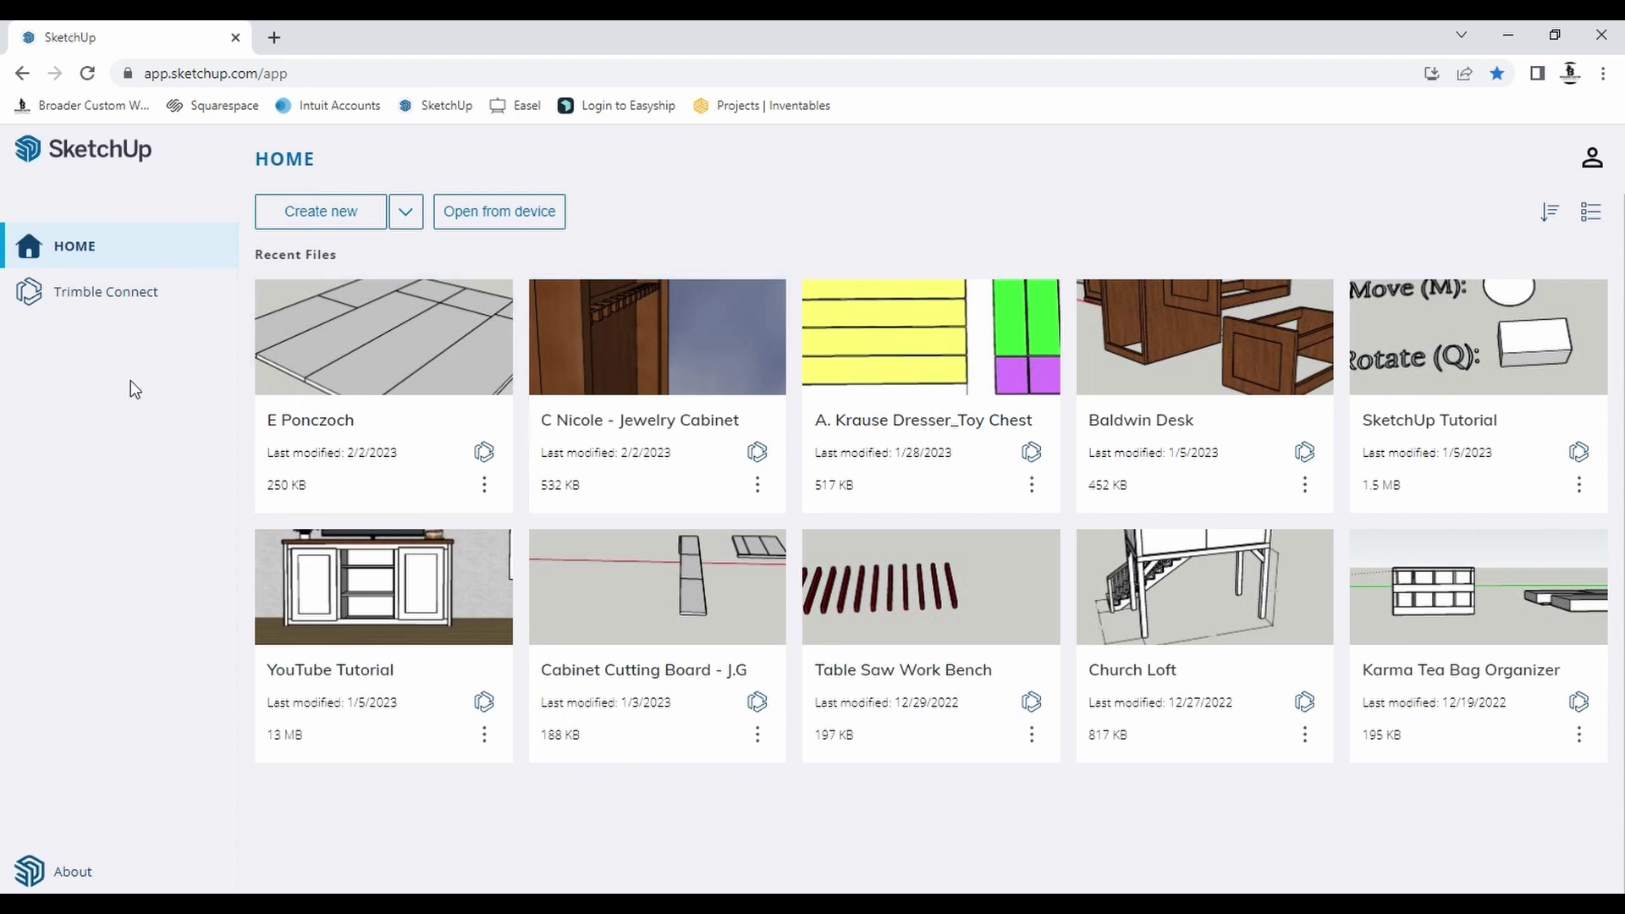
Look through the models stored in the SketchUp project on Trimble Connect and return to the home page.
{"action": "left_click", "coordinate": [103, 295]}
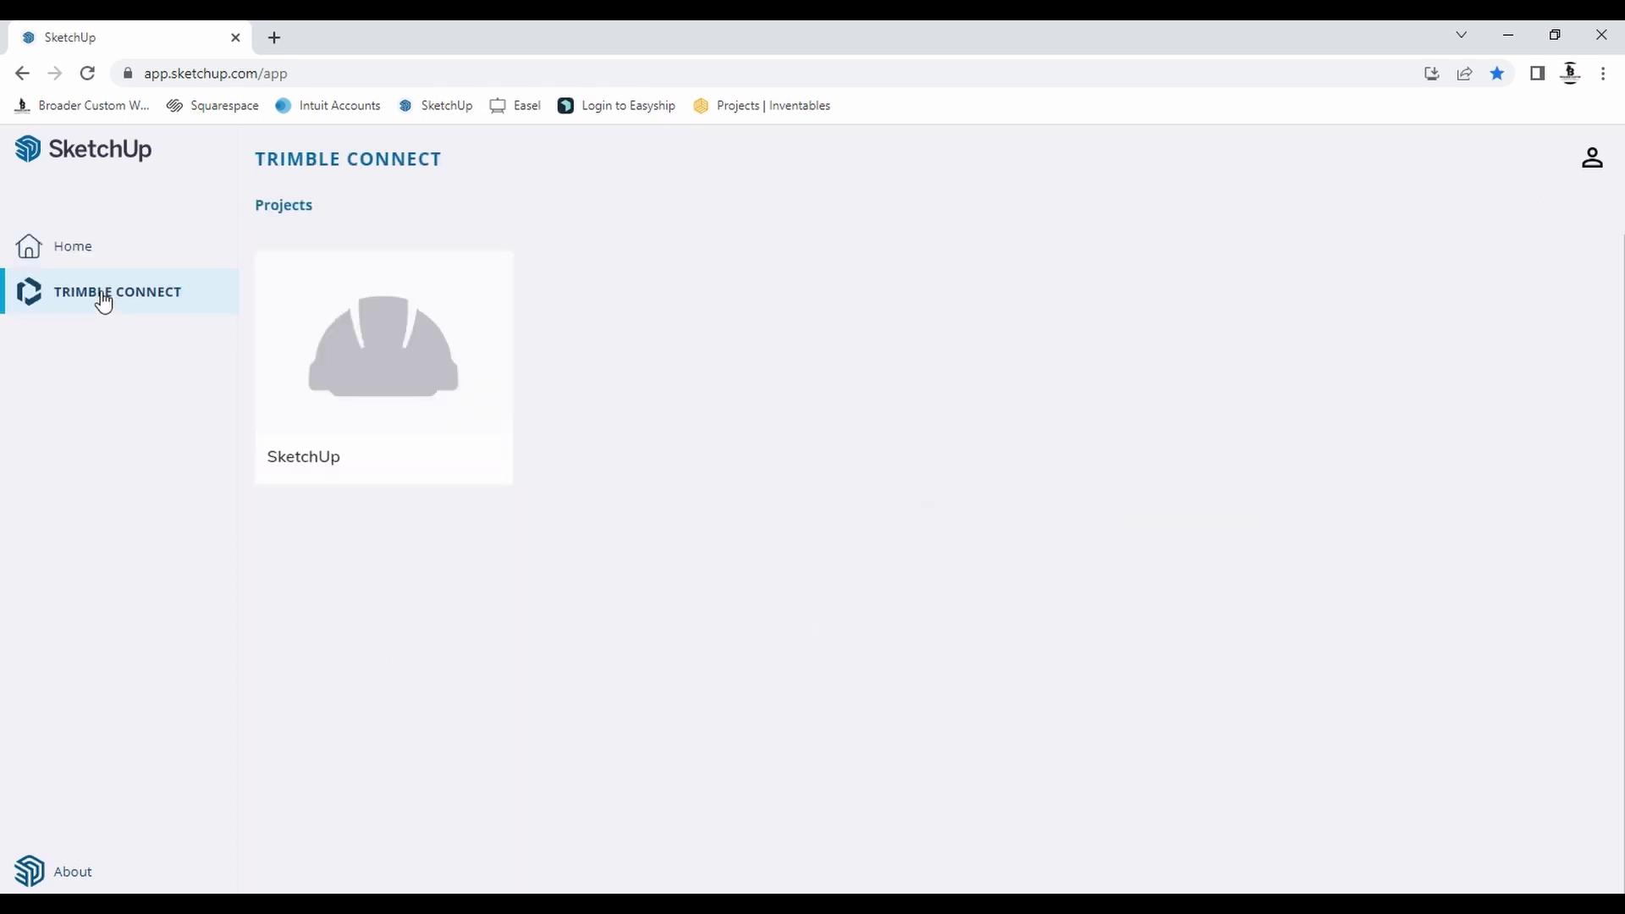
{"action": "left_click", "coordinate": [416, 389]}
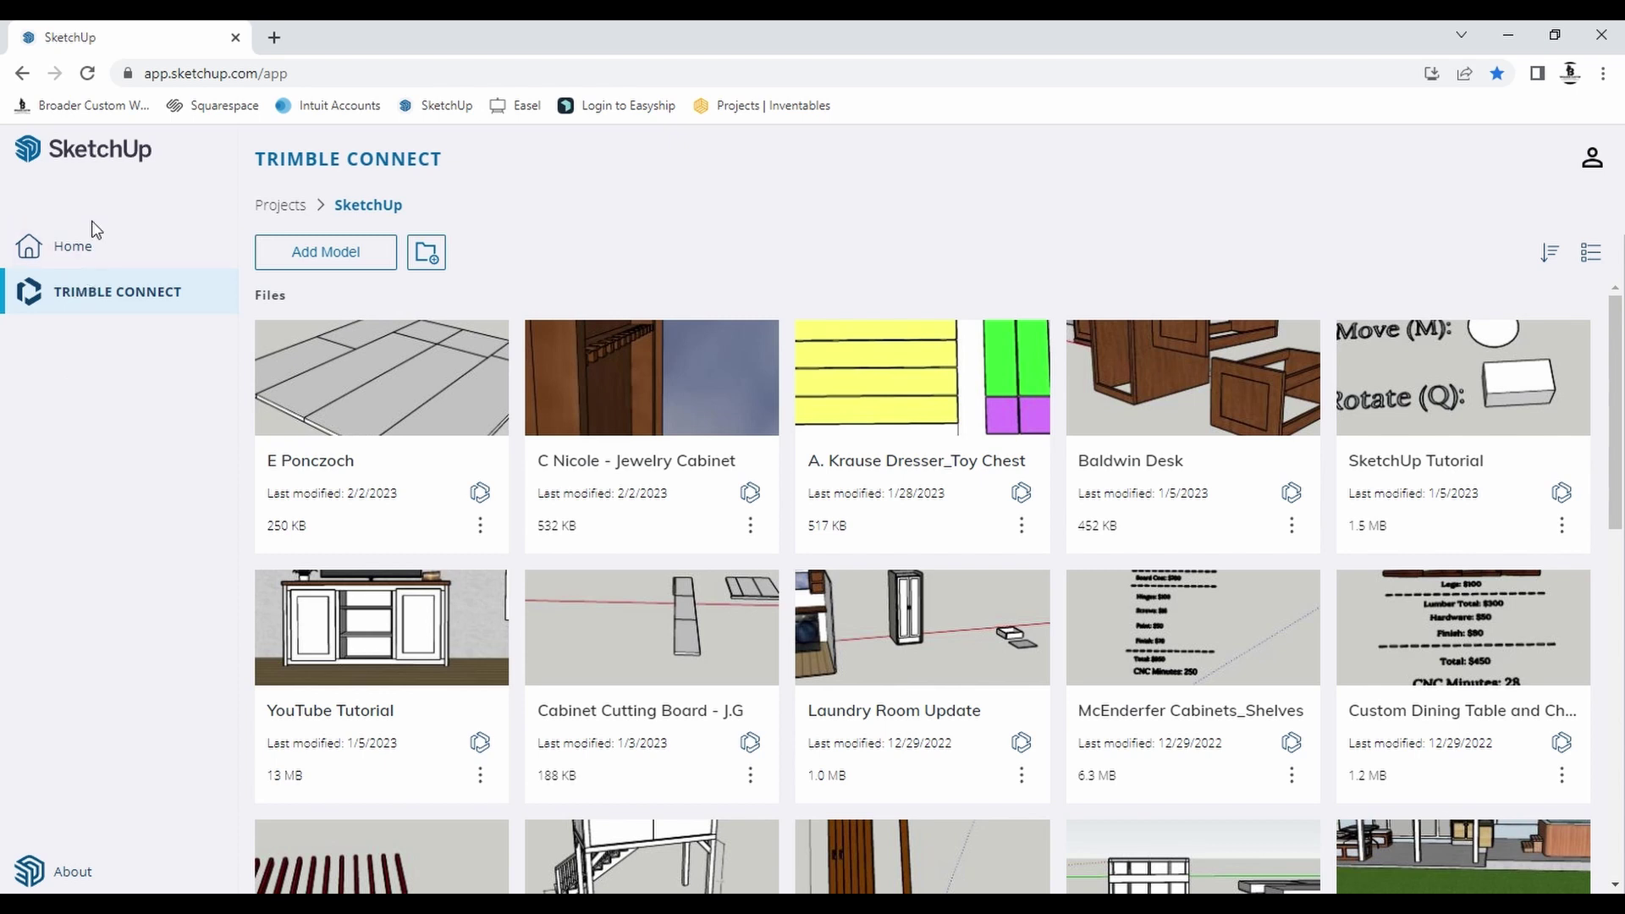
{"action": "left_click", "coordinate": [100, 258]}
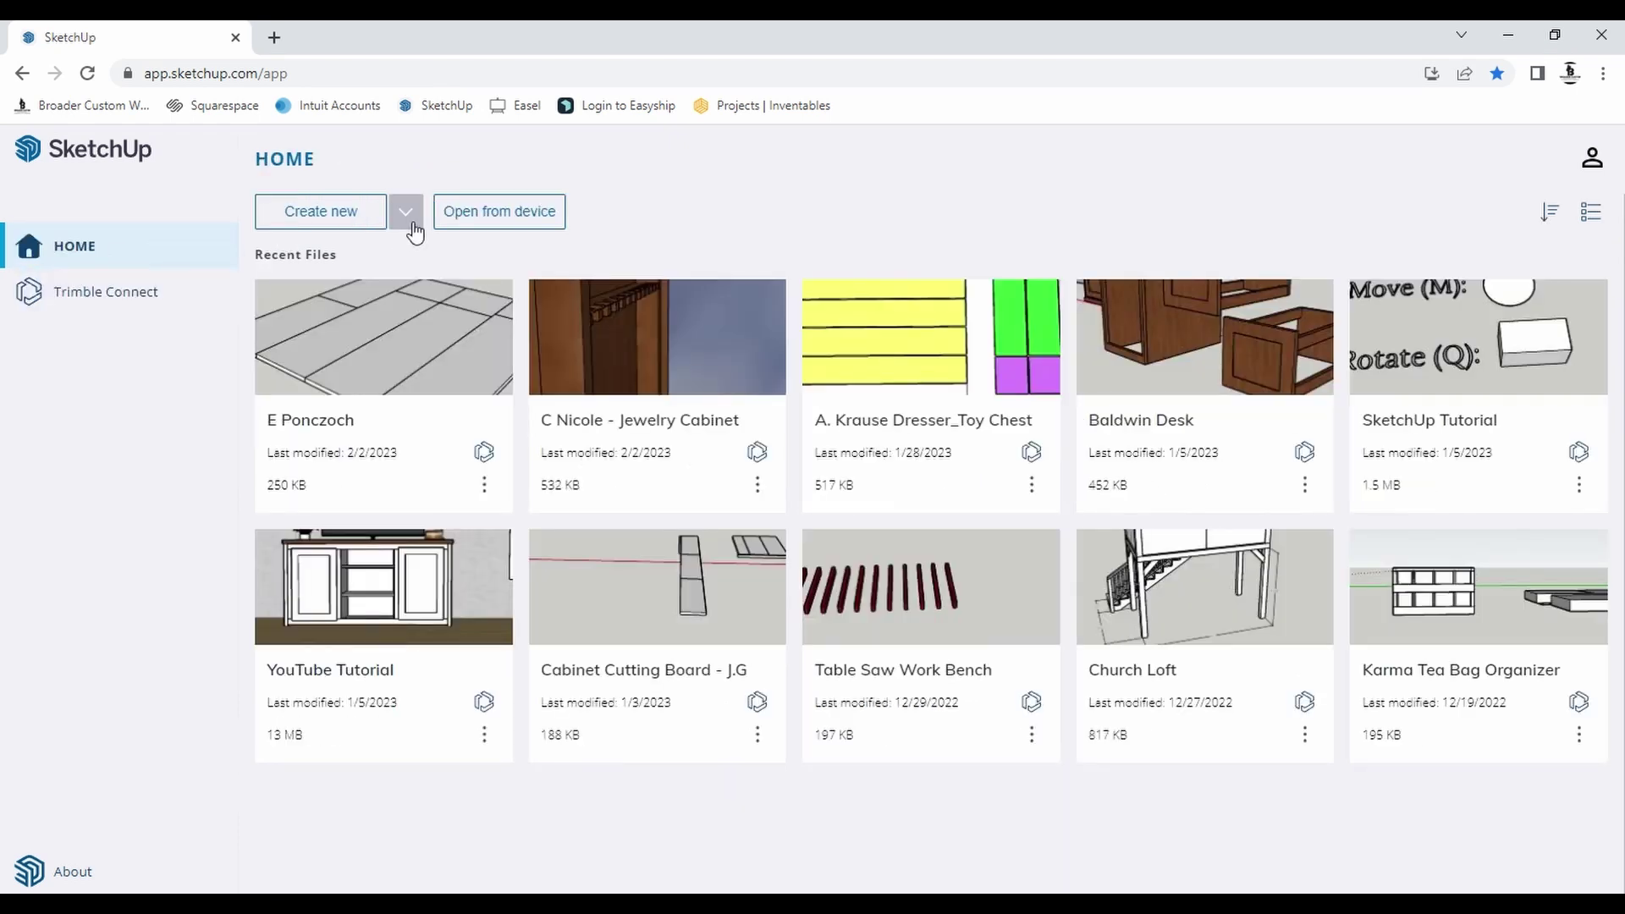
Create a new model with the Architectural - Feet & Inches units.
{"action": "left_click", "coordinate": [407, 213]}
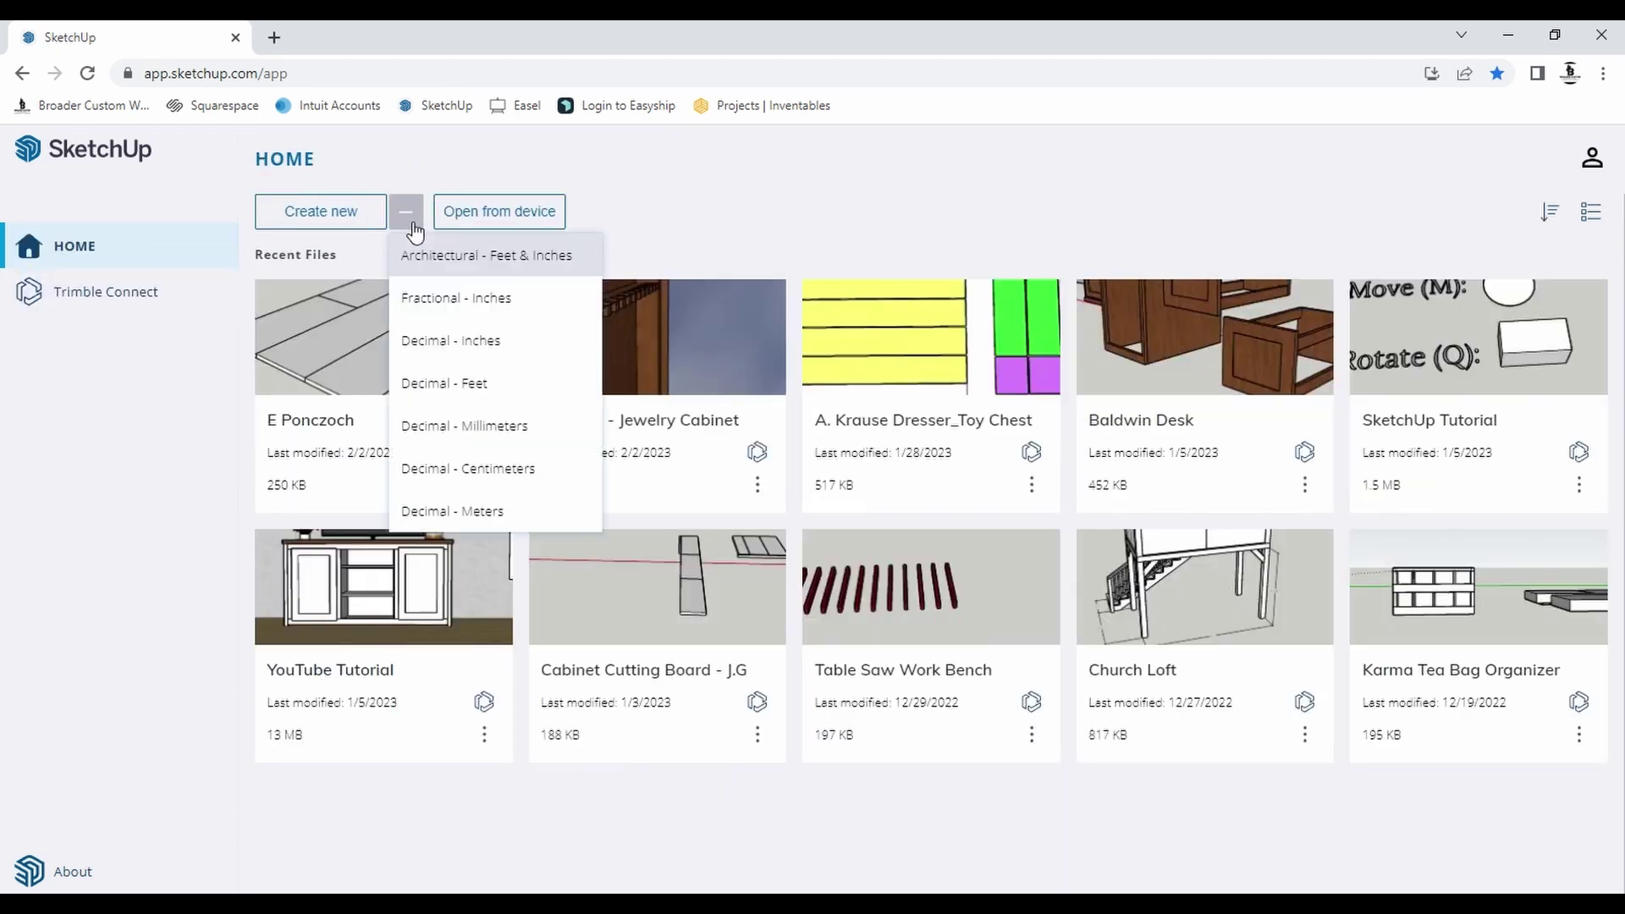
{"action": "left_click", "coordinate": [597, 256]}
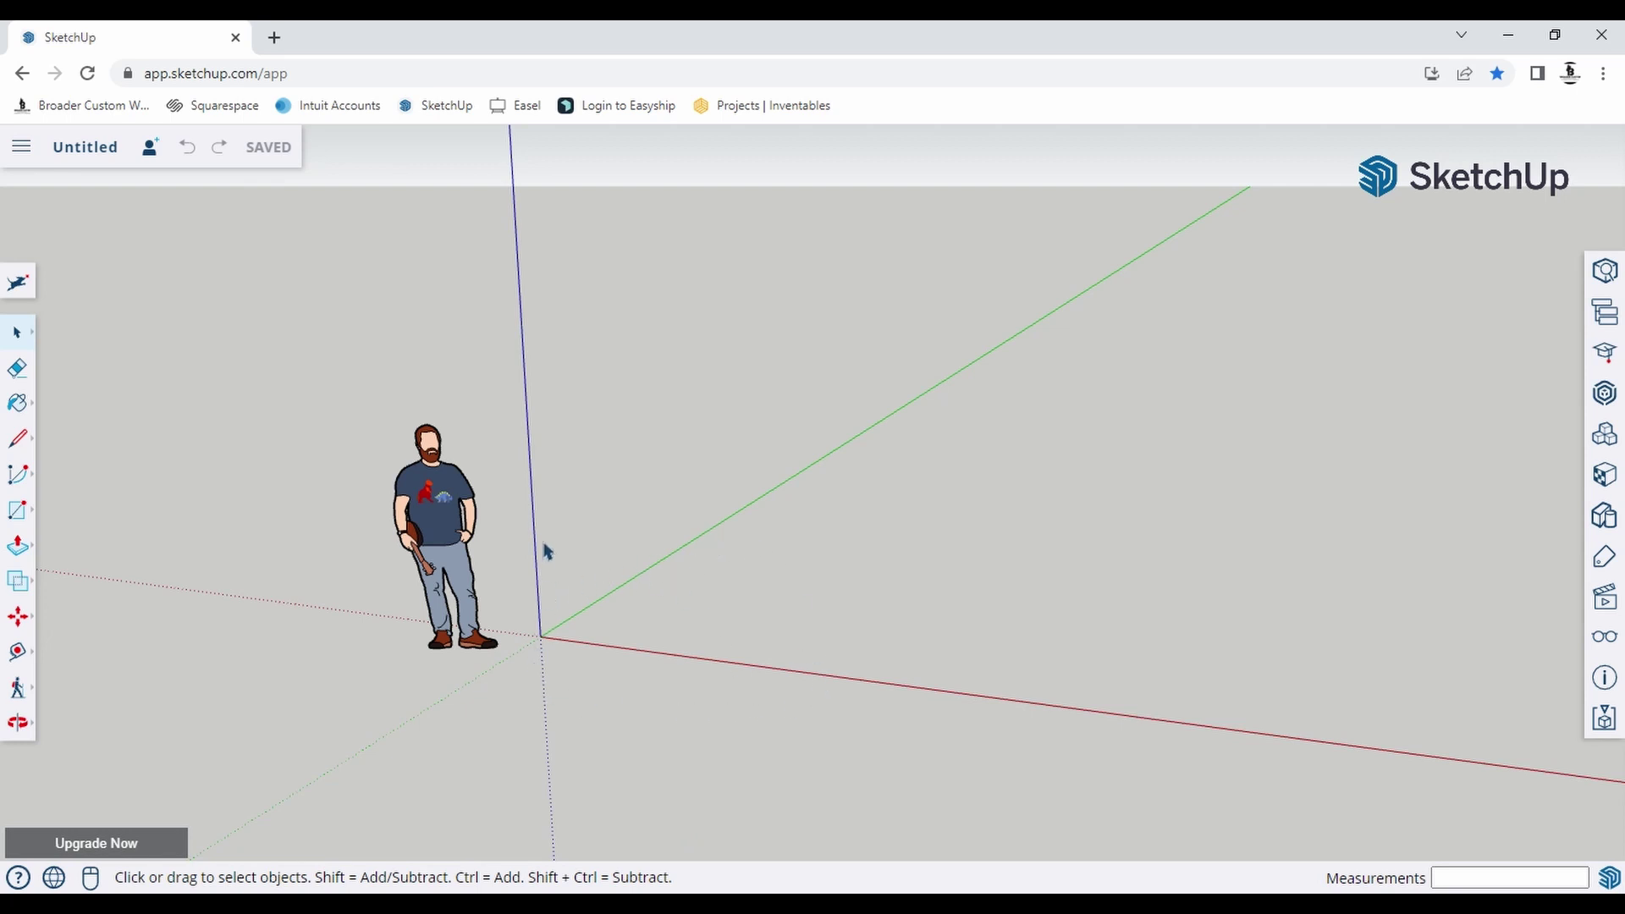
Rename the standing figure's component instance with the person's first name and clear the selection.
{"action": "left_click", "coordinate": [476, 537]}
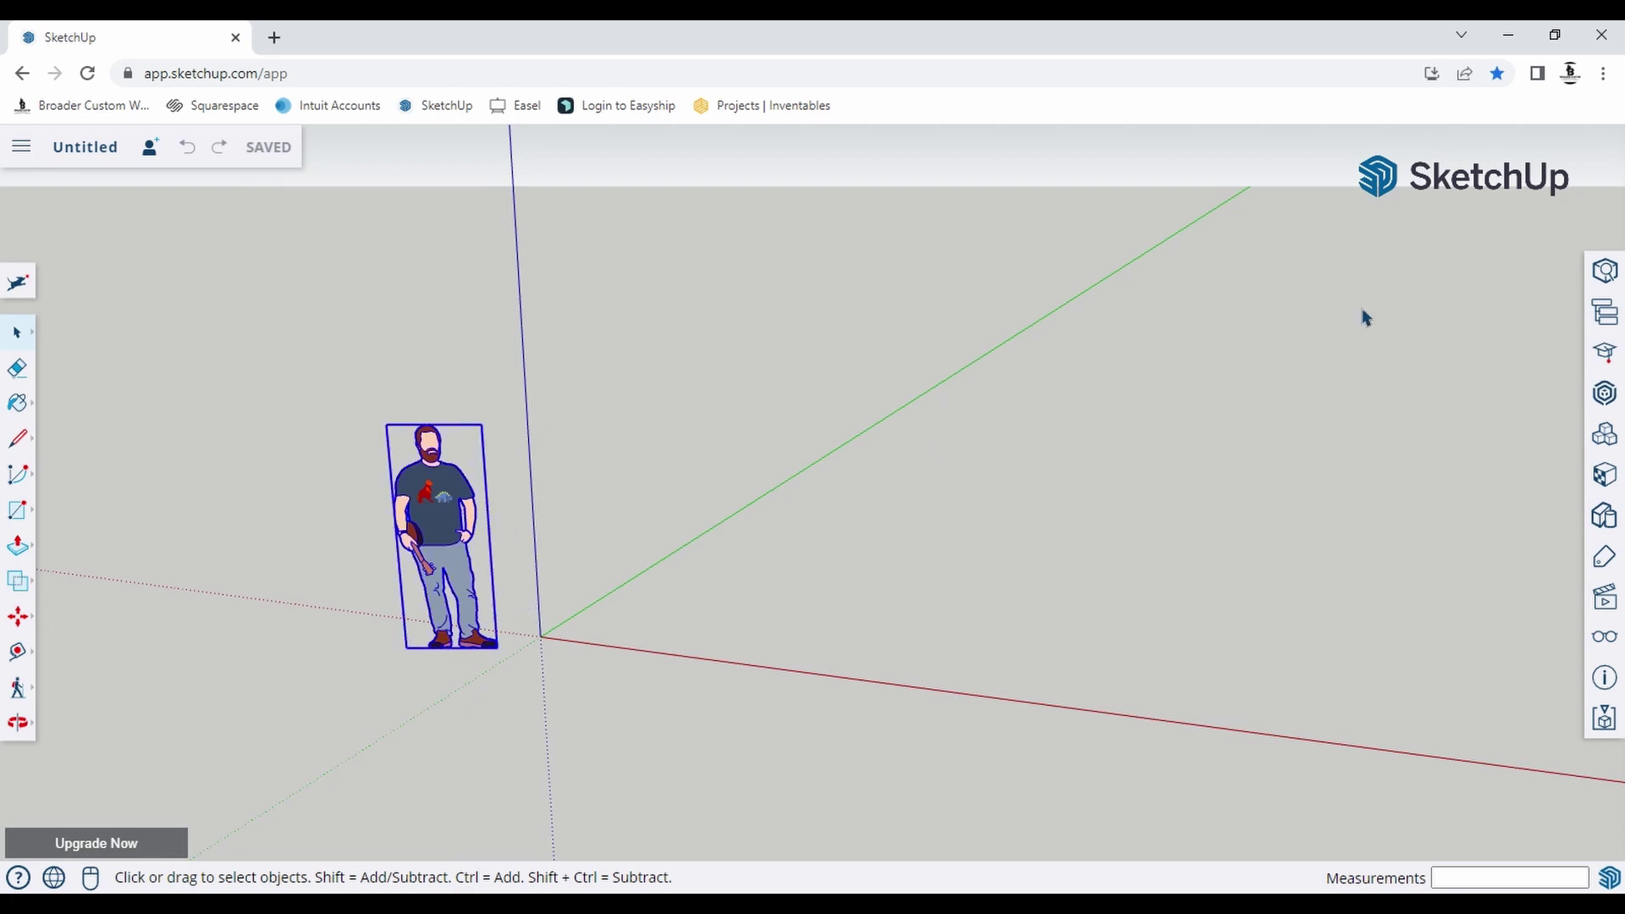
{"action": "left_click", "coordinate": [1605, 270]}
{"action": "double_click", "coordinate": [1345, 241]}
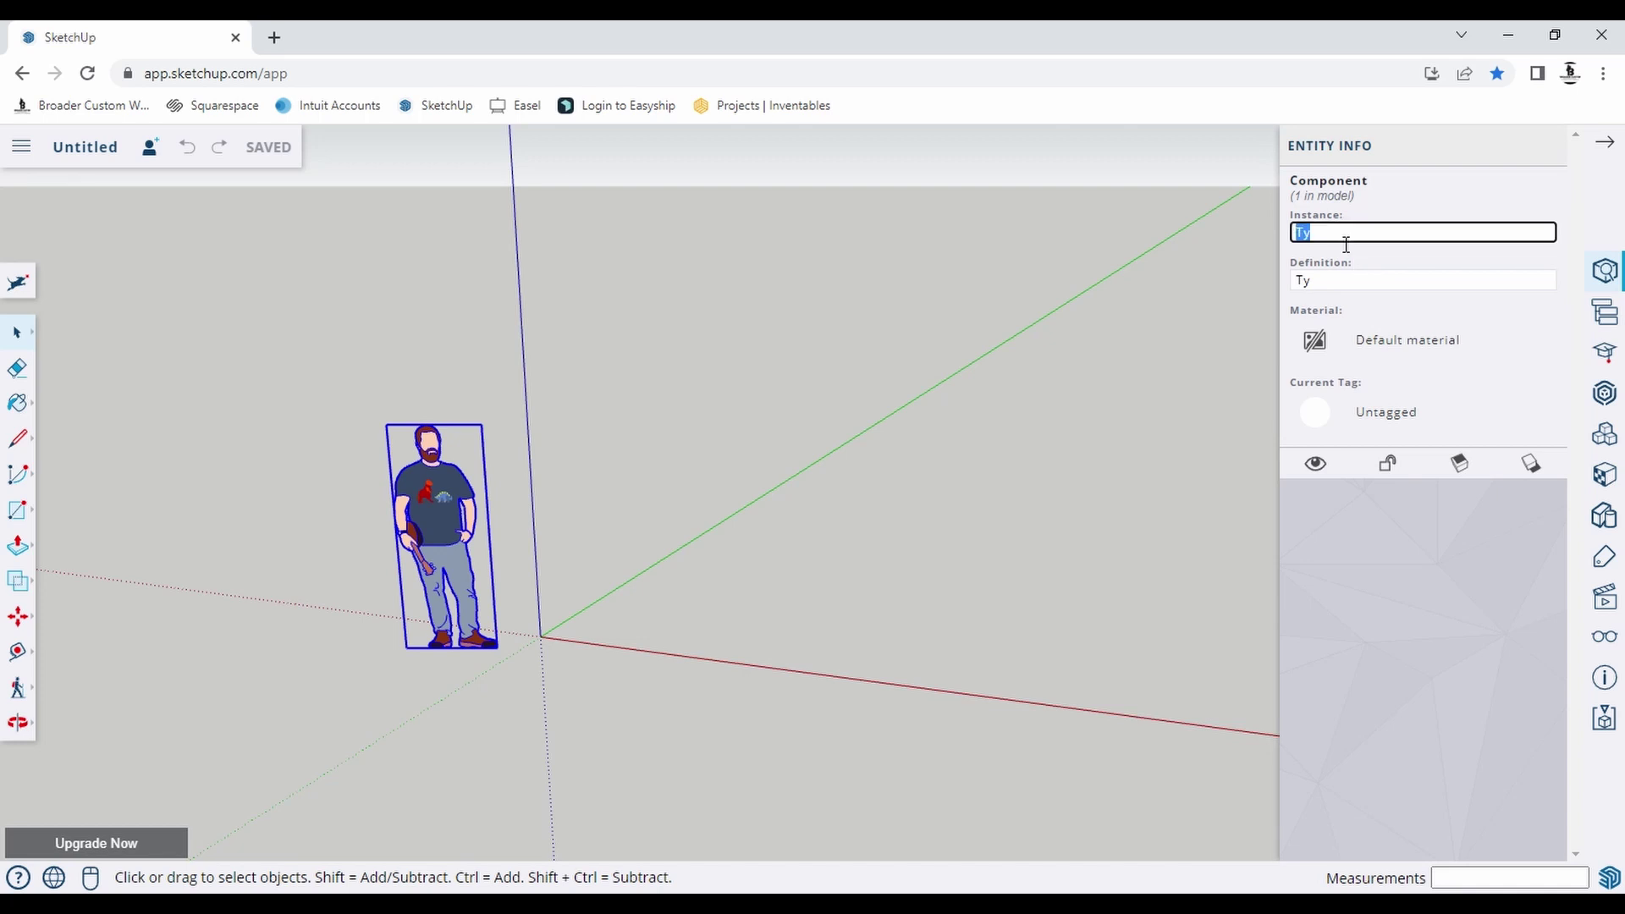
{"action": "type", "text": "Kyler"}
{"action": "key", "text": "Return"}
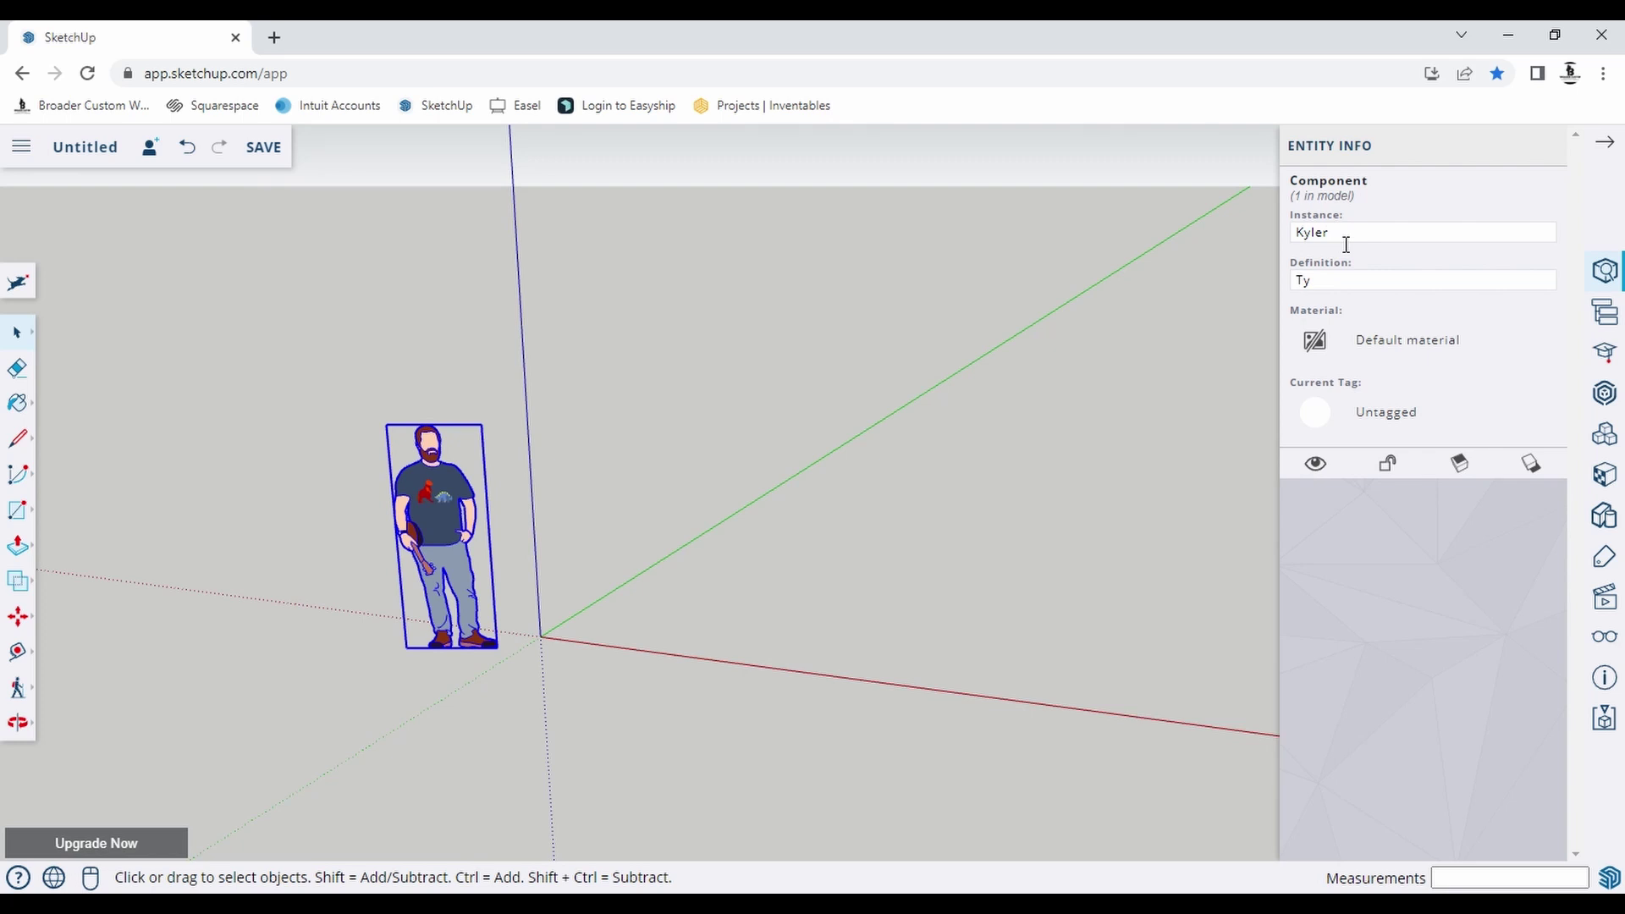
{"action": "left_click", "coordinate": [776, 536]}
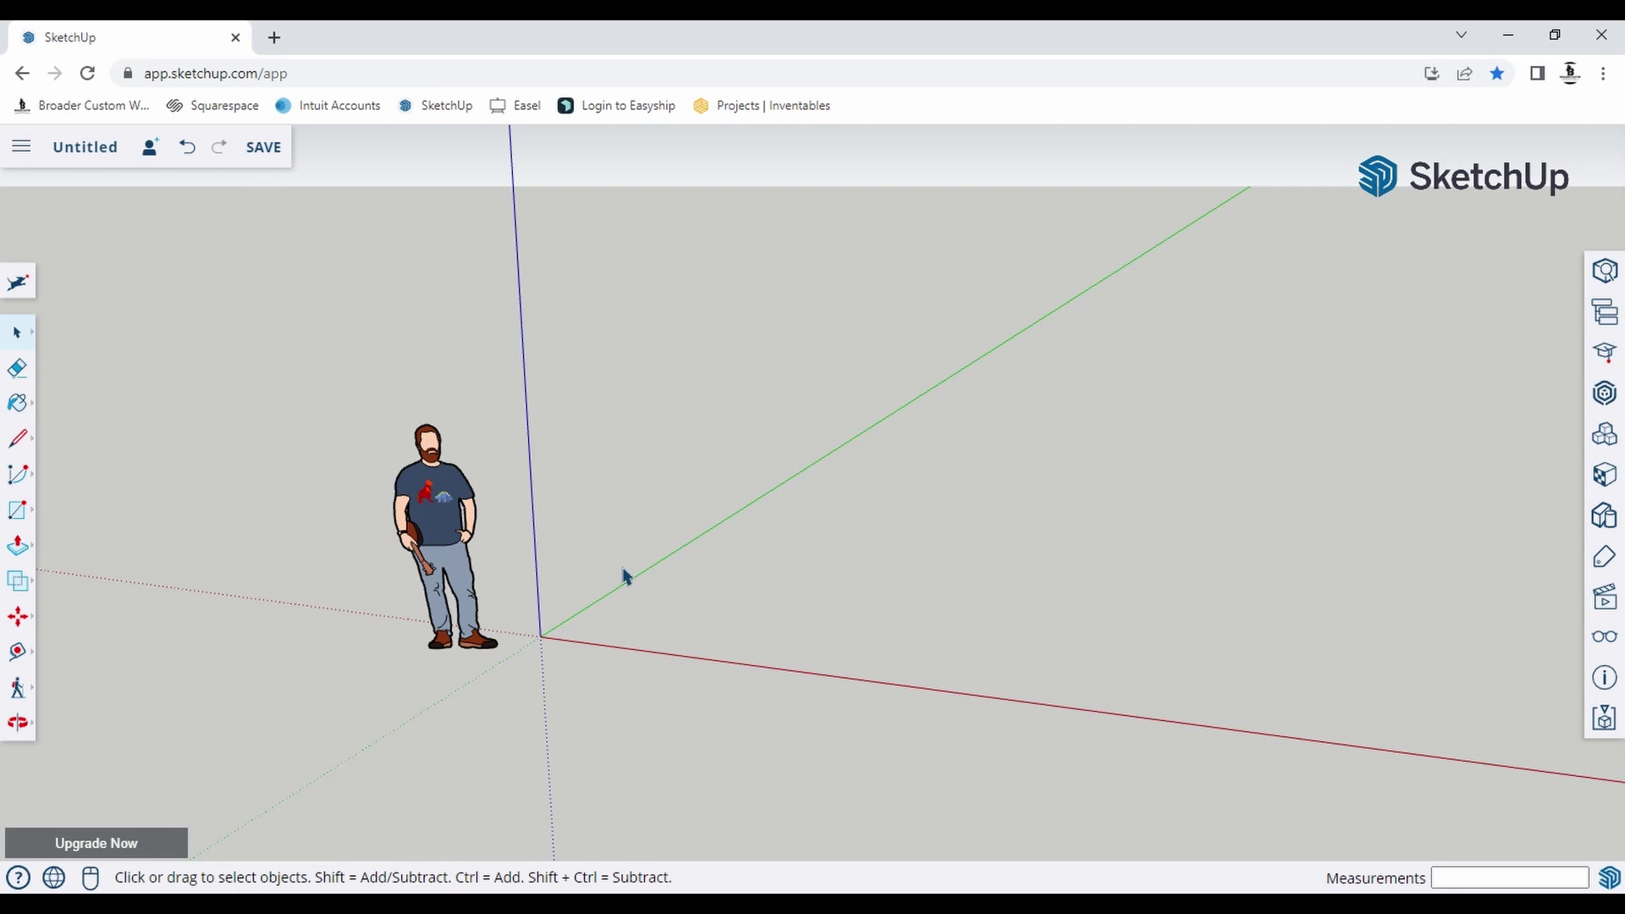
Examine the figure and the axes around the origin by zooming, orbiting and panning the view.
{"action": "scroll", "coordinate": [624, 575], "scroll_direction": "up", "scroll_amount": 2}
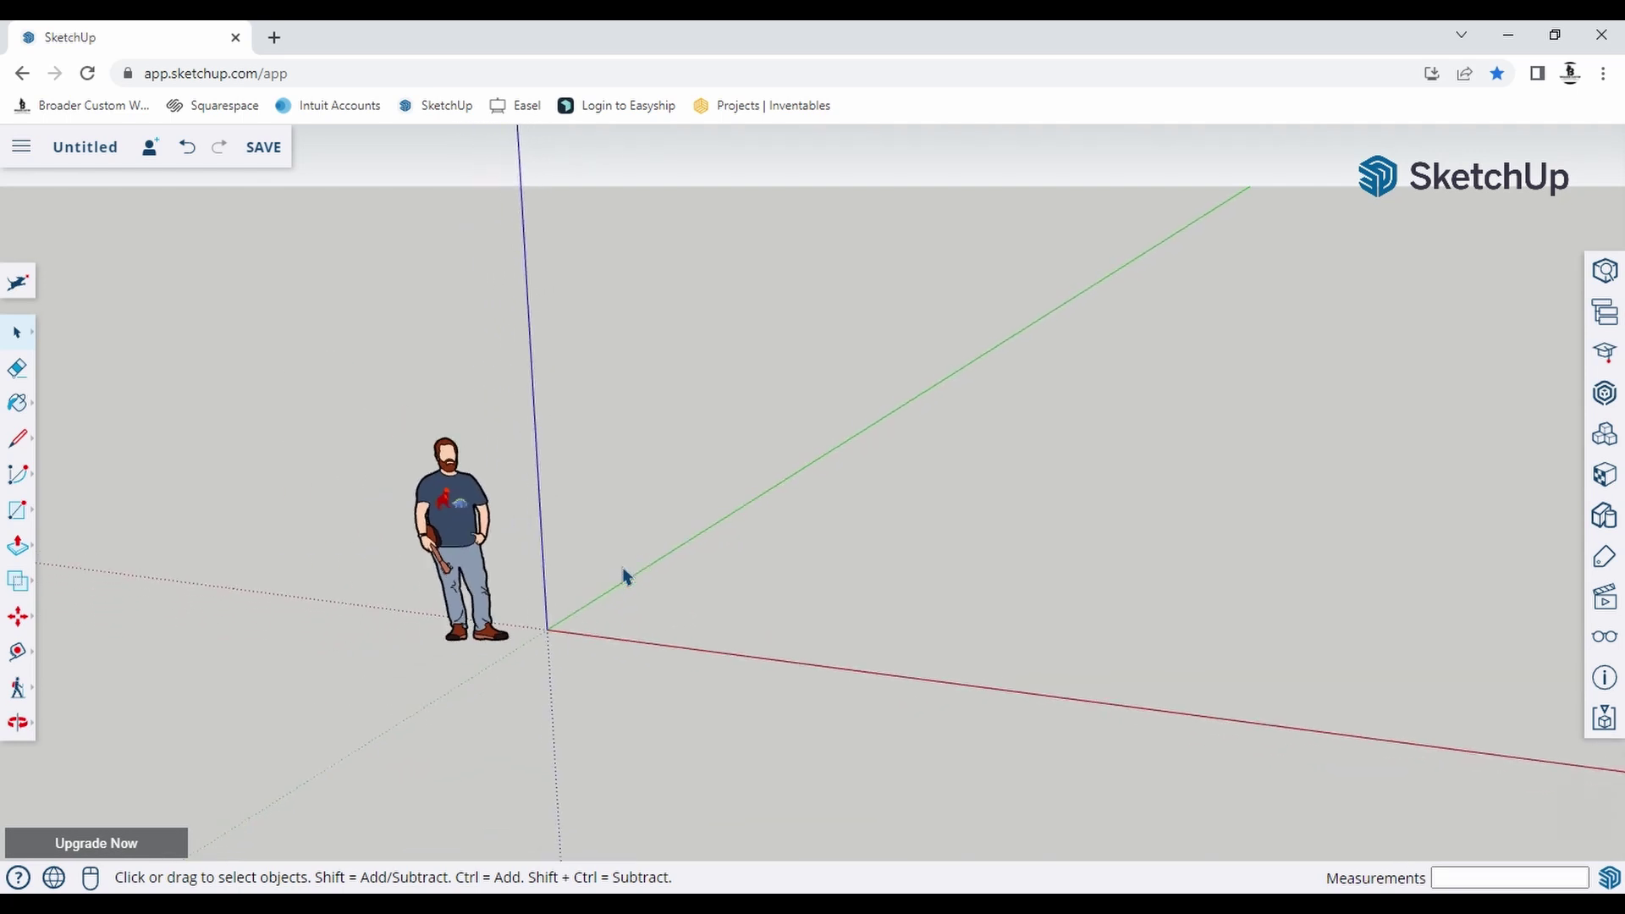
{"action": "scroll", "coordinate": [624, 575], "scroll_direction": "down", "scroll_amount": 3}
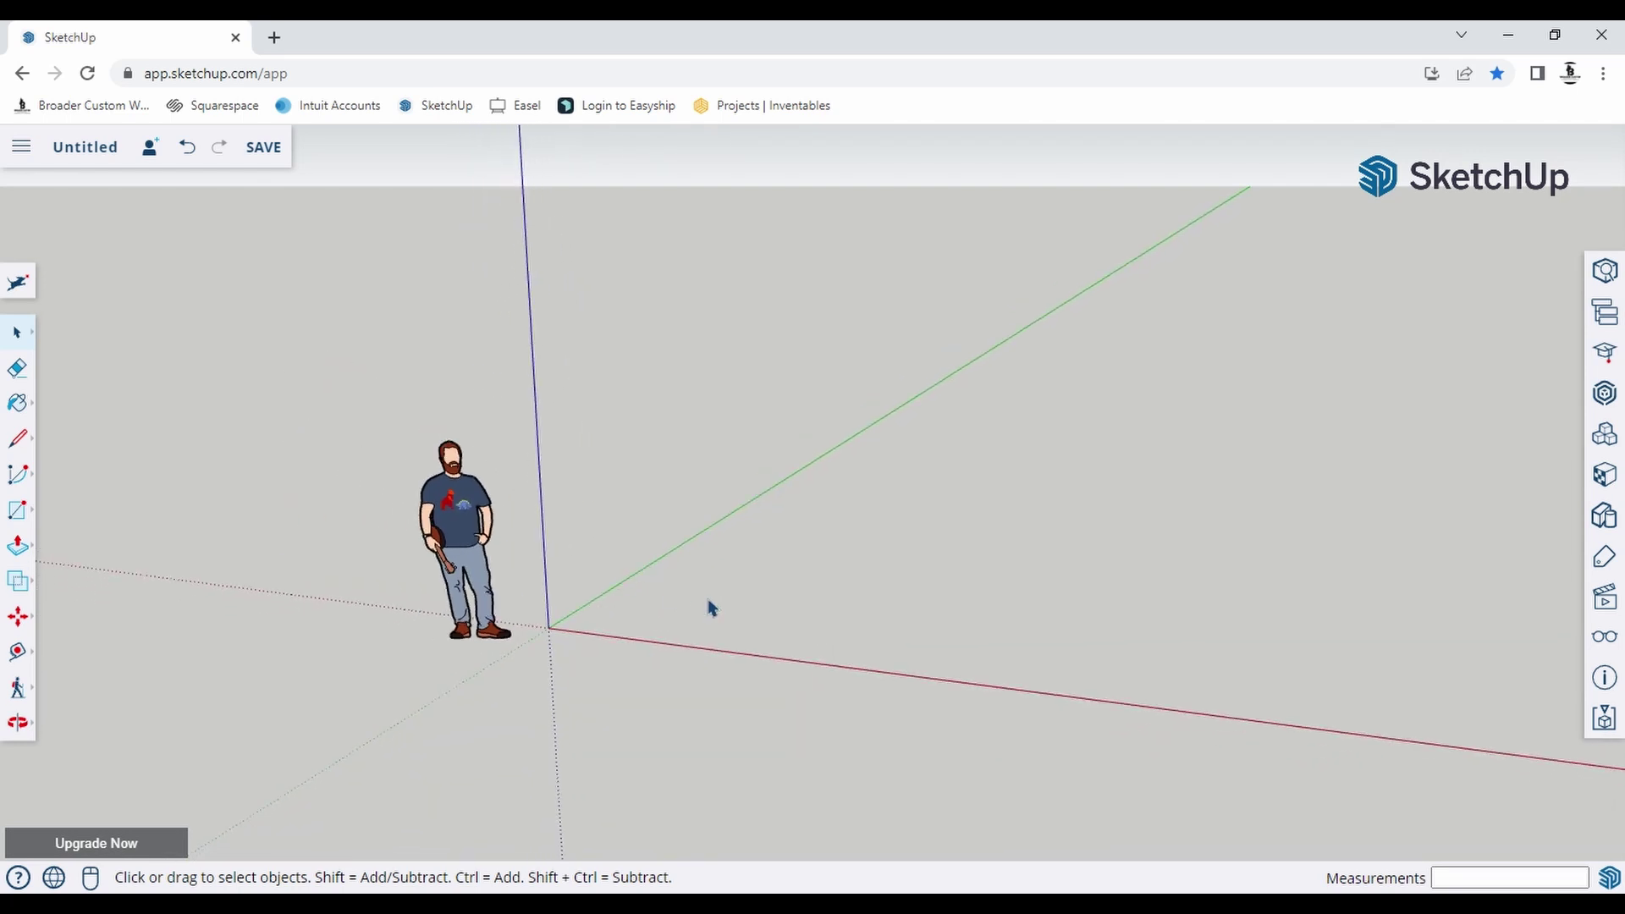
{"action": "key", "text": "o"}
{"action": "left_click_drag", "start_coordinate": [657, 602], "coordinate": [564, 603]}
{"action": "key", "text": "space"}
{"action": "key", "text": "h"}
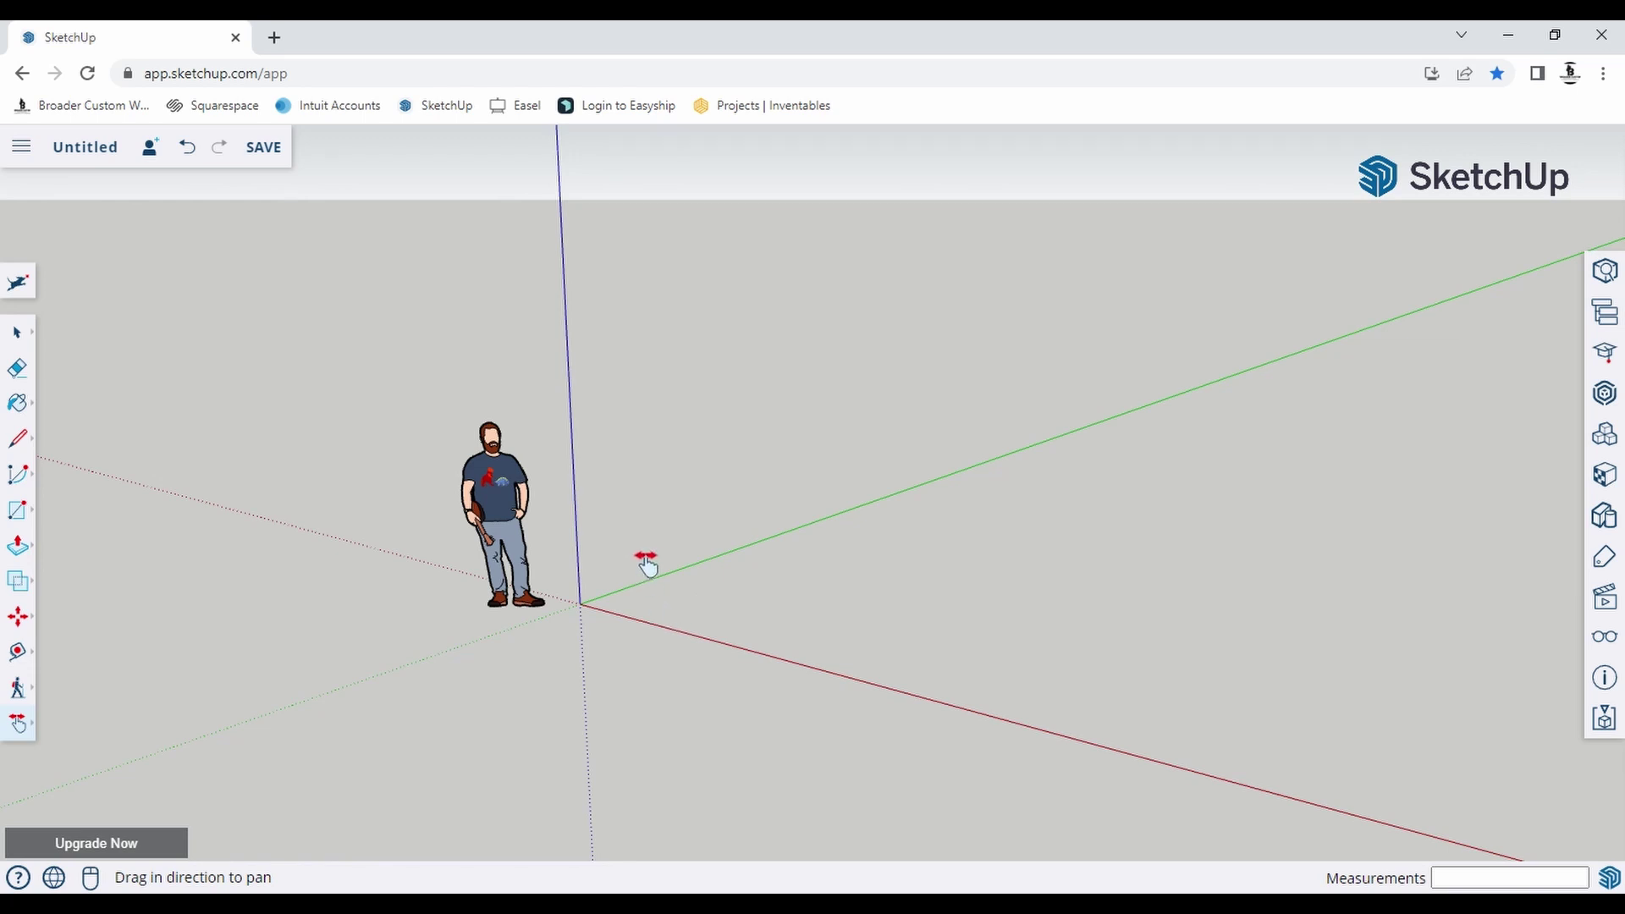
{"action": "left_click_drag", "start_coordinate": [648, 565], "coordinate": [750, 531]}
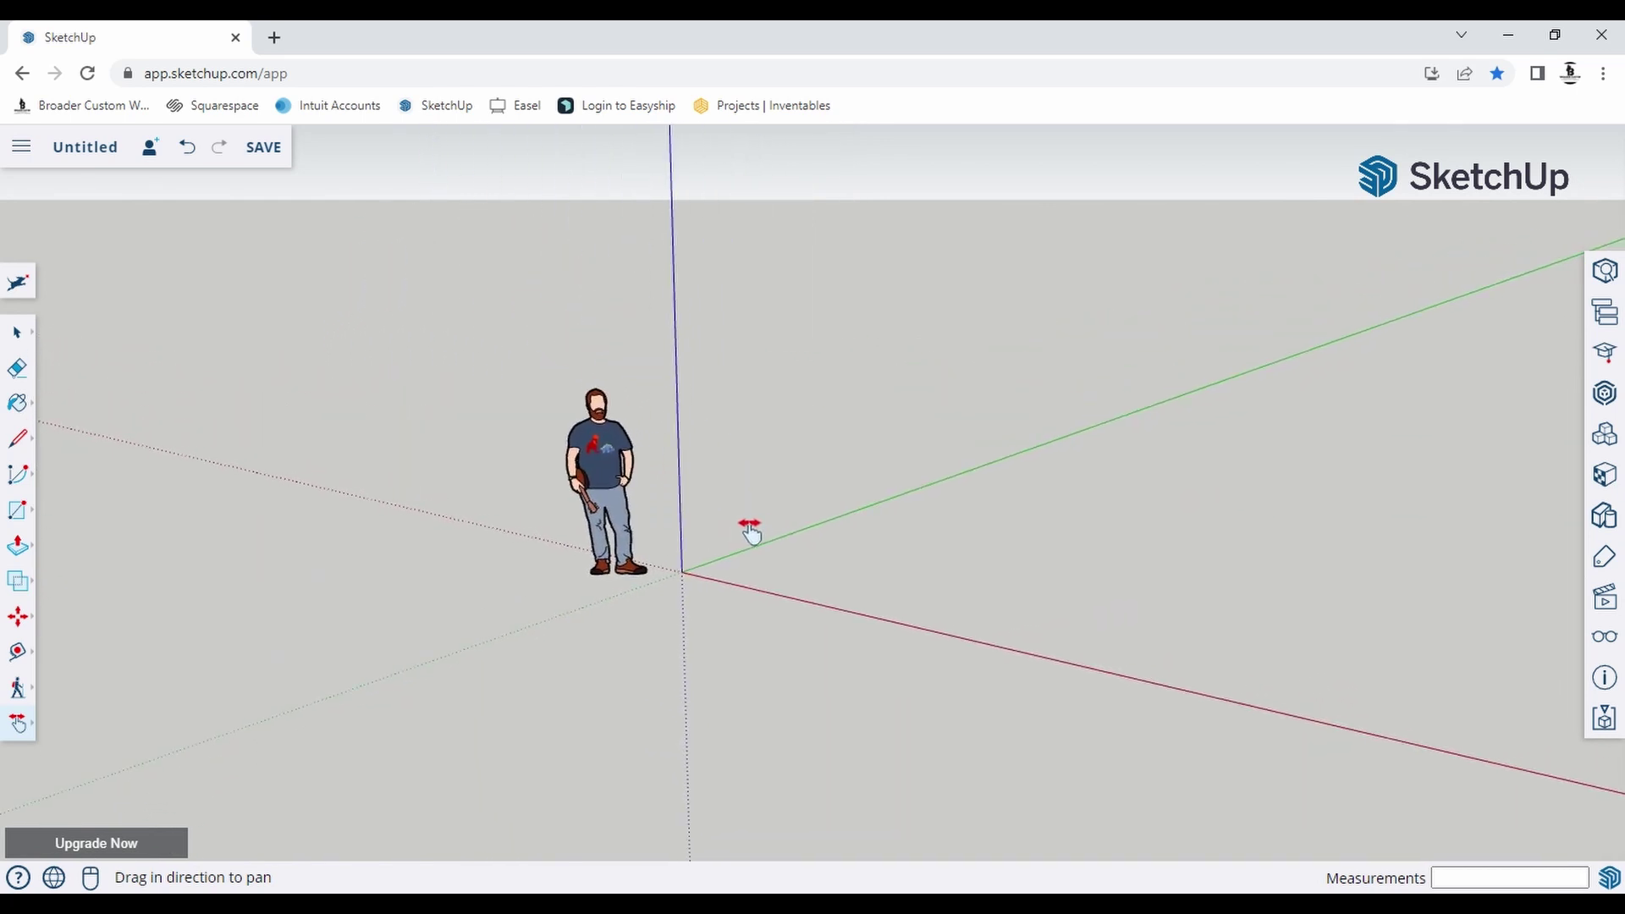
{"action": "key", "text": "space"}
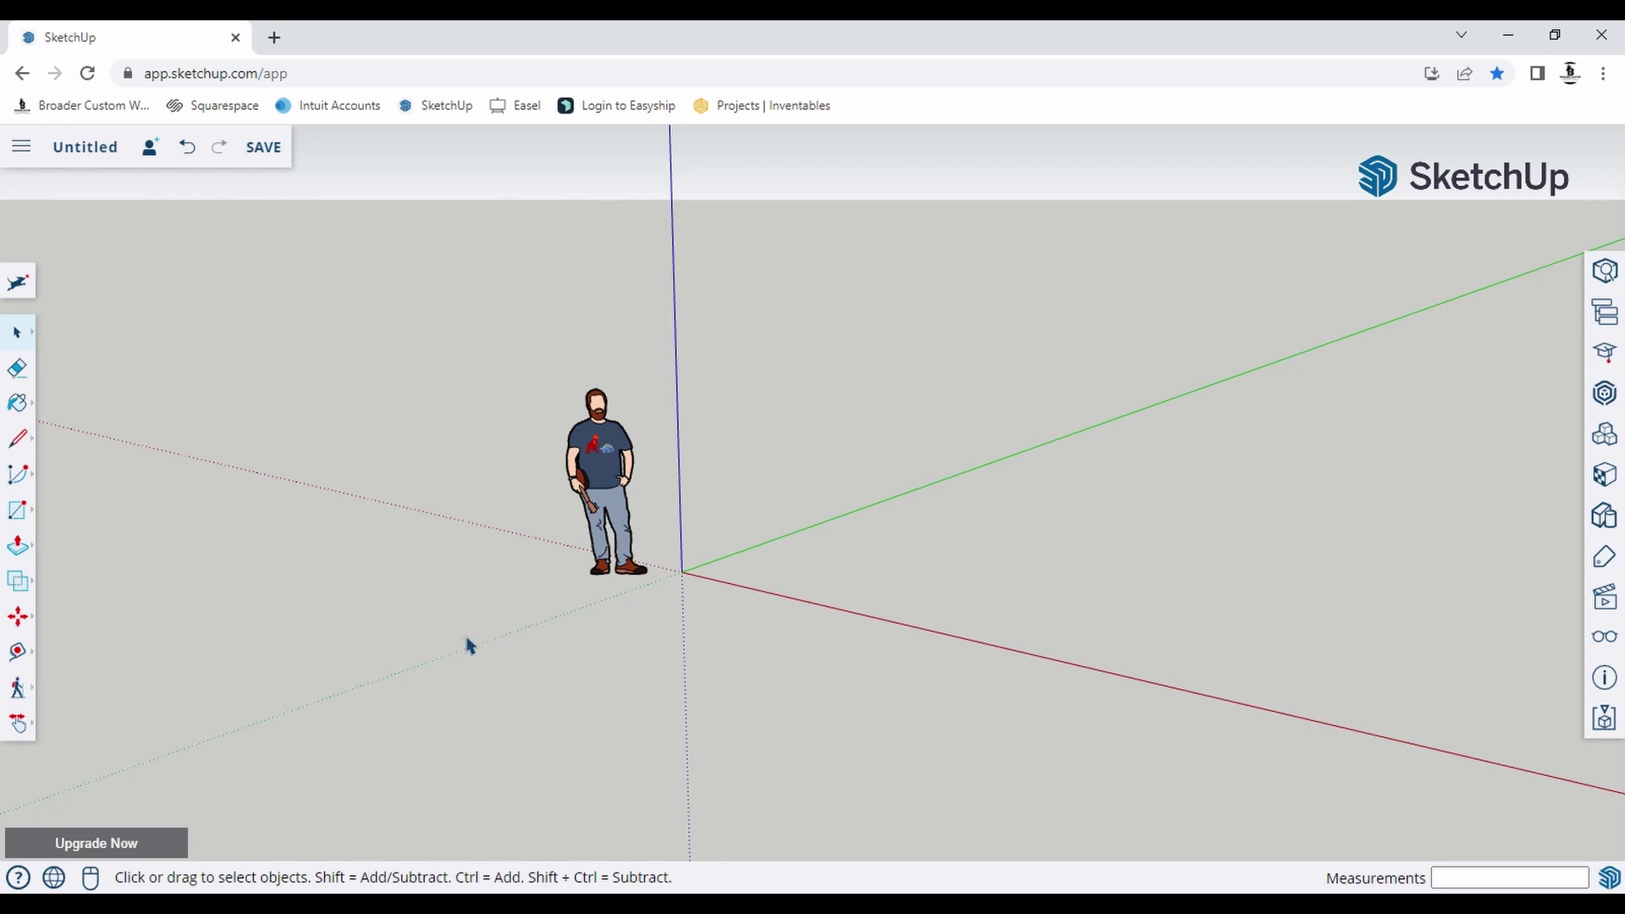
Draw a 3' by 2' rectangle flat on the ground between the red and green axes.
{"action": "left_click", "coordinate": [19, 516]}
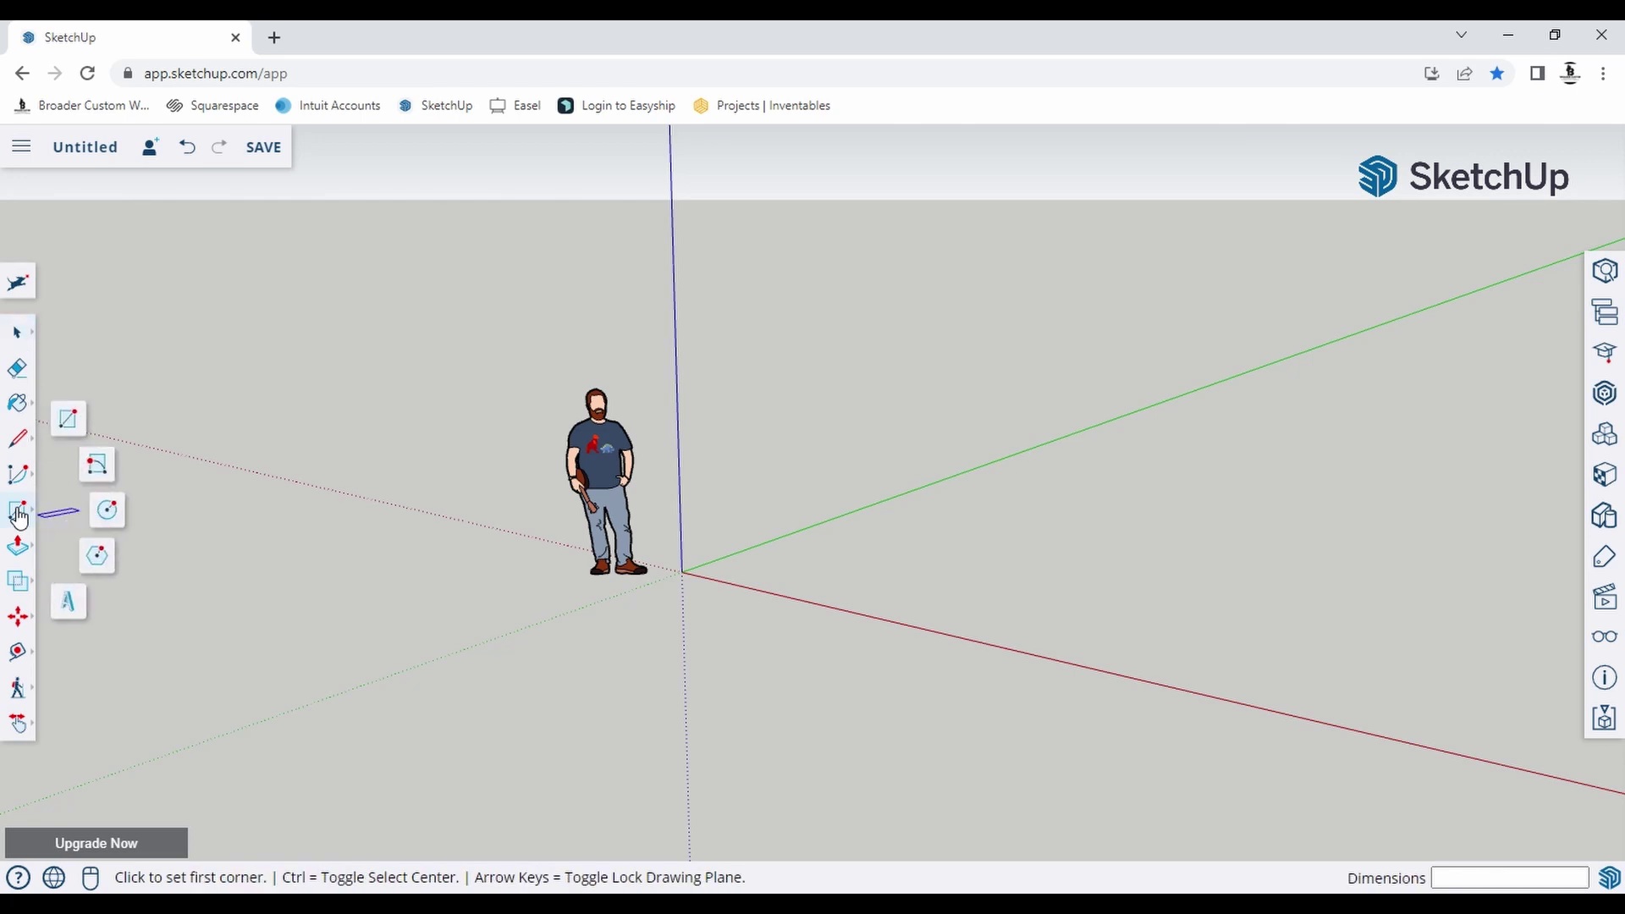
{"action": "left_click", "coordinate": [73, 423]}
{"action": "scroll", "coordinate": [926, 593], "scroll_direction": "up", "scroll_amount": 4}
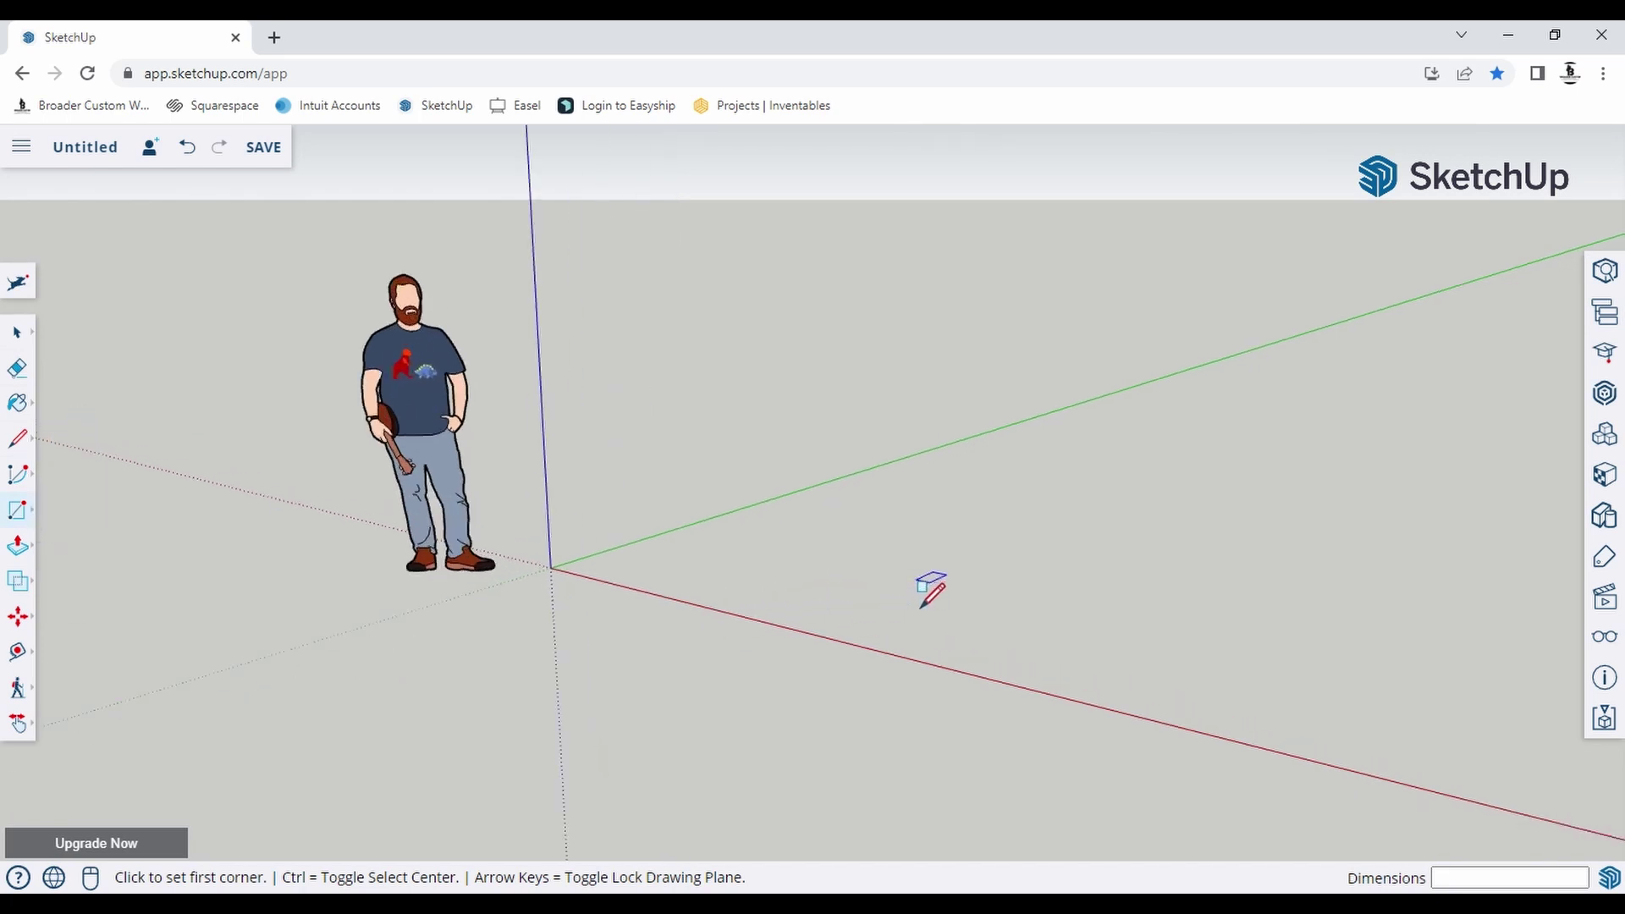
{"action": "middle_click_drag", "start_coordinate": [599, 550], "coordinate": [802, 559]}
{"action": "left_click", "coordinate": [810, 557]}
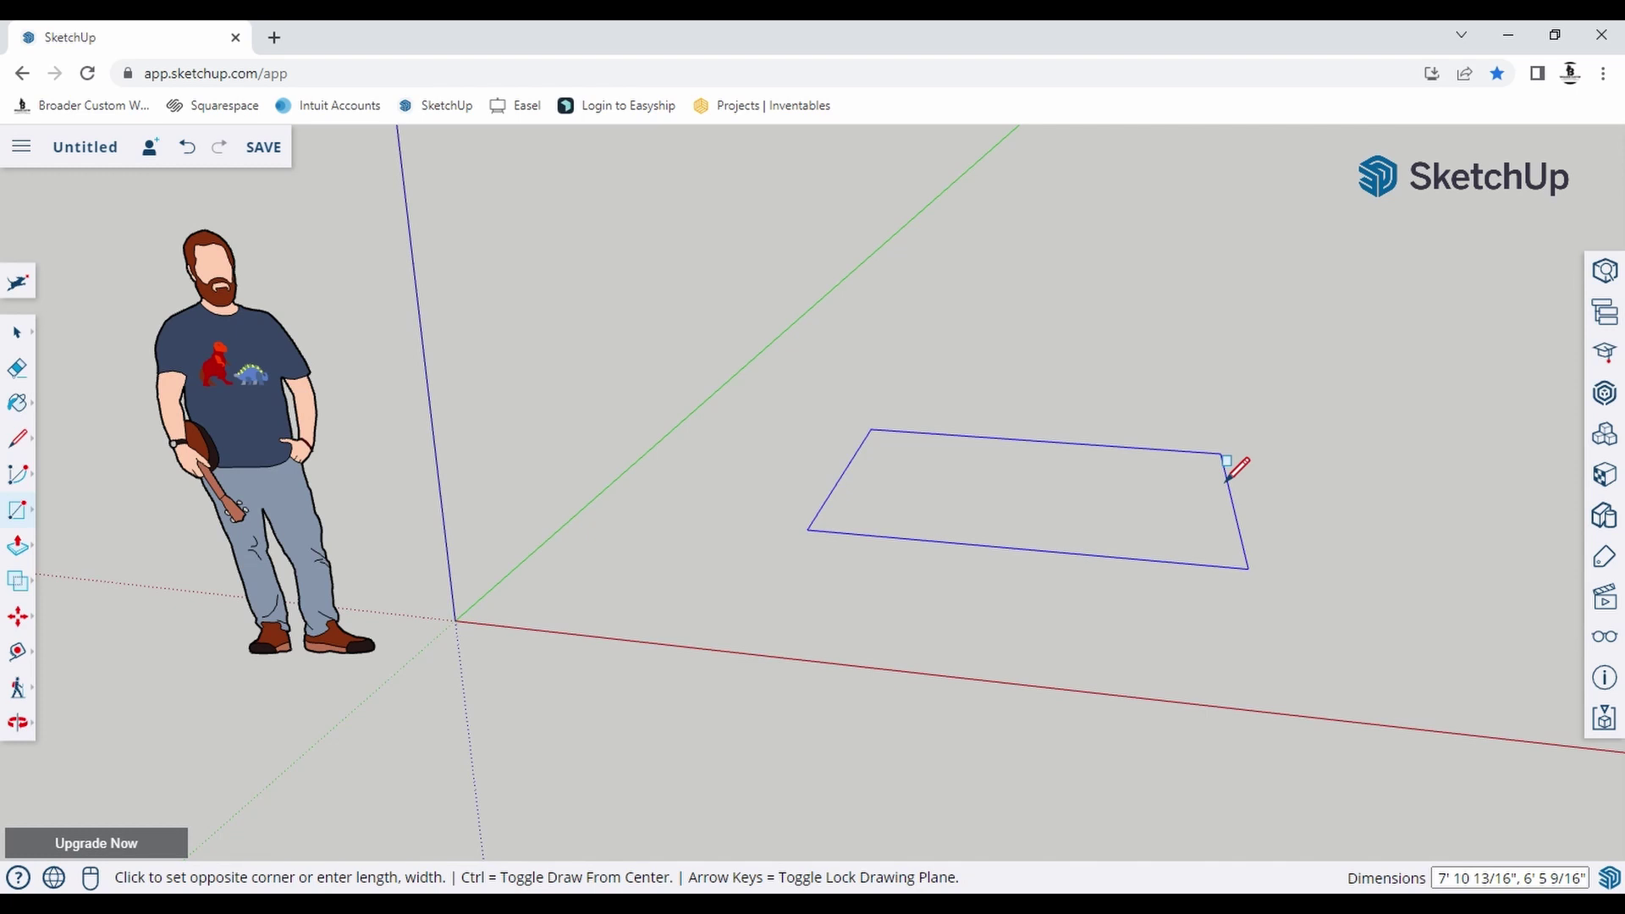
{"action": "type", "text": "2"}
{"action": "key", "text": "BackSpace"}
{"action": "type", "text": "3', 2"}
{"action": "key", "text": "Return"}
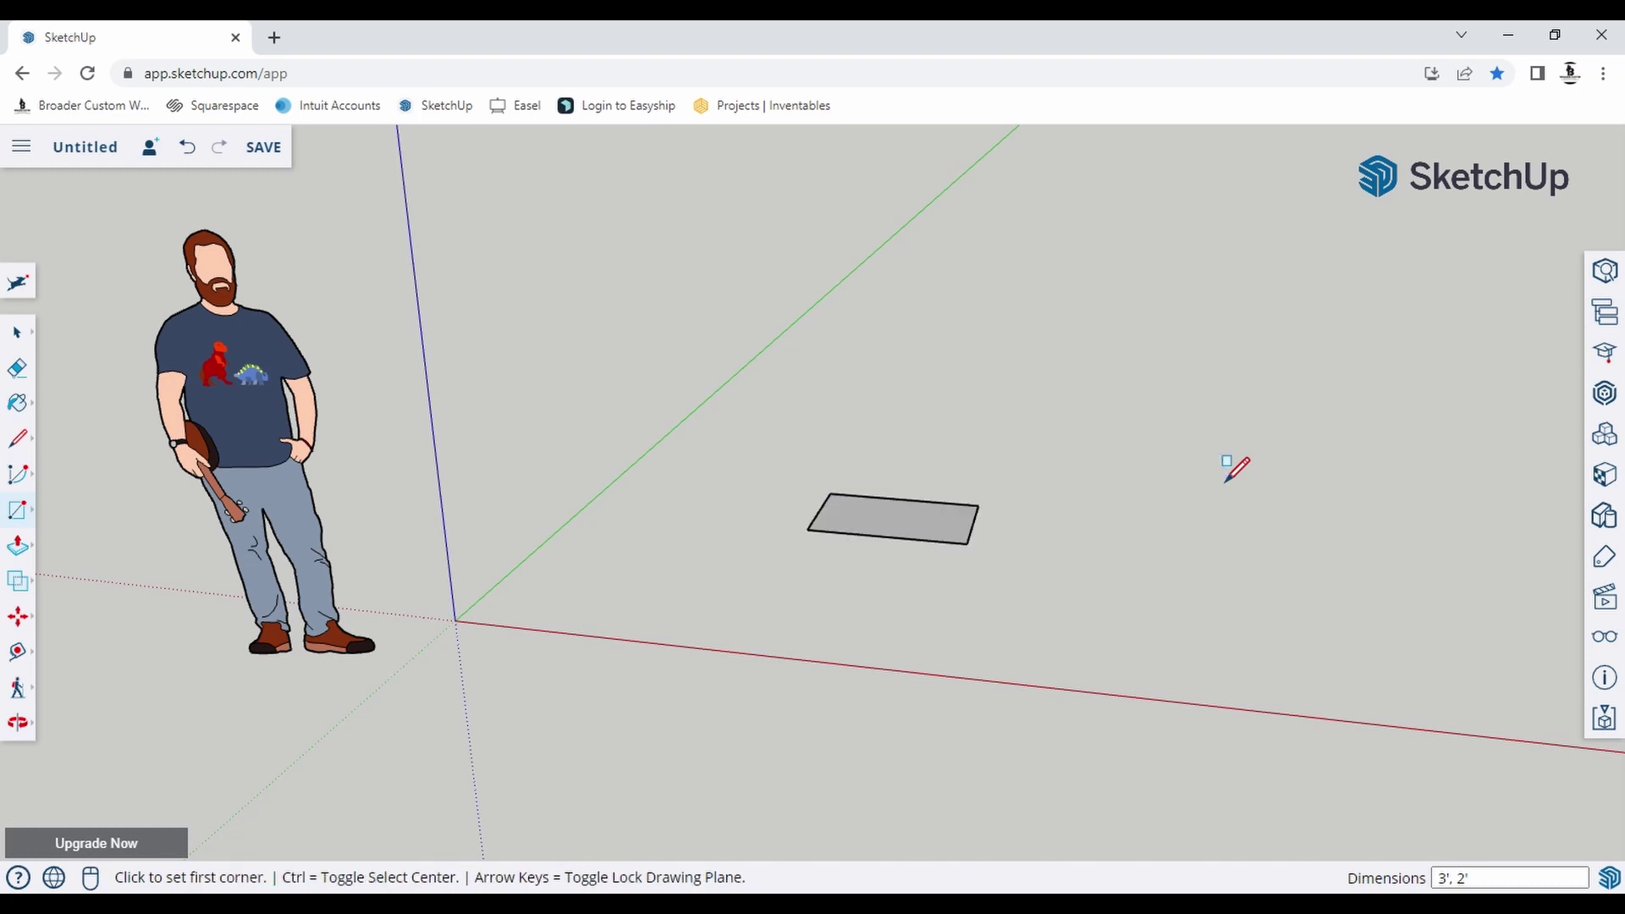
Measure outward from the rectangle's front corner with the Tape Measure tool without placing a guide.
{"action": "scroll", "coordinate": [897, 499], "scroll_direction": "up", "scroll_amount": 5}
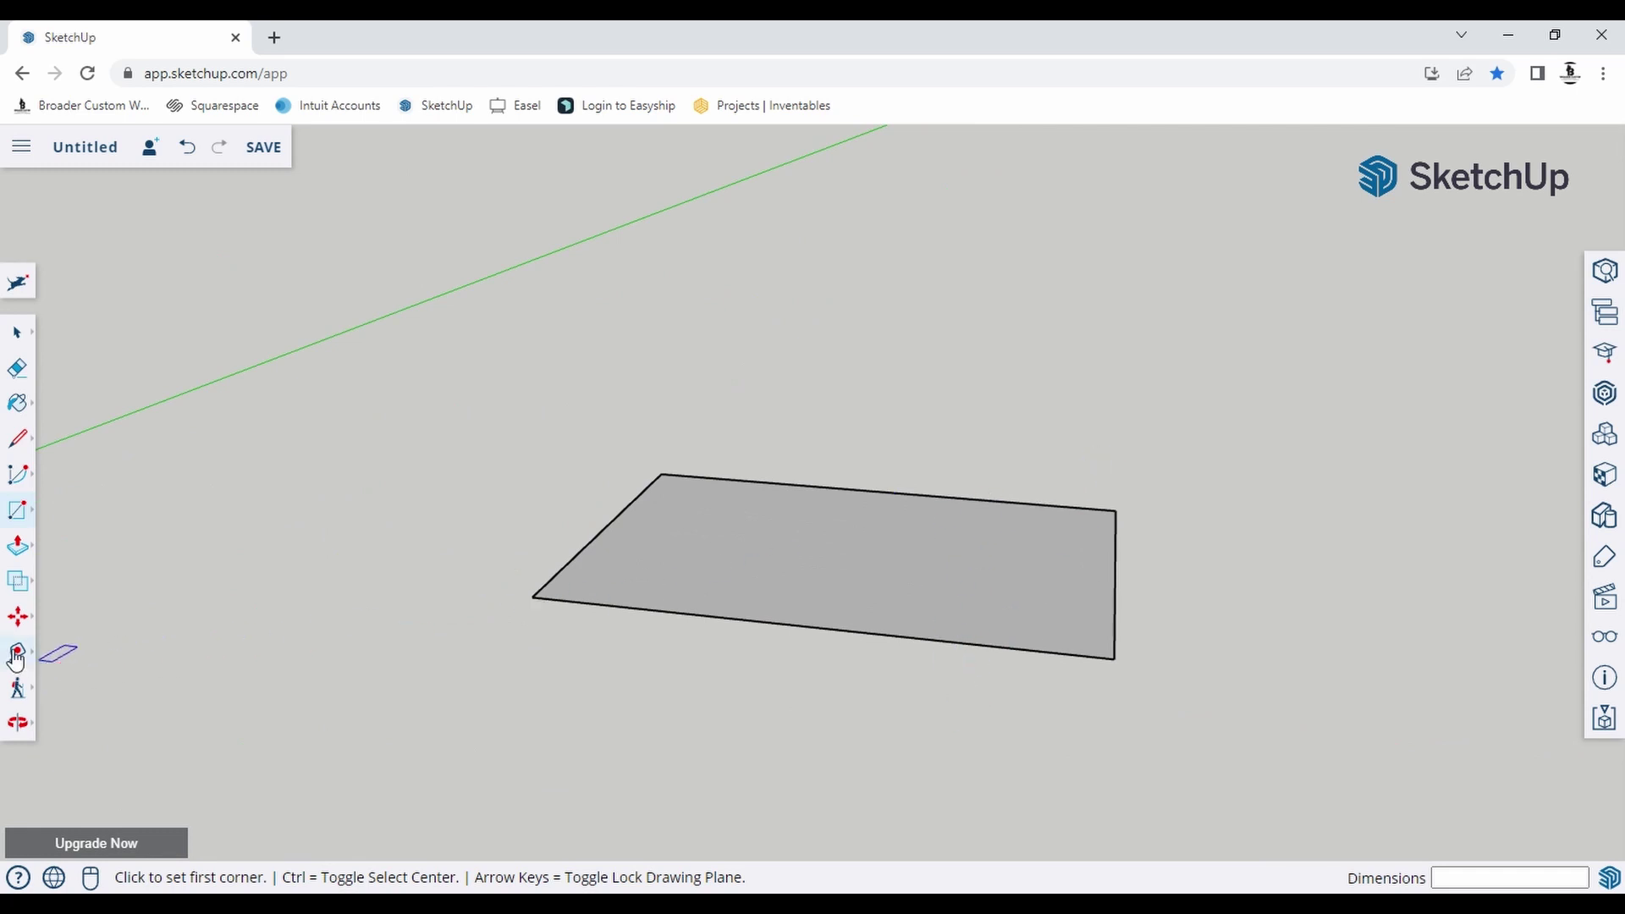
{"action": "left_click", "coordinate": [16, 656]}
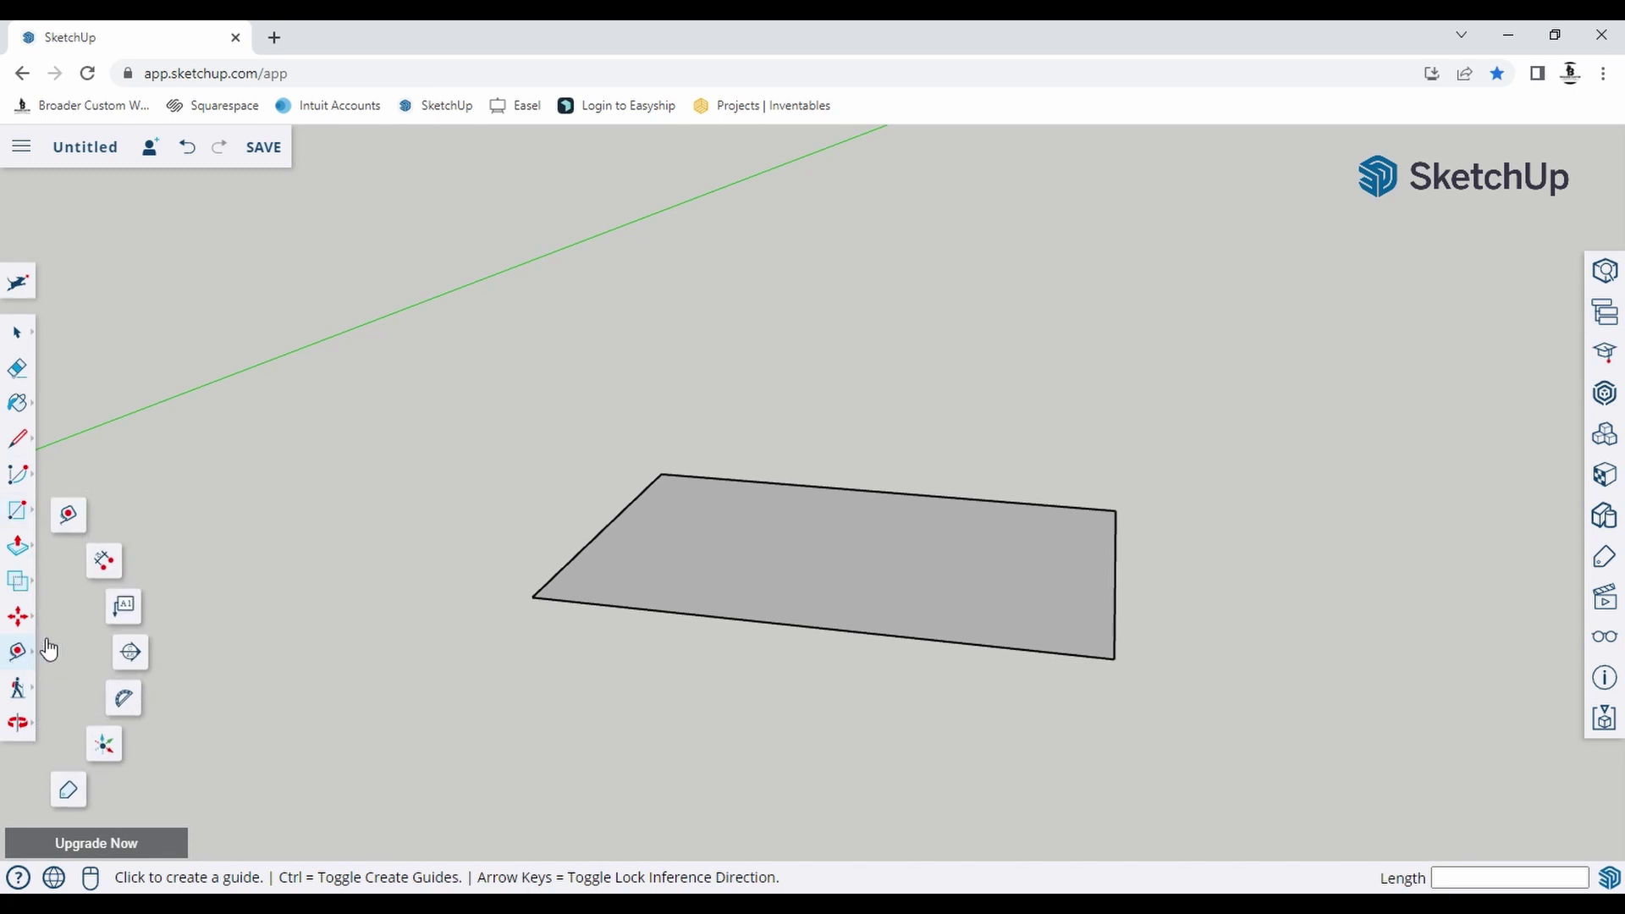
{"action": "left_click", "coordinate": [70, 525]}
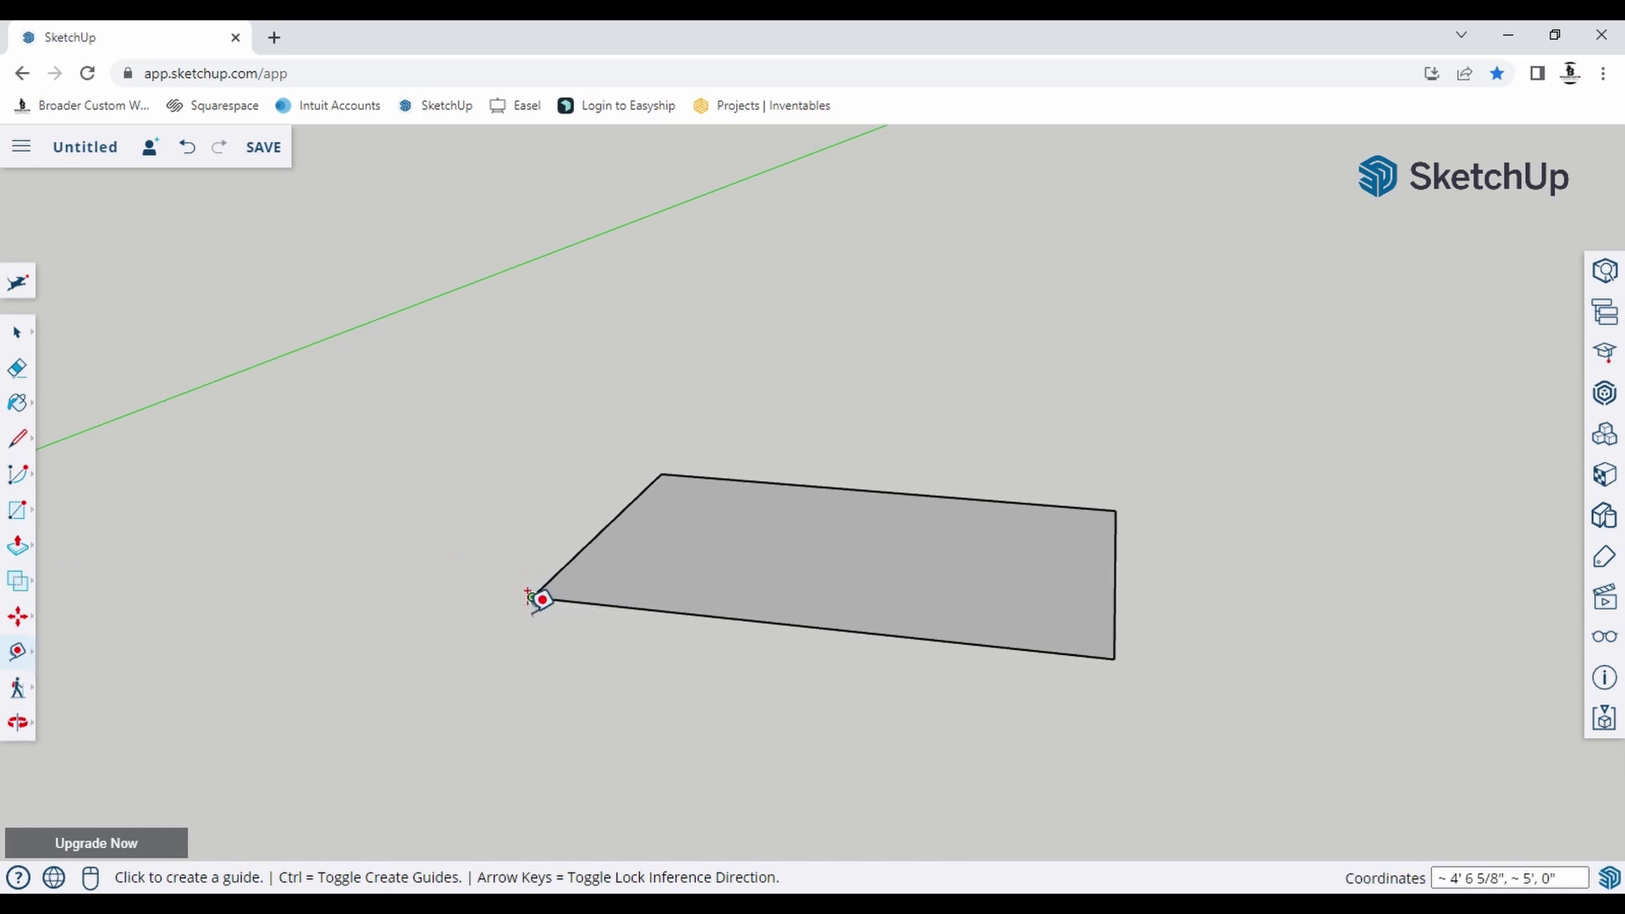
{"action": "left_click", "coordinate": [532, 597]}
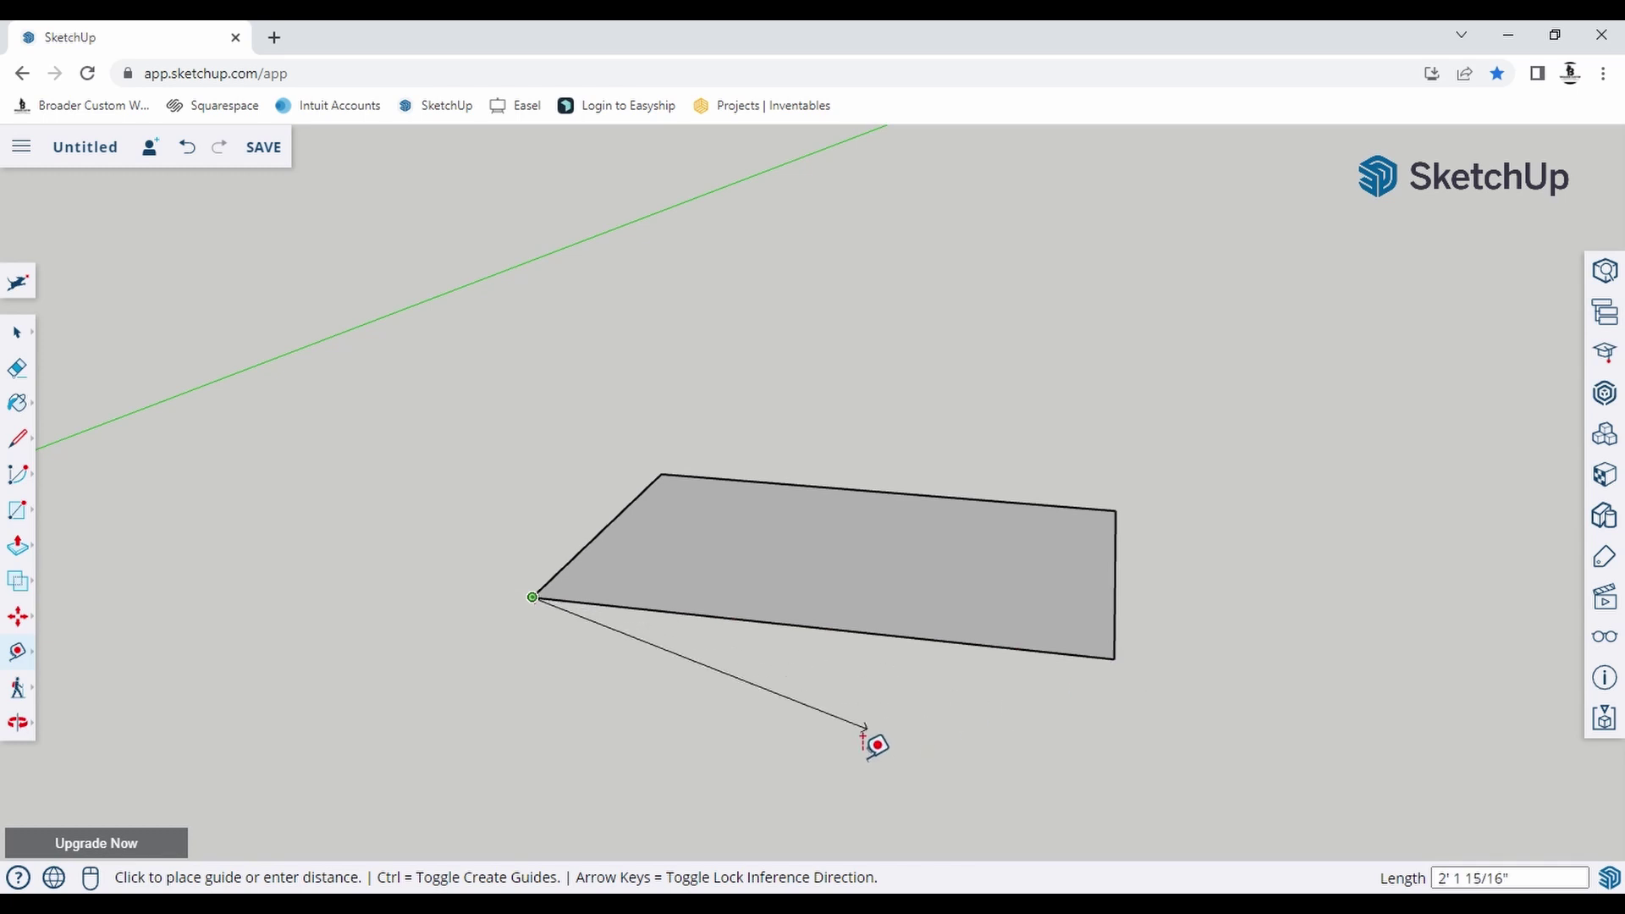
{"action": "key", "text": "Escape"}
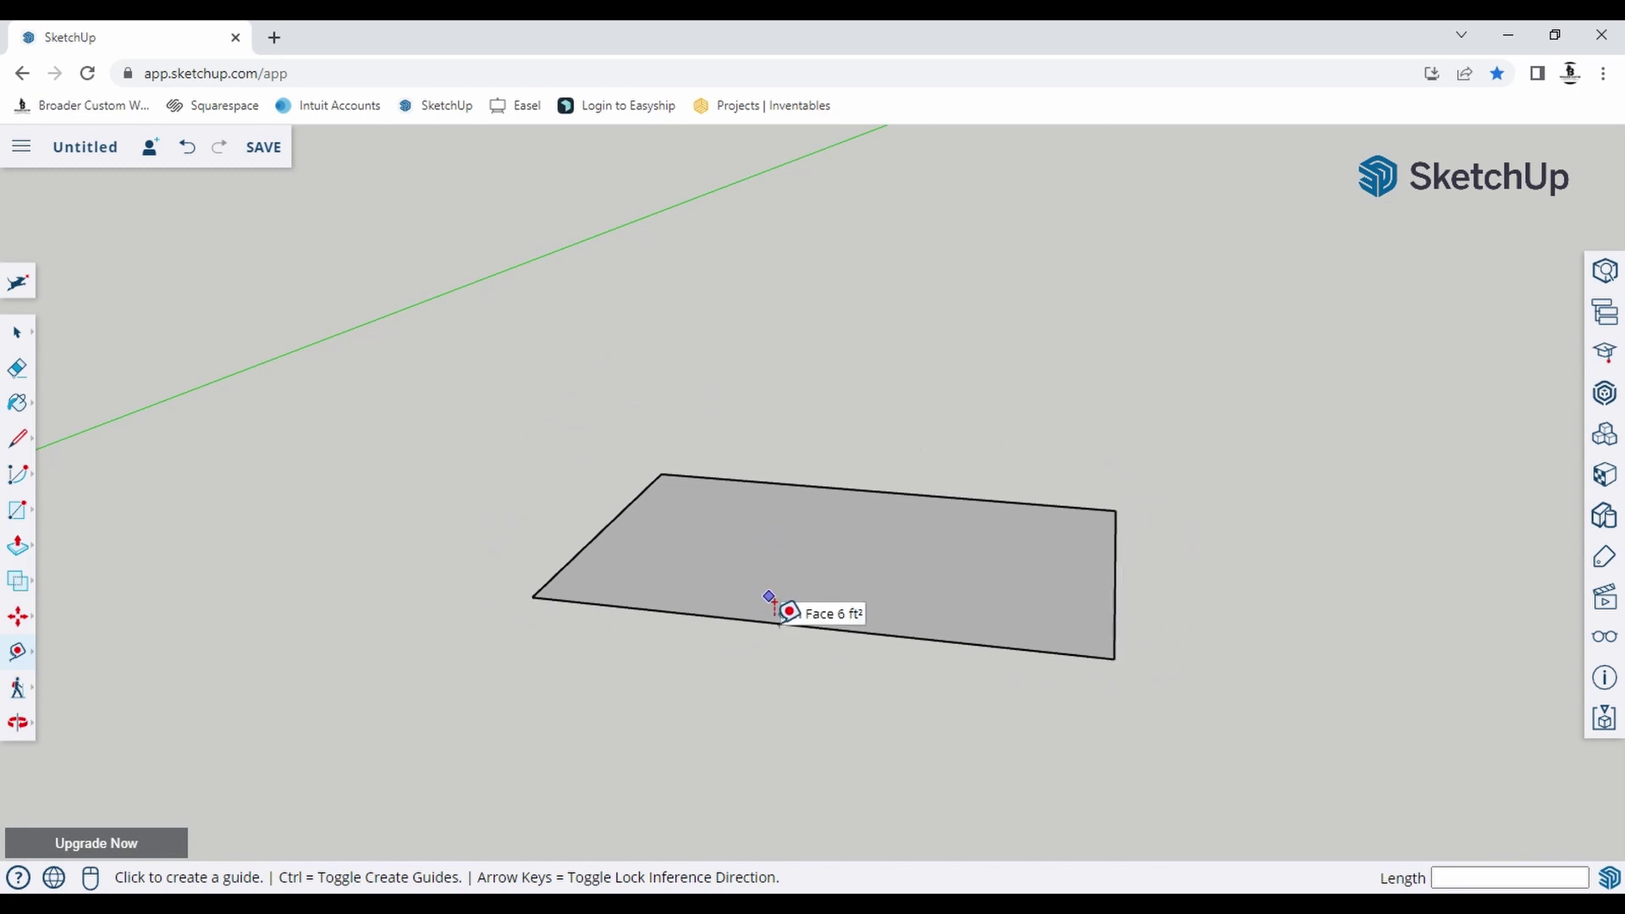
Push/Pull the rectangle's face upward by .75" to turn it into a board.
{"action": "left_click", "coordinate": [19, 560]}
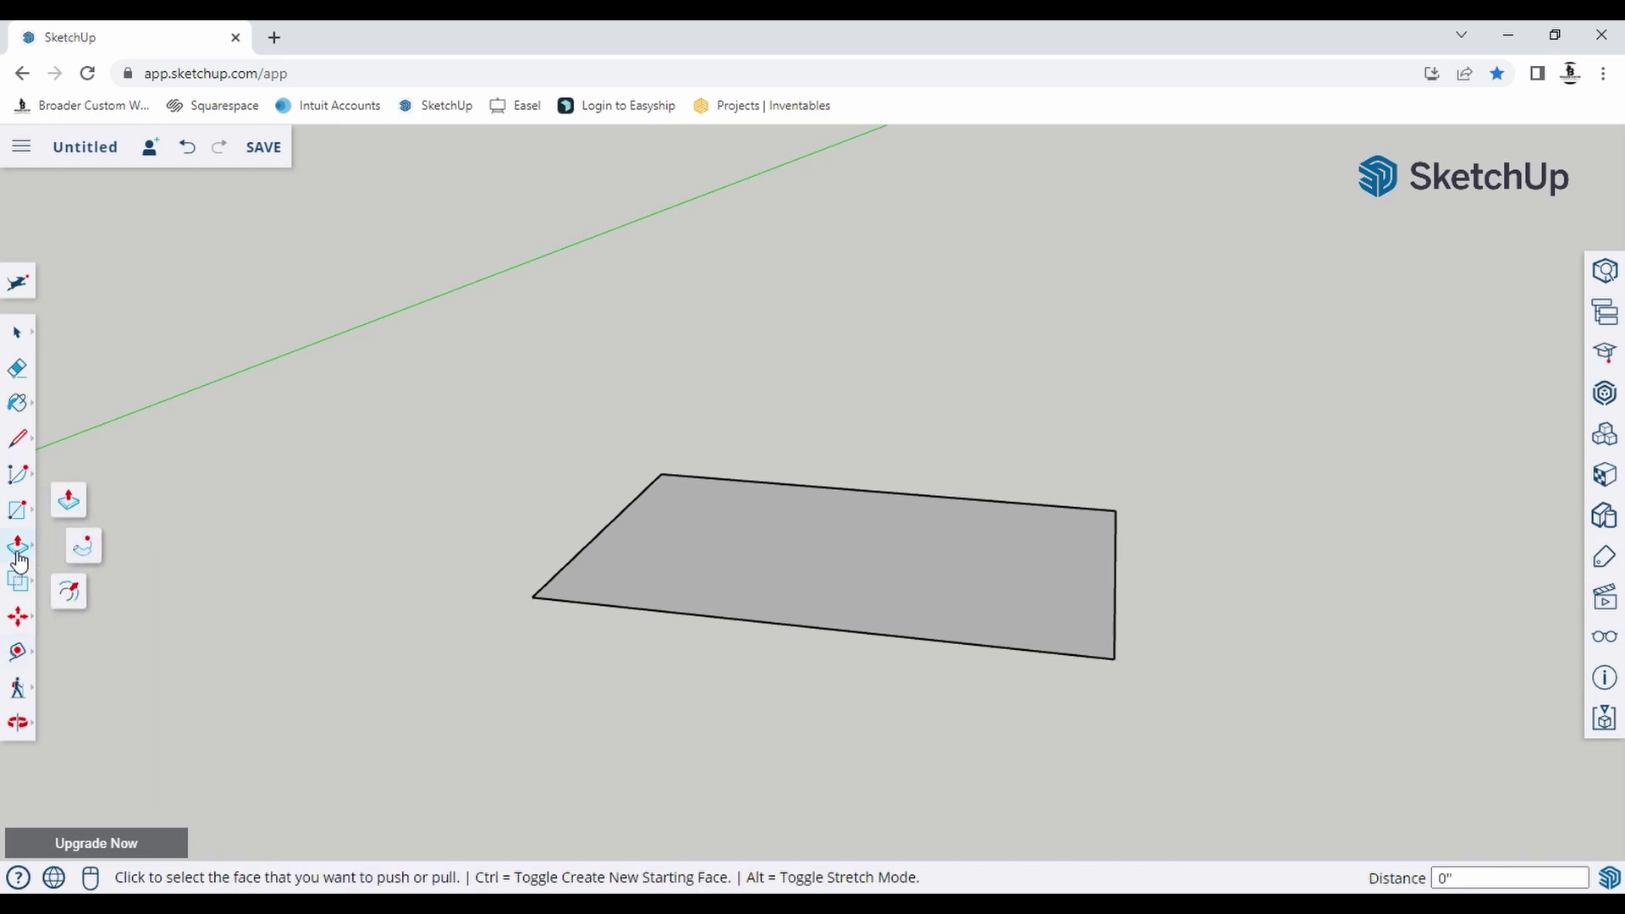
{"action": "left_click", "coordinate": [80, 500]}
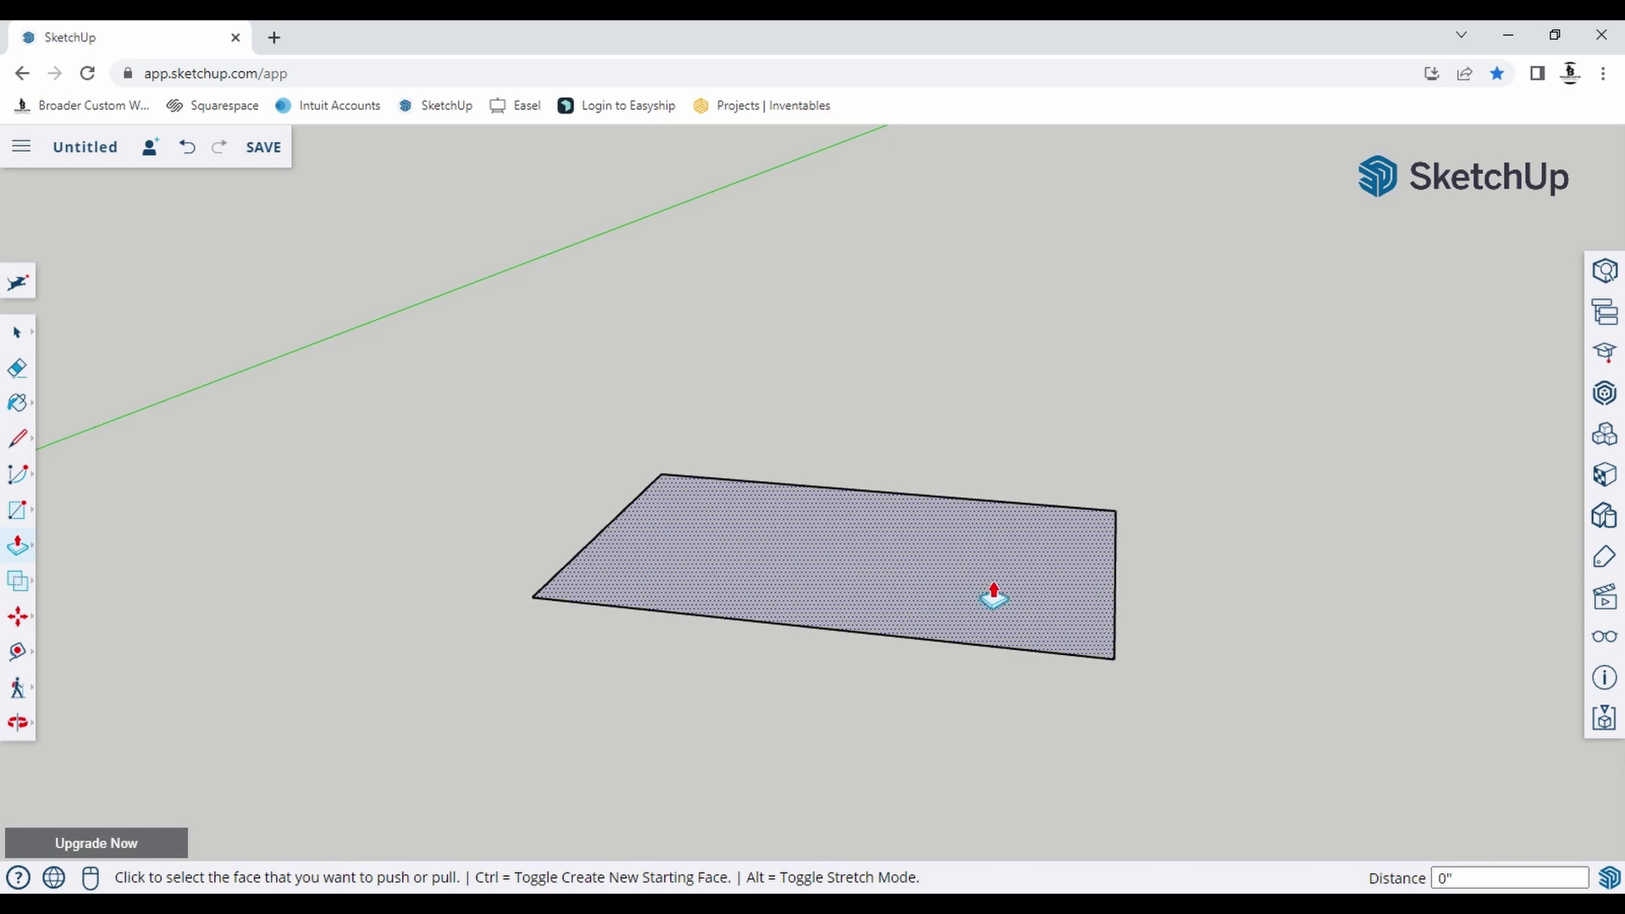
{"action": "left_click", "coordinate": [939, 582]}
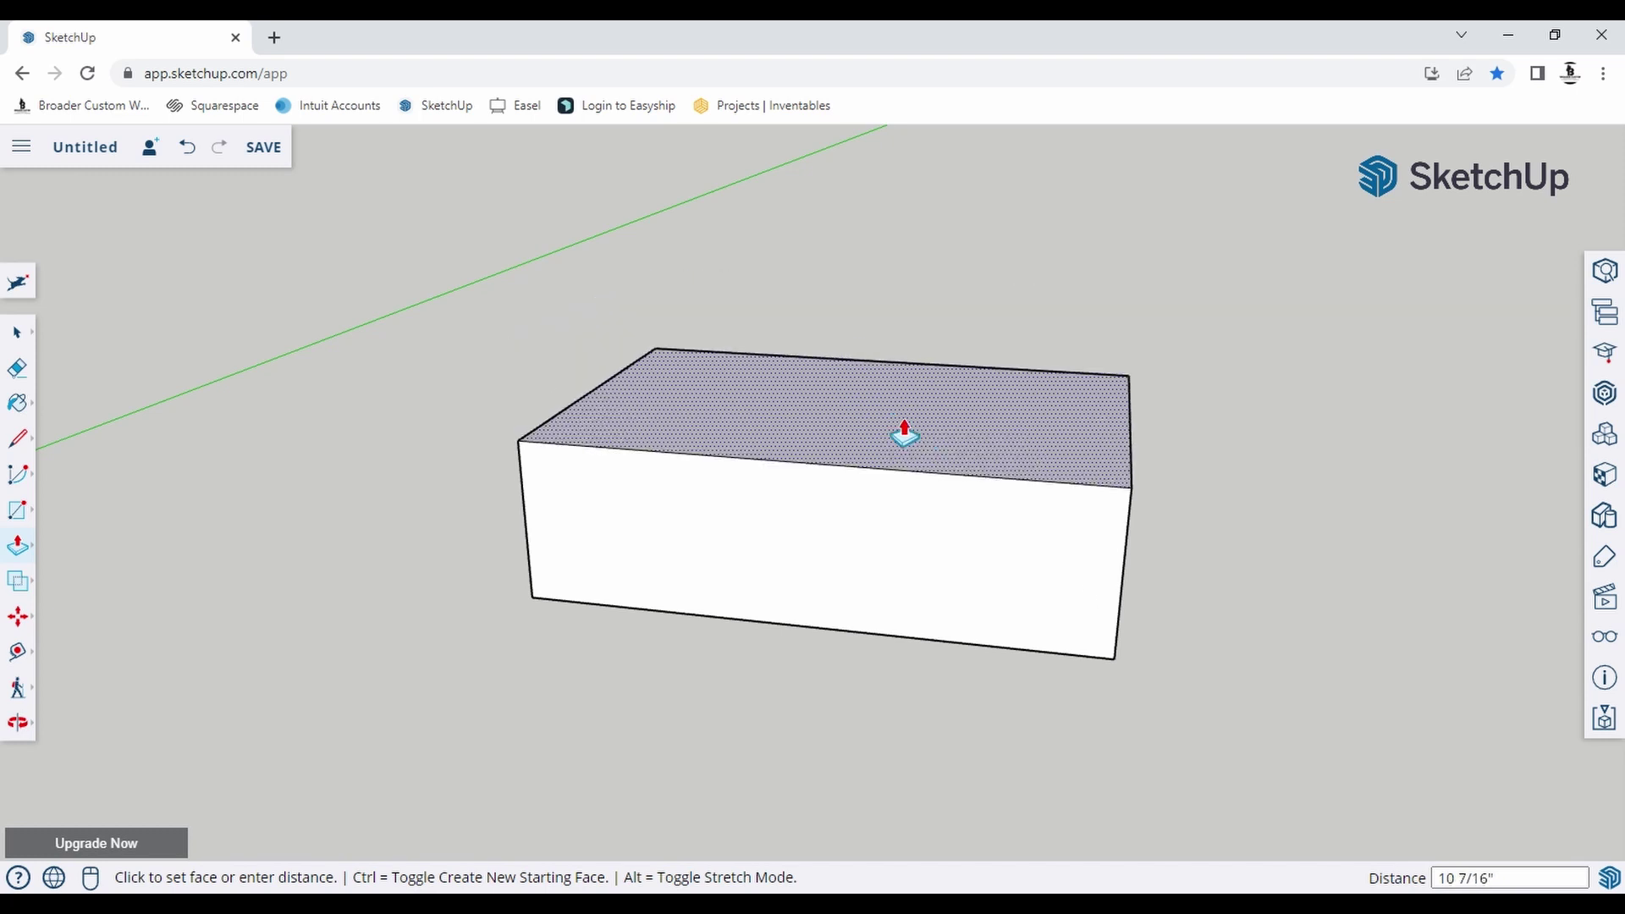
{"action": "type", "text": "."}
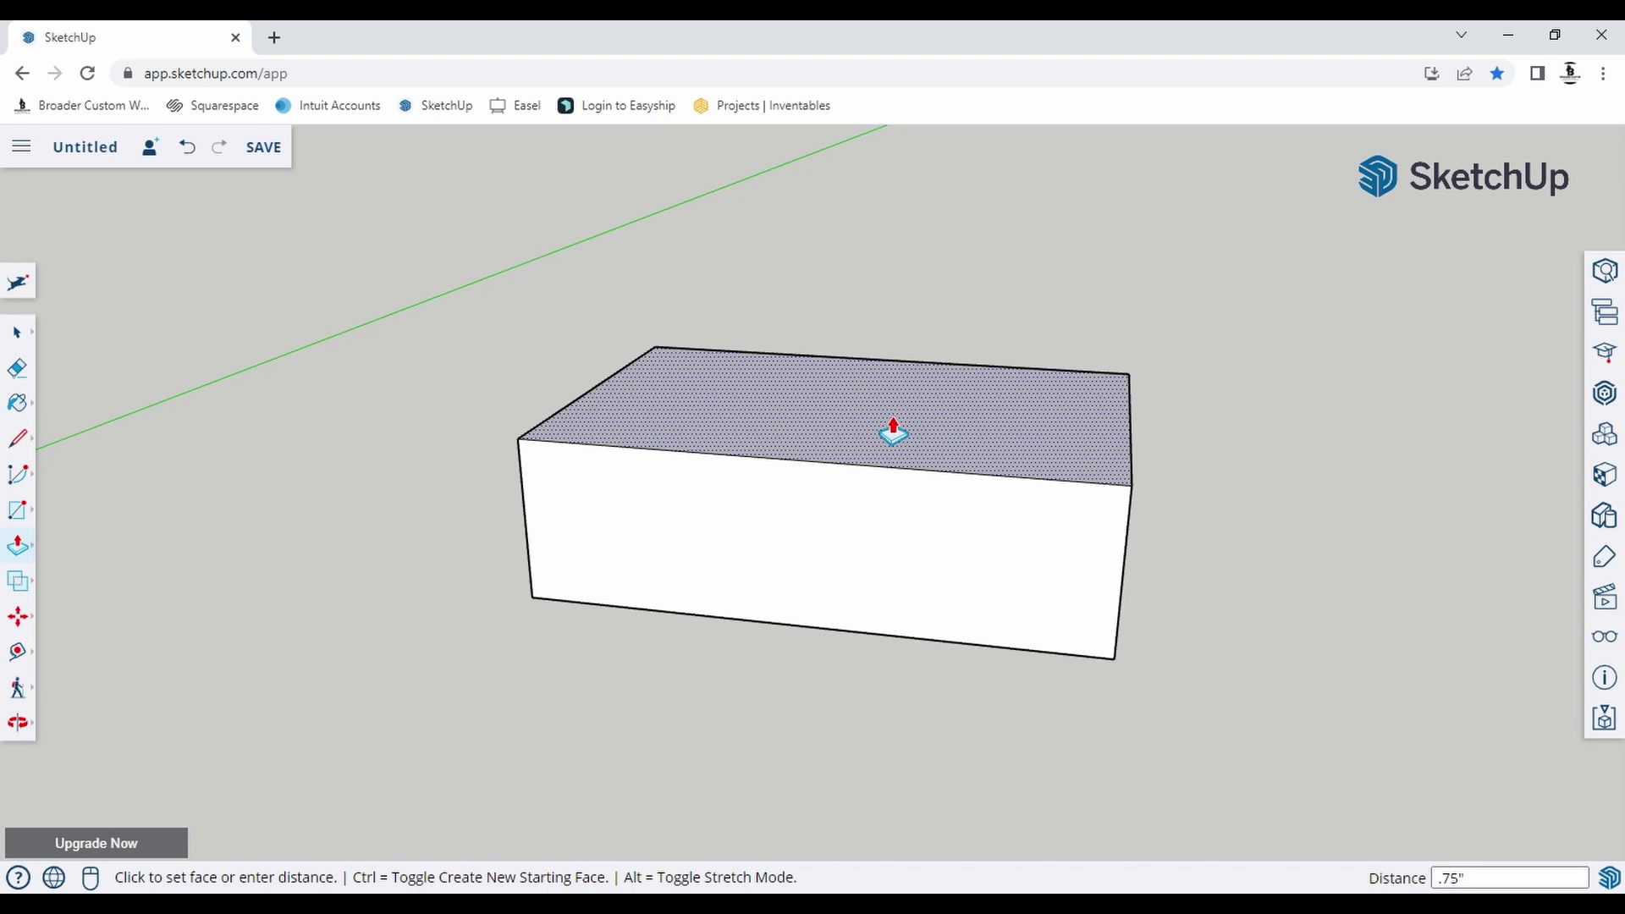
{"action": "type", "text": "75"}
{"action": "key", "text": "Return"}
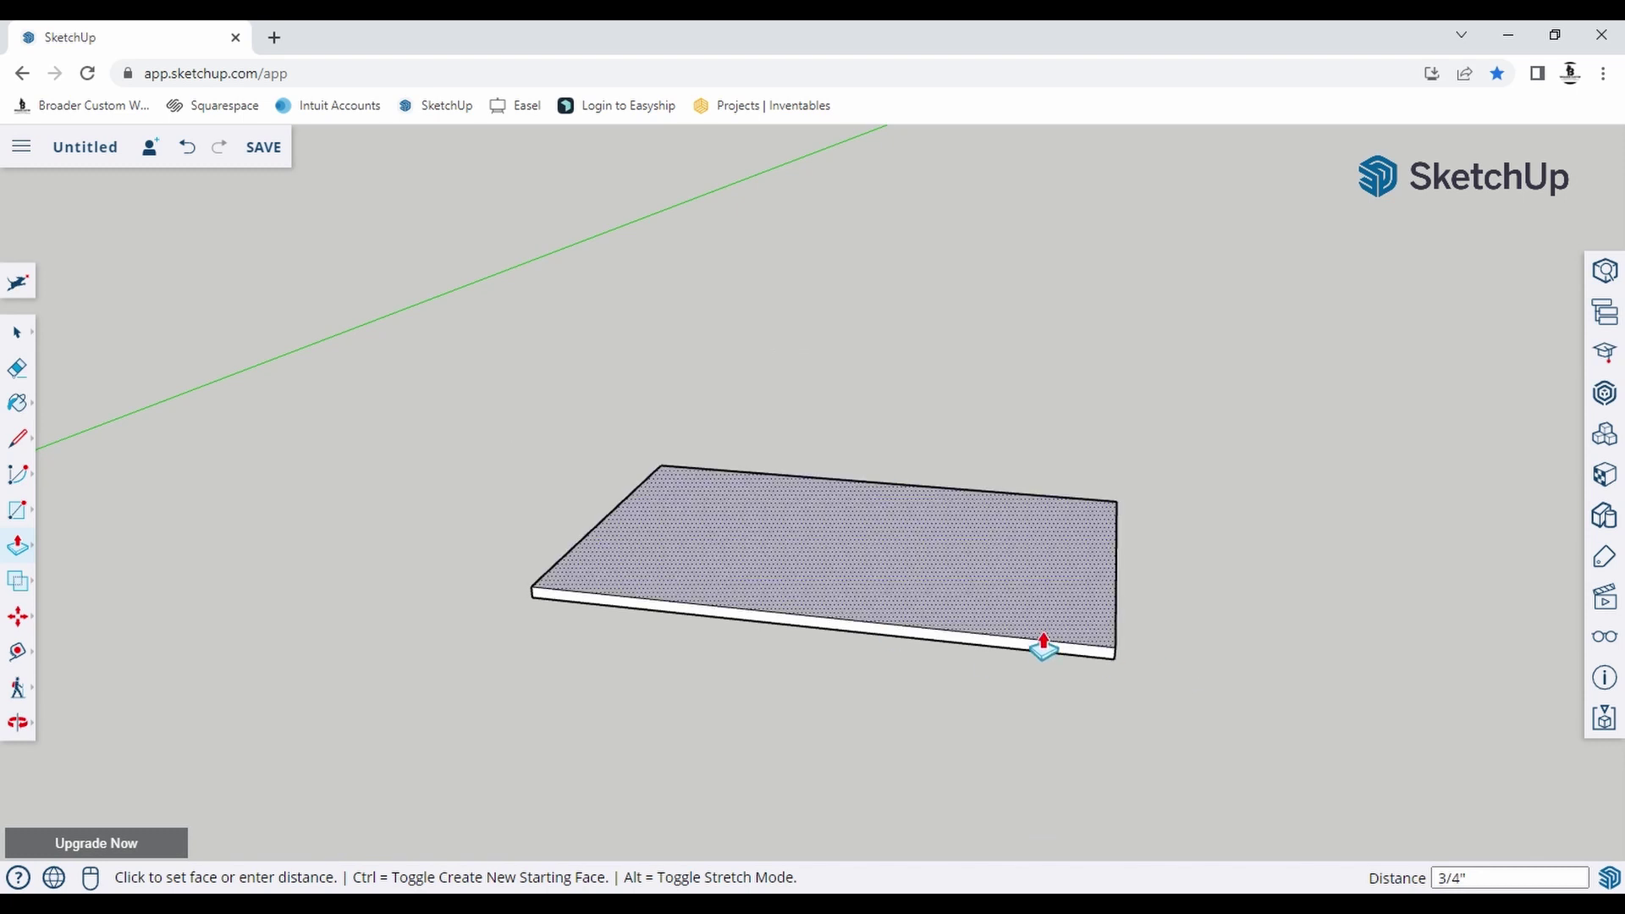
{"action": "scroll", "coordinate": [1083, 650], "scroll_direction": "up", "scroll_amount": 4}
{"action": "middle_click_drag", "start_coordinate": [1120, 652], "coordinate": [956, 483]}
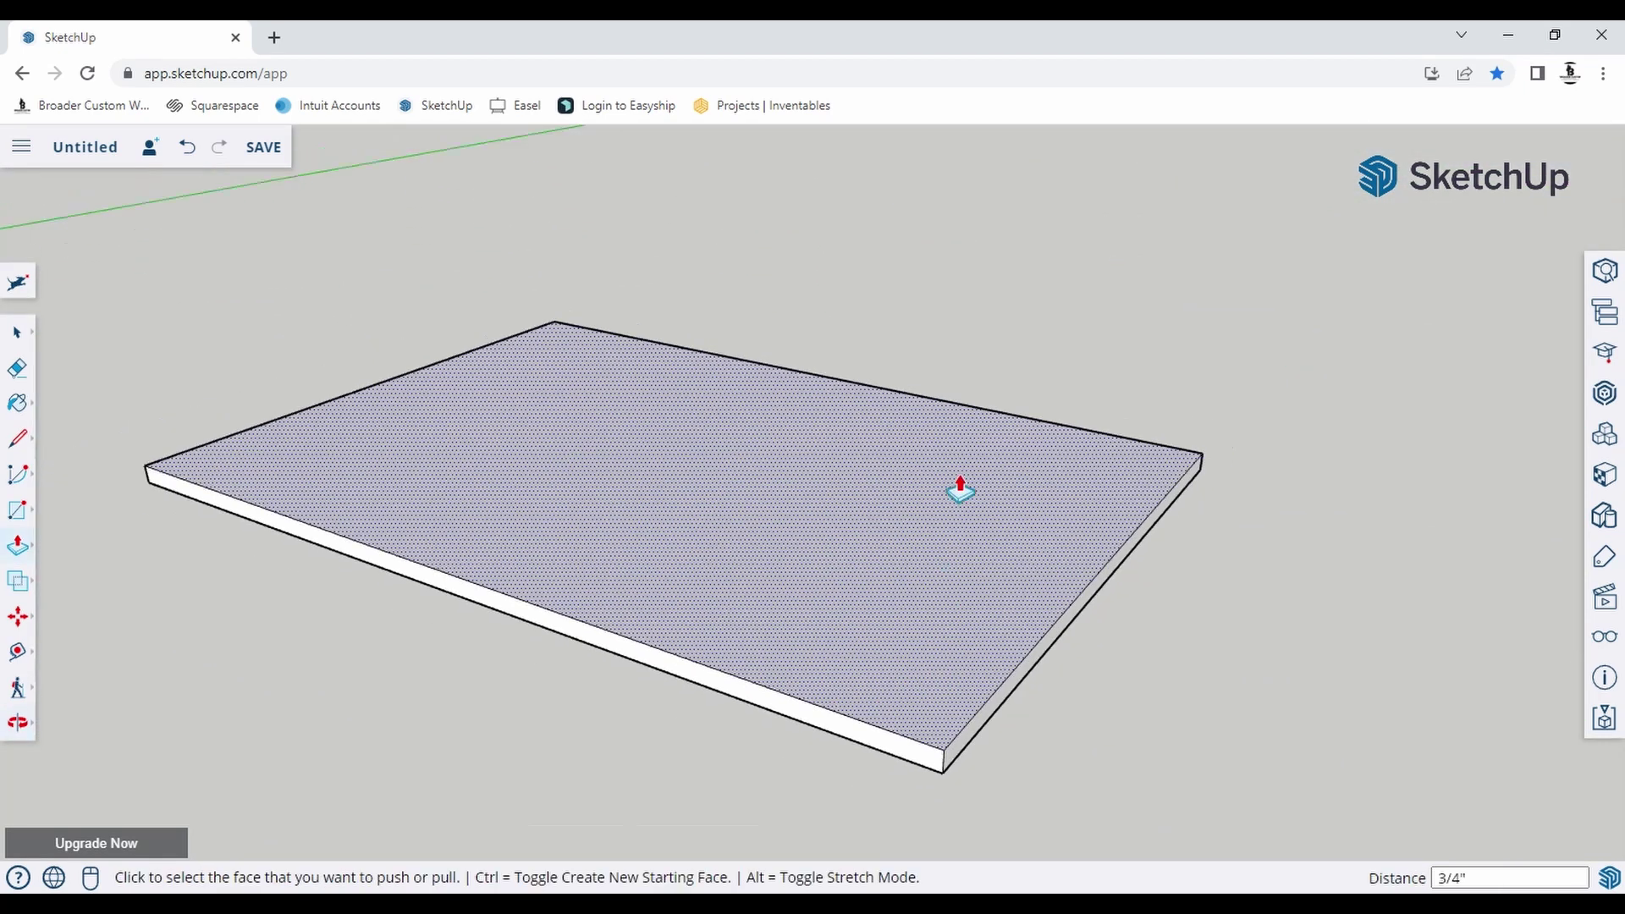
{"action": "scroll", "coordinate": [957, 474], "scroll_direction": "down", "scroll_amount": 3}
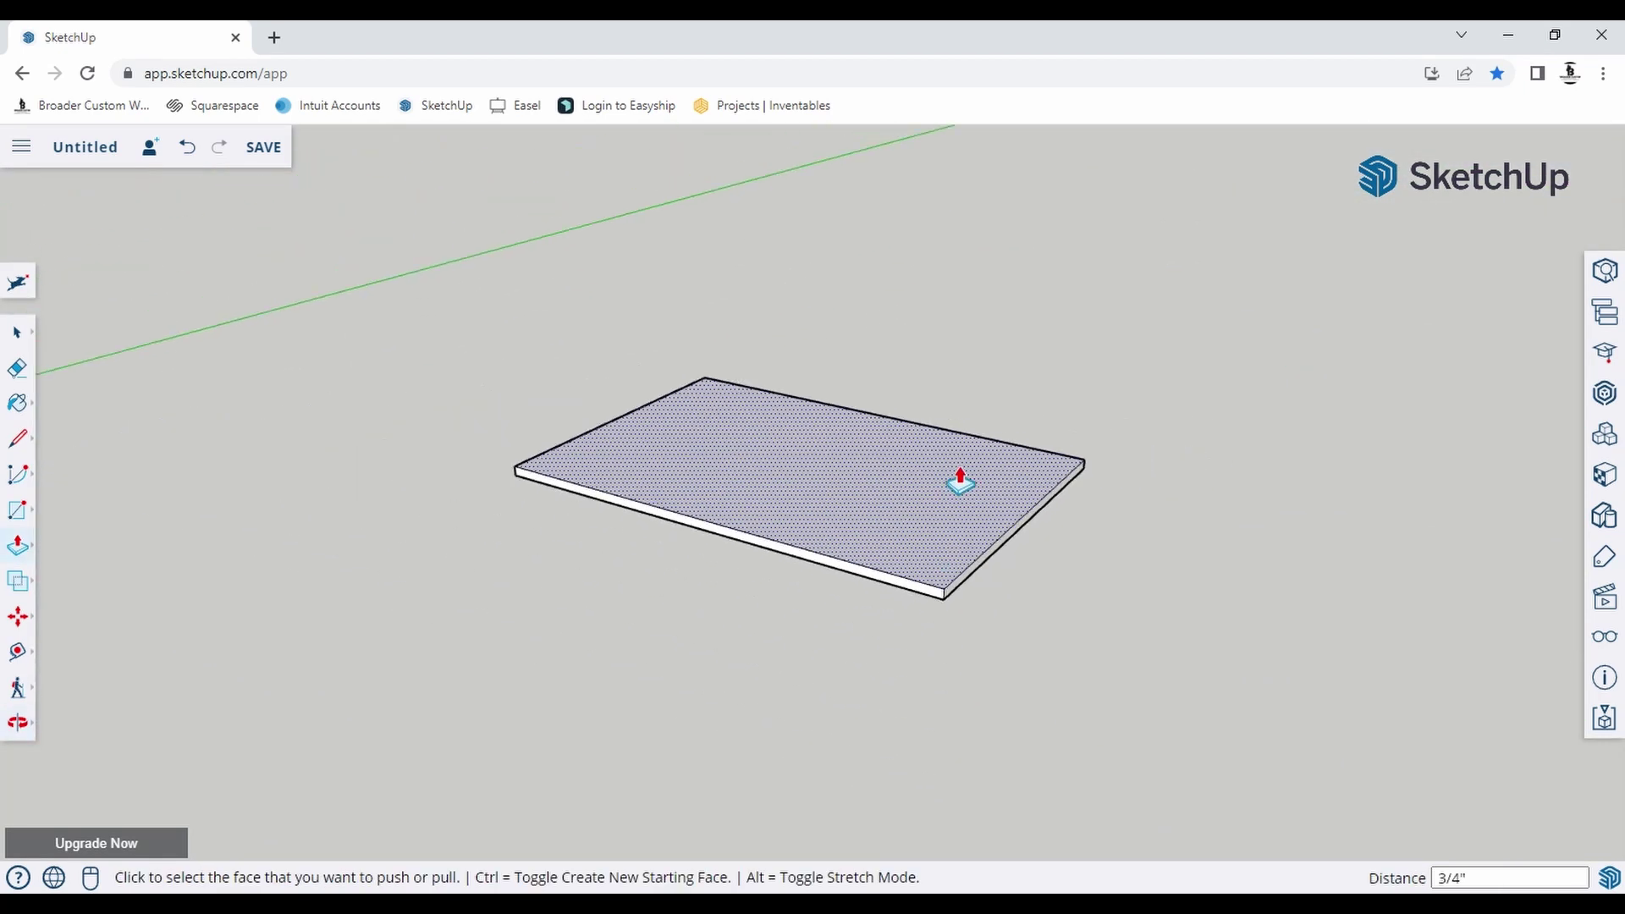
Select one short upper edge of the board on its own, and replace that selection with the top face.
{"action": "left_click", "coordinate": [17, 332]}
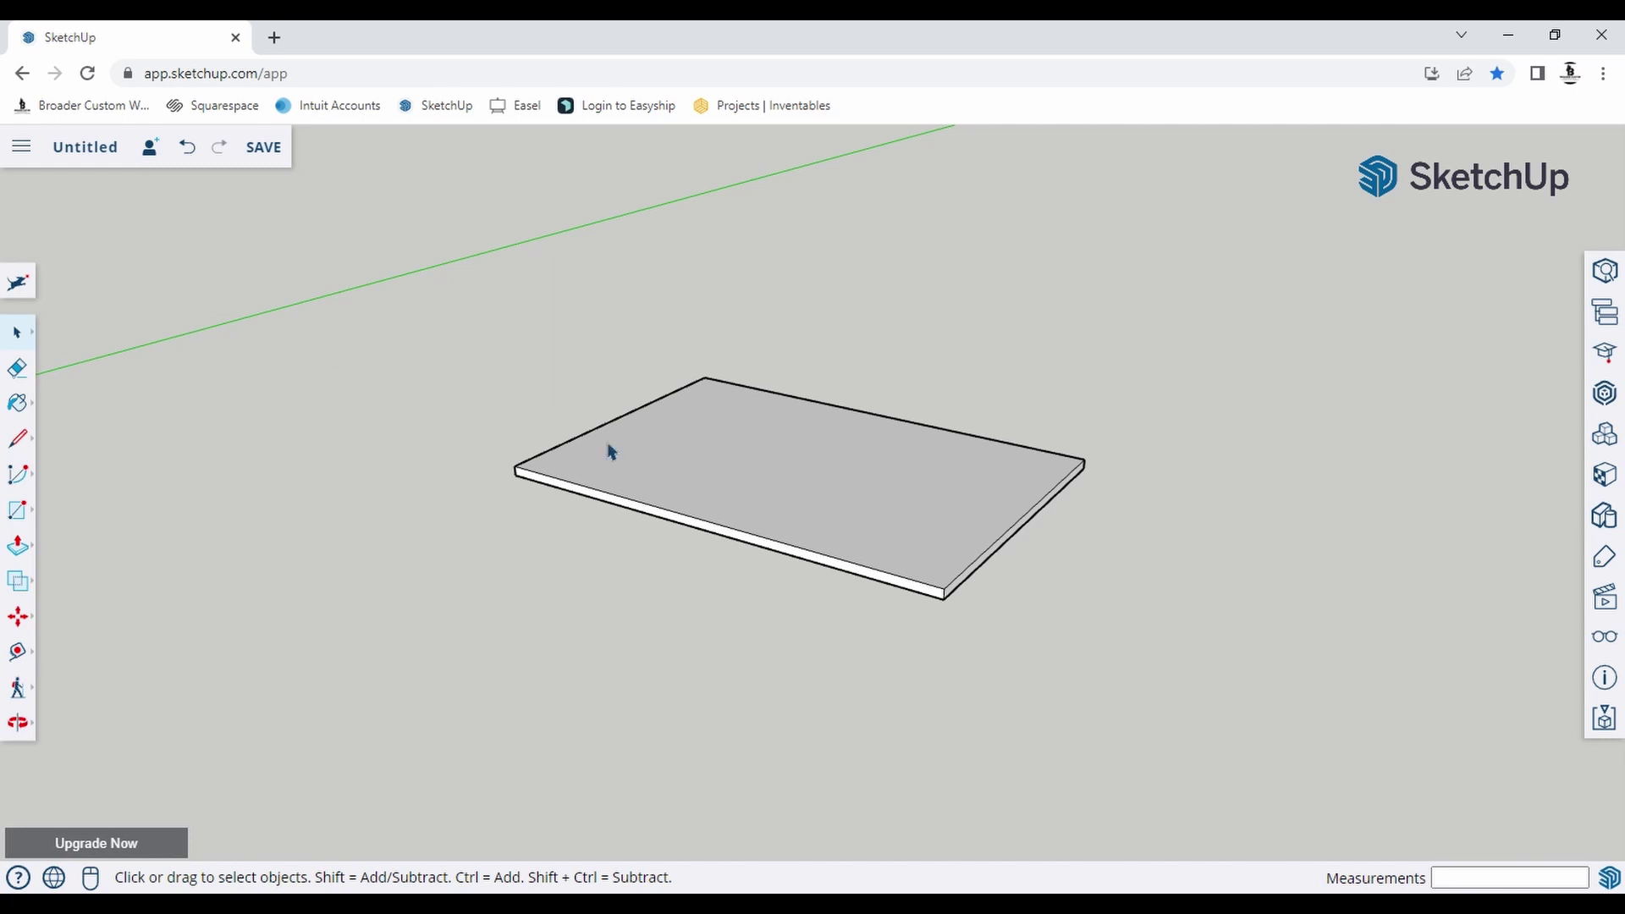
{"action": "scroll", "coordinate": [739, 516], "scroll_direction": "up", "scroll_amount": 3}
{"action": "middle_click_drag", "start_coordinate": [950, 508], "coordinate": [823, 711]}
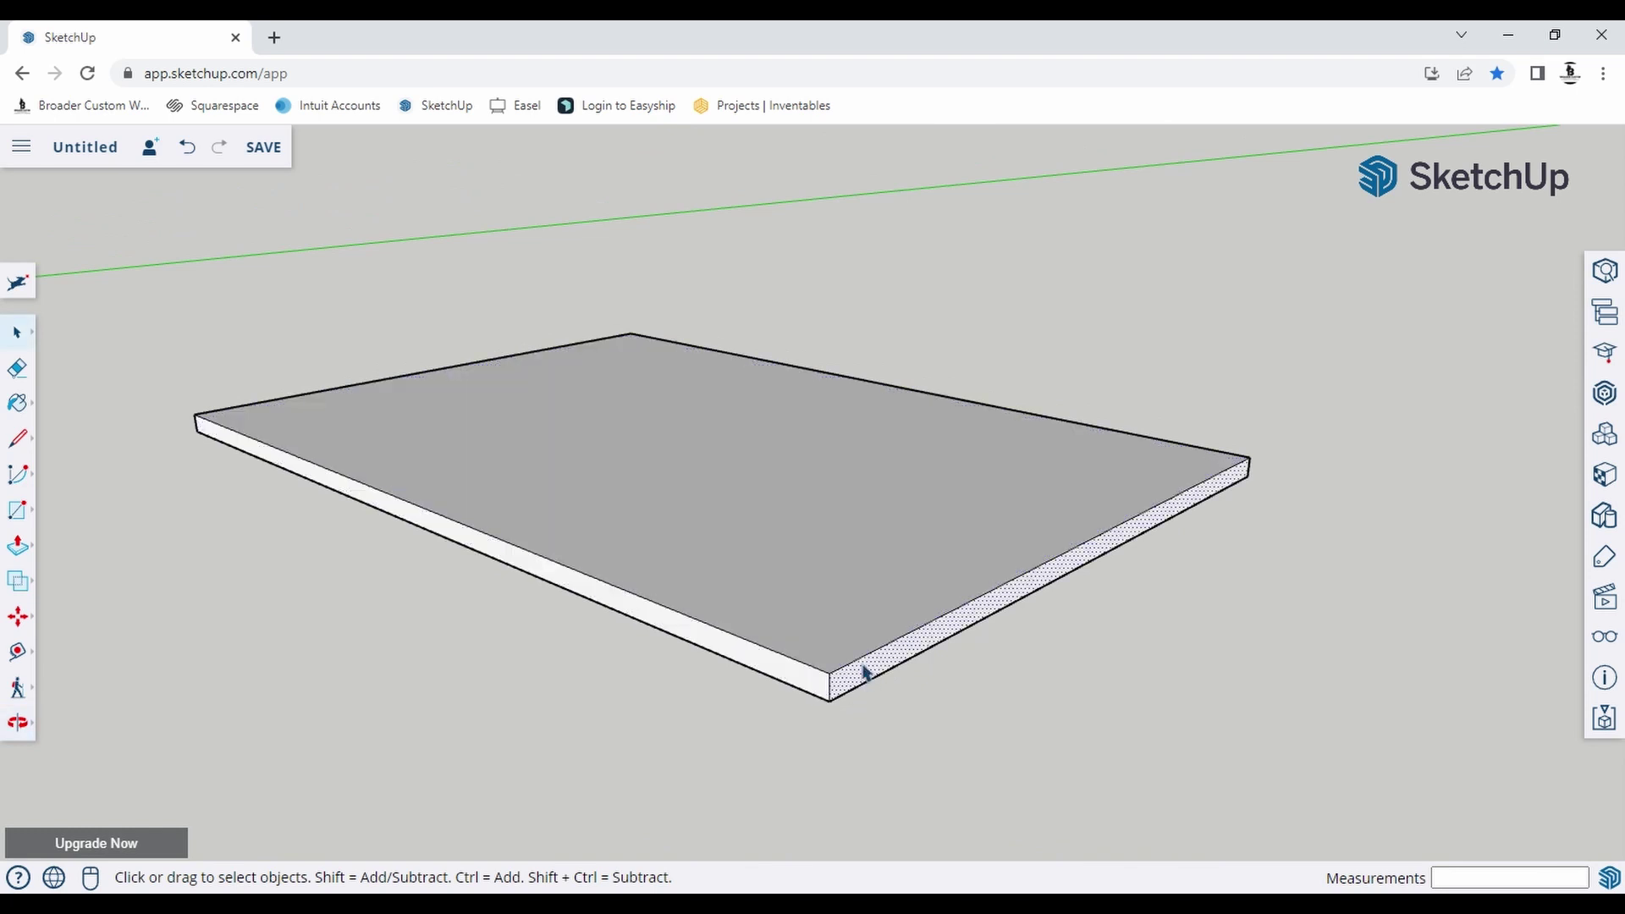
{"action": "left_click", "coordinate": [836, 669]}
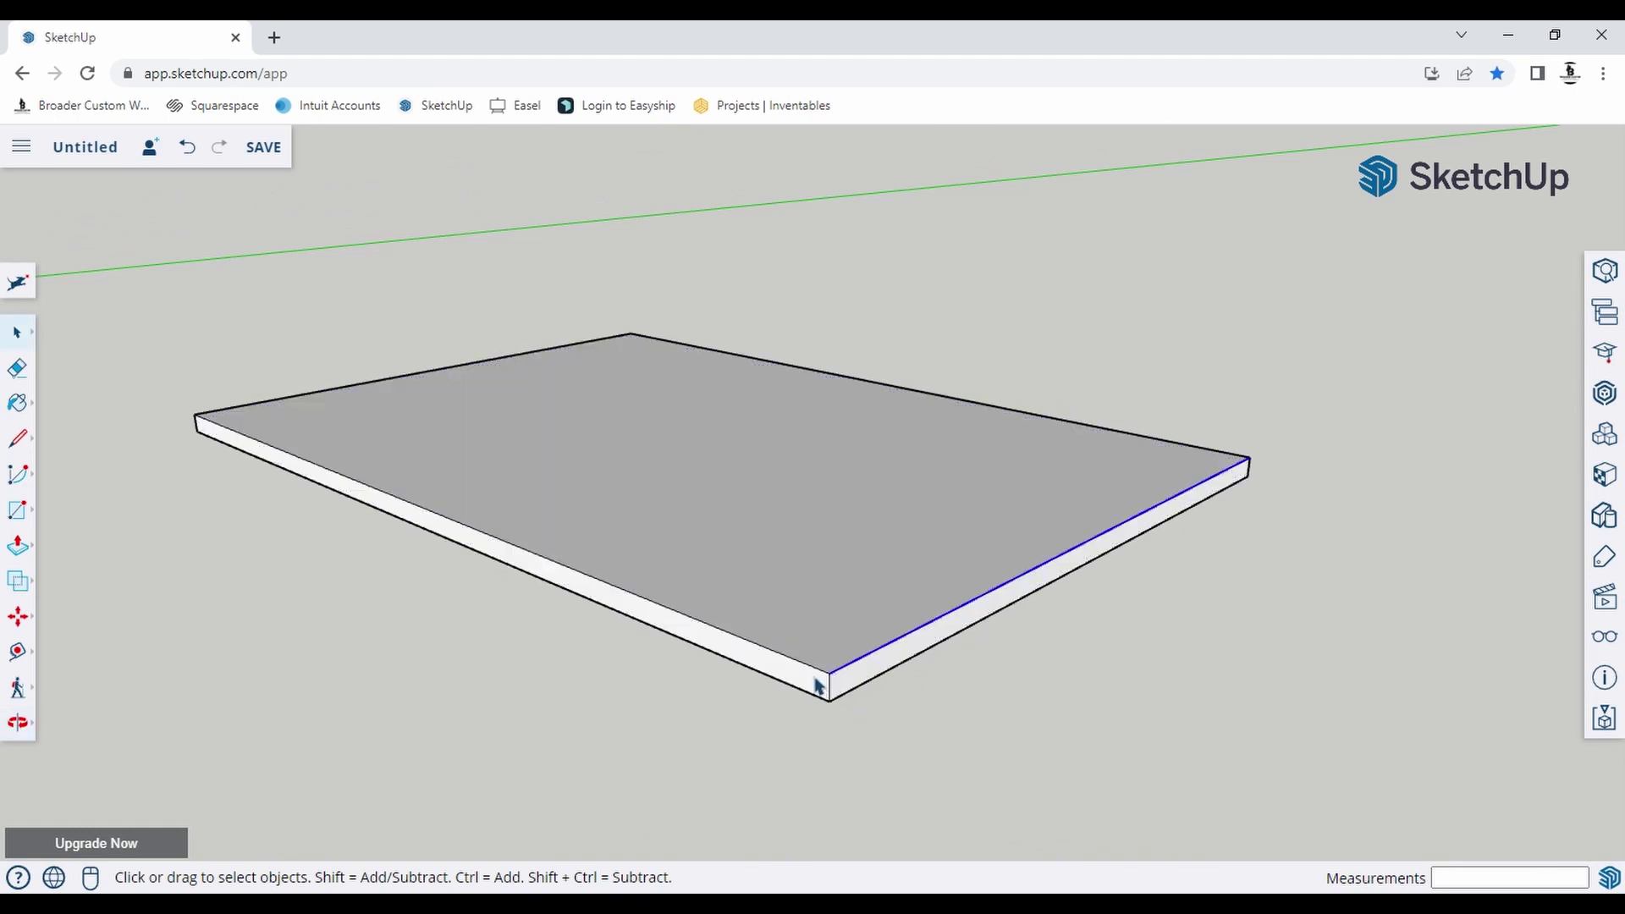
{"action": "left_click", "coordinate": [805, 555]}
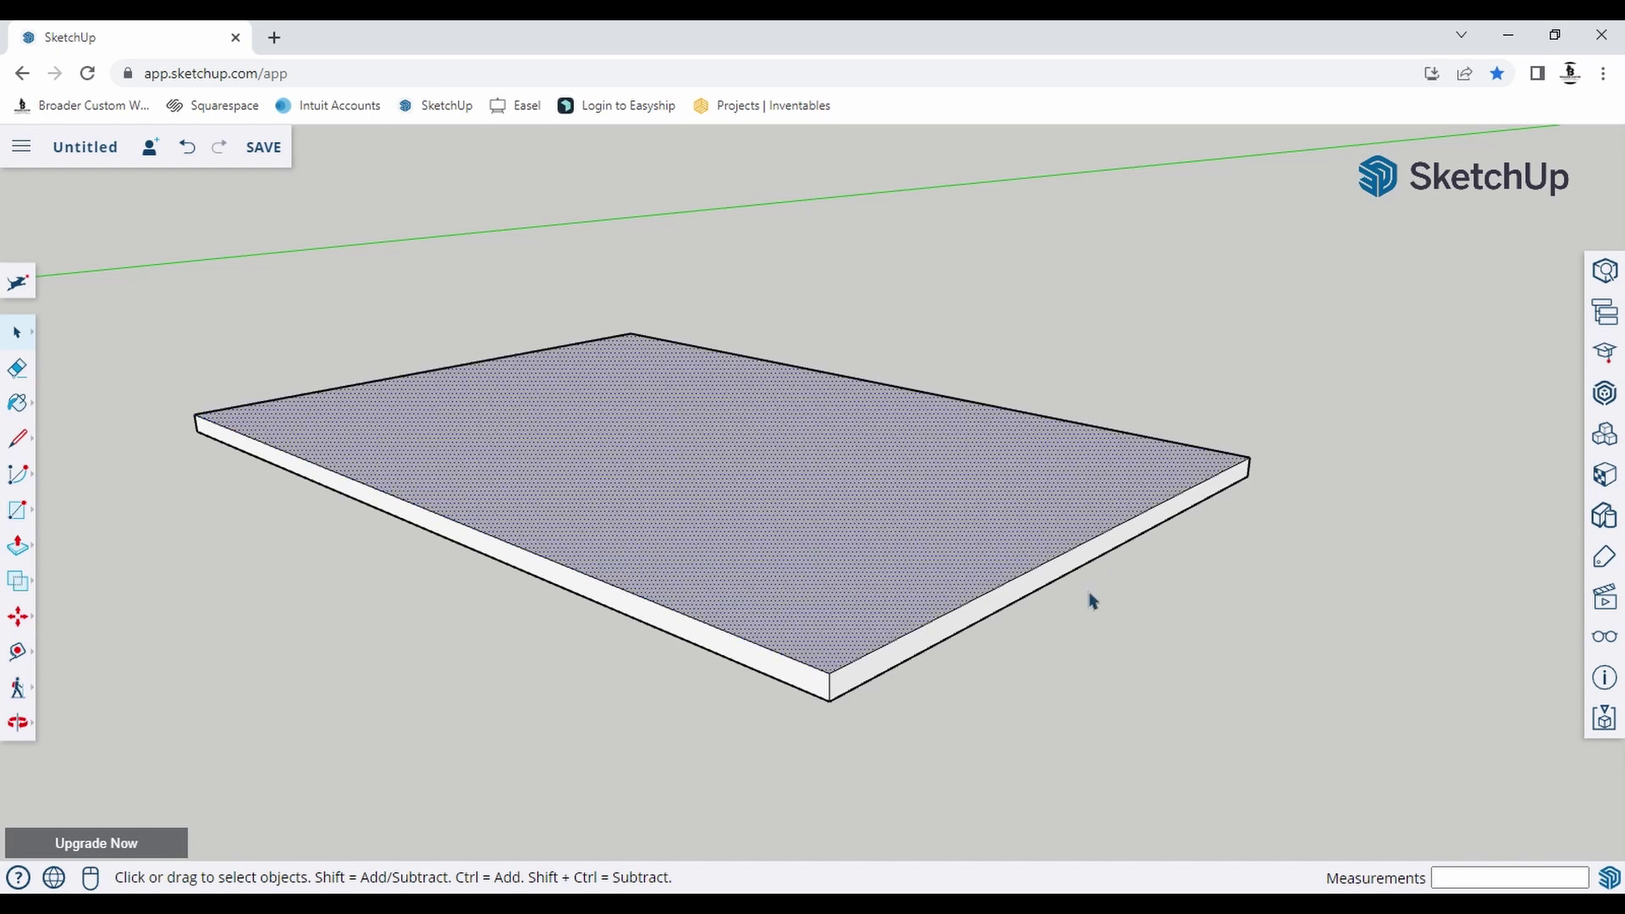
{"action": "scroll", "coordinate": [801, 569], "scroll_direction": "down", "scroll_amount": 1}
{"action": "middle_click_drag", "start_coordinate": [801, 569], "coordinate": [925, 686]}
{"action": "scroll", "coordinate": [906, 598], "scroll_direction": "down", "scroll_amount": 4}
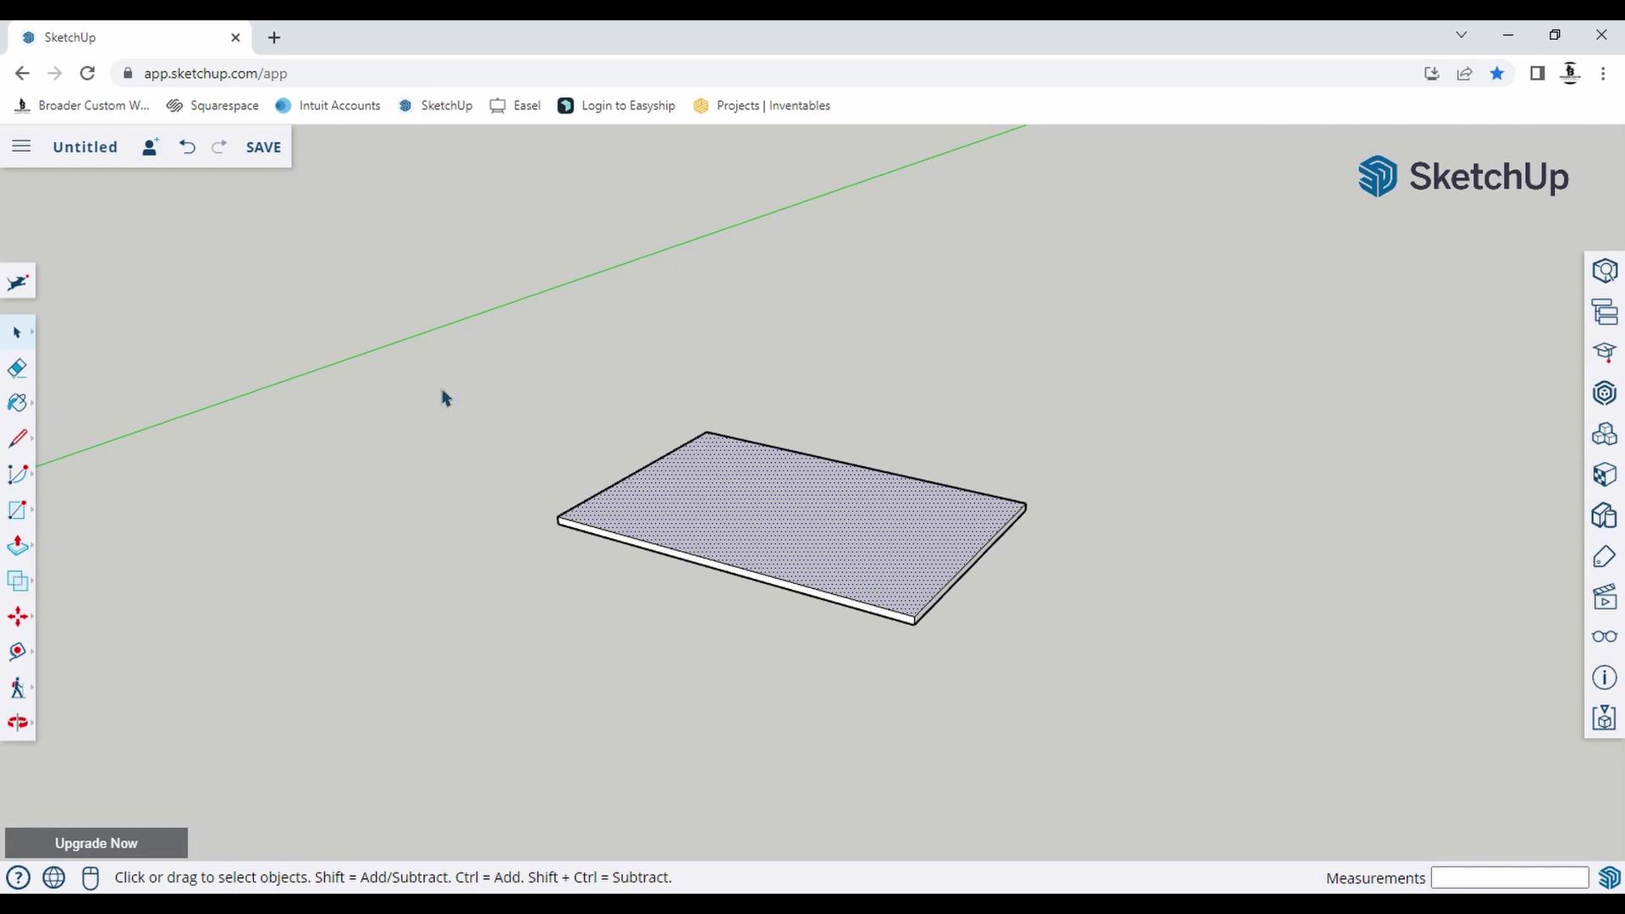
Select all faces and edges of the board, turn them into a group, and clear the selection.
{"action": "left_click_drag", "start_coordinate": [432, 381], "coordinate": [1187, 725]}
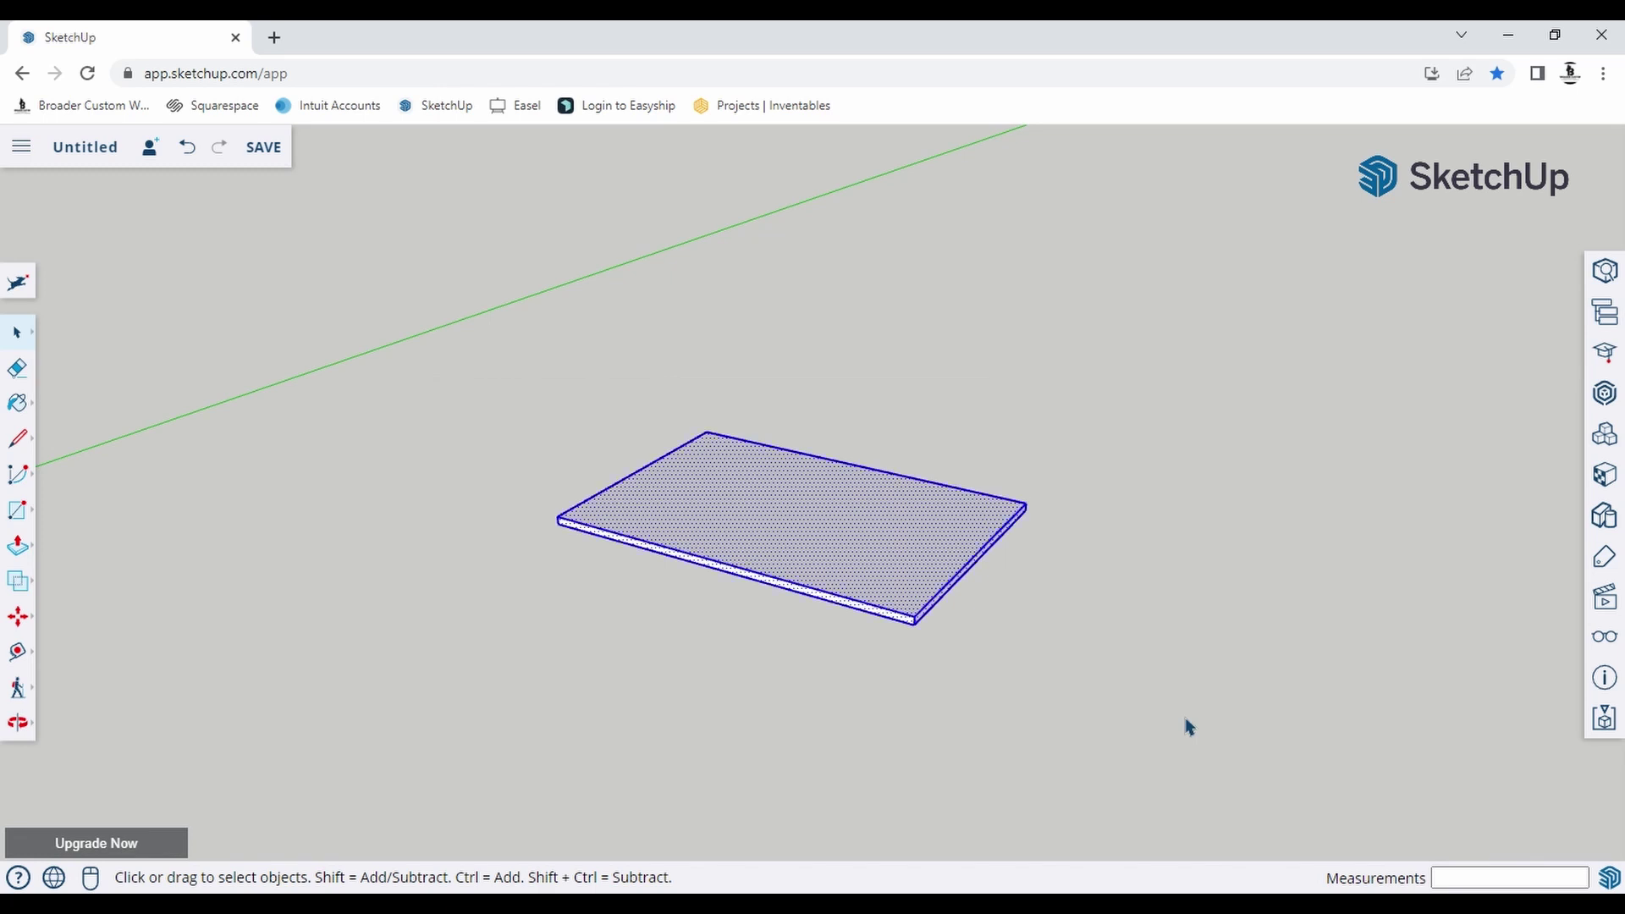
{"action": "right_click", "coordinate": [904, 567]}
{"action": "mouse_move", "coordinate": [903, 563]}
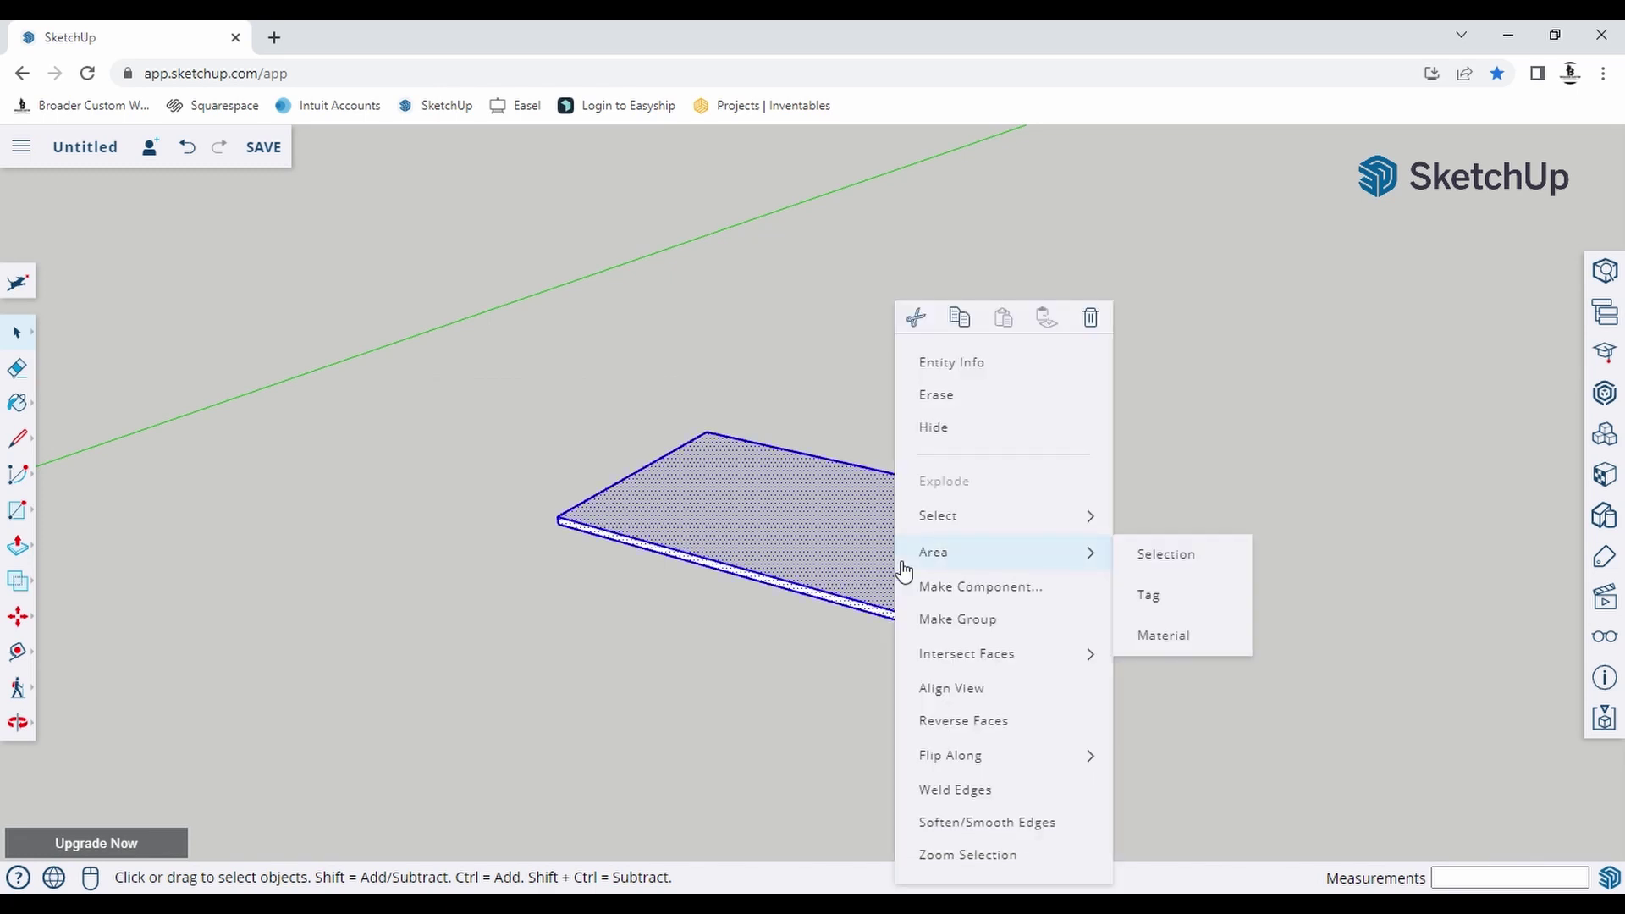
{"action": "left_click", "coordinate": [981, 628]}
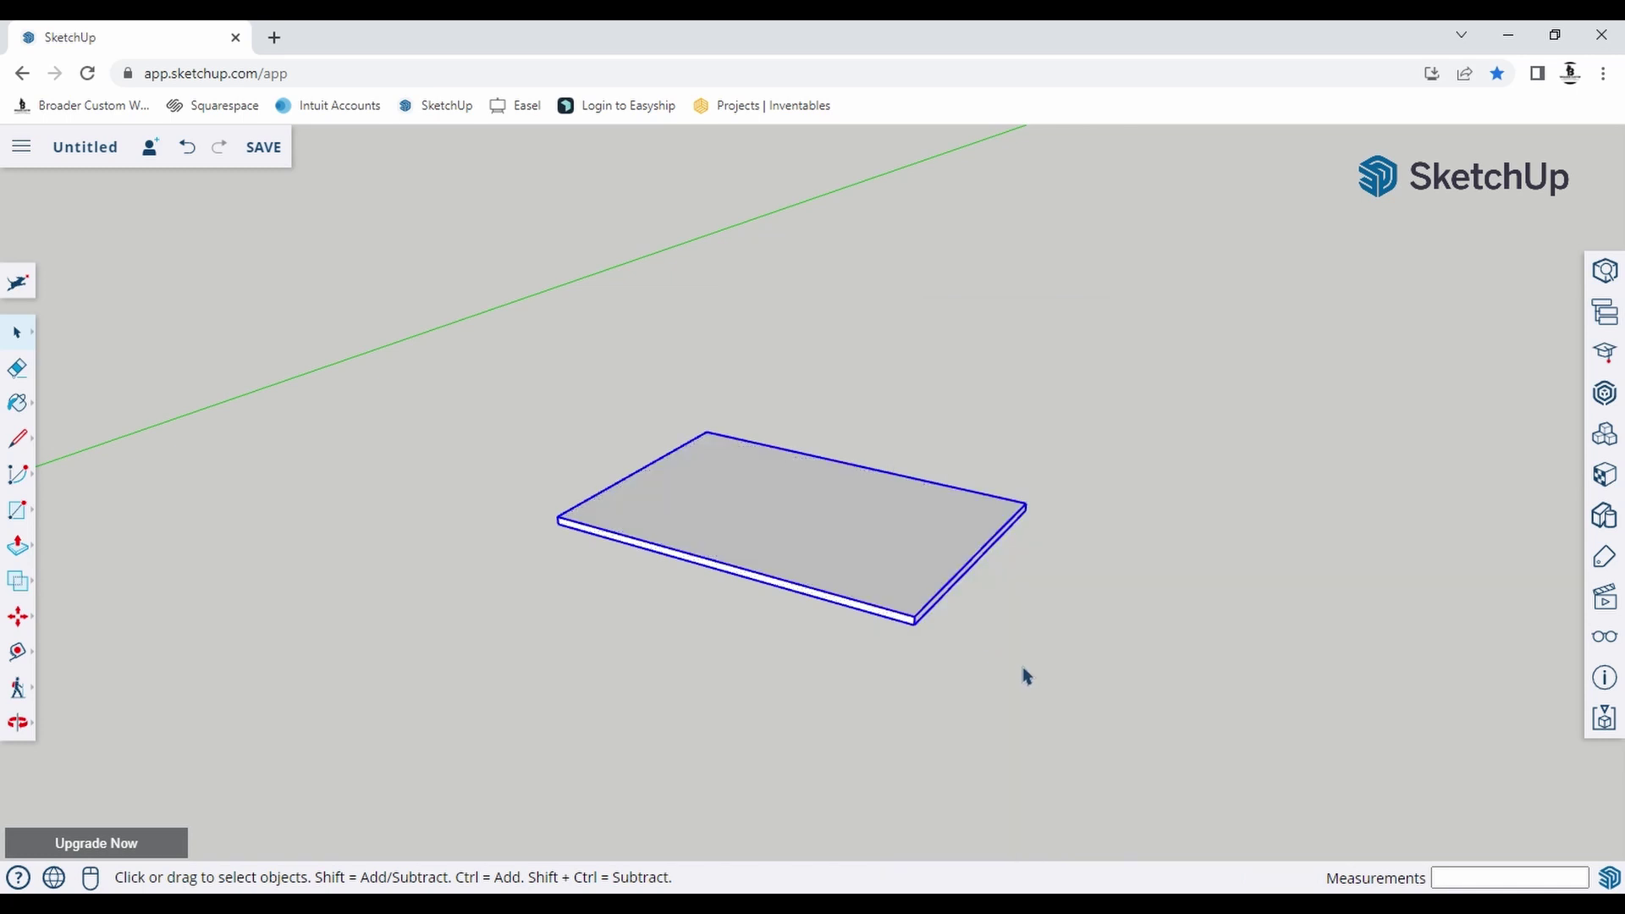
{"action": "left_click", "coordinate": [990, 664]}
Select the grouped board as a single object, inspect it, and deselect it.
{"action": "scroll", "coordinate": [918, 617], "scroll_direction": "up", "scroll_amount": 5}
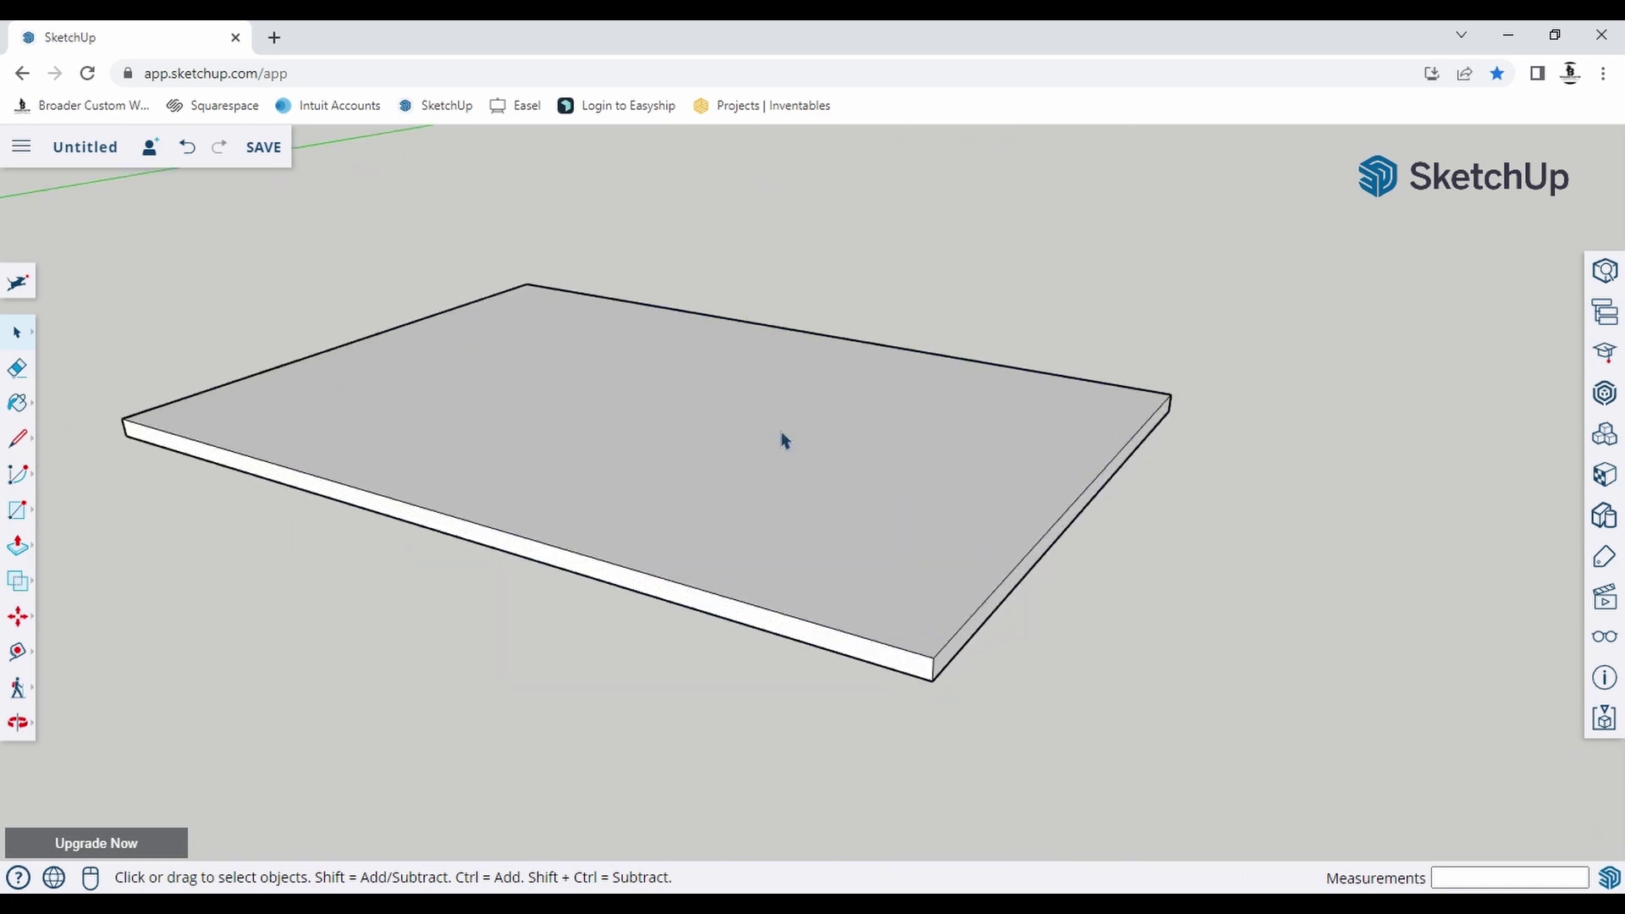
{"action": "left_click", "coordinate": [740, 442]}
{"action": "middle_click_drag", "start_coordinate": [1022, 541], "coordinate": [953, 609]}
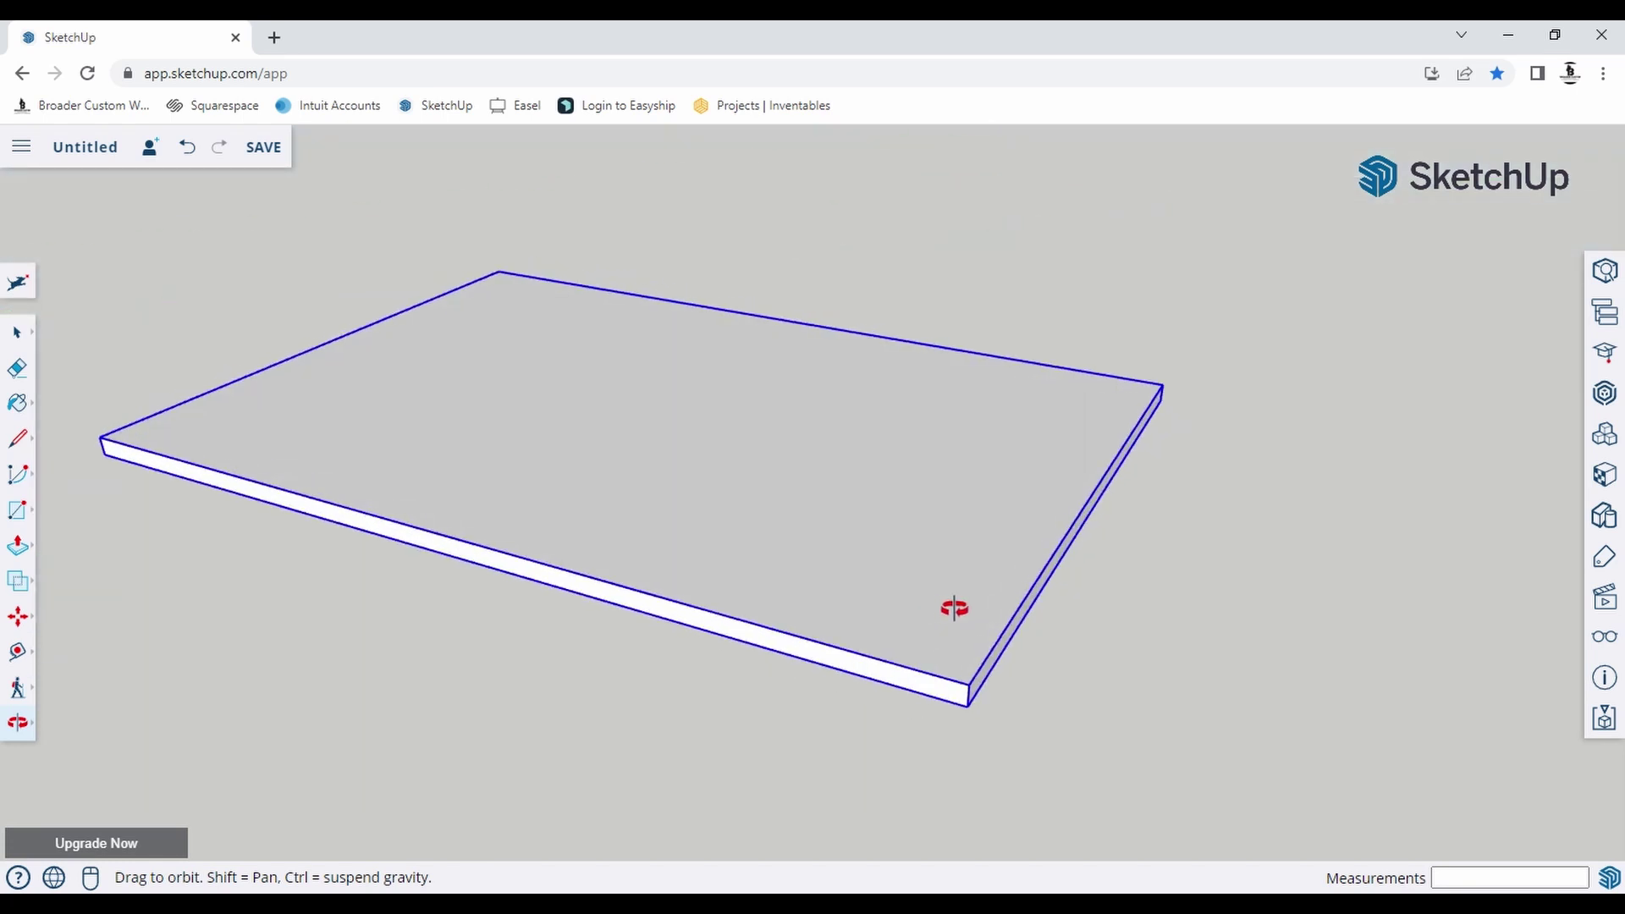
{"action": "scroll", "coordinate": [964, 588], "scroll_direction": "down", "scroll_amount": 3}
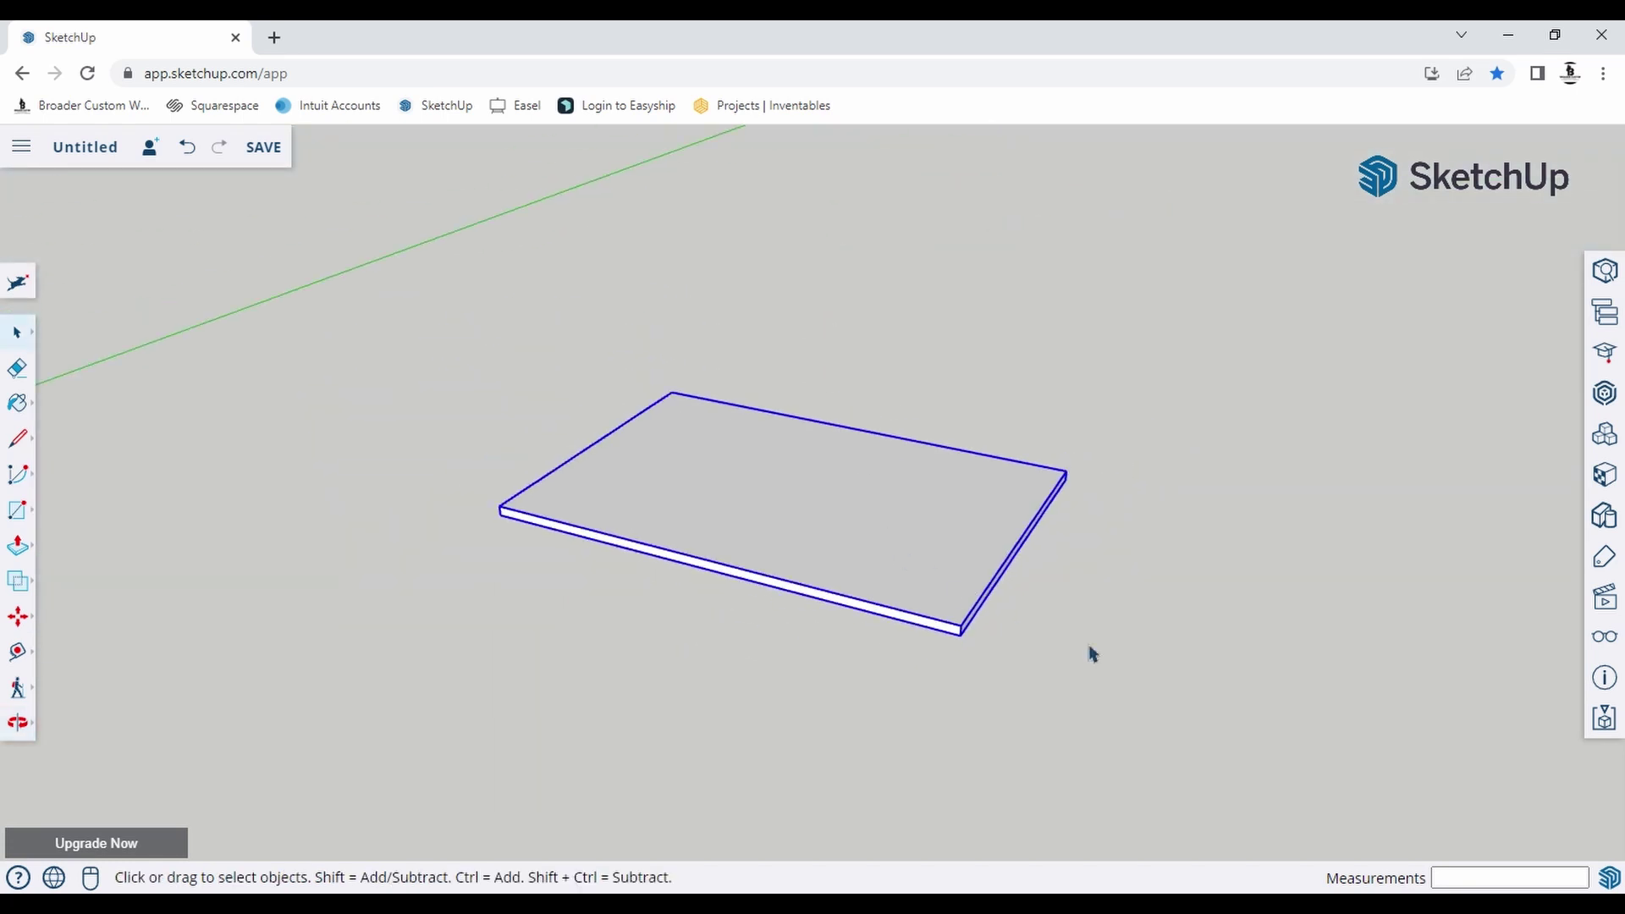
{"action": "left_click", "coordinate": [1137, 664]}
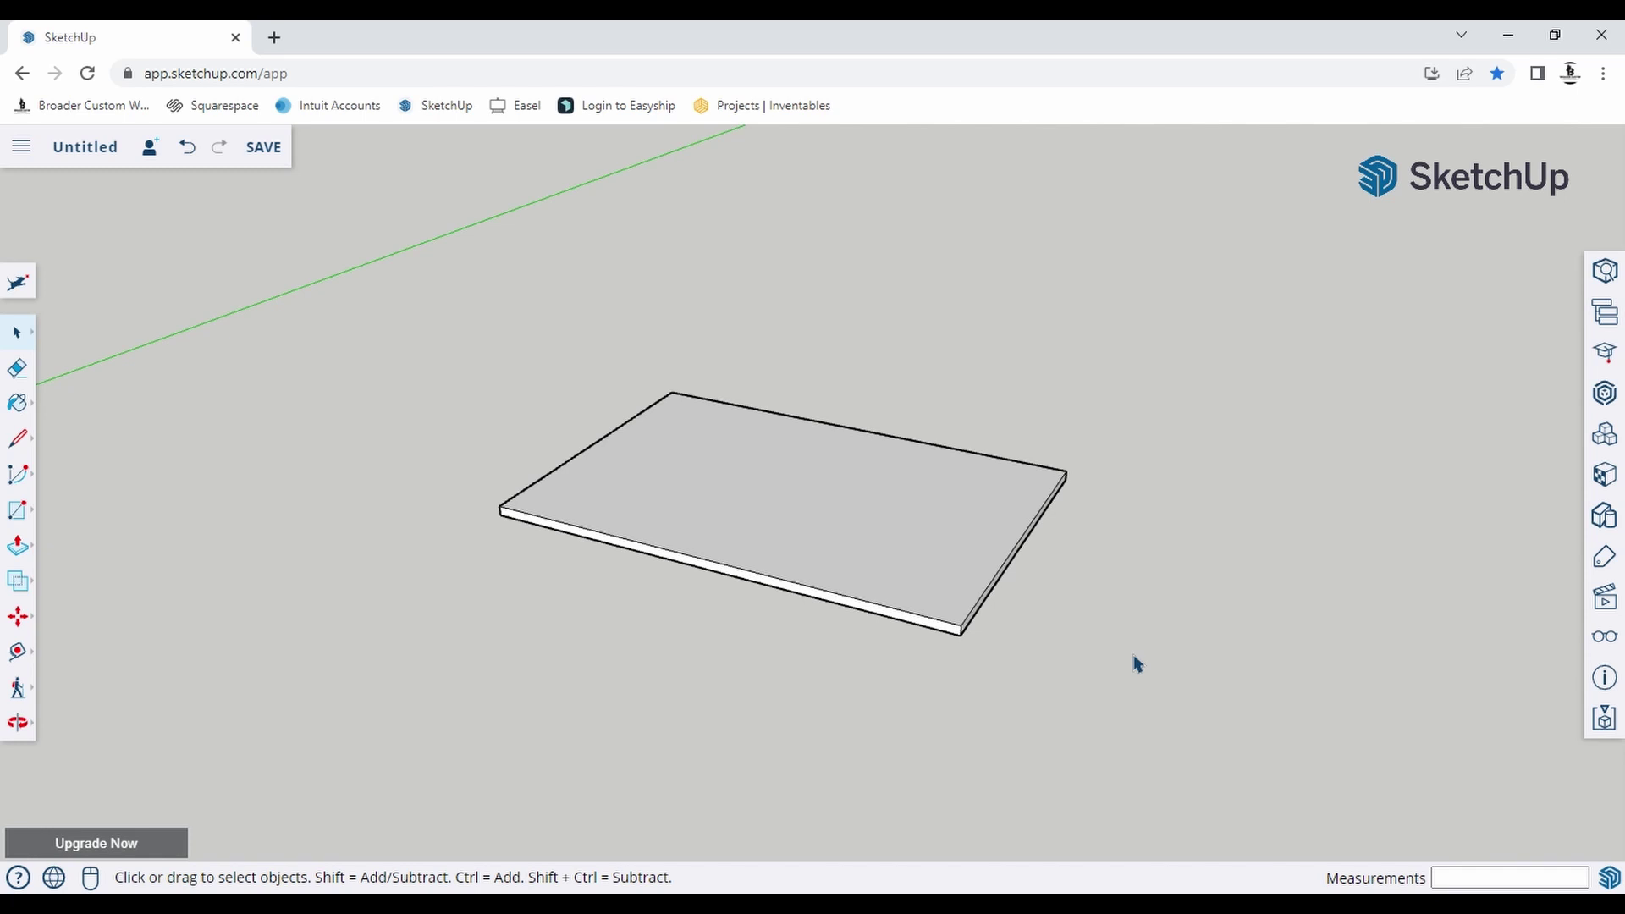
Copy the board group and paste the duplicate flat beside the short end of the original board.
{"action": "left_click", "coordinate": [743, 539]}
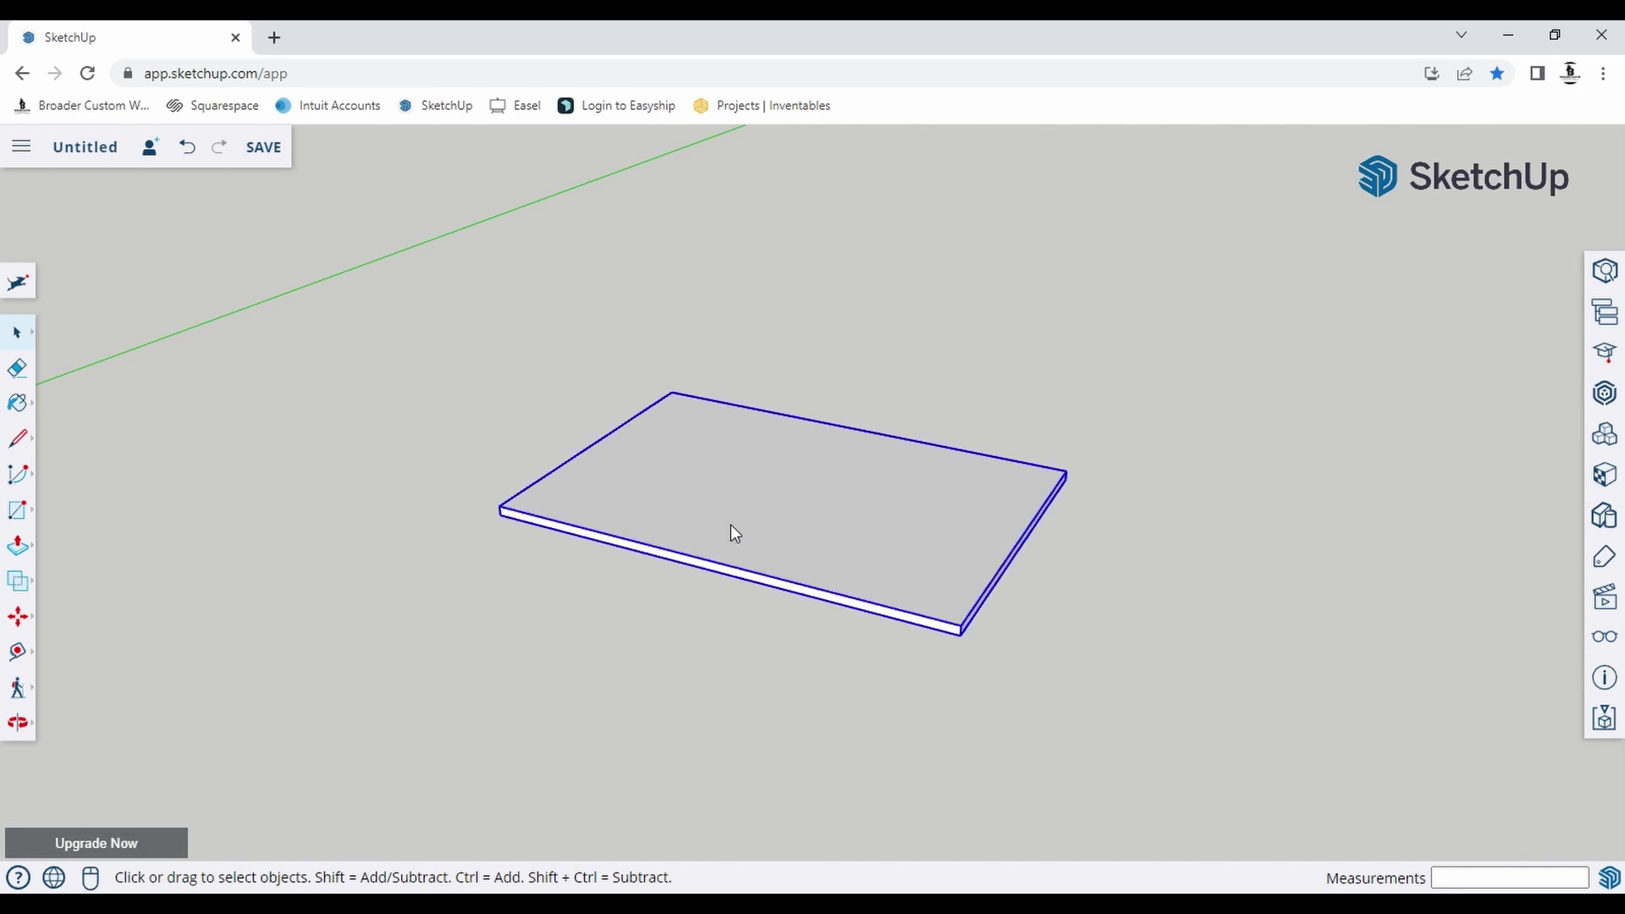
{"action": "left_click", "coordinate": [1131, 648]}
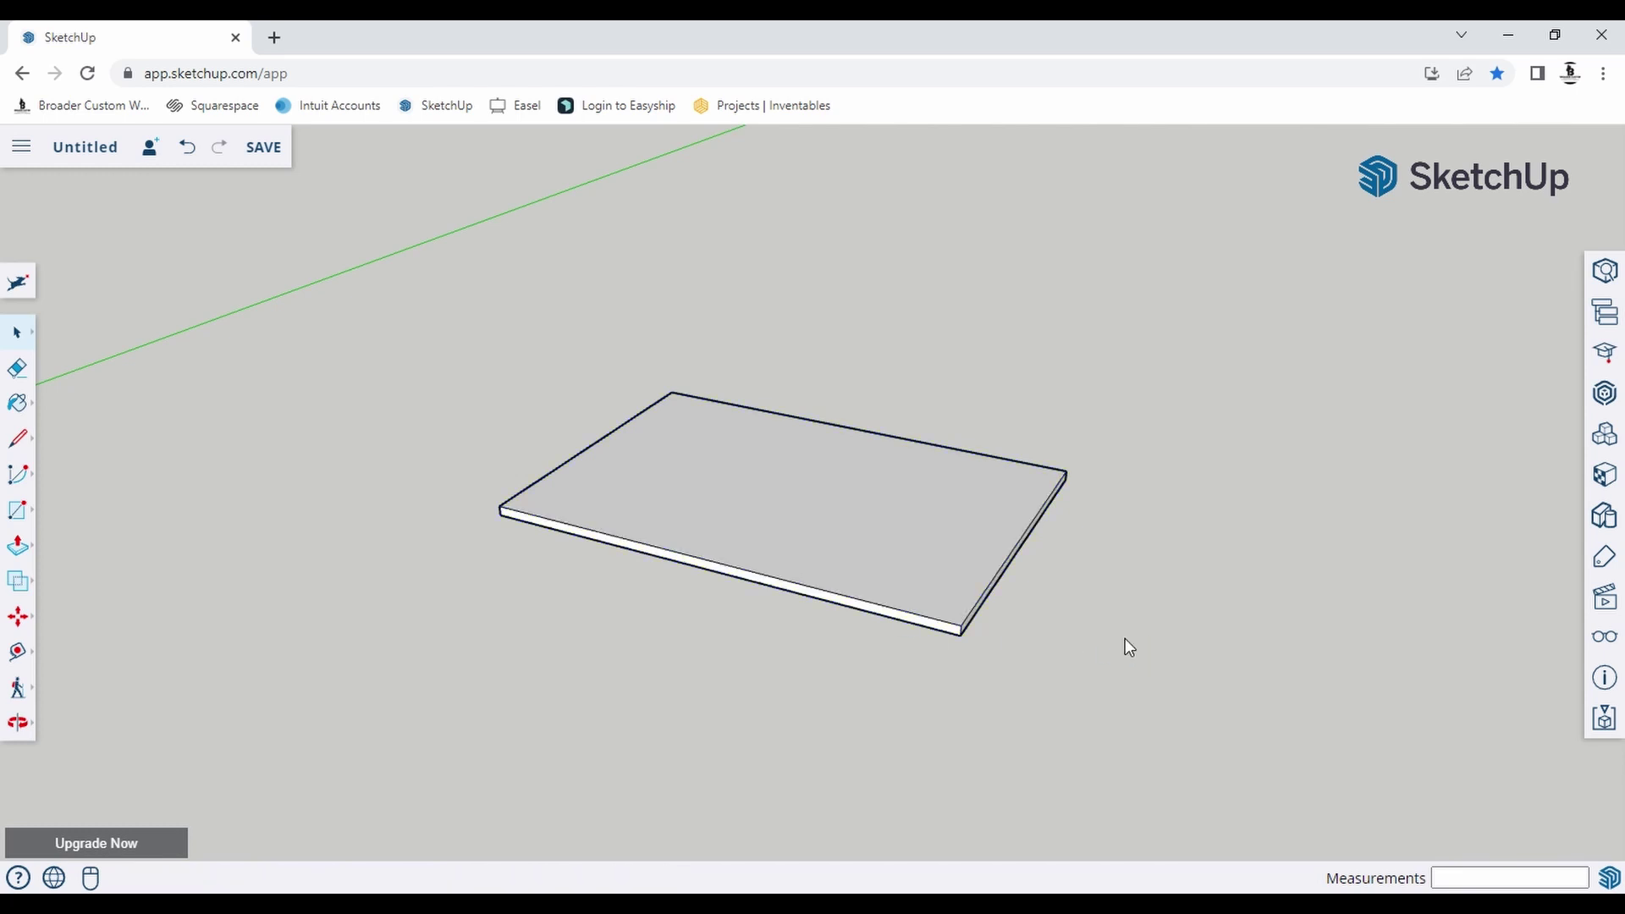
{"action": "key", "text": "ctrl+v"}
{"action": "scroll", "coordinate": [773, 461], "scroll_direction": "down", "scroll_amount": 3}
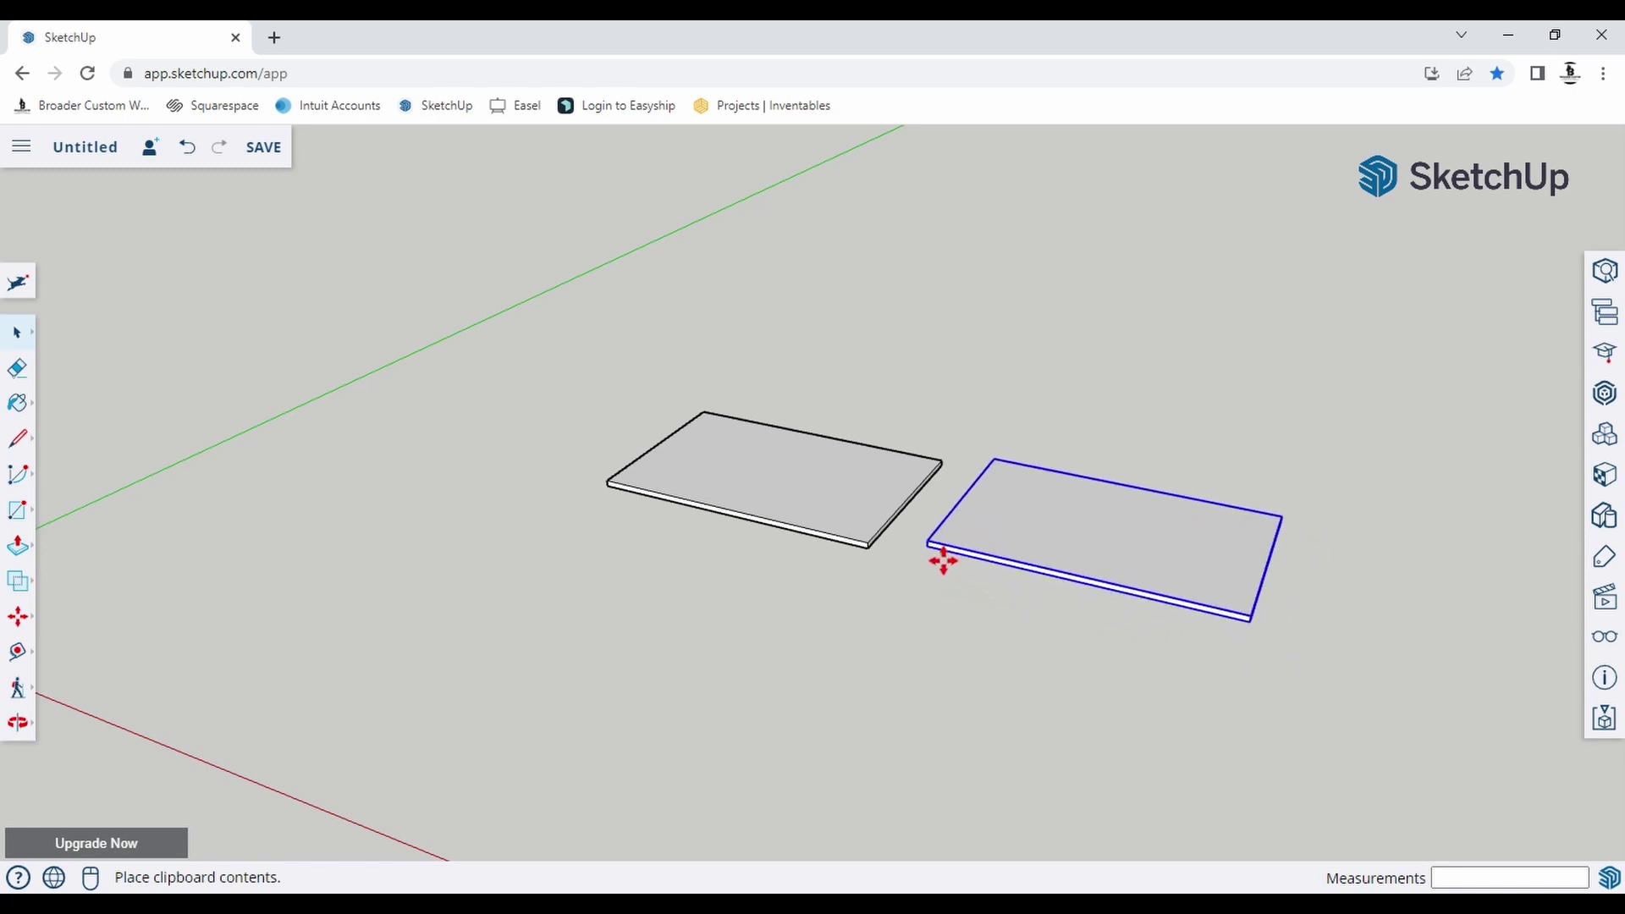
{"action": "left_click", "coordinate": [942, 558]}
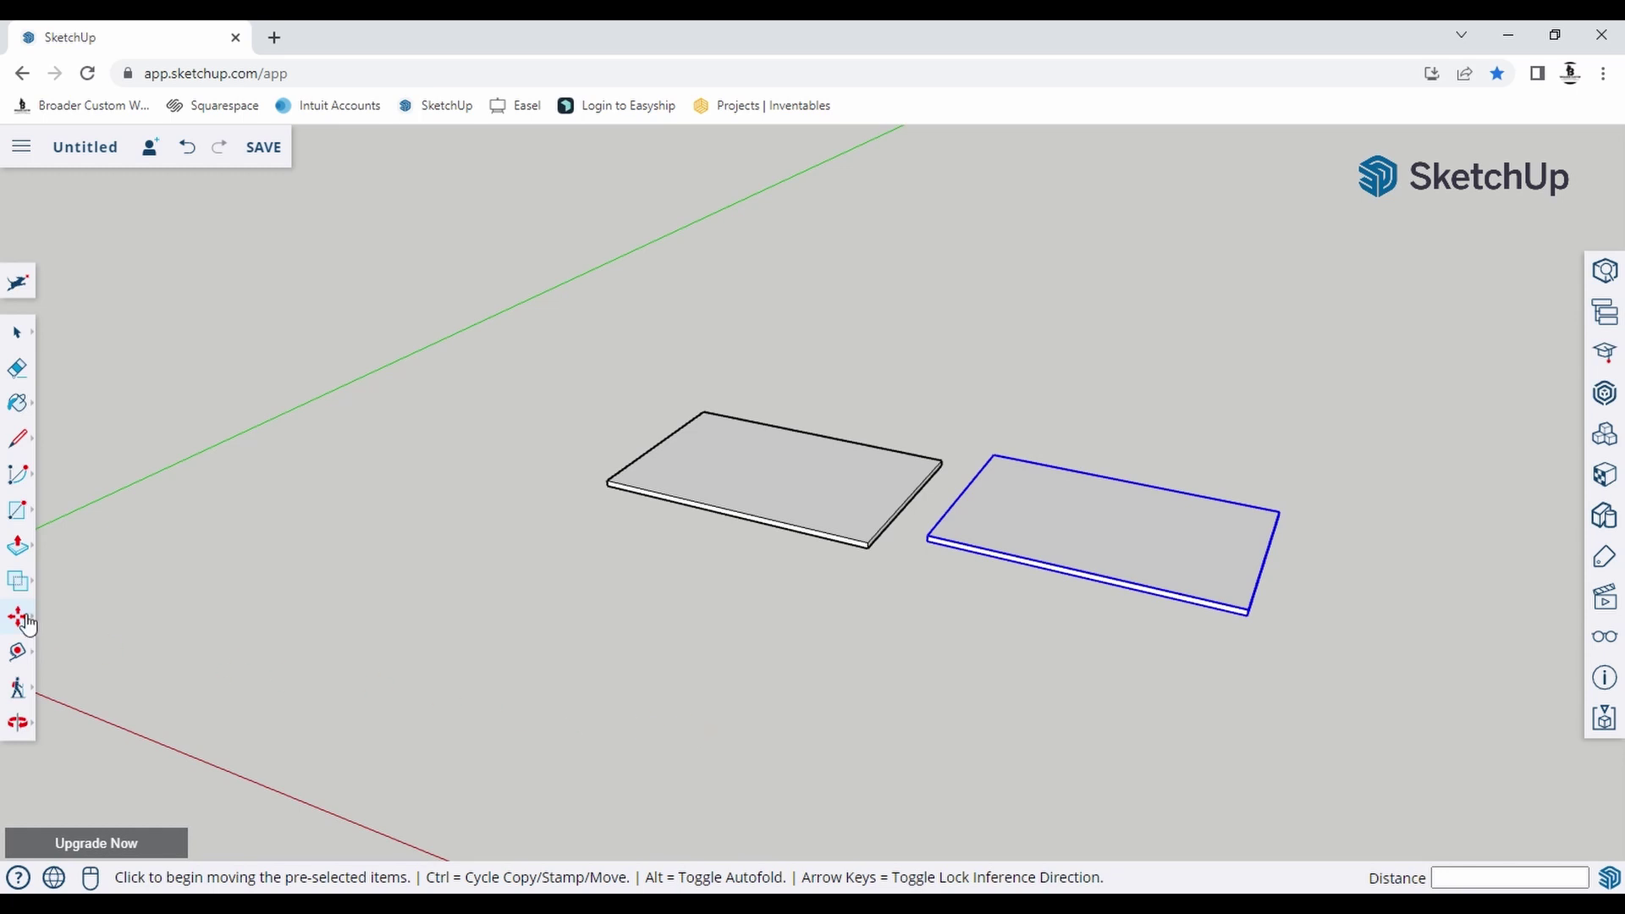
Rotate the copied board 90 degrees with the Move tool's rotation grip so it stands upright on its short edge.
{"action": "mouse_move", "coordinate": [28, 624]}
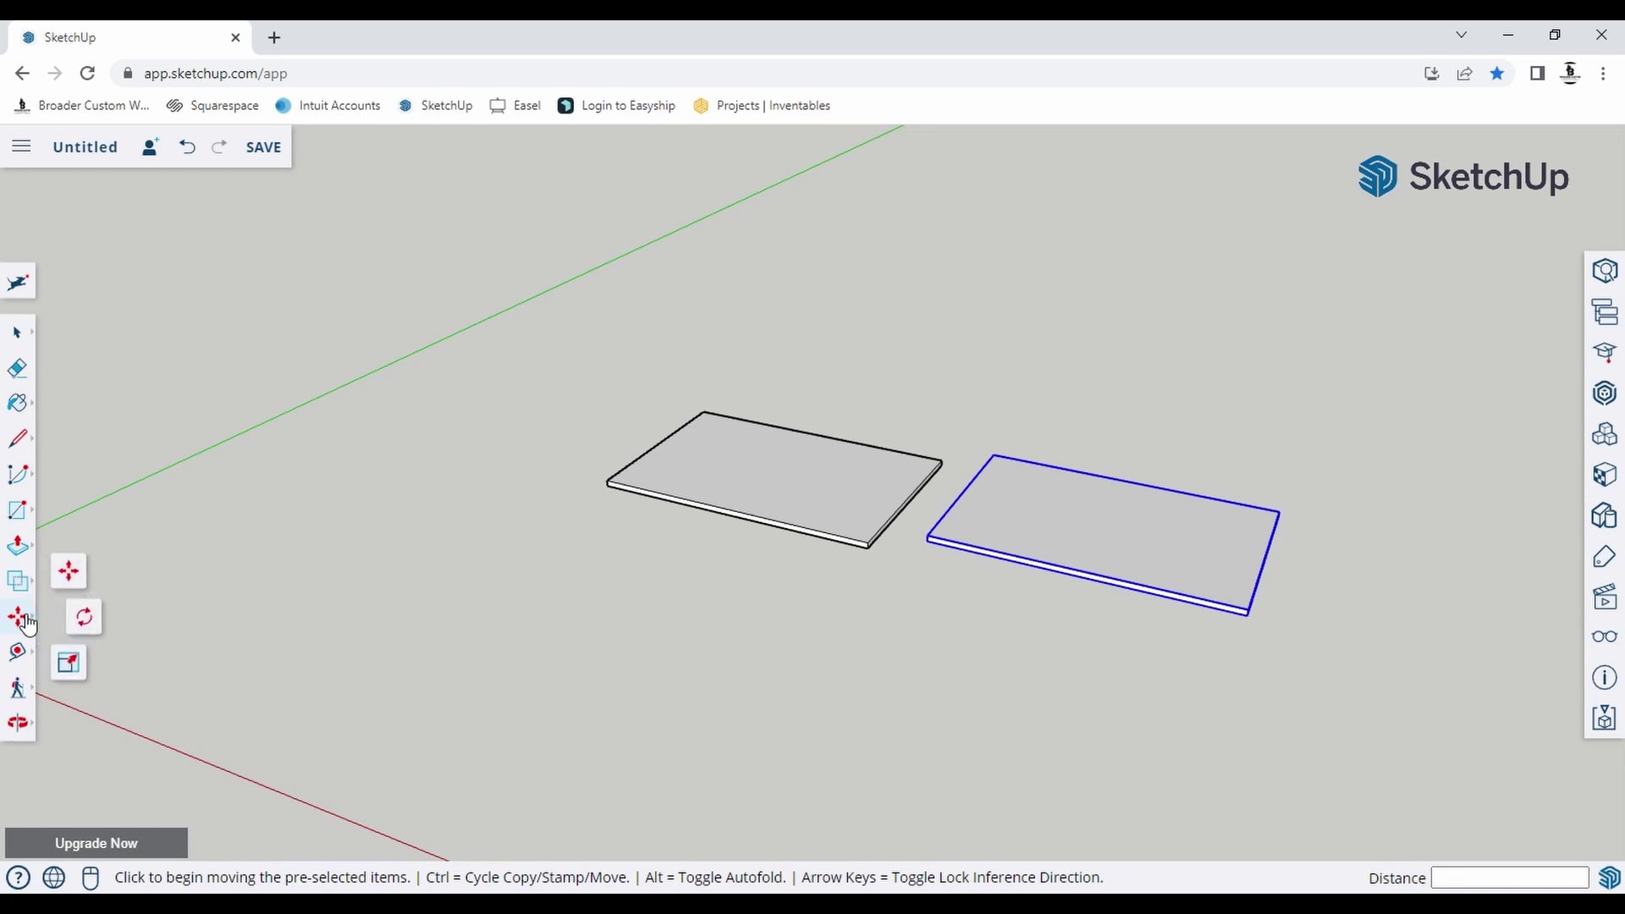
{"action": "left_click", "coordinate": [80, 573]}
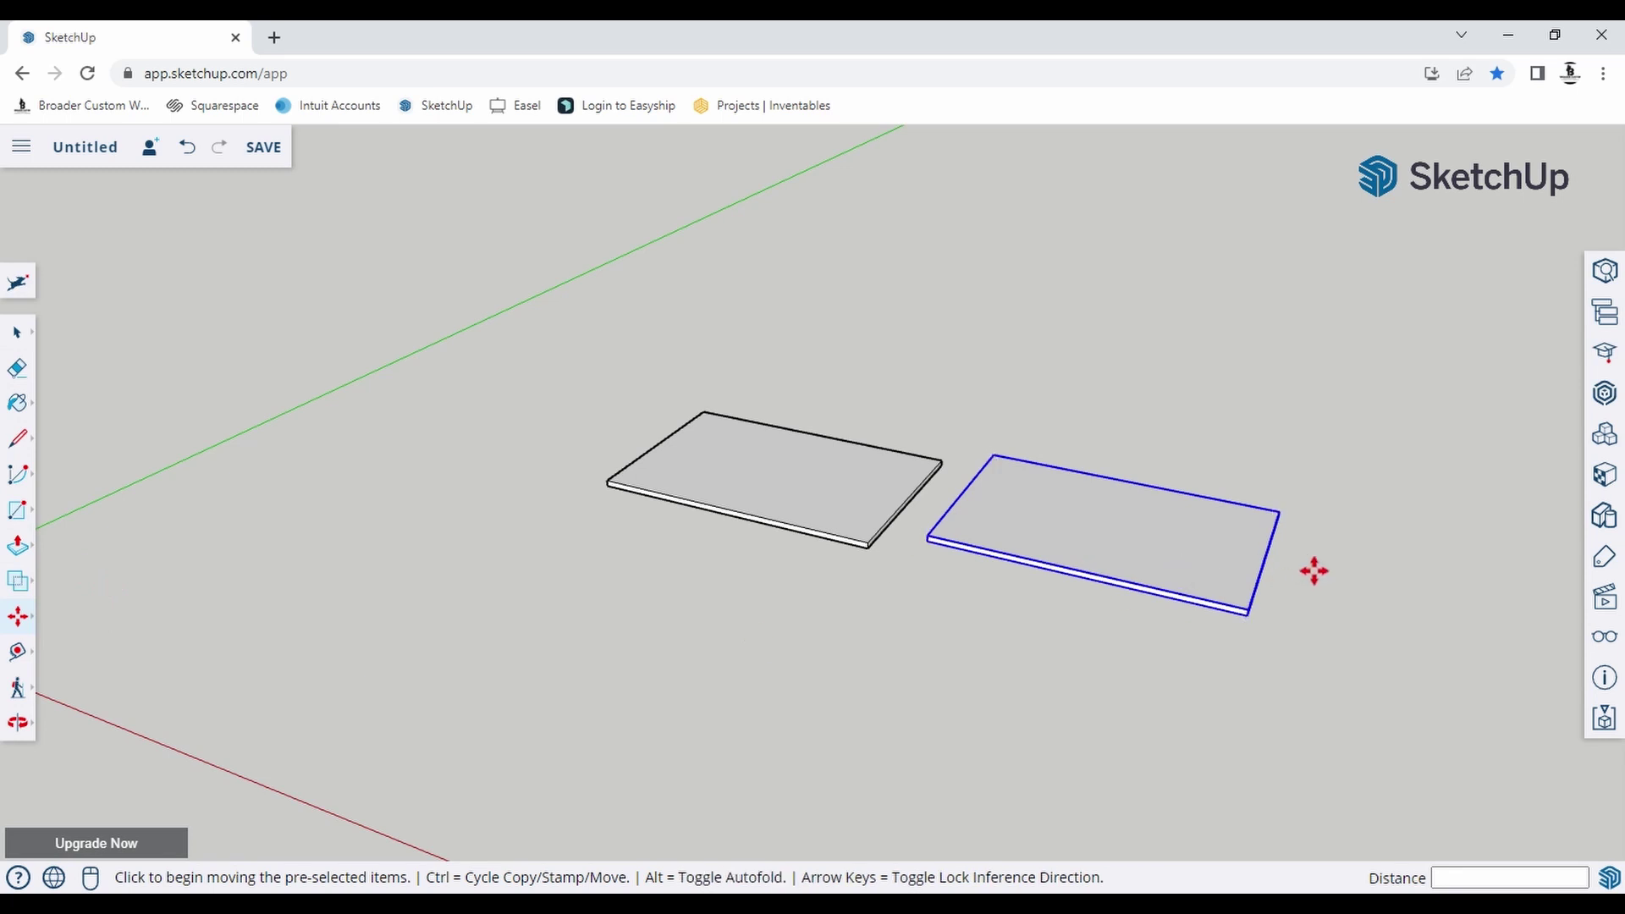
{"action": "scroll", "coordinate": [1307, 567], "scroll_direction": "up", "scroll_amount": 5}
{"action": "scroll", "coordinate": [1201, 605], "scroll_direction": "up", "scroll_amount": 2}
{"action": "middle_click_drag", "start_coordinate": [1166, 626], "coordinate": [1133, 532]}
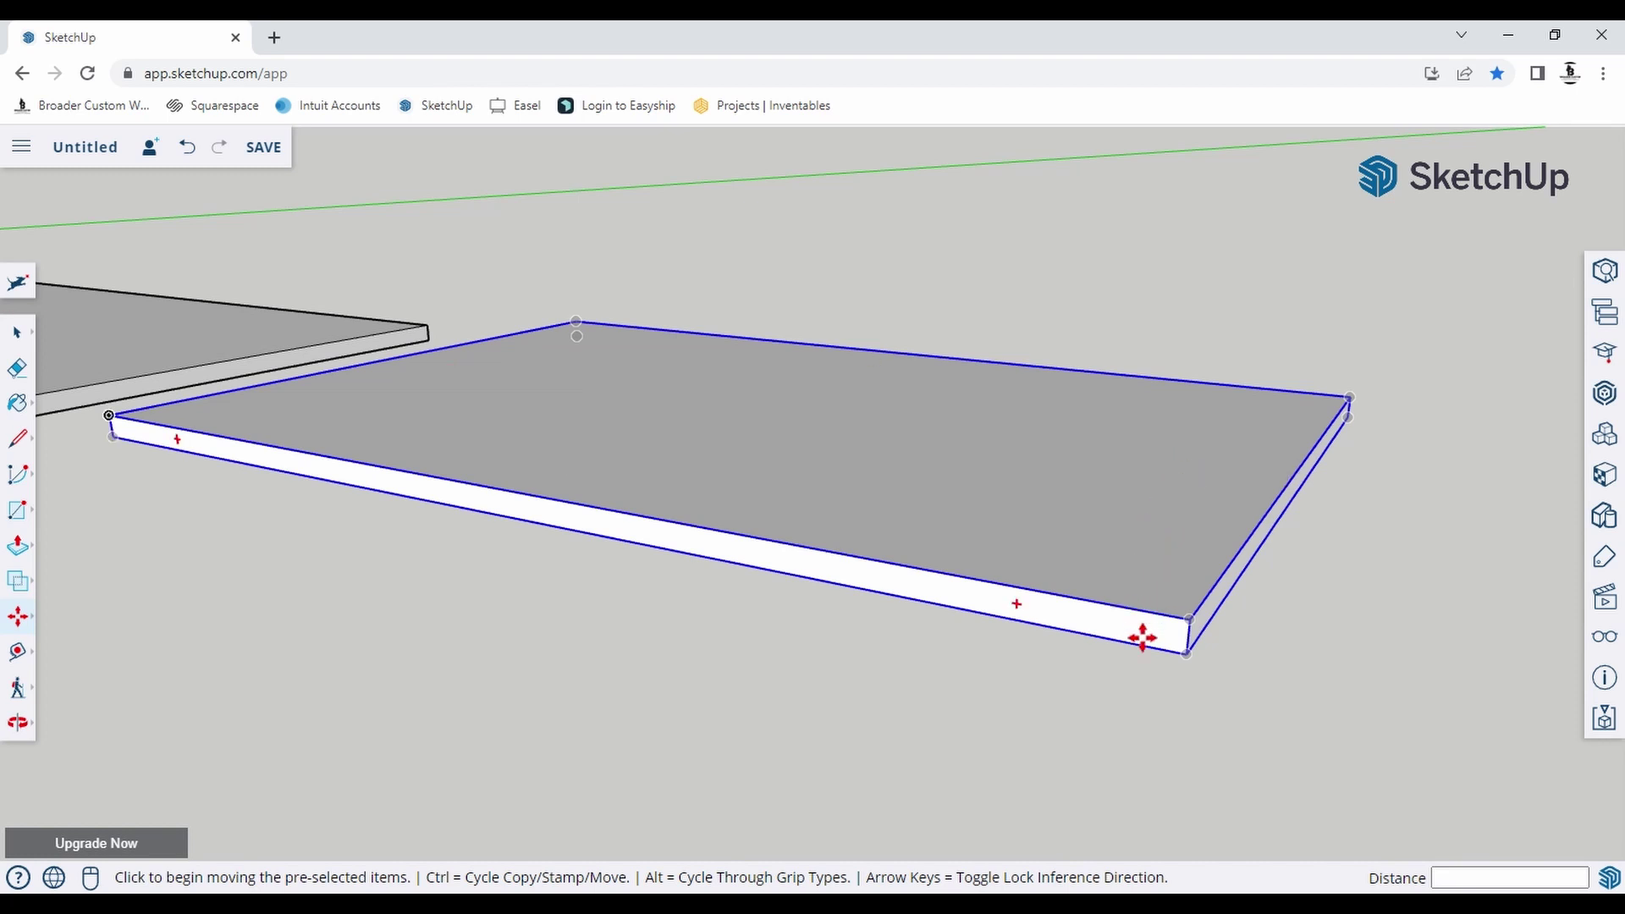
{"action": "middle_click_drag", "start_coordinate": [1146, 638], "coordinate": [918, 628]}
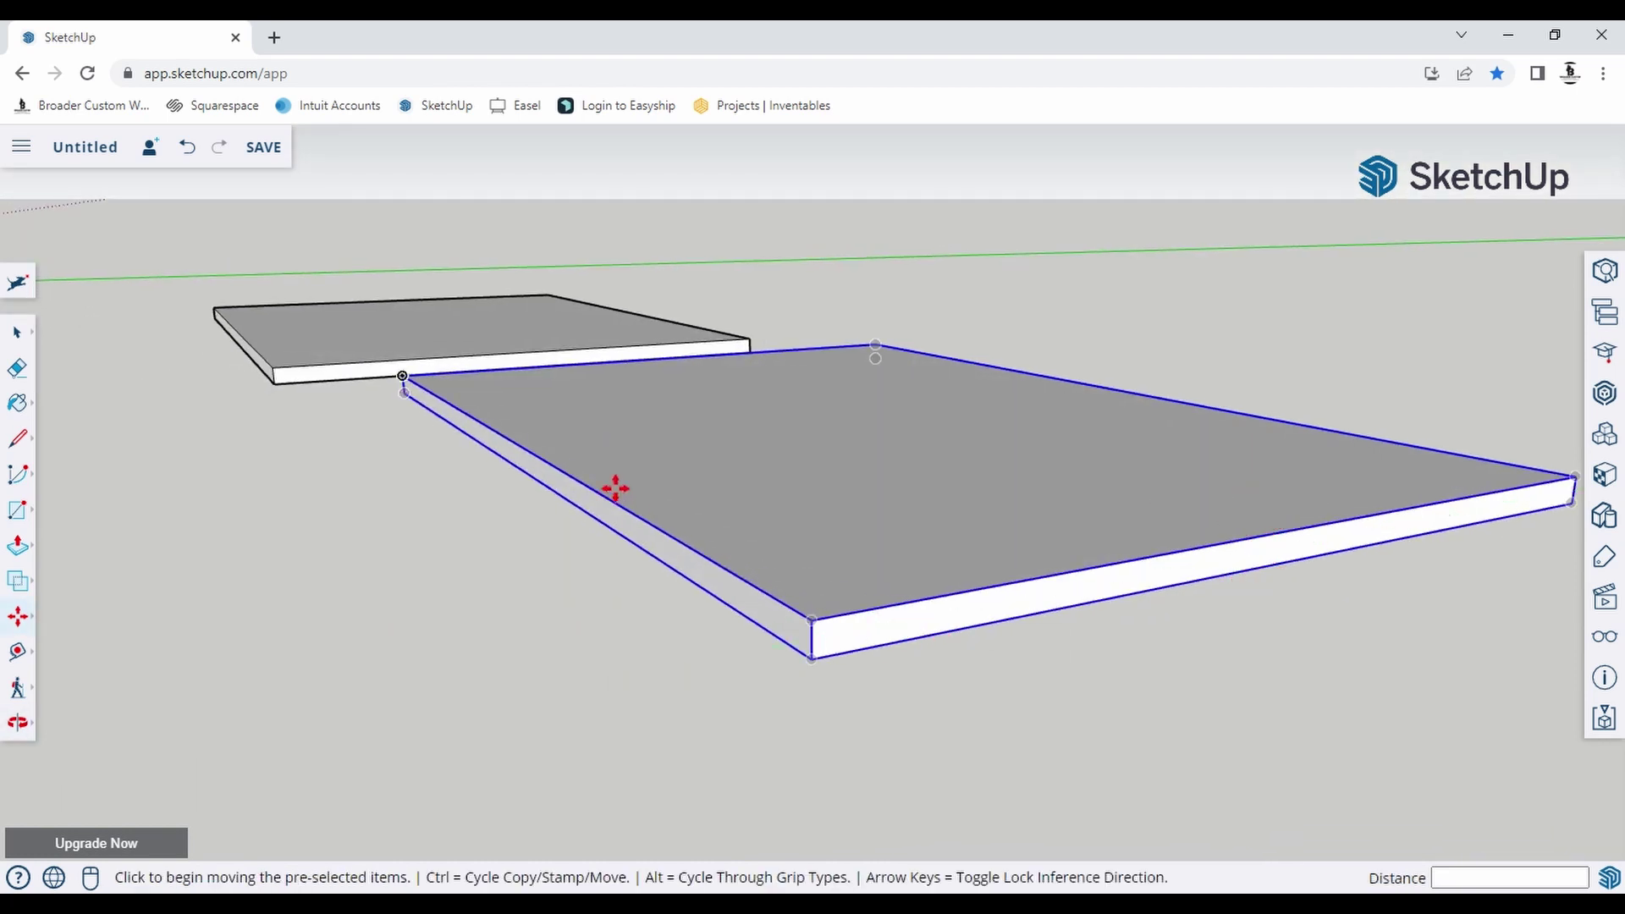
{"action": "middle_click_drag", "start_coordinate": [617, 482], "coordinate": [886, 543]}
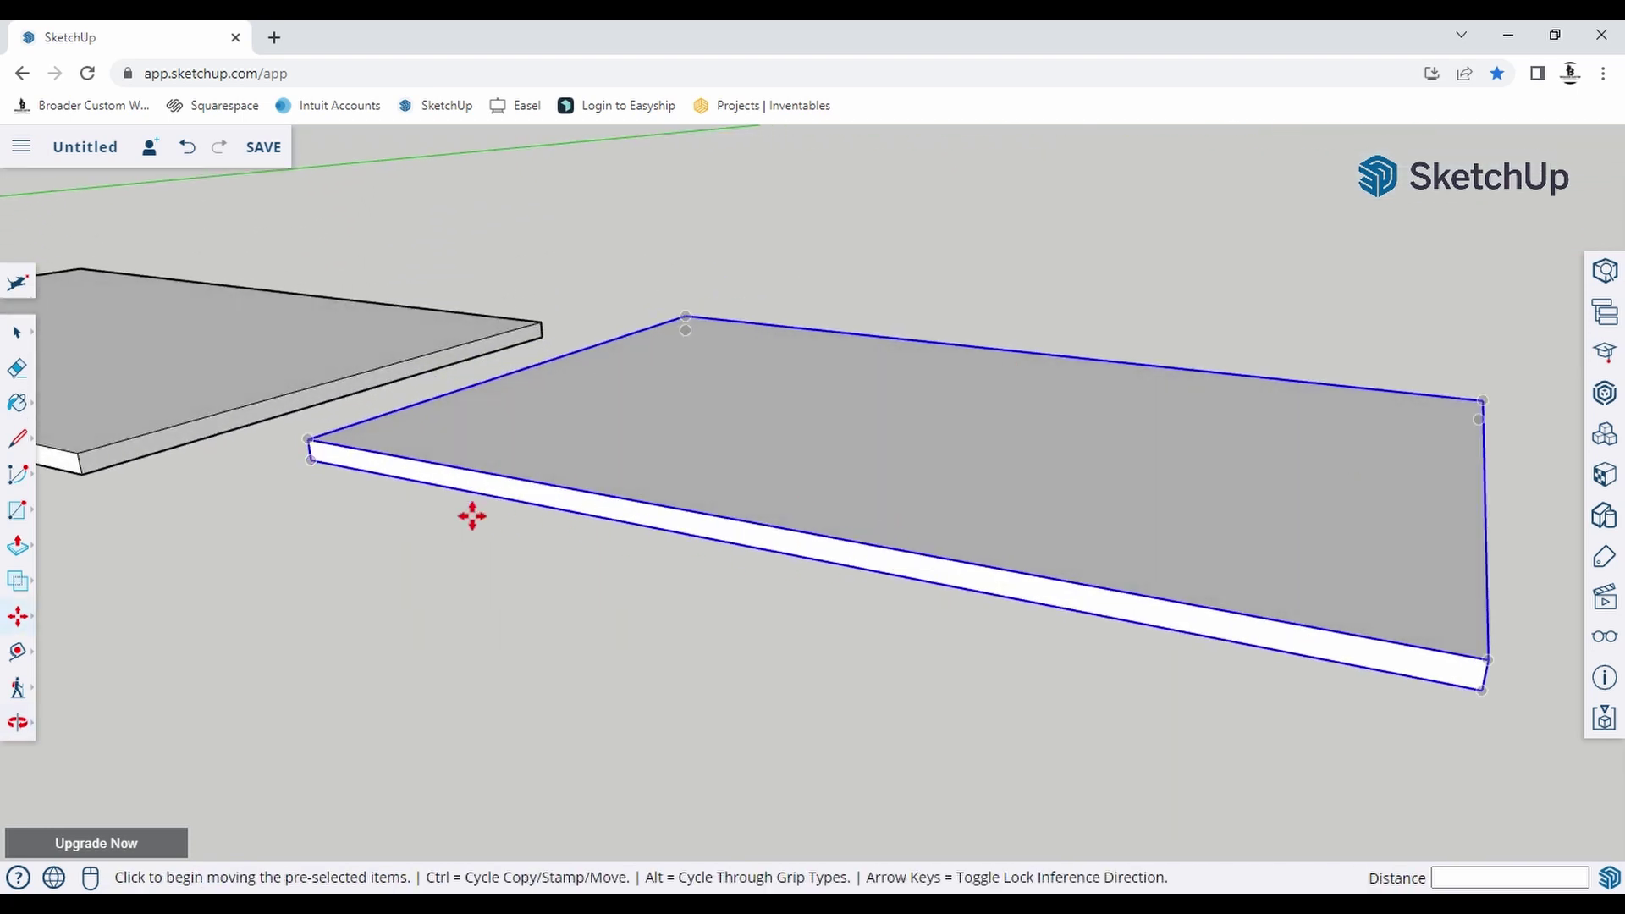
{"action": "left_click", "coordinate": [399, 468]}
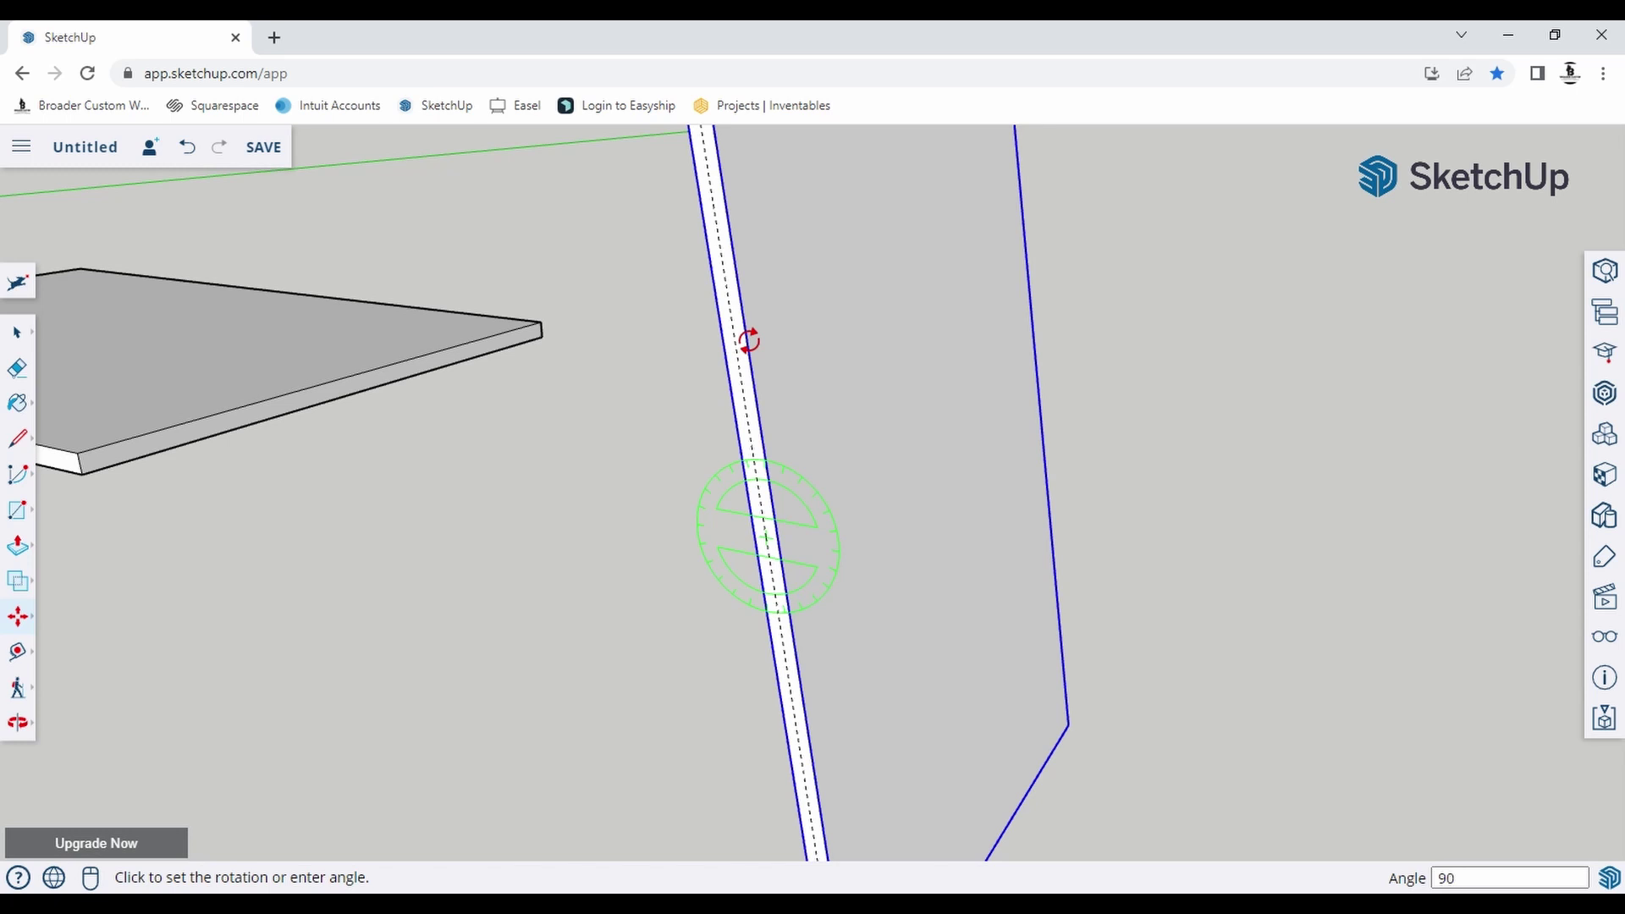
{"action": "left_click", "coordinate": [749, 340]}
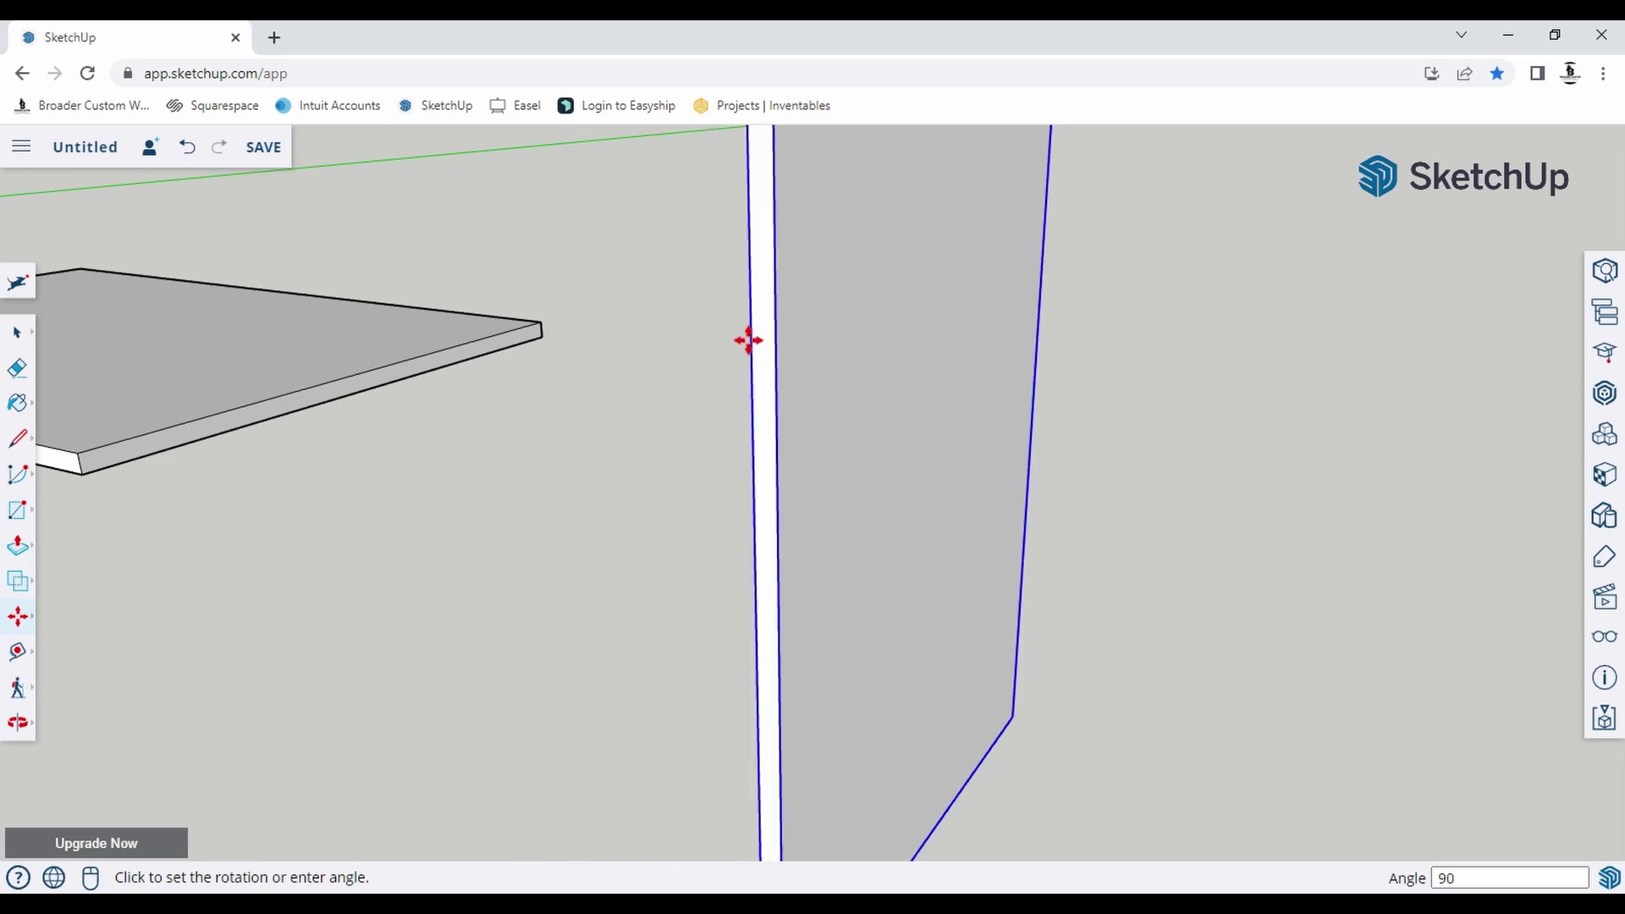
Move the upright board by its bottom front corner to the flat board's lower front corner, standing against its short end.
{"action": "scroll", "coordinate": [749, 340], "scroll_direction": "down", "scroll_amount": 5}
{"action": "middle_click_drag", "start_coordinate": [931, 689], "coordinate": [961, 686]}
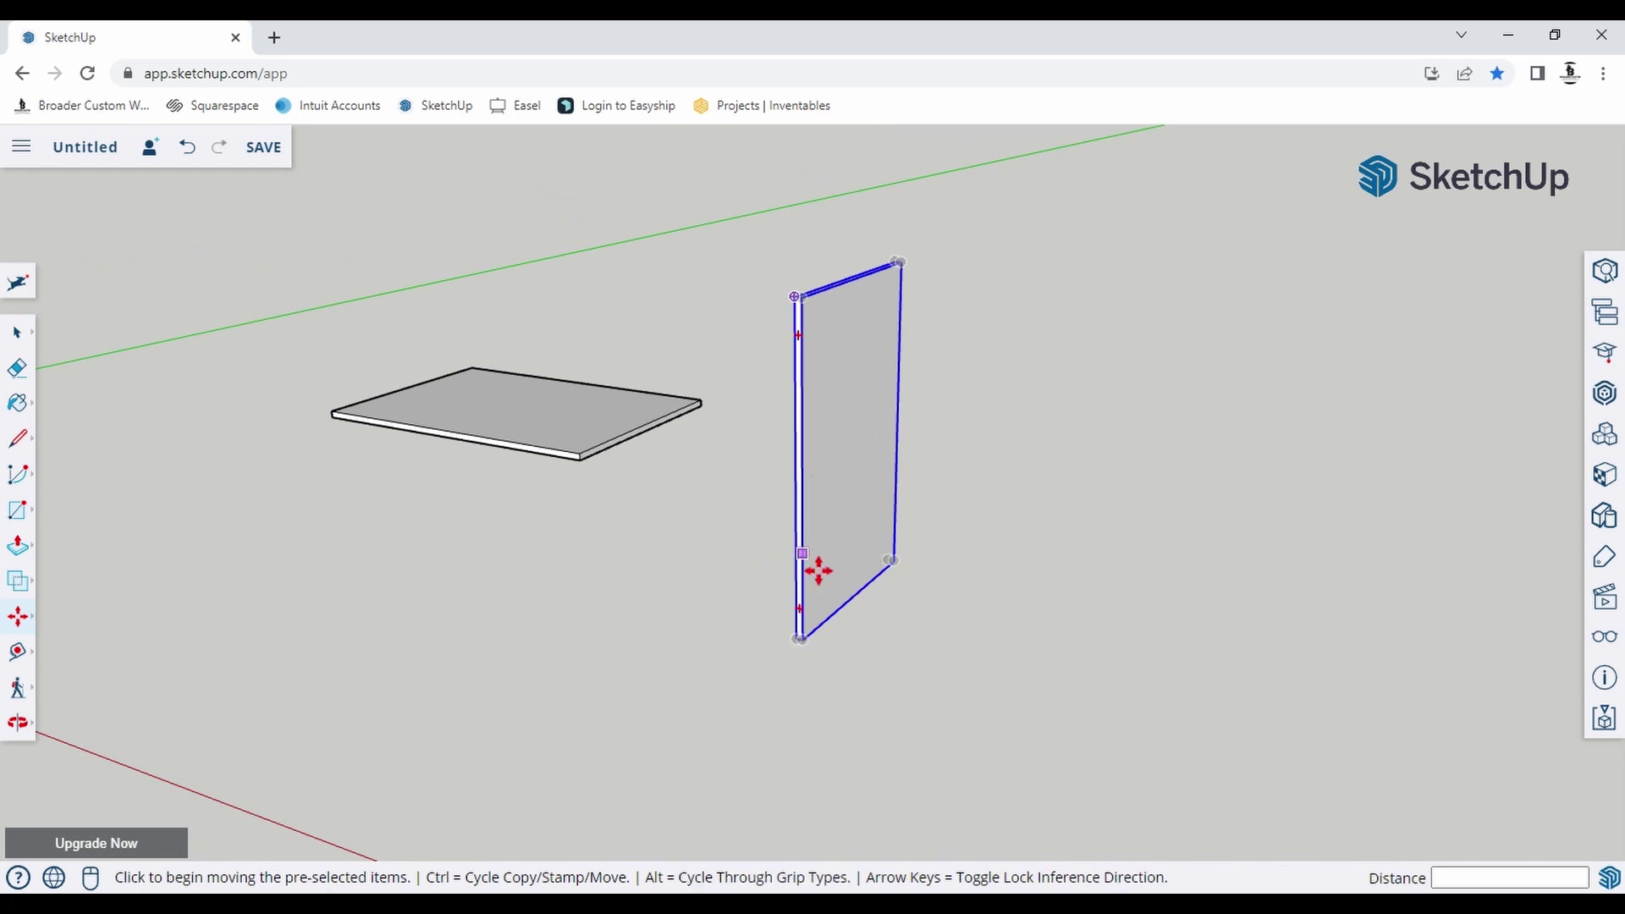
{"action": "scroll", "coordinate": [810, 759], "scroll_direction": "up", "scroll_amount": 5}
{"action": "scroll", "coordinate": [809, 759], "scroll_direction": "up", "scroll_amount": 2}
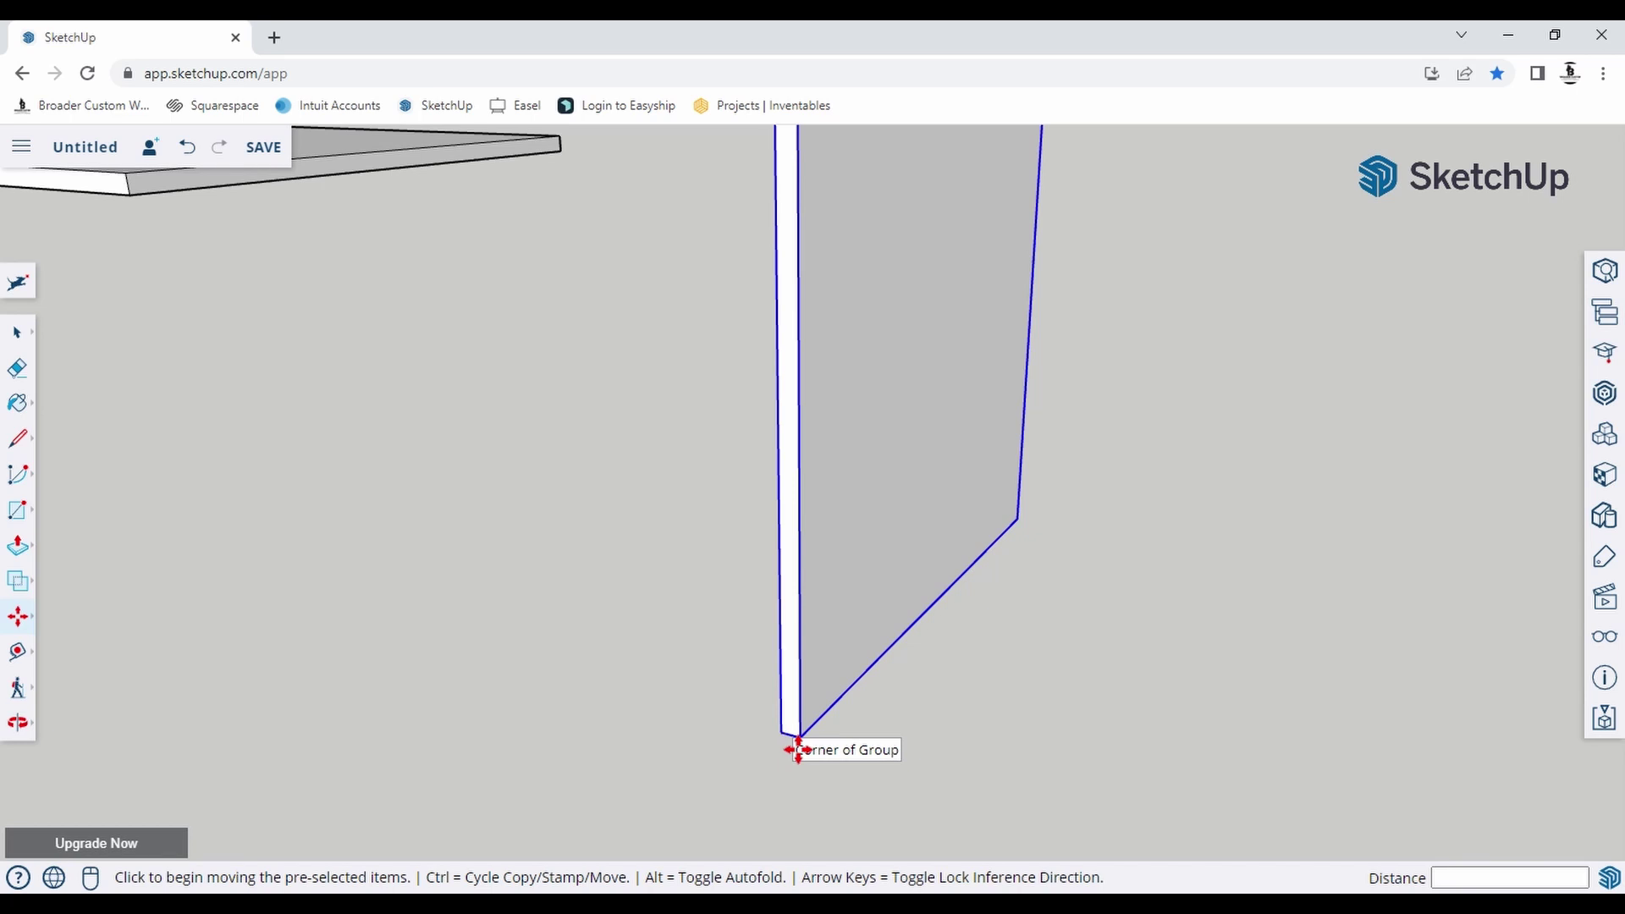
{"action": "left_click", "coordinate": [798, 749]}
{"action": "scroll", "coordinate": [1091, 815], "scroll_direction": "down", "scroll_amount": 5}
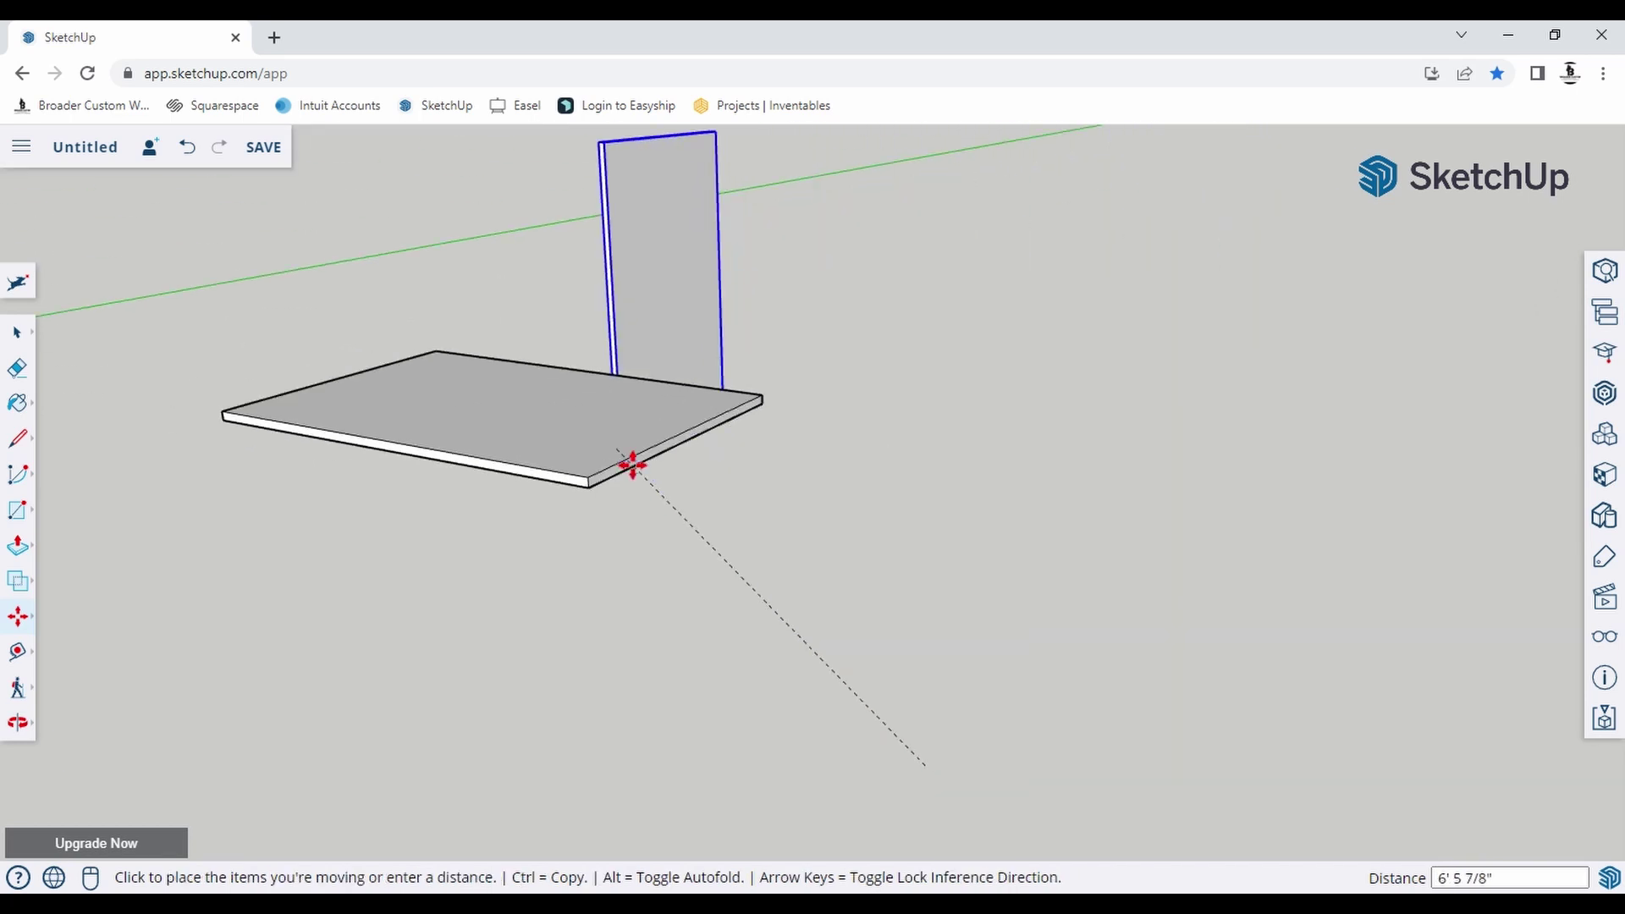
{"action": "scroll", "coordinate": [627, 471], "scroll_direction": "up", "scroll_amount": 6}
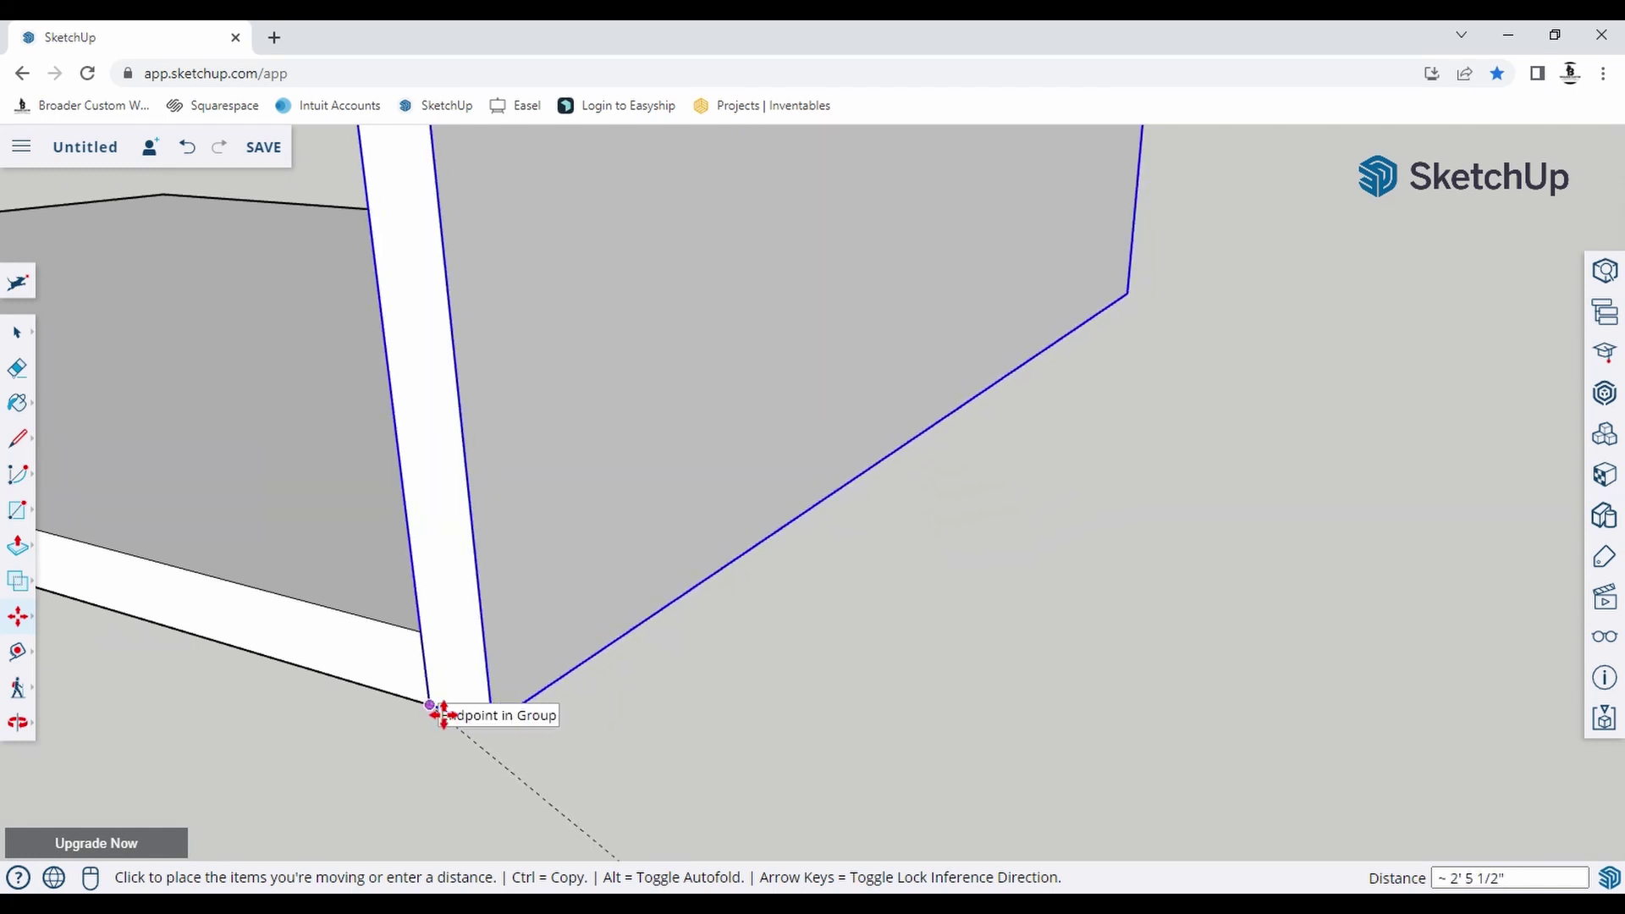
{"action": "left_click", "coordinate": [558, 725]}
{"action": "scroll", "coordinate": [1096, 829], "scroll_direction": "down", "scroll_amount": 5}
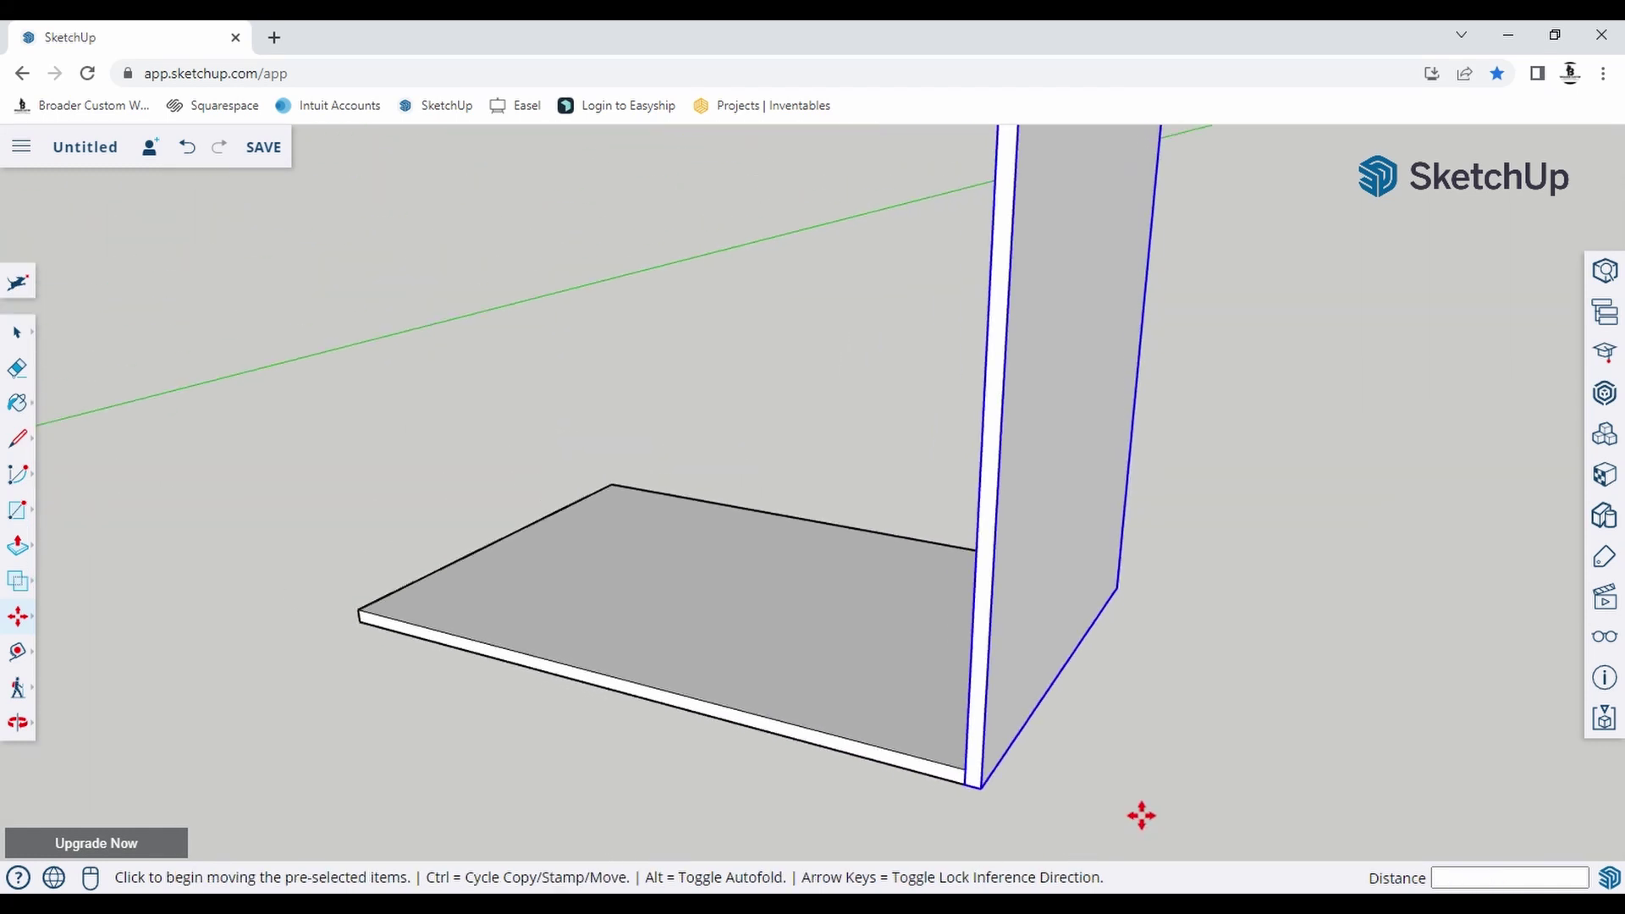
{"action": "middle_click_drag", "start_coordinate": [1141, 815], "coordinate": [748, 784]}
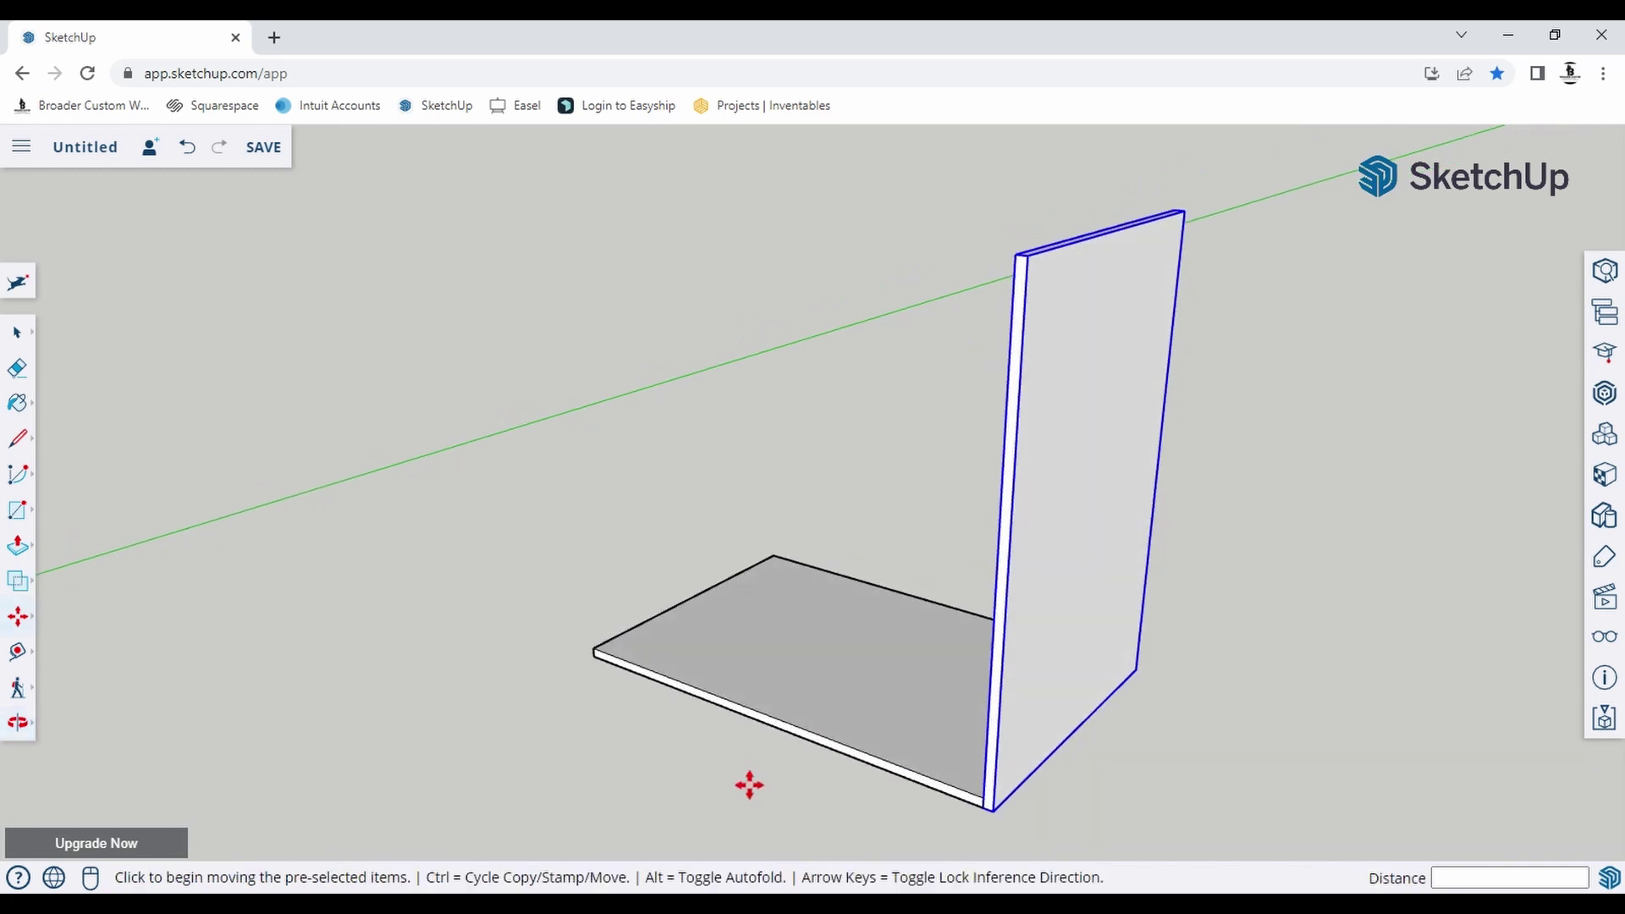
Return to the Select tool, clear the selection, and reselect the upright board group.
{"action": "key", "text": "space"}
{"action": "left_click", "coordinate": [1246, 804]}
{"action": "left_click", "coordinate": [1104, 555]}
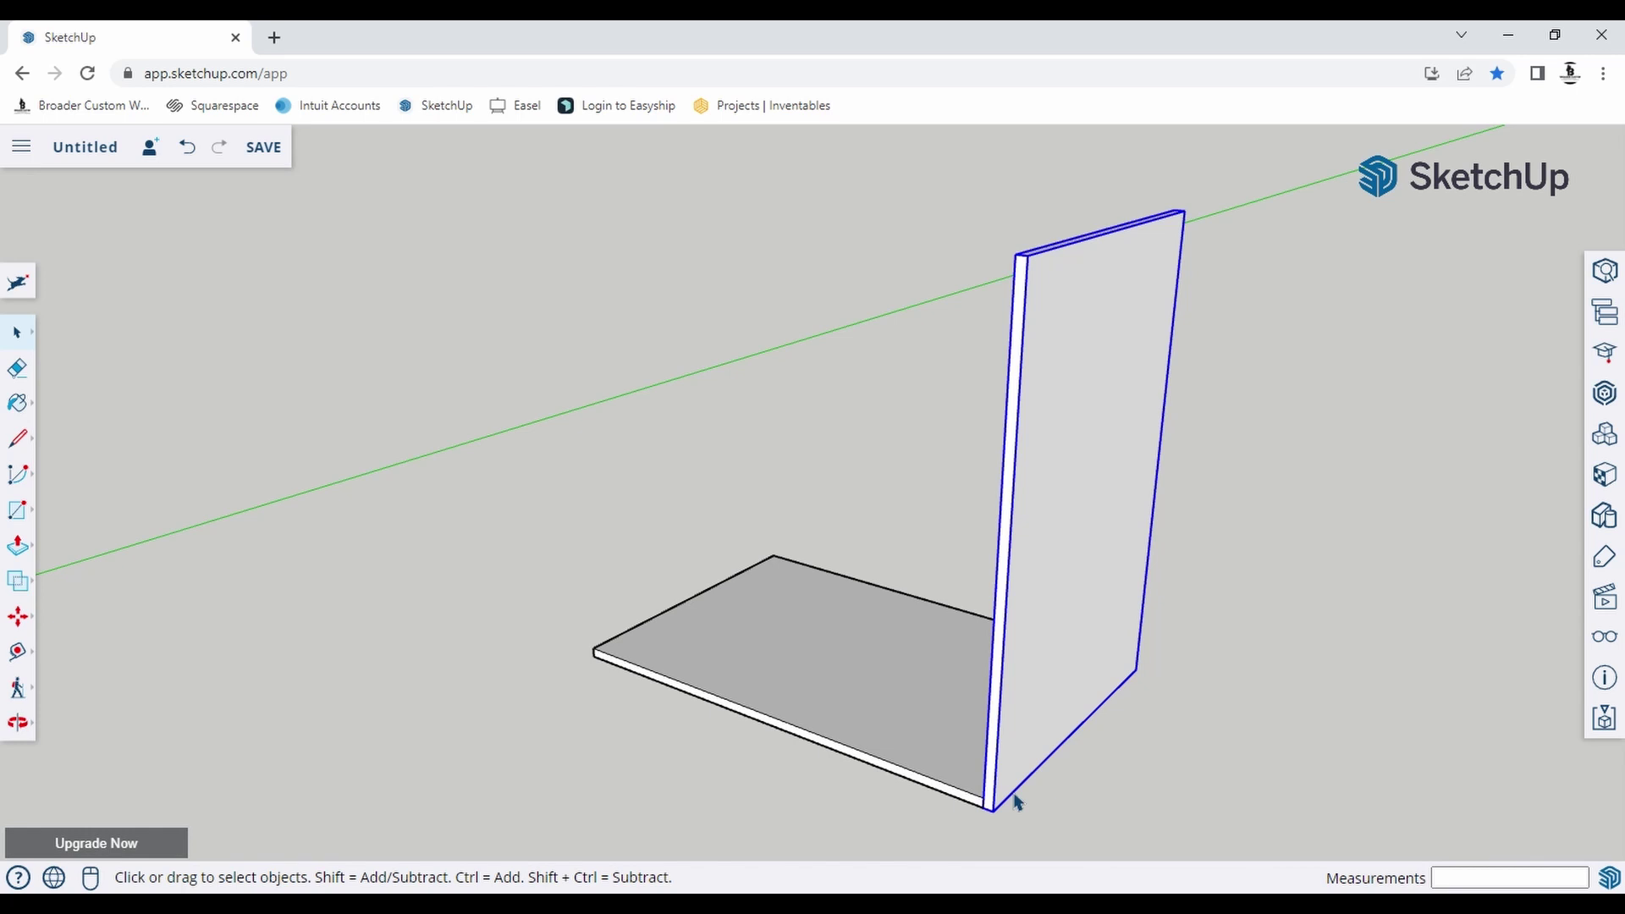
{"action": "middle_click_drag", "start_coordinate": [877, 609], "coordinate": [686, 685]}
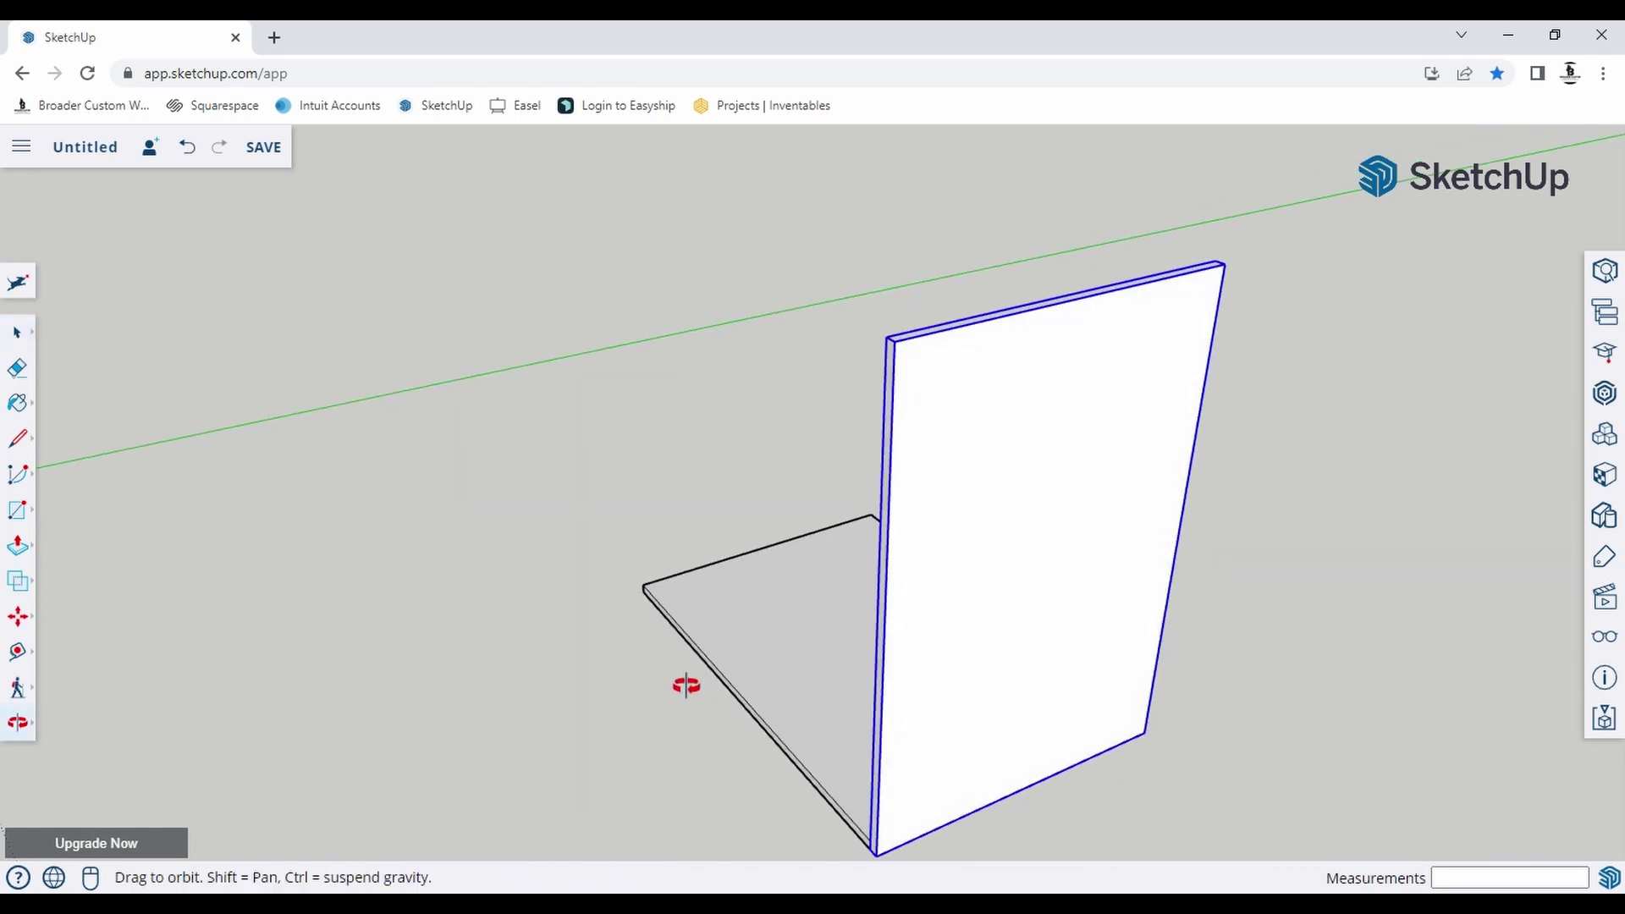
Try to Push/Pull the upright board's top face without opening its group.
{"action": "left_click", "coordinate": [29, 554]}
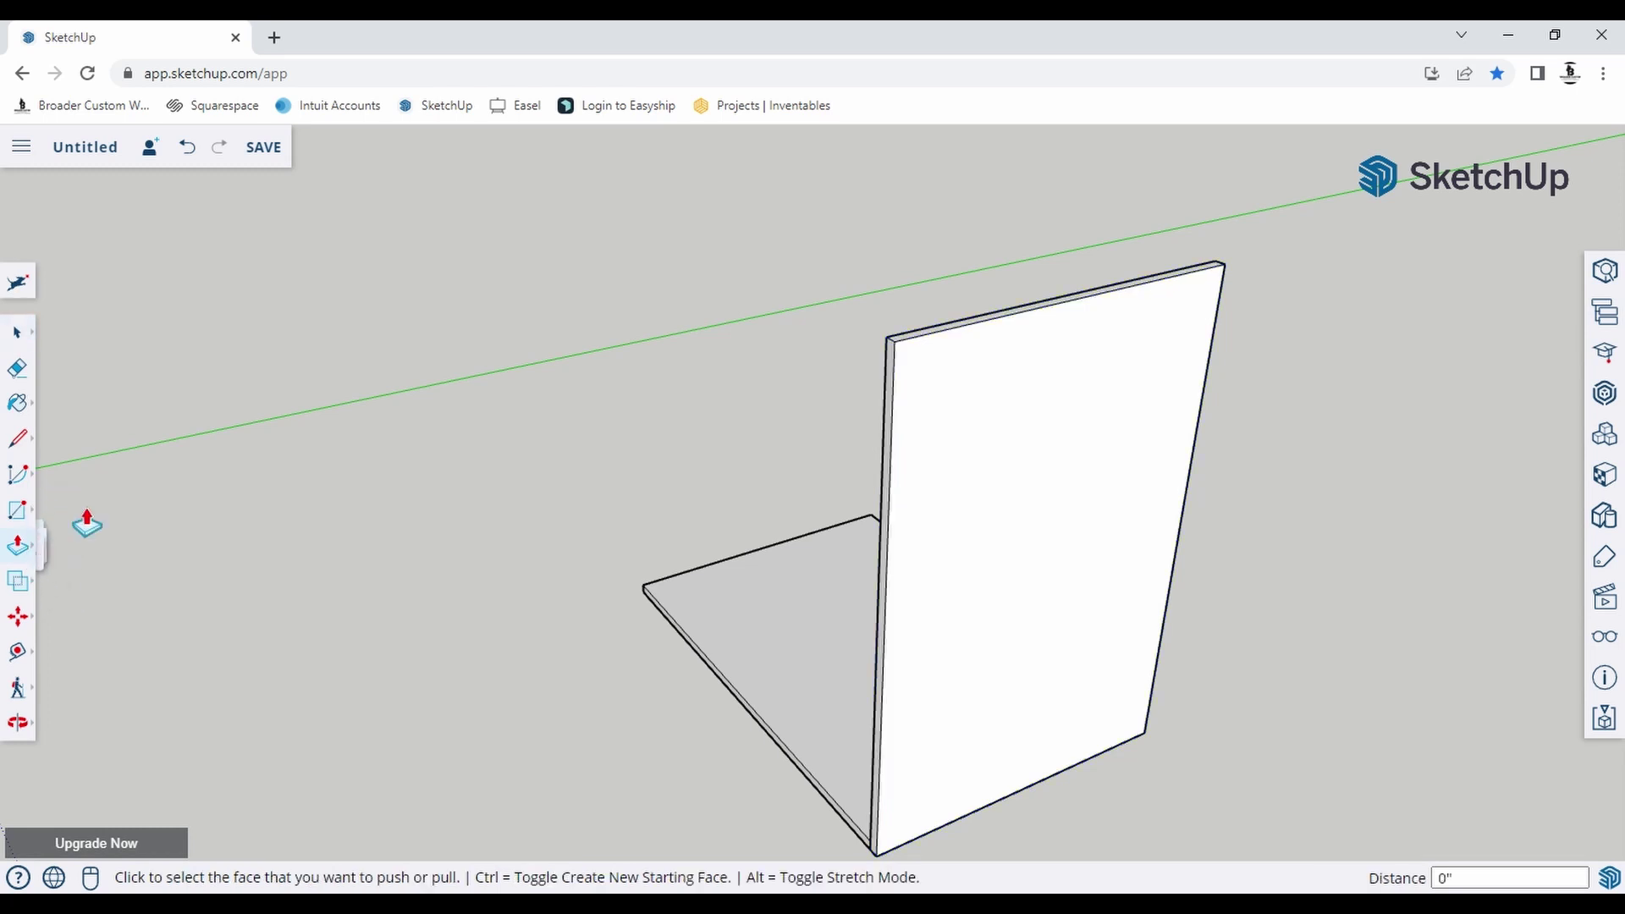
{"action": "scroll", "coordinate": [1022, 364], "scroll_direction": "up", "scroll_amount": 3}
{"action": "middle_click_drag", "start_coordinate": [1022, 364], "coordinate": [1074, 439]}
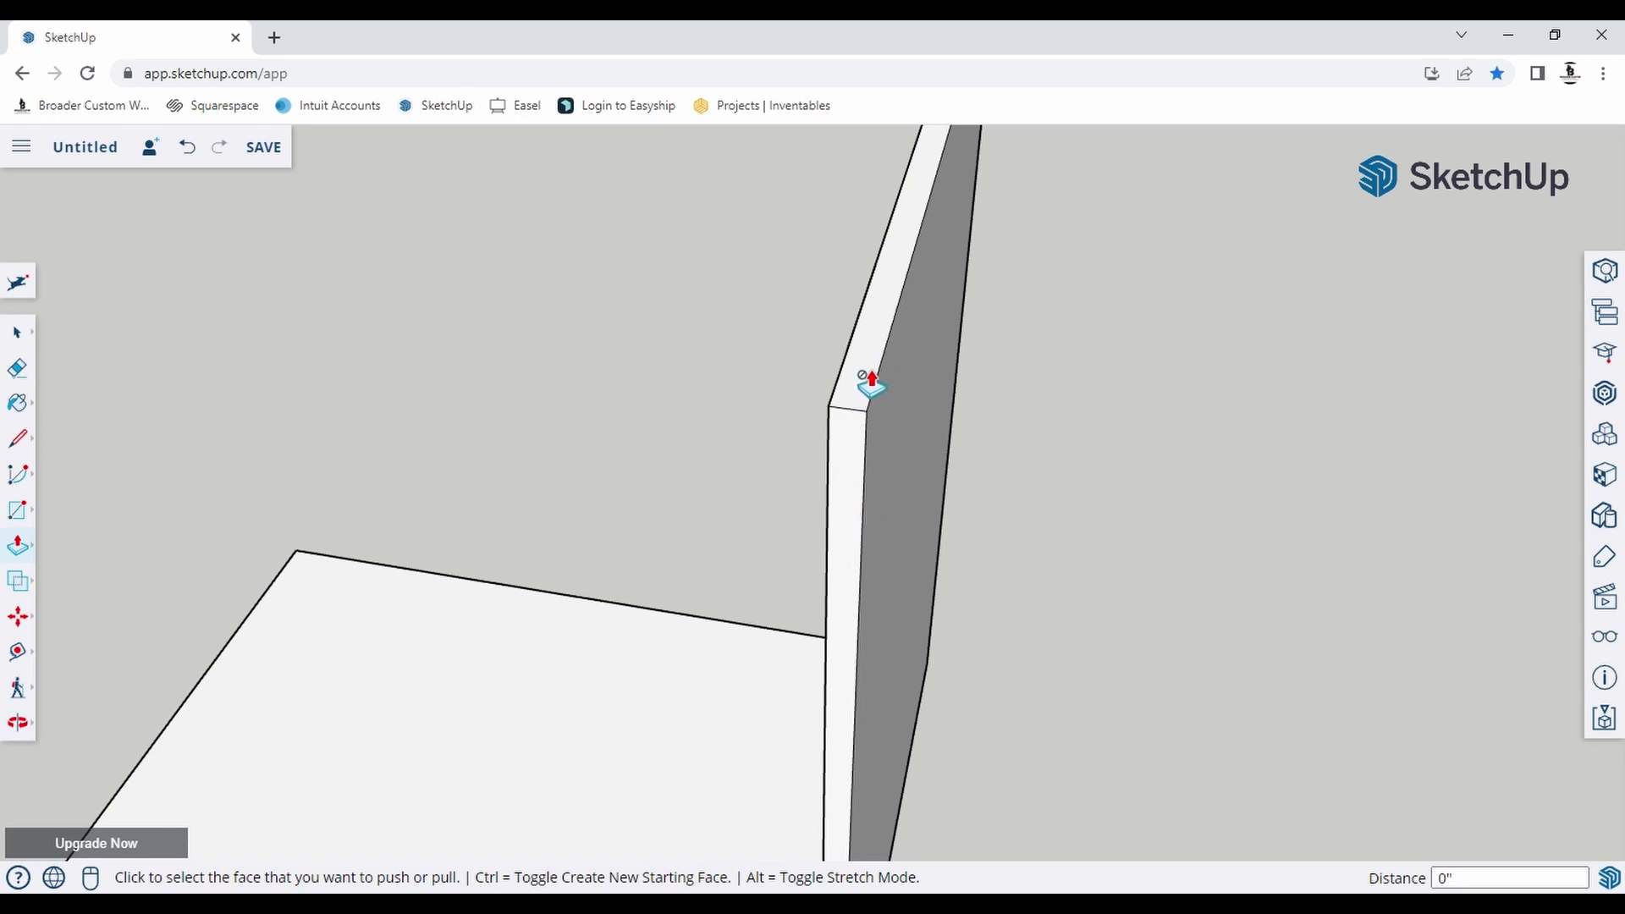
{"action": "middle_click_drag", "start_coordinate": [928, 580], "coordinate": [700, 573]}
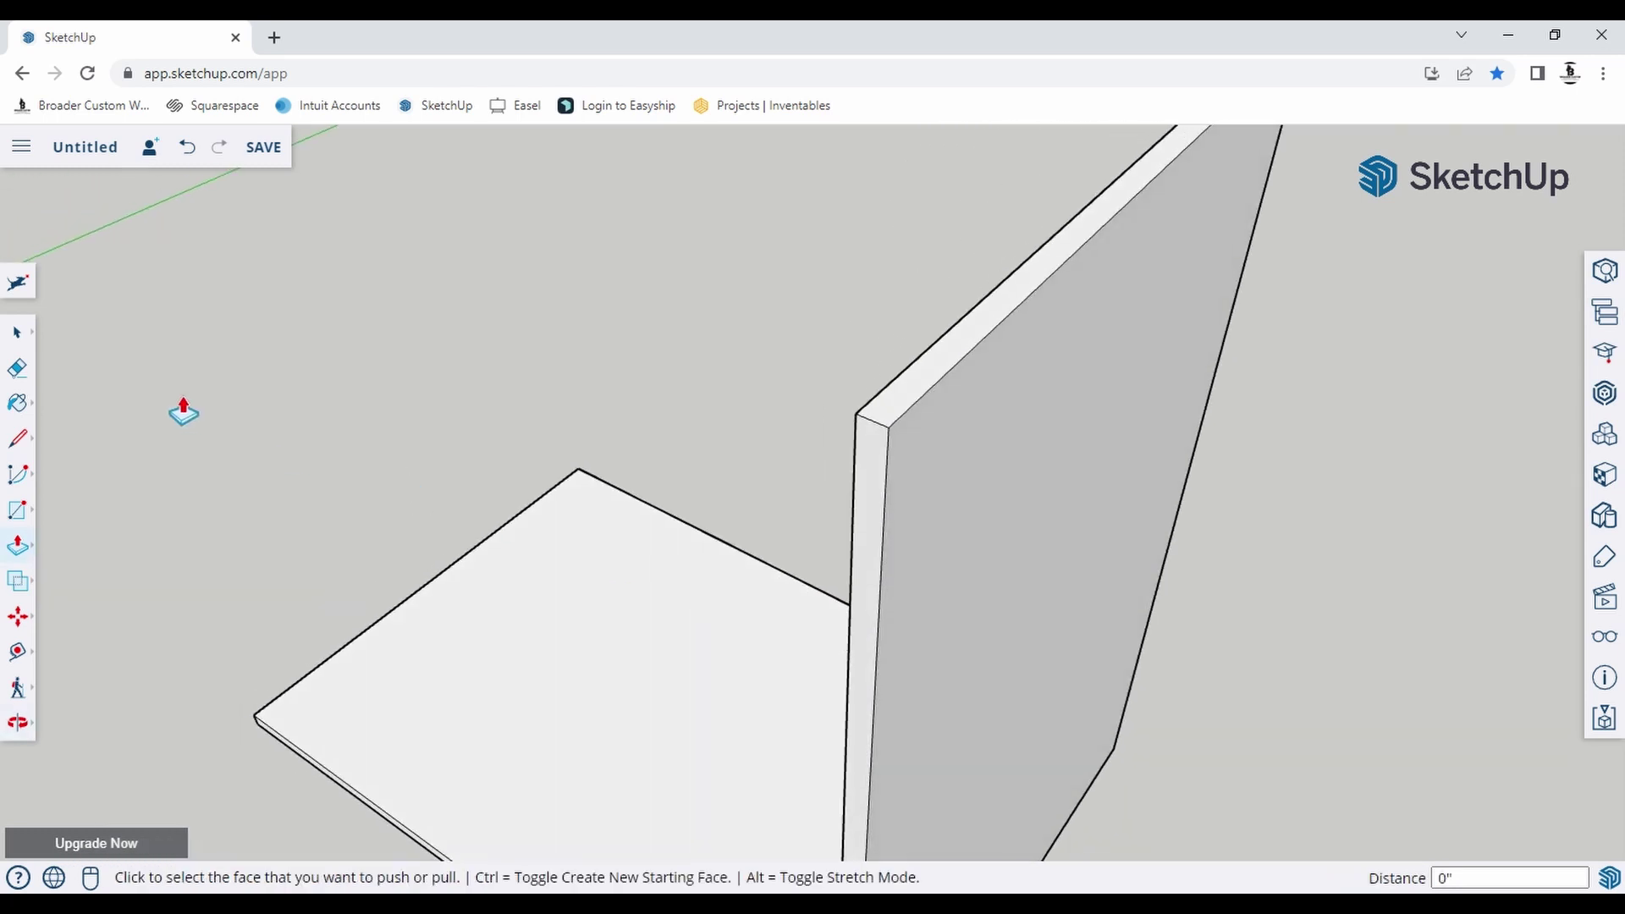
Open the upright board's group for editing and Push/Pull its top face down by 2'.
{"action": "left_click", "coordinate": [28, 334]}
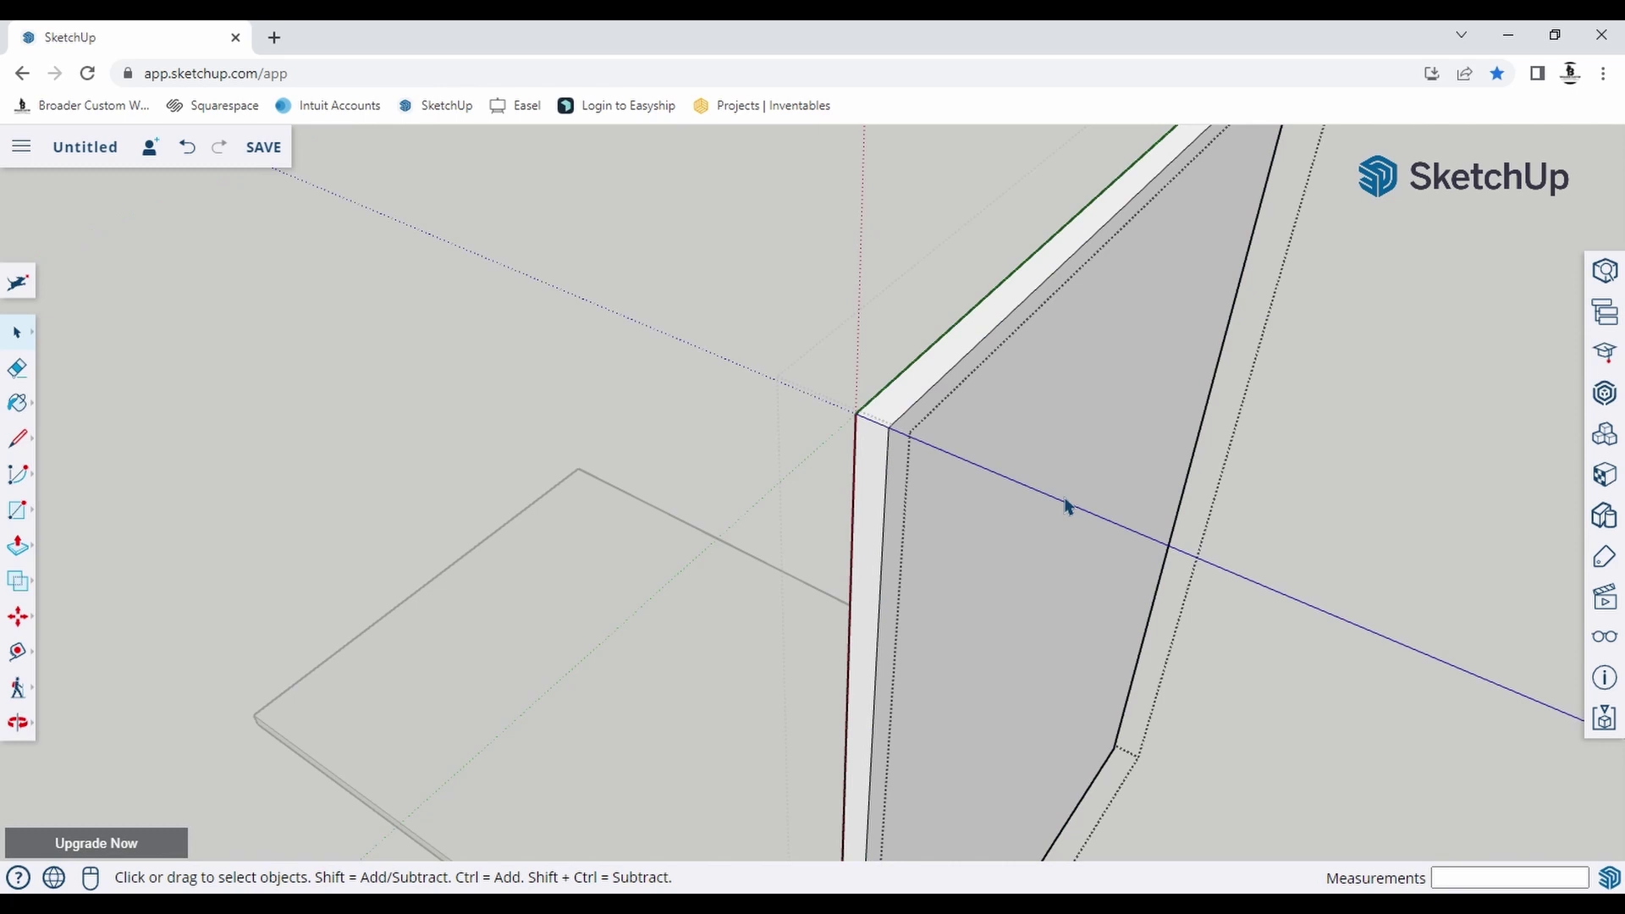
{"action": "left_click", "coordinate": [18, 546]}
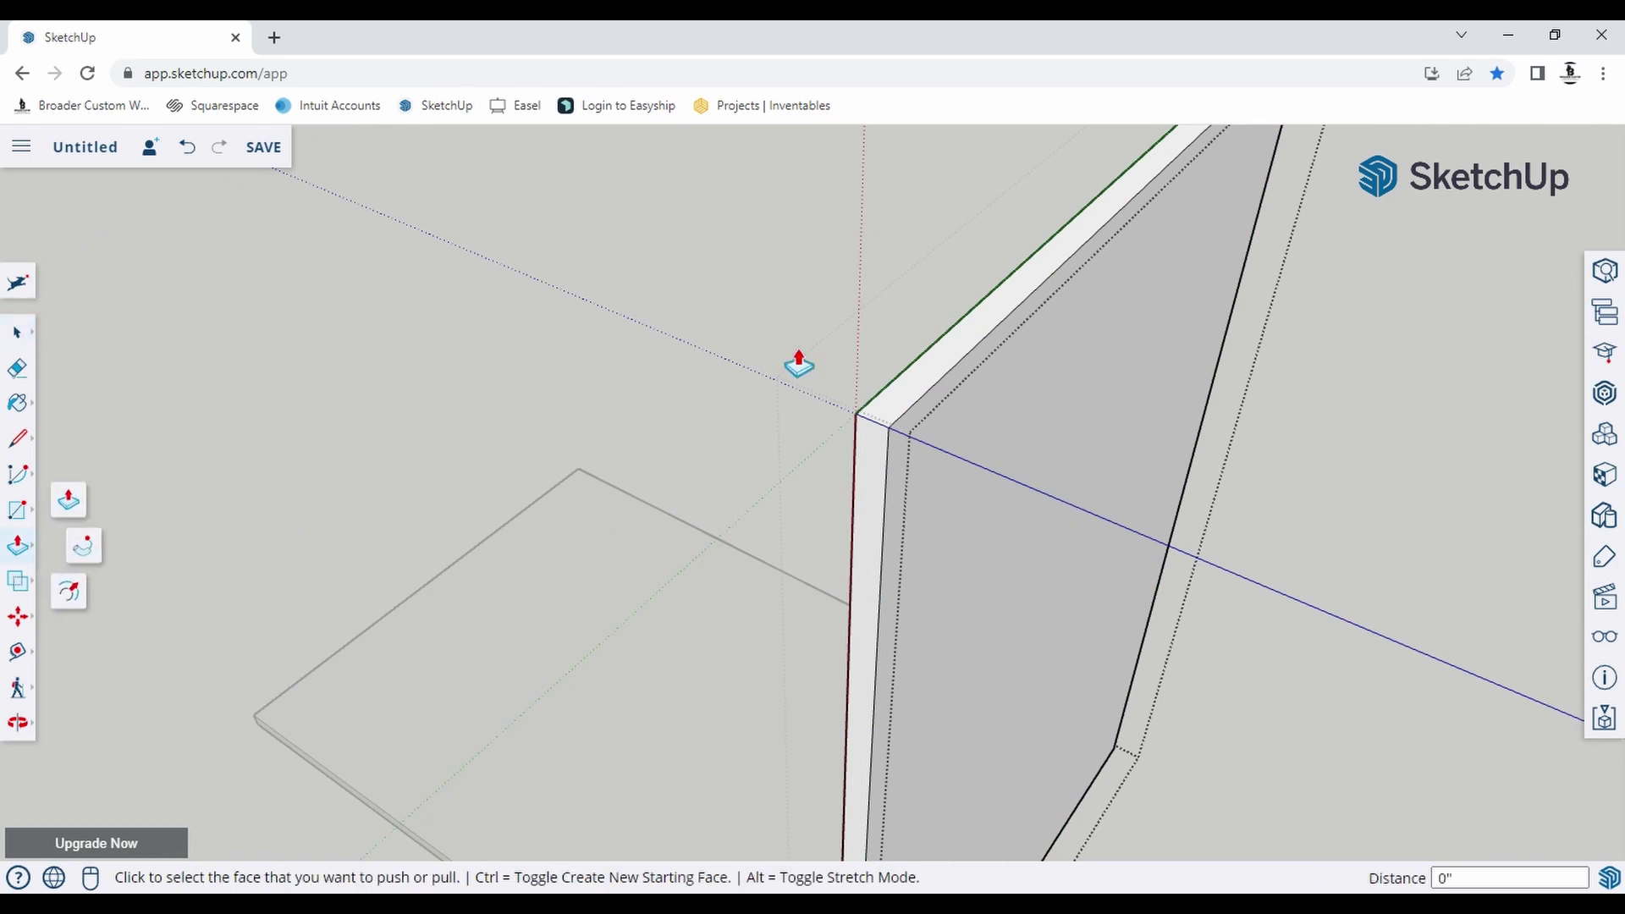
{"action": "left_click", "coordinate": [936, 401]}
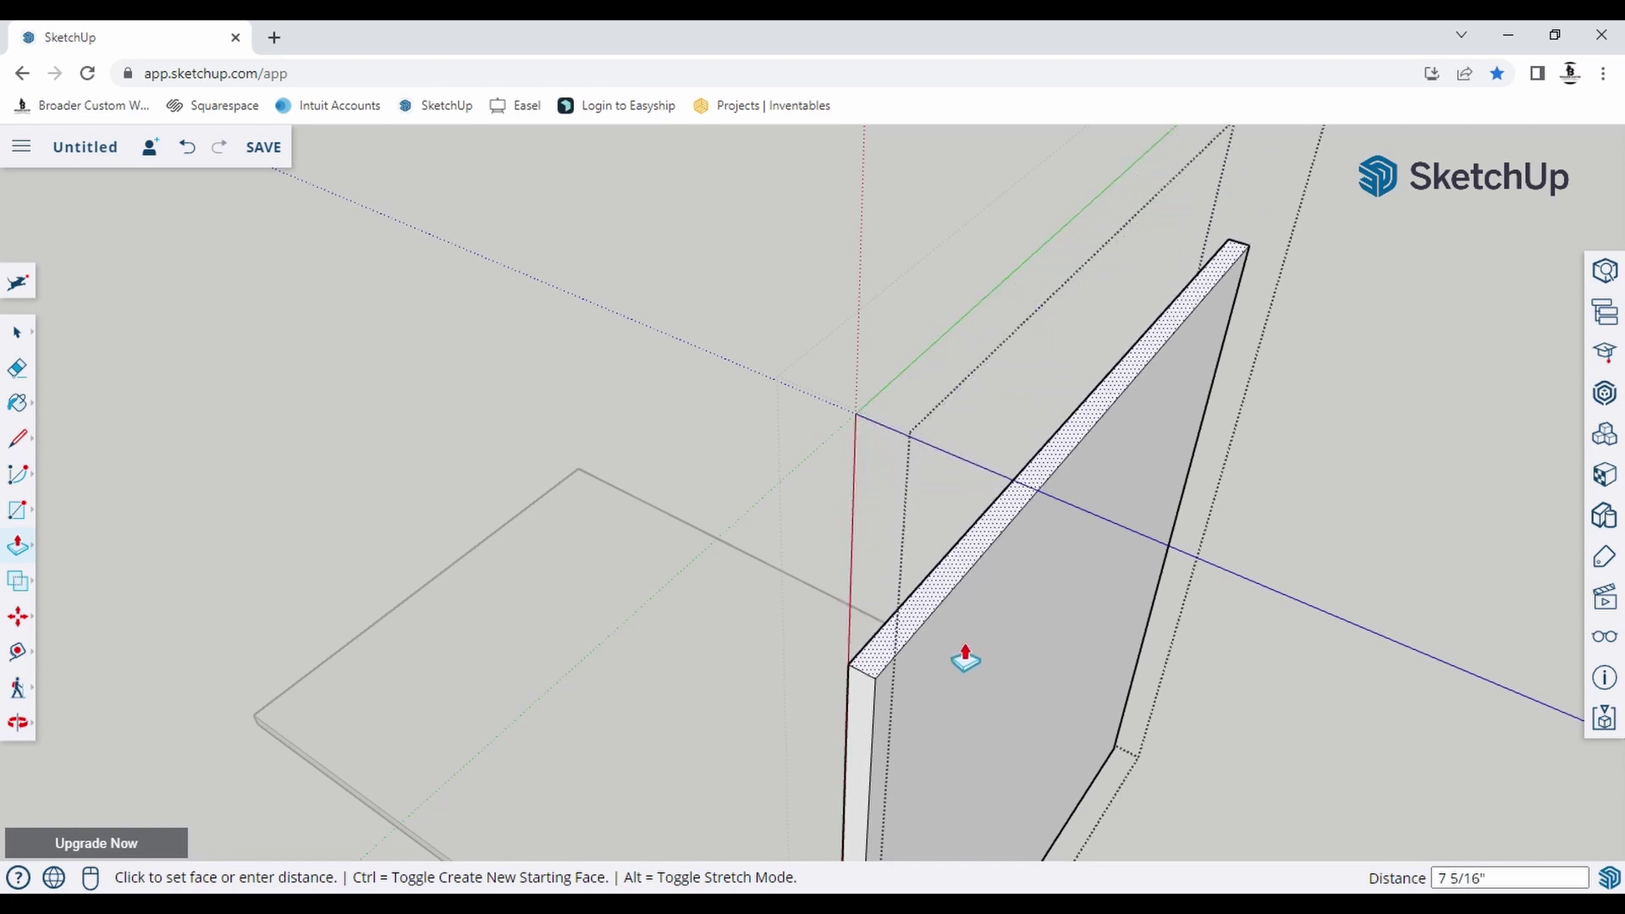
{"action": "key", "text": "Return"}
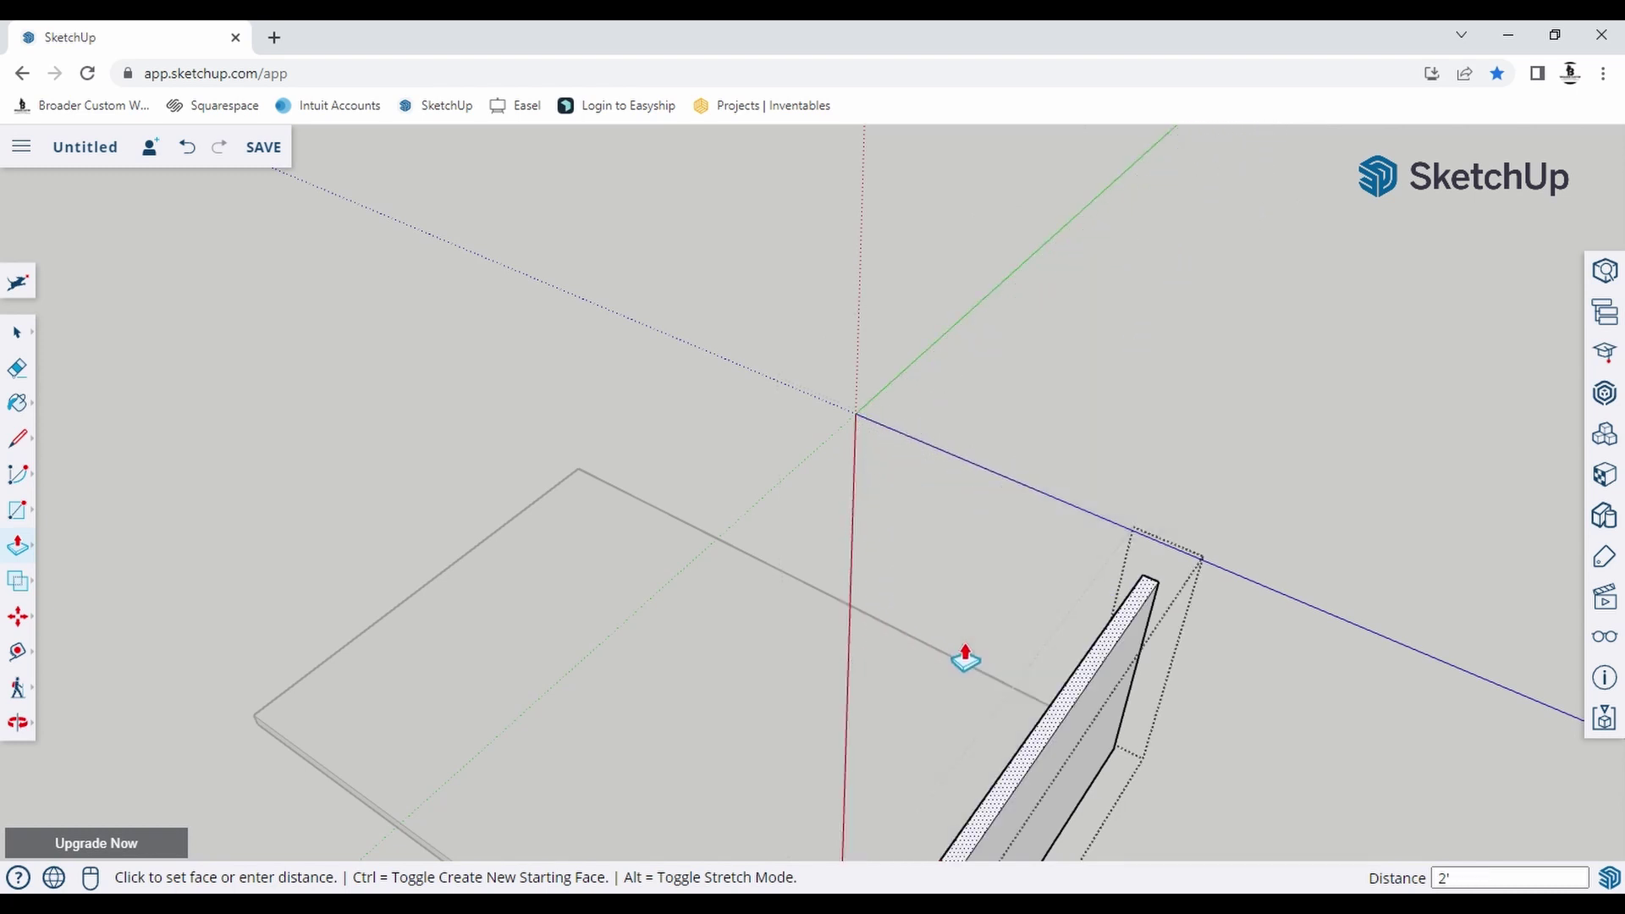
{"action": "middle_click_drag", "start_coordinate": [957, 682], "coordinate": [867, 705]}
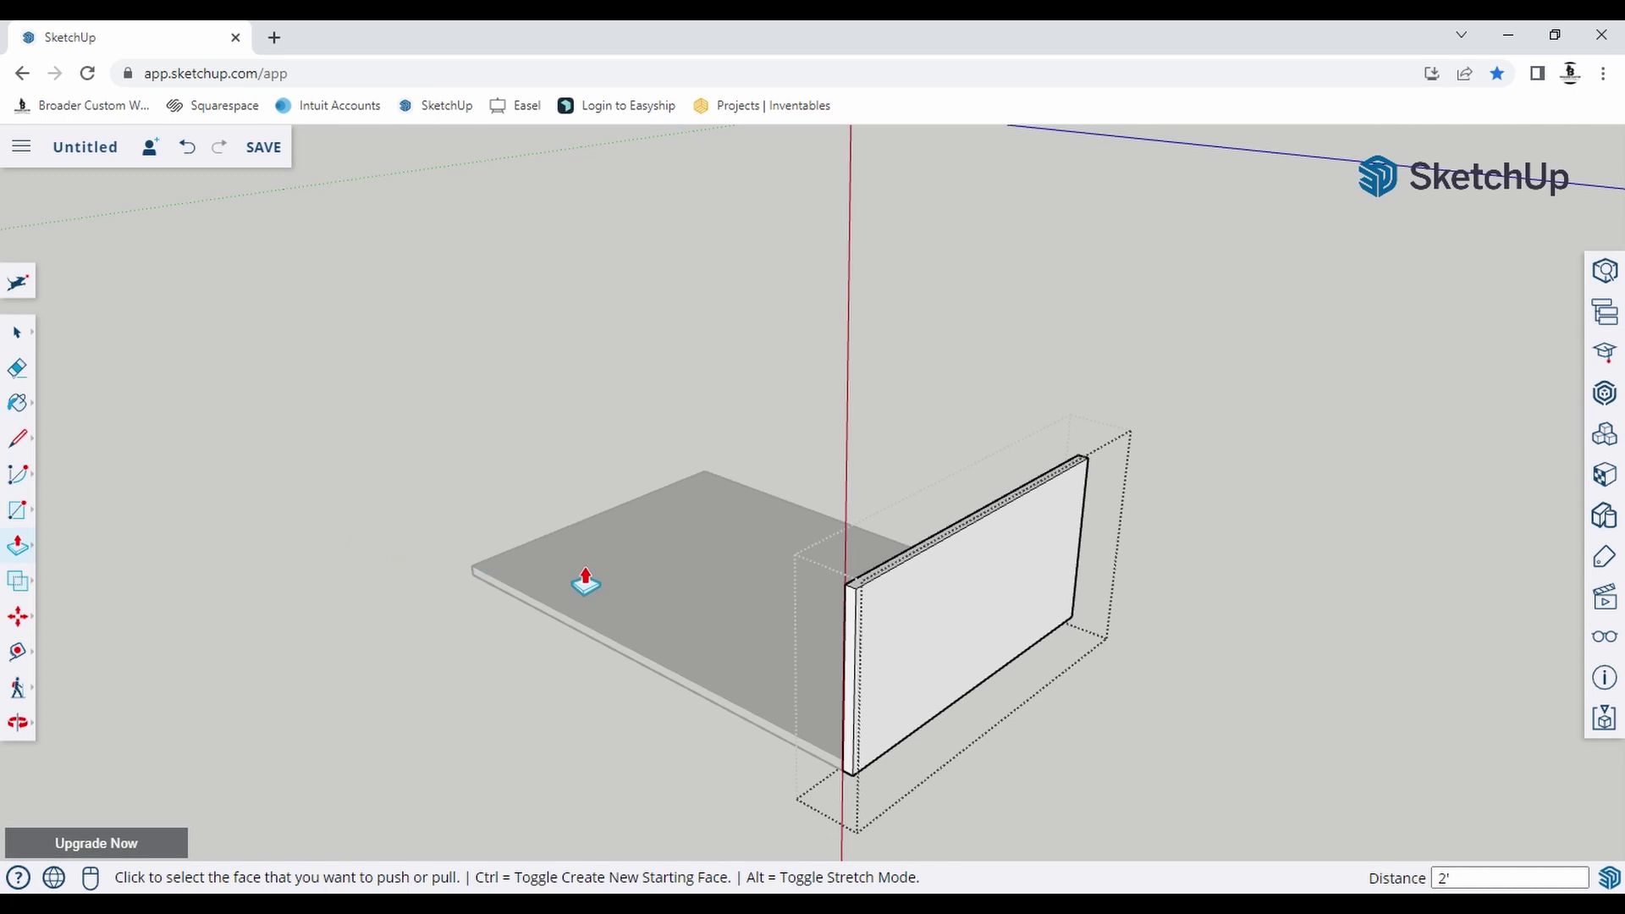
{"action": "key", "text": "space"}
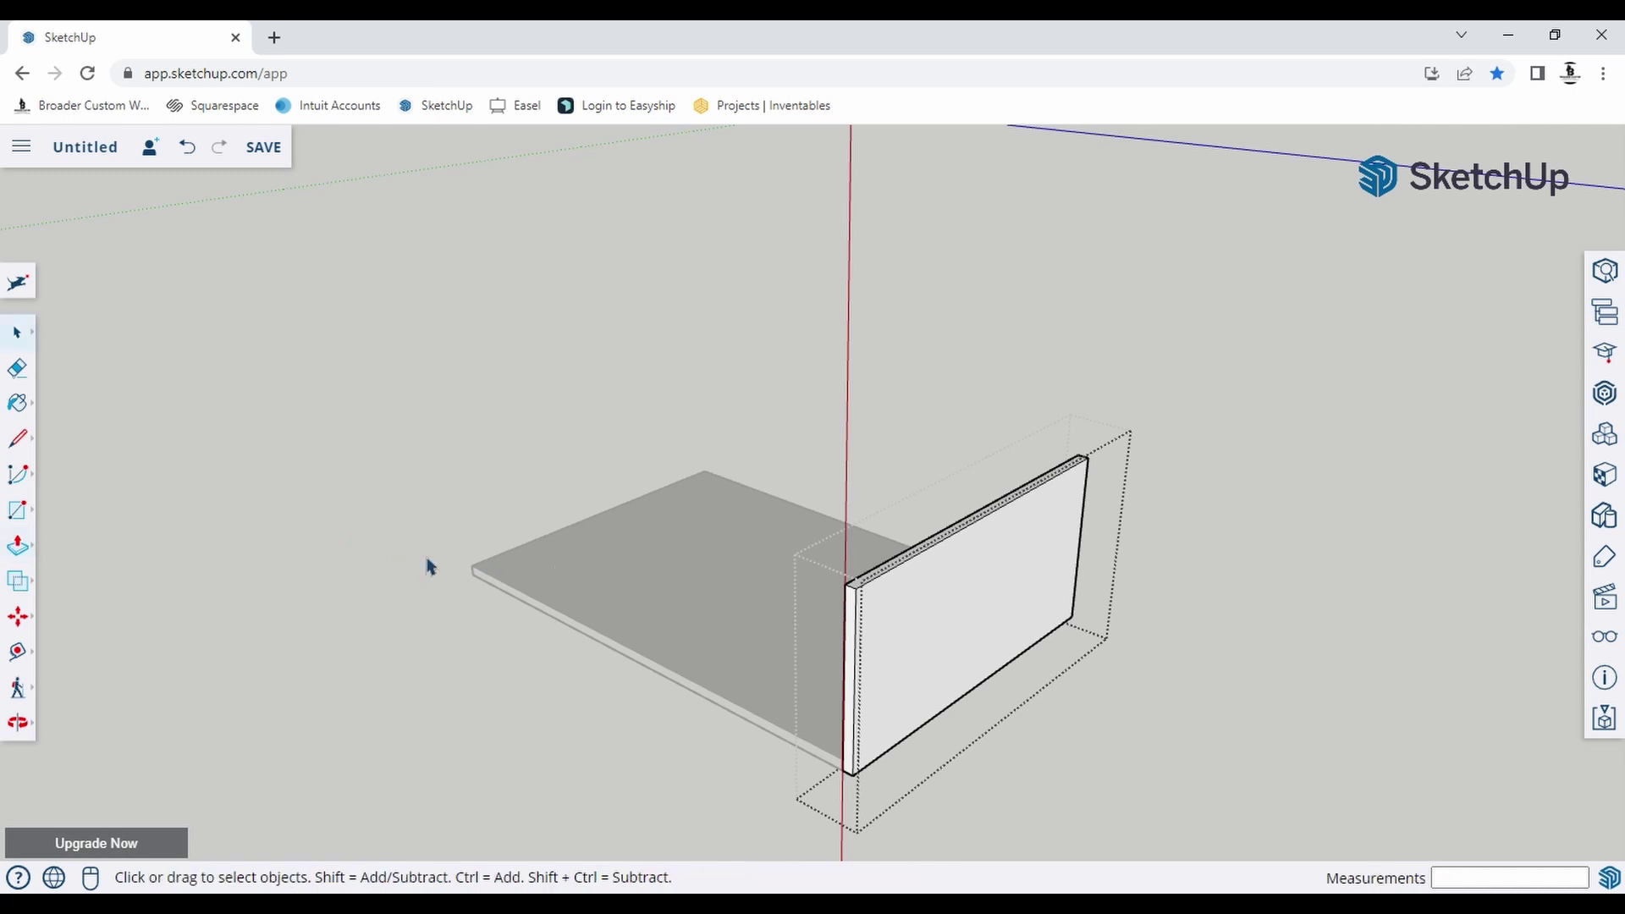
Close the upright board's group and measure the height of its front vertical edge with the Tape Measure.
{"action": "left_click", "coordinate": [124, 312]}
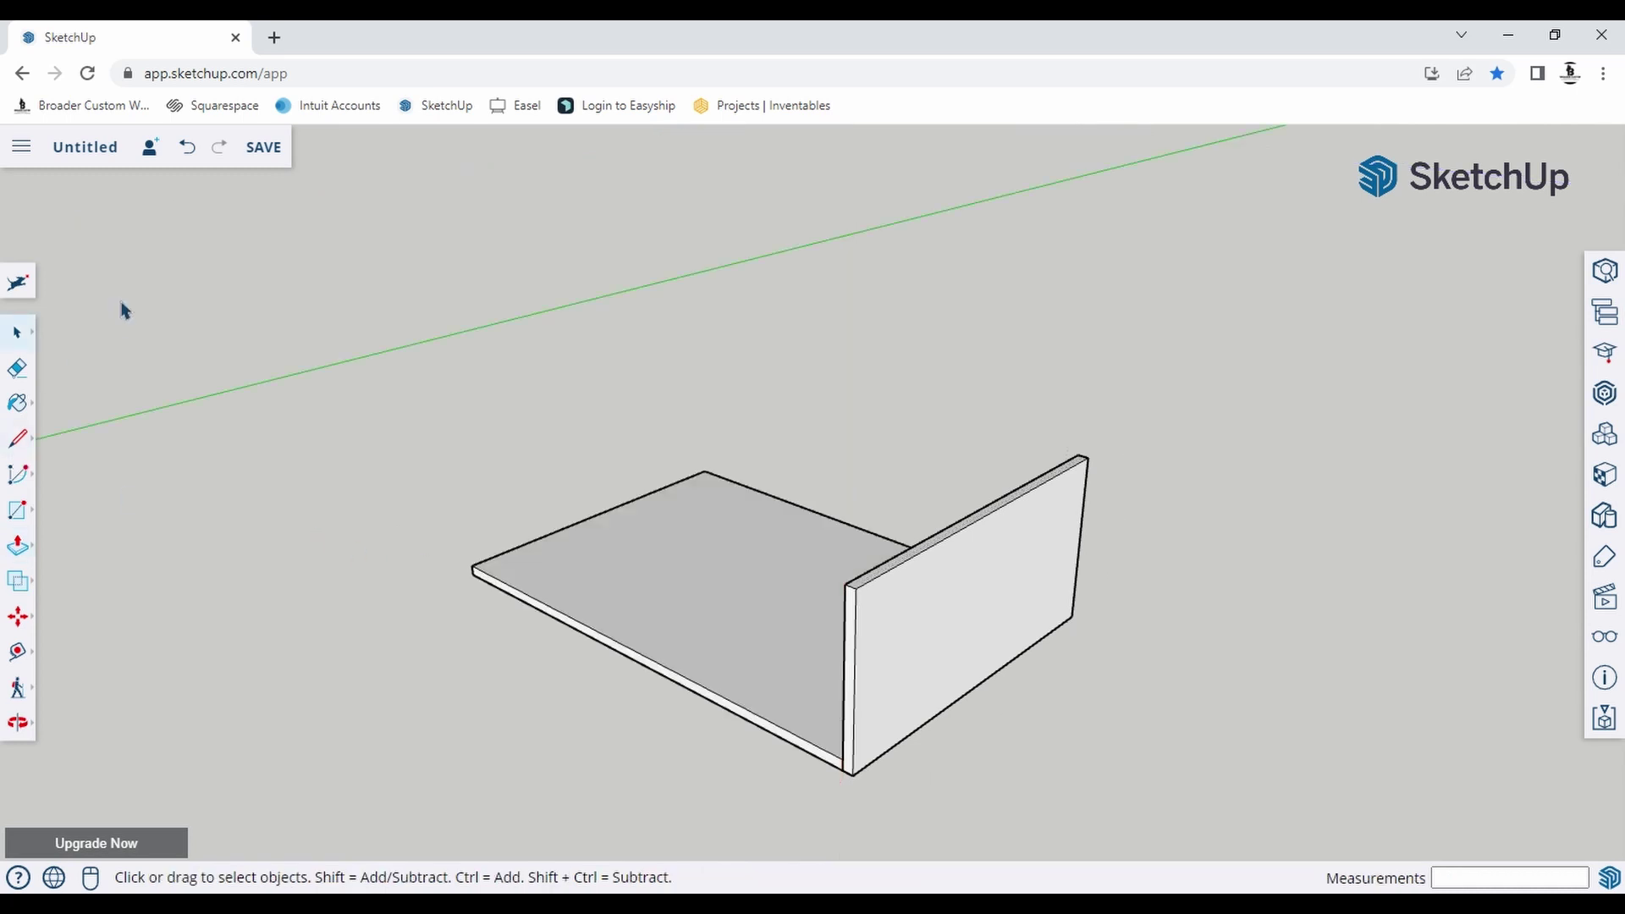
{"action": "scroll", "coordinate": [897, 846], "scroll_direction": "up", "scroll_amount": 3}
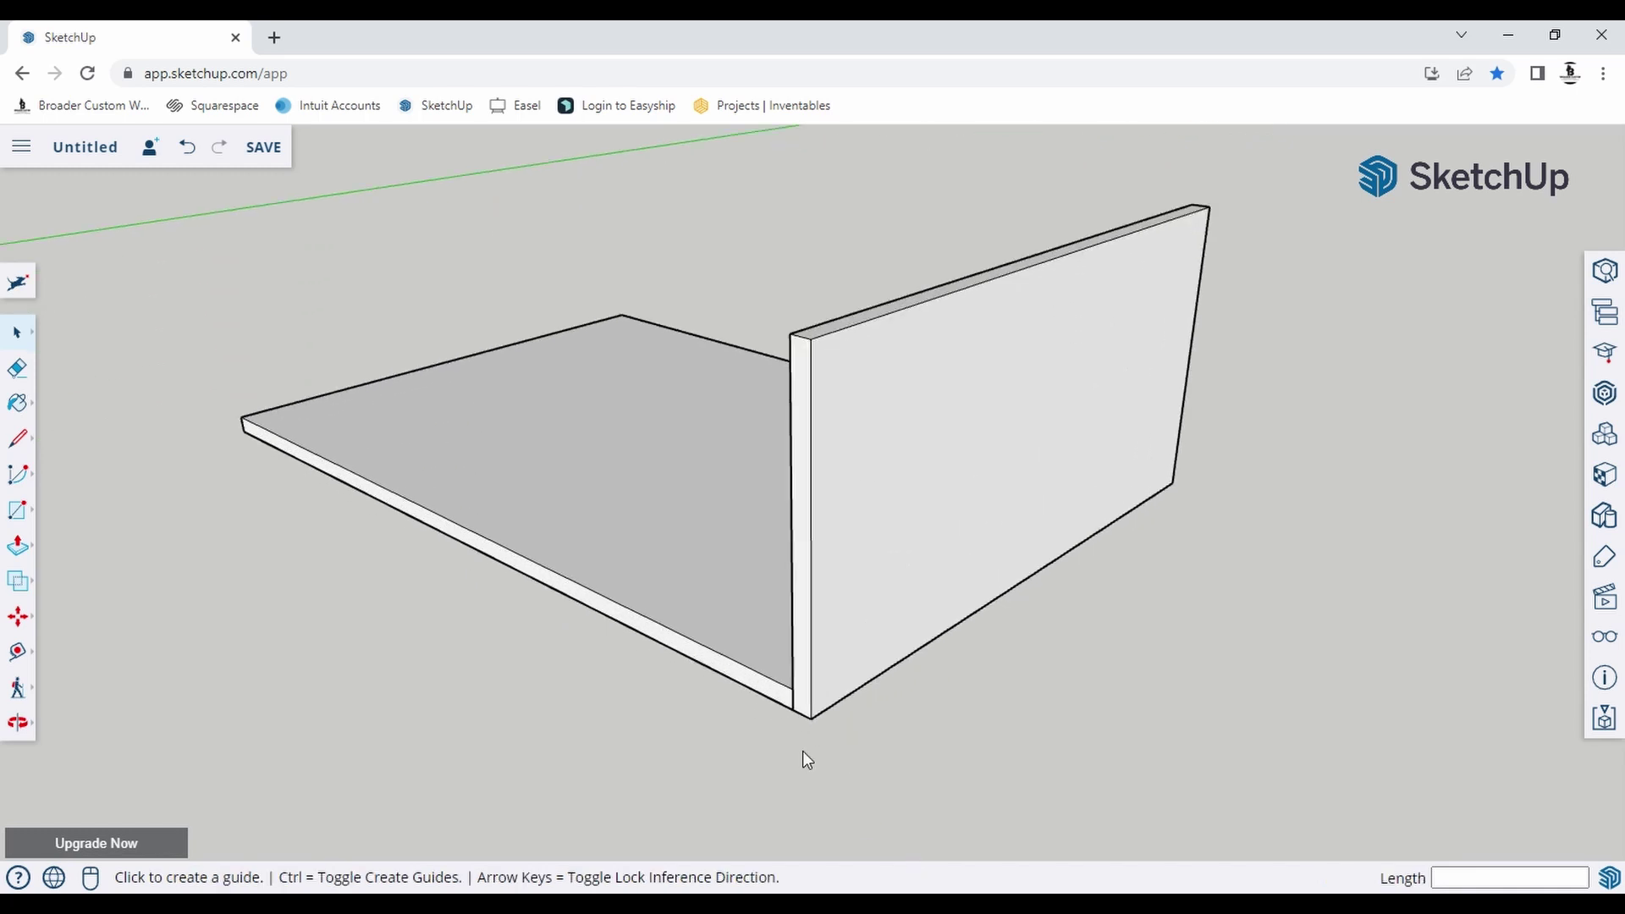
{"action": "key", "text": "t"}
{"action": "left_click", "coordinate": [810, 719]}
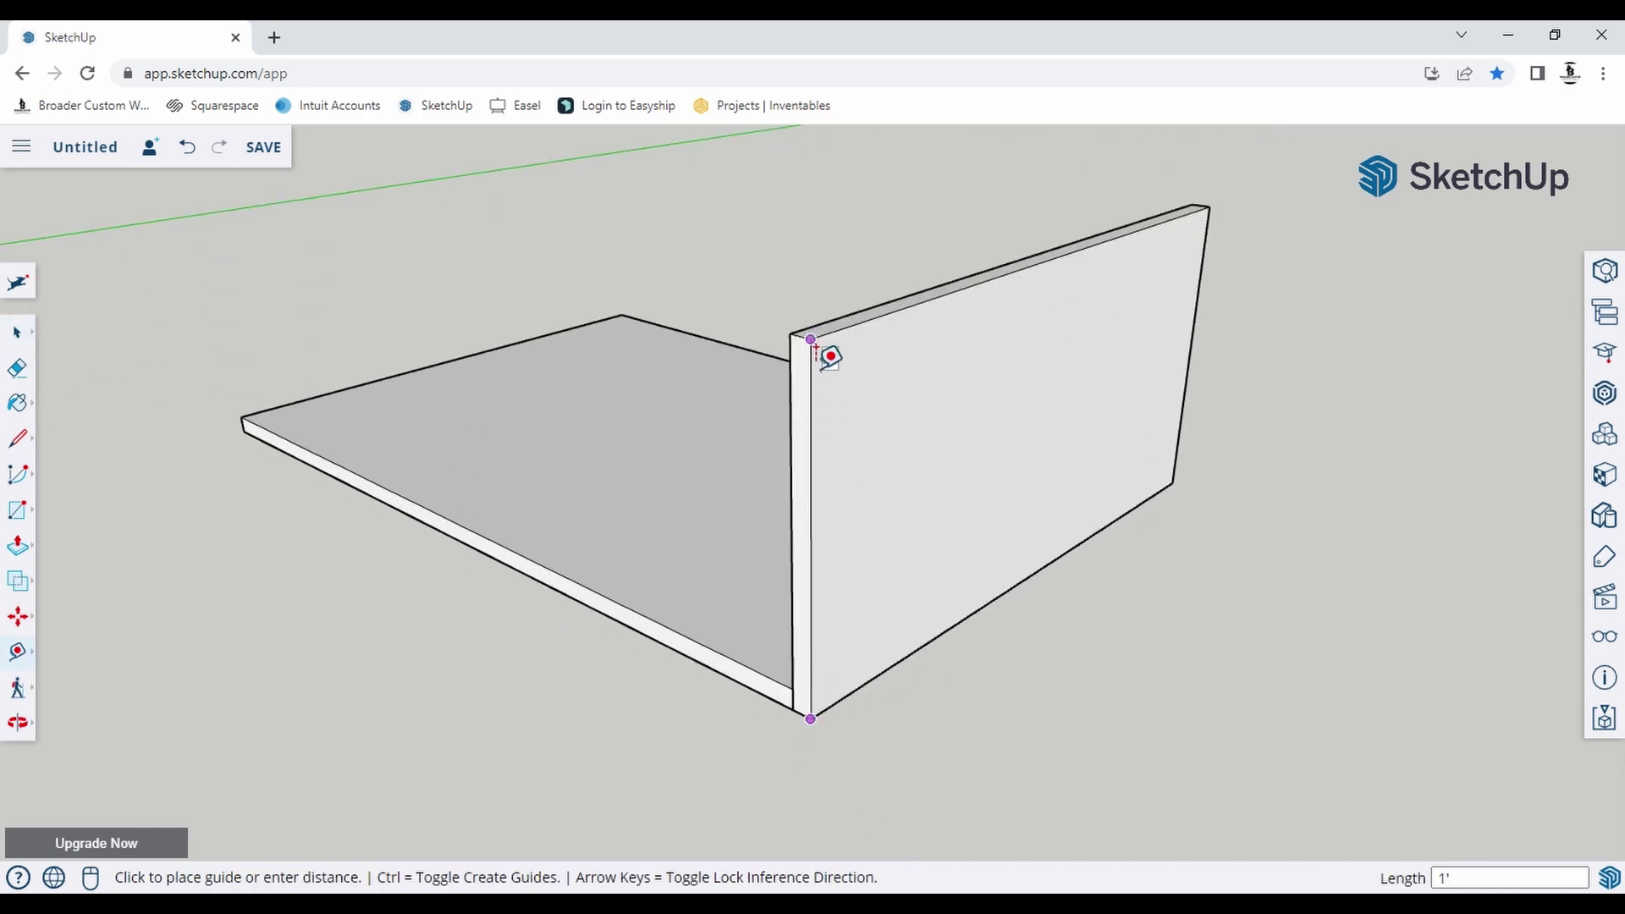
{"action": "left_click", "coordinate": [811, 340]}
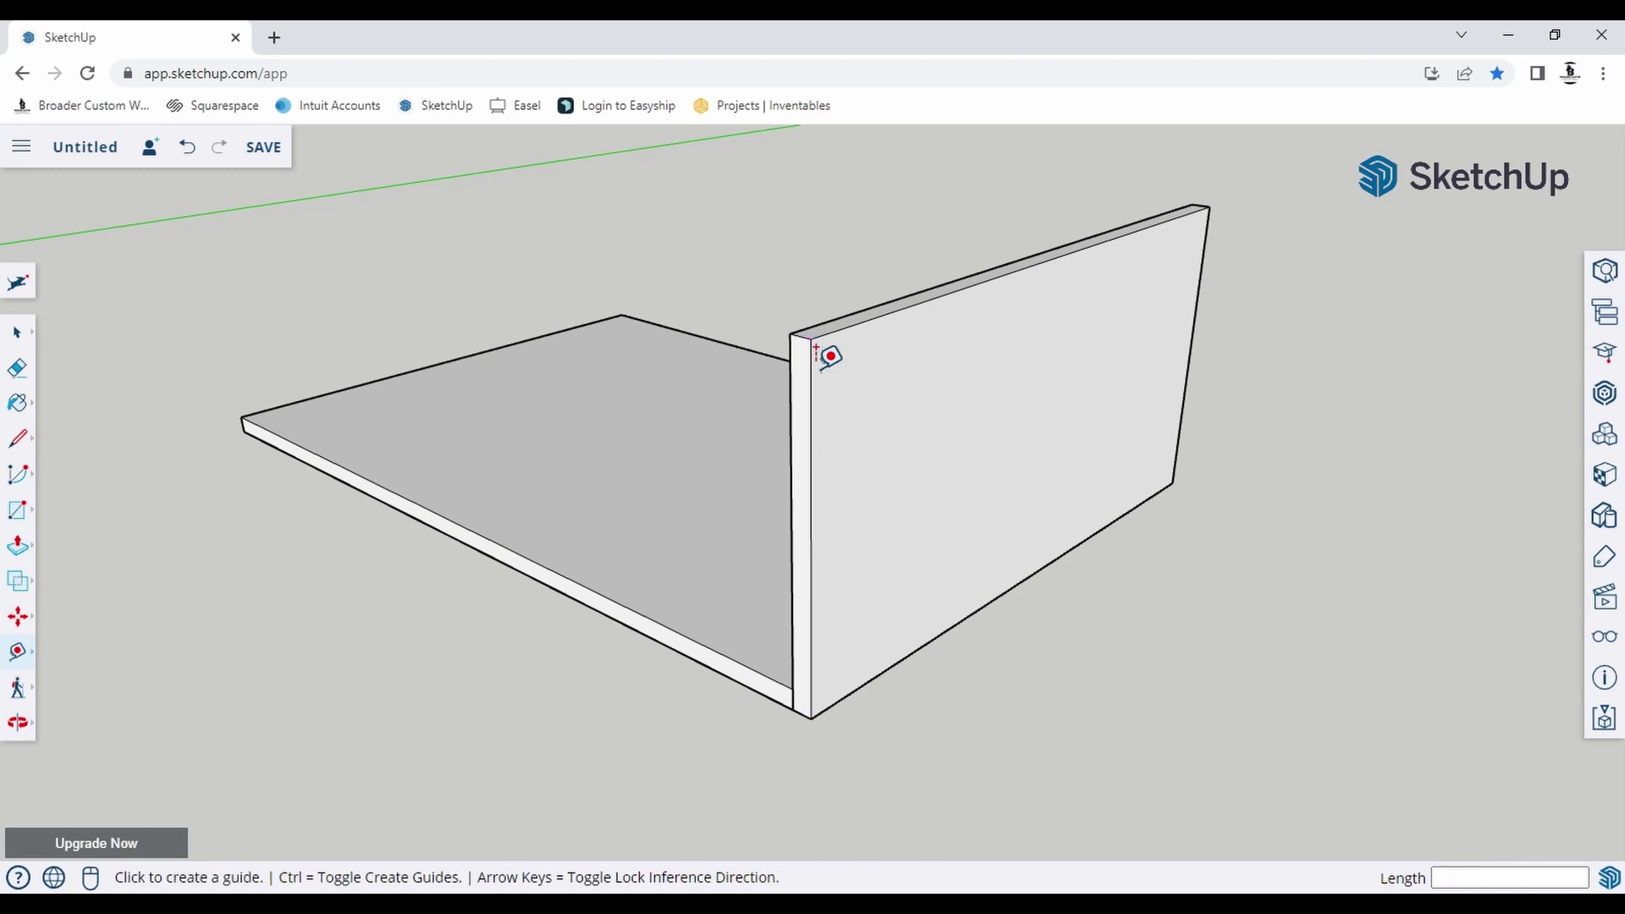
{"action": "key", "text": "space"}
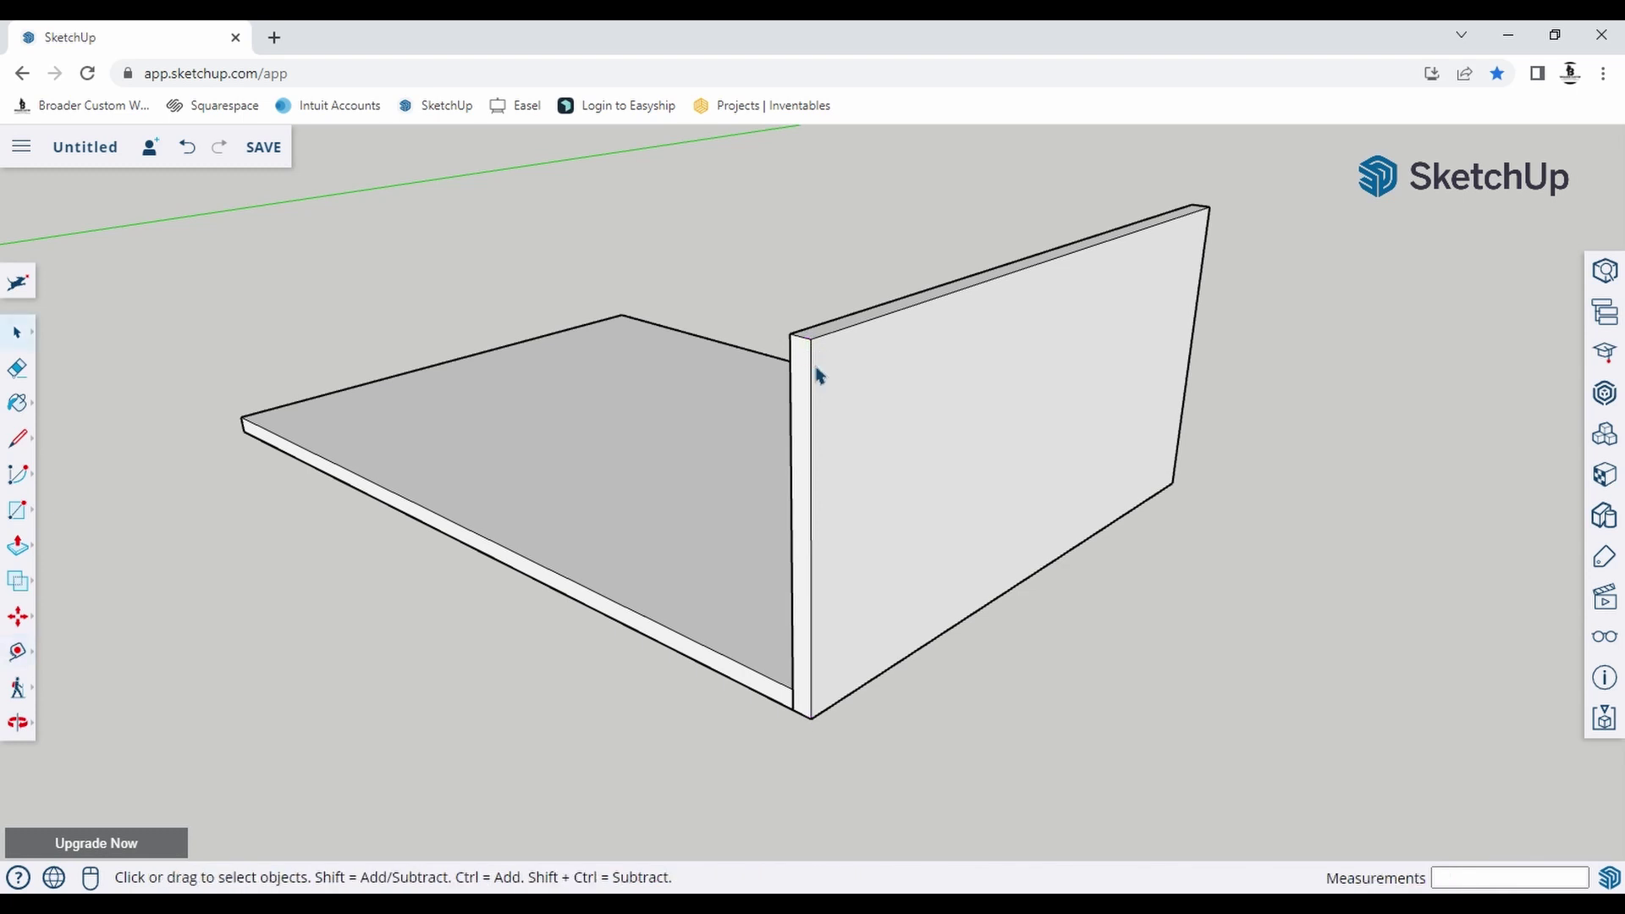
Copy the upright board and paste the duplicate near the flat board's open short end.
{"action": "left_click", "coordinate": [654, 489]}
{"action": "middle_click_drag", "start_coordinate": [656, 489], "coordinate": [765, 545]}
{"action": "scroll", "coordinate": [928, 580], "scroll_direction": "down", "scroll_amount": 5}
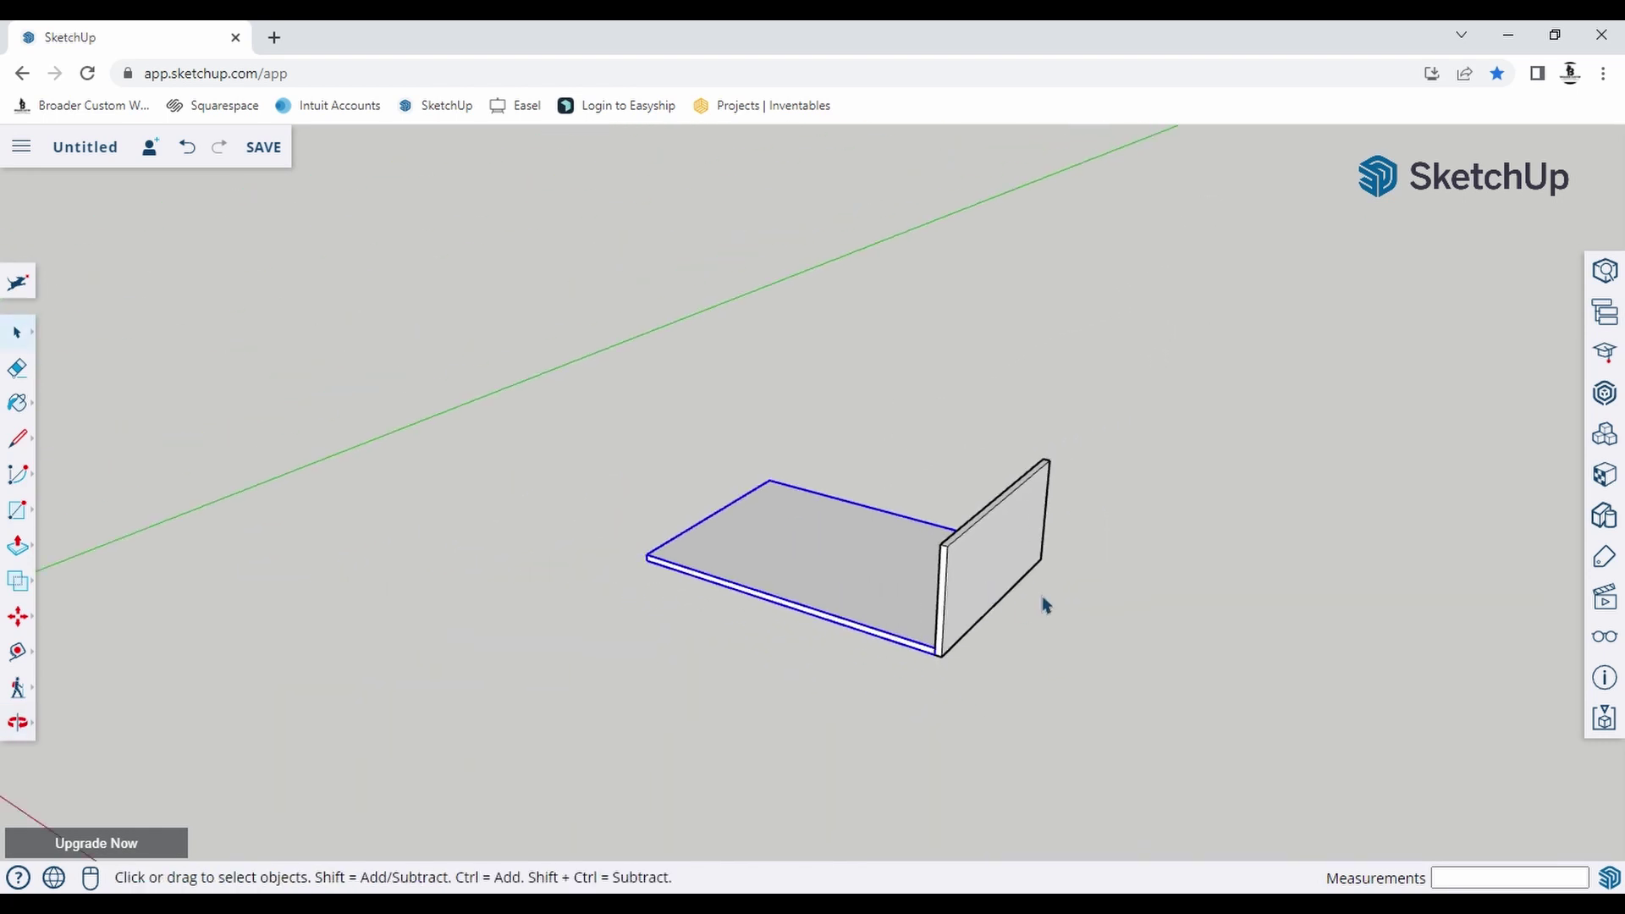
{"action": "left_click", "coordinate": [992, 595]}
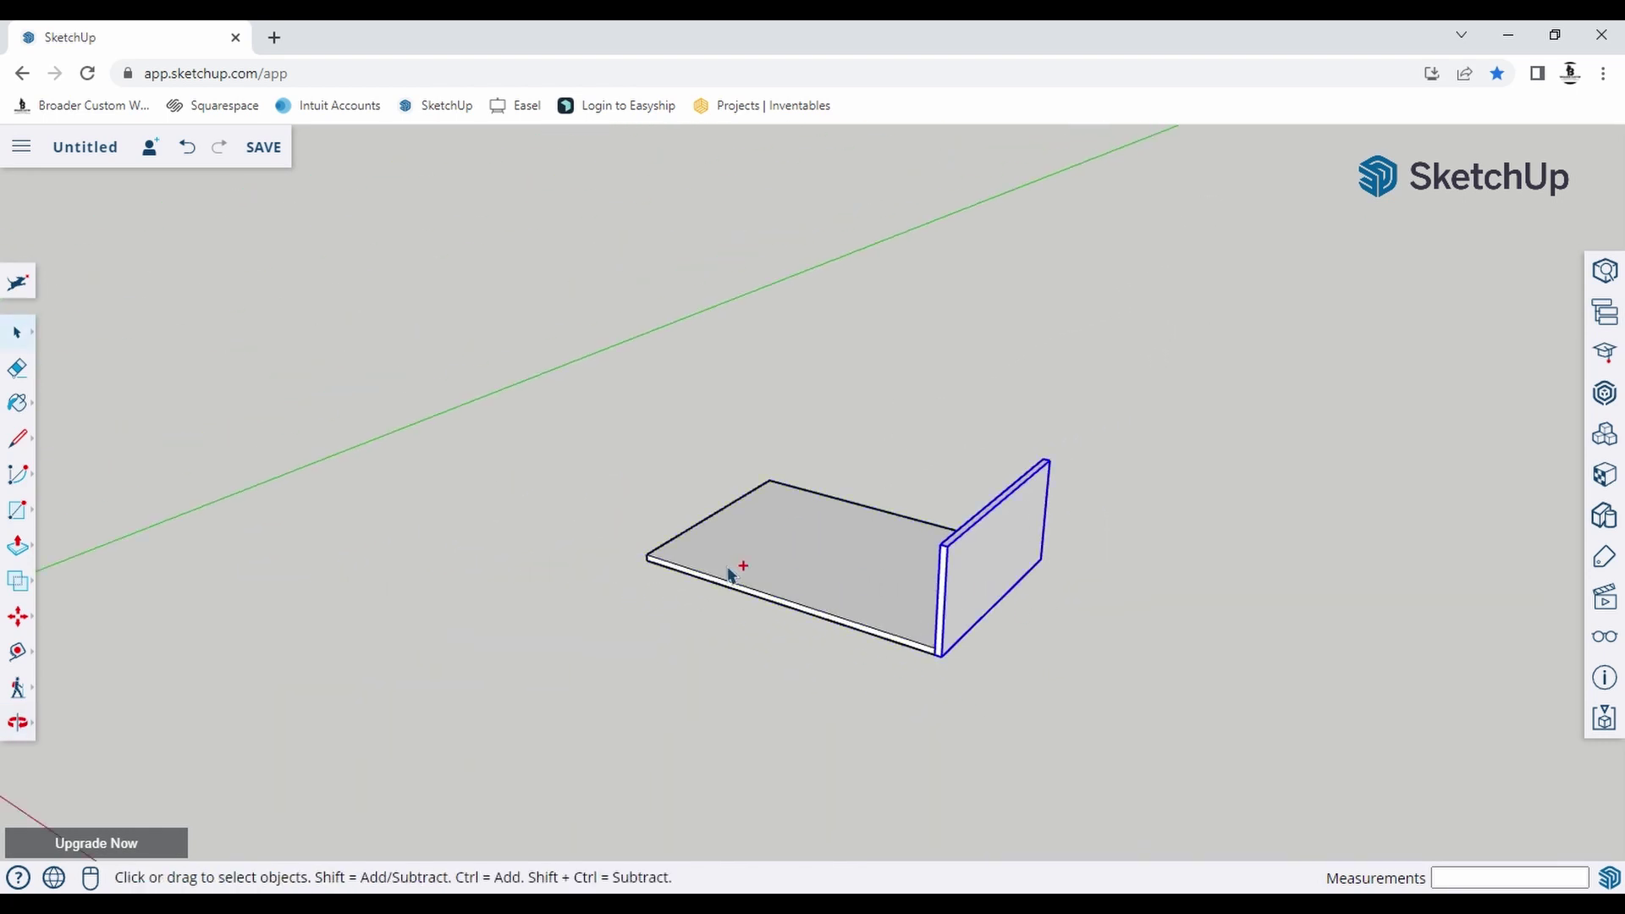
{"action": "key", "text": "ctrl+c"}
{"action": "key", "text": "ctrl+v"}
{"action": "left_click", "coordinate": [596, 553]}
Move the pasted upright board by its bottom front corner to the flat board's lower front corner at the open end.
{"action": "scroll", "coordinate": [595, 554], "scroll_direction": "up", "scroll_amount": 5}
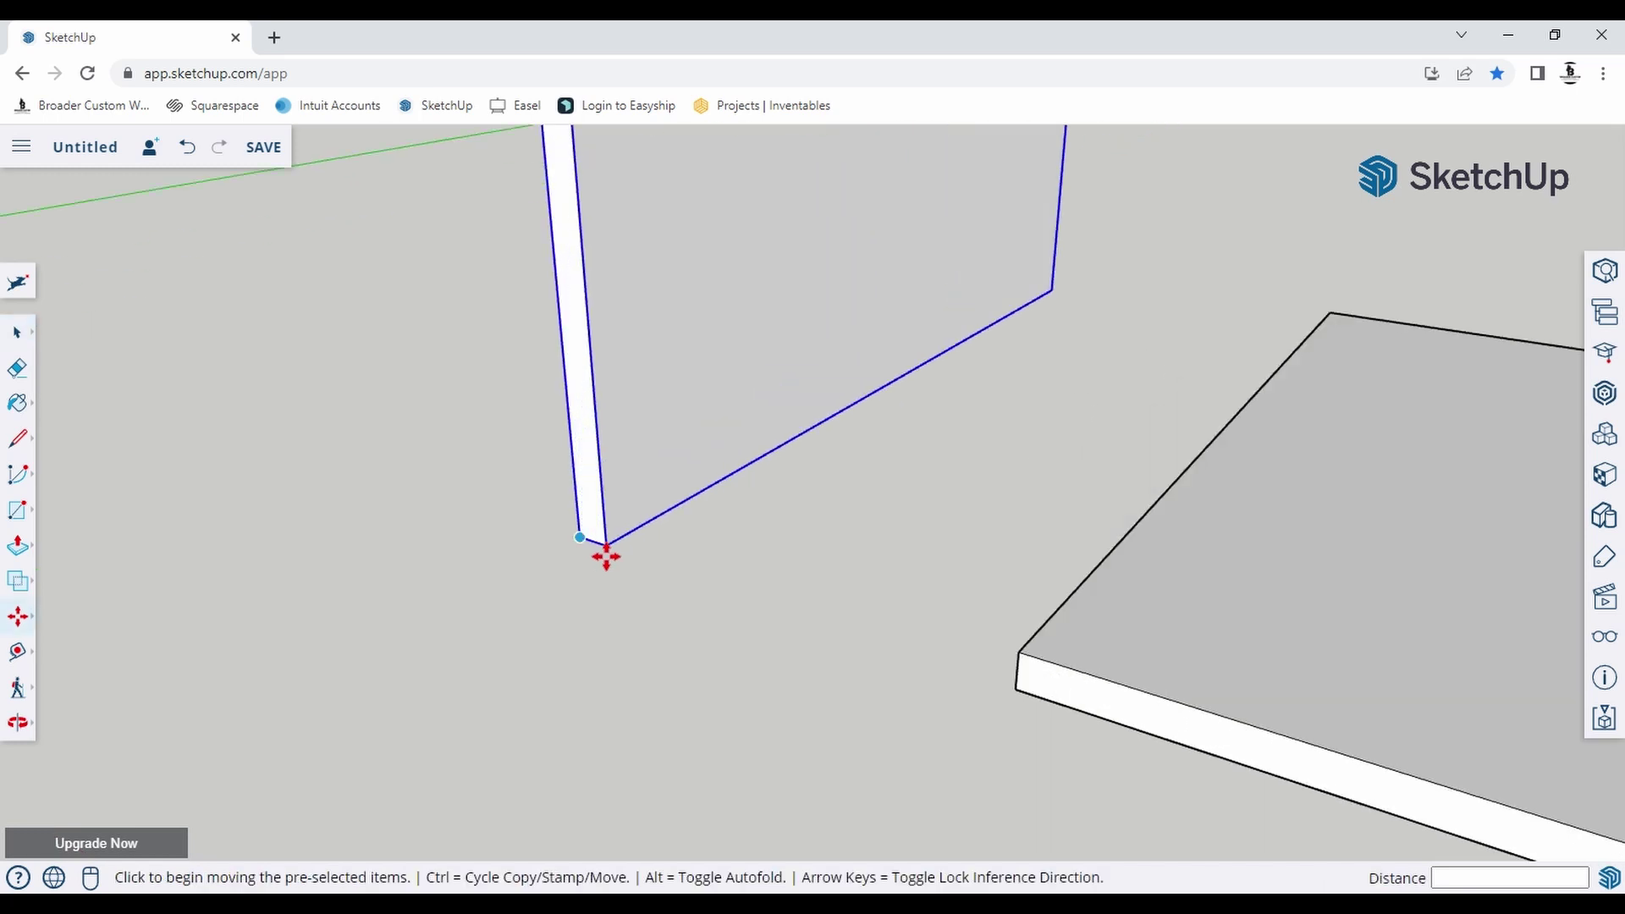
{"action": "left_click", "coordinate": [622, 560]}
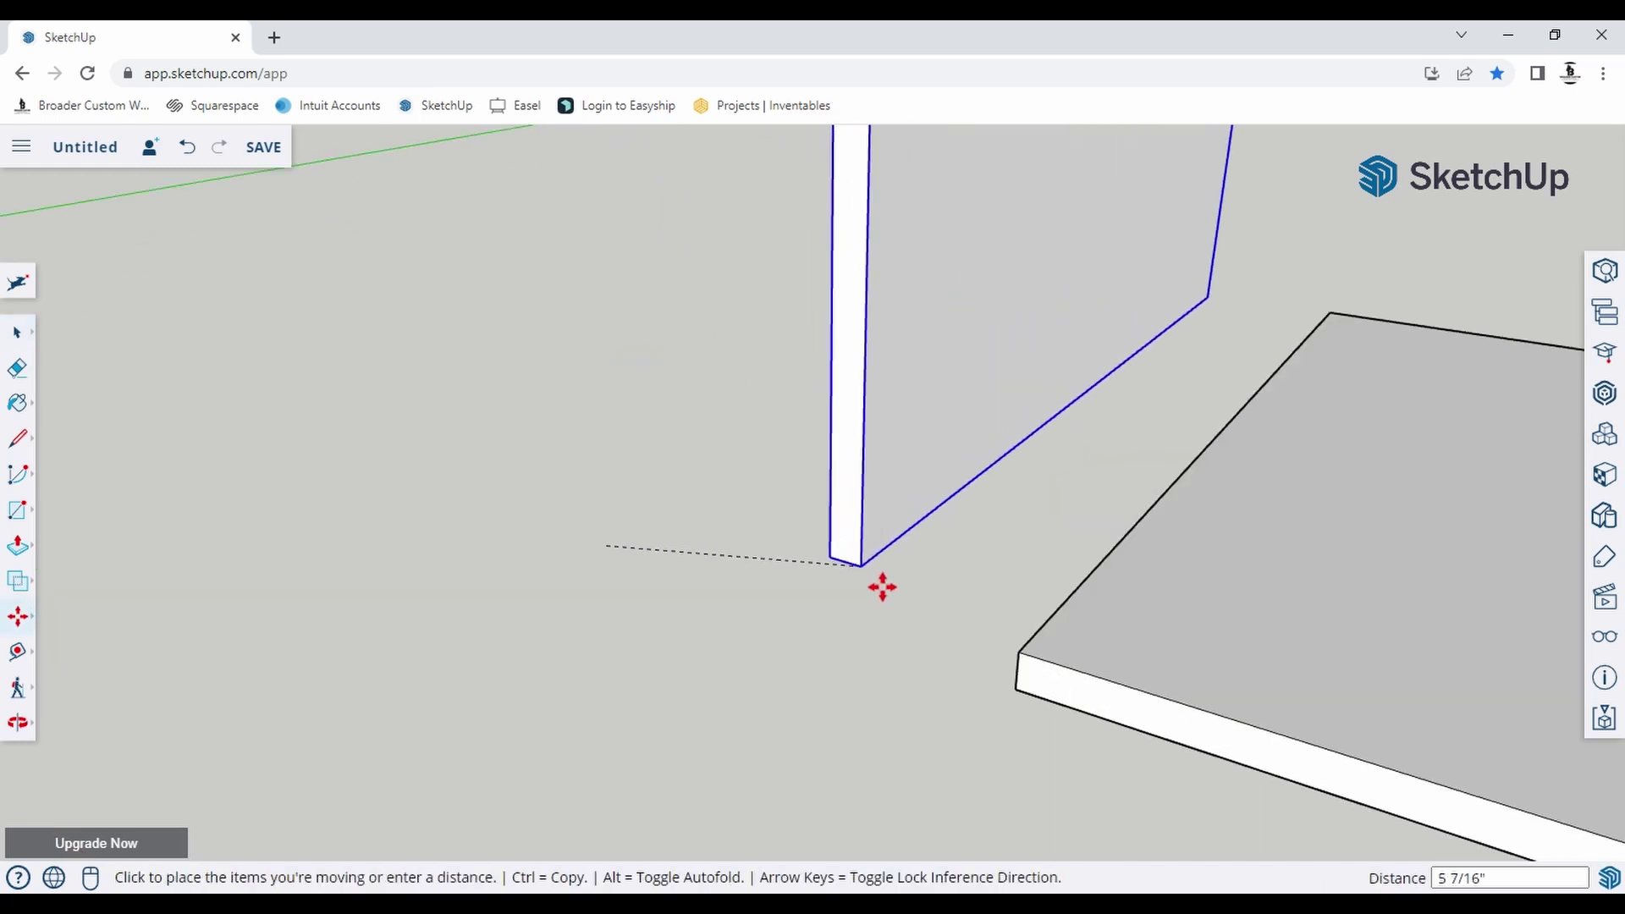
{"action": "left_click", "coordinate": [1031, 709]}
{"action": "scroll", "coordinate": [547, 533], "scroll_direction": "down", "scroll_amount": 6}
{"action": "key", "text": "space"}
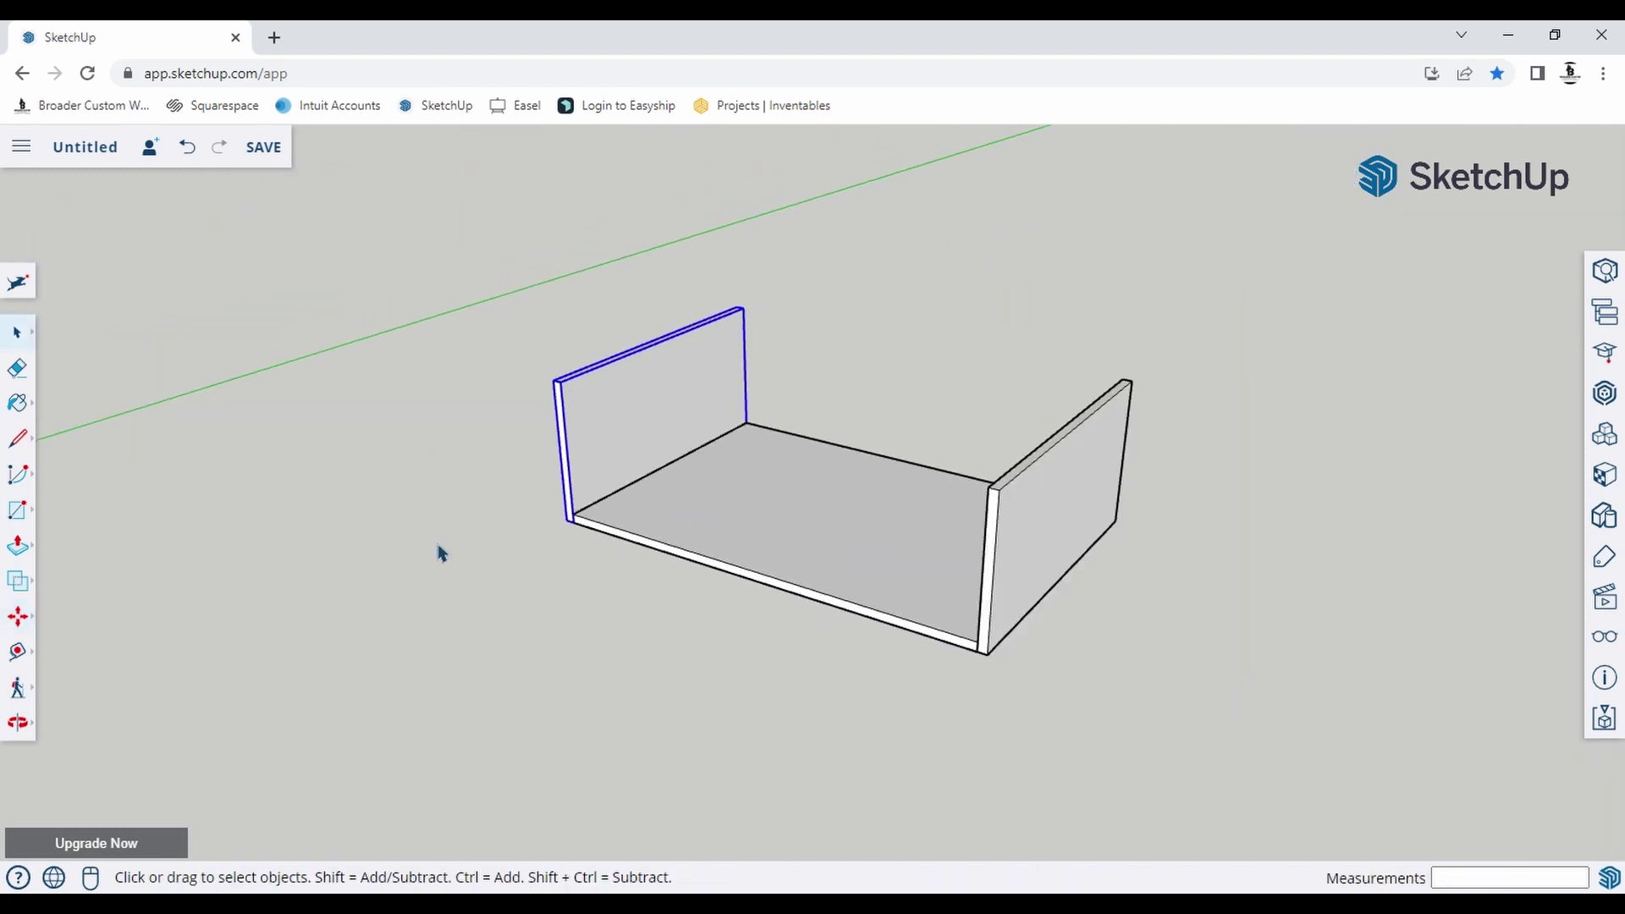
Copy the flat bottom board and paste the duplicate in front of the assembly.
{"action": "left_click", "coordinate": [827, 568]}
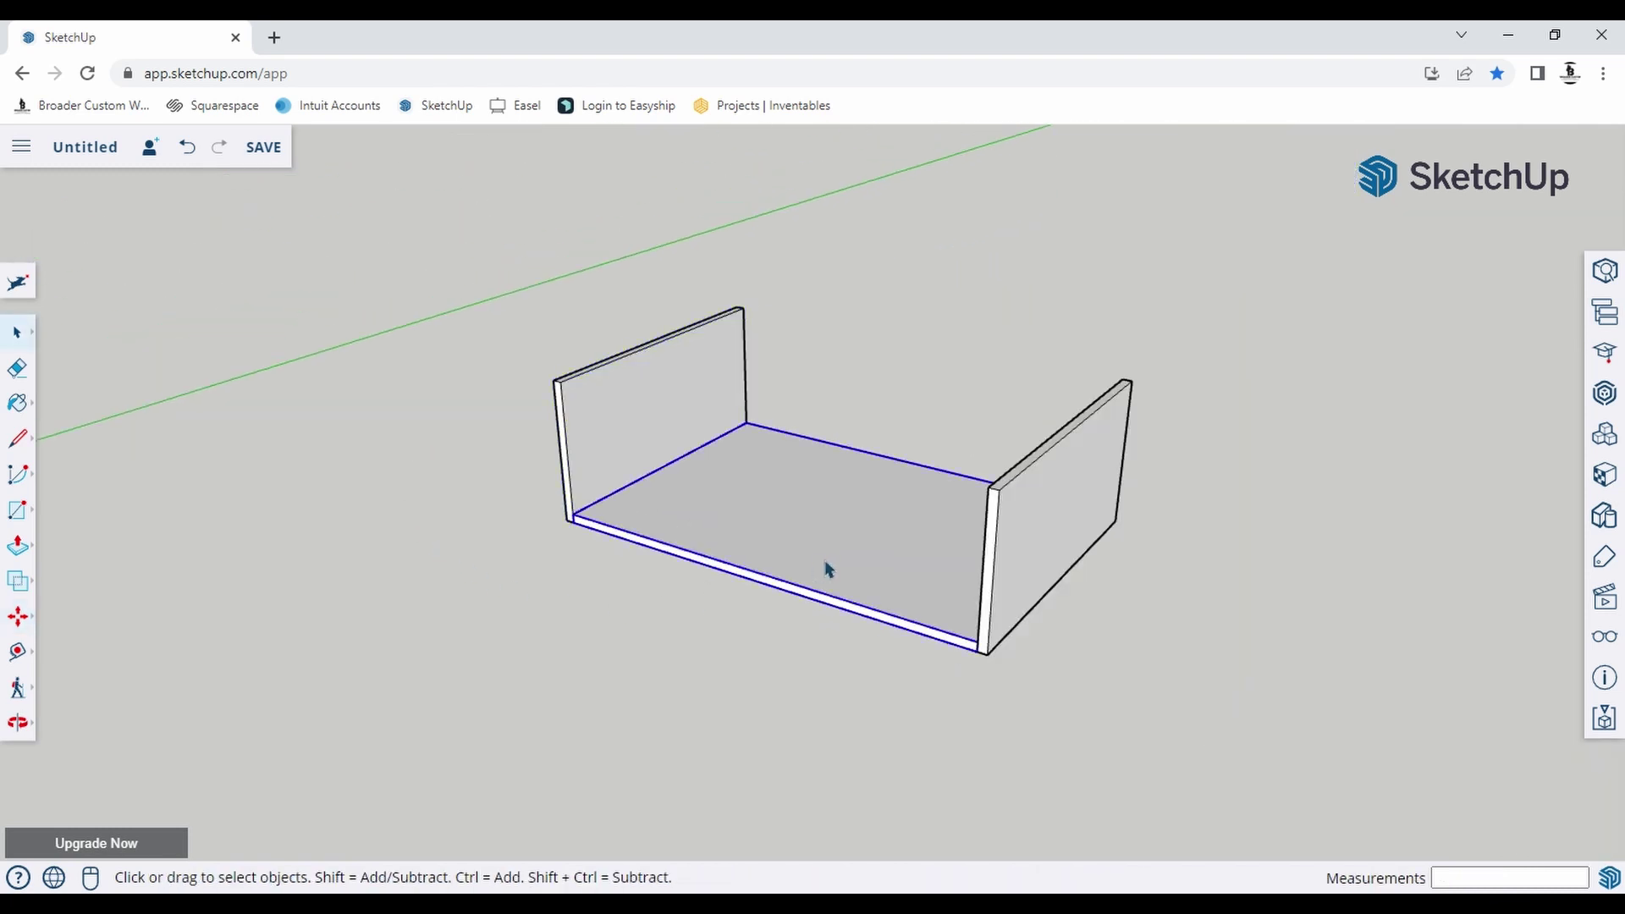
{"action": "key", "text": "ctrl+v"}
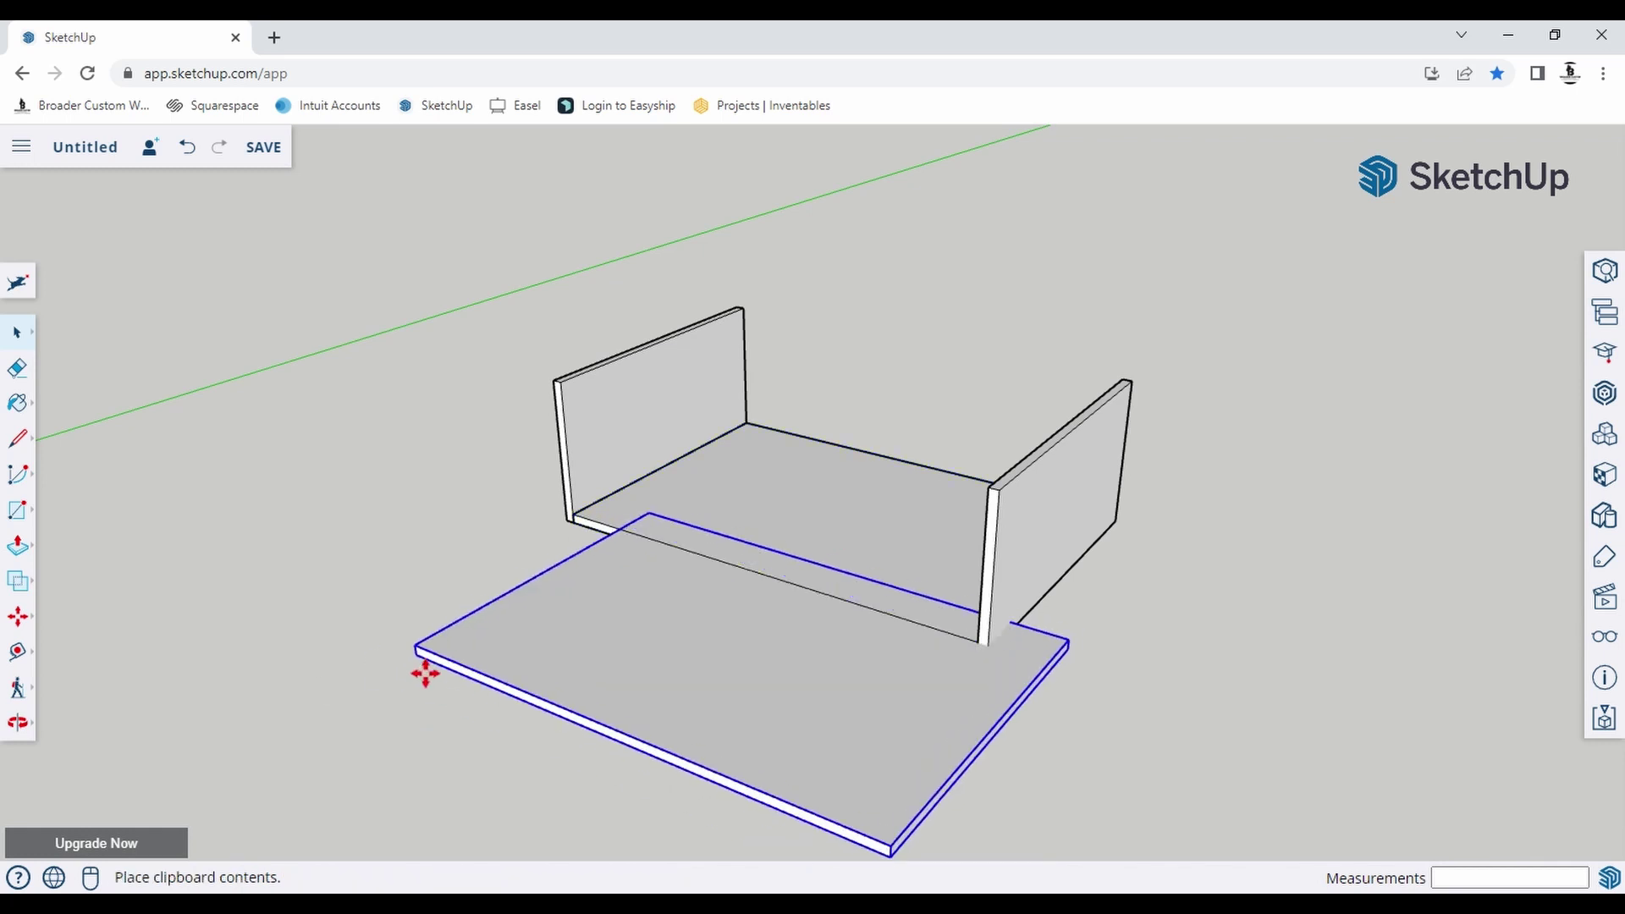
{"action": "left_click", "coordinate": [410, 669]}
Move the pasted flat board by its lower front corner onto the second upright's top outer front corner.
{"action": "scroll", "coordinate": [410, 671], "scroll_direction": "up", "scroll_amount": 5}
{"action": "left_click", "coordinate": [427, 674]}
{"action": "scroll", "coordinate": [473, 761], "scroll_direction": "down", "scroll_amount": 5}
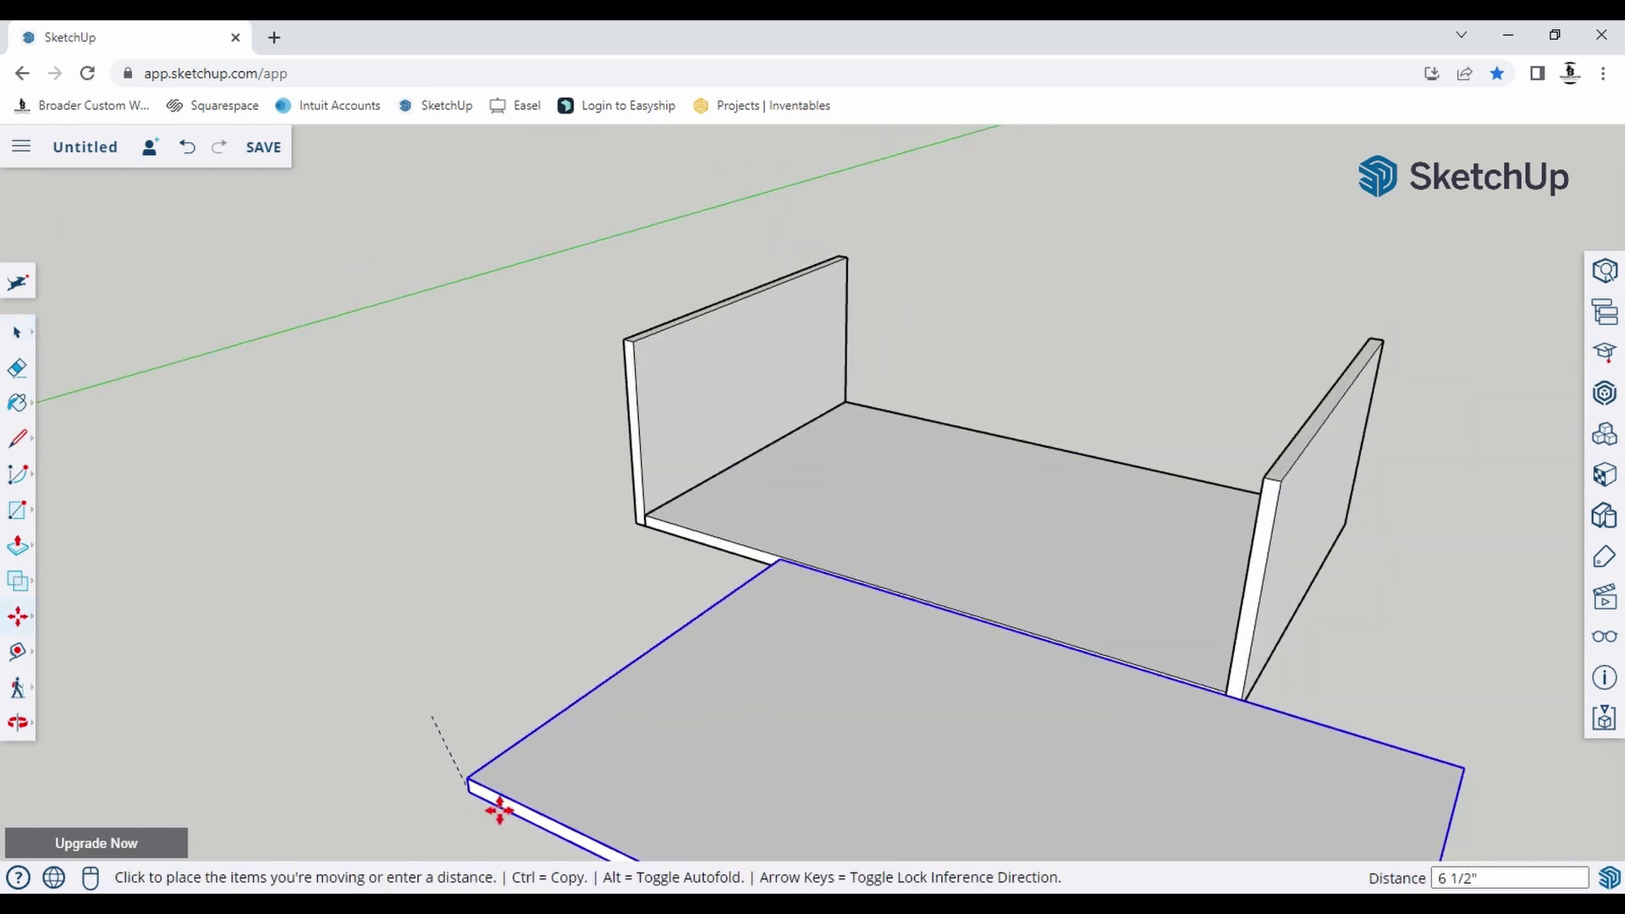
{"action": "scroll", "coordinate": [675, 352], "scroll_direction": "up", "scroll_amount": 6}
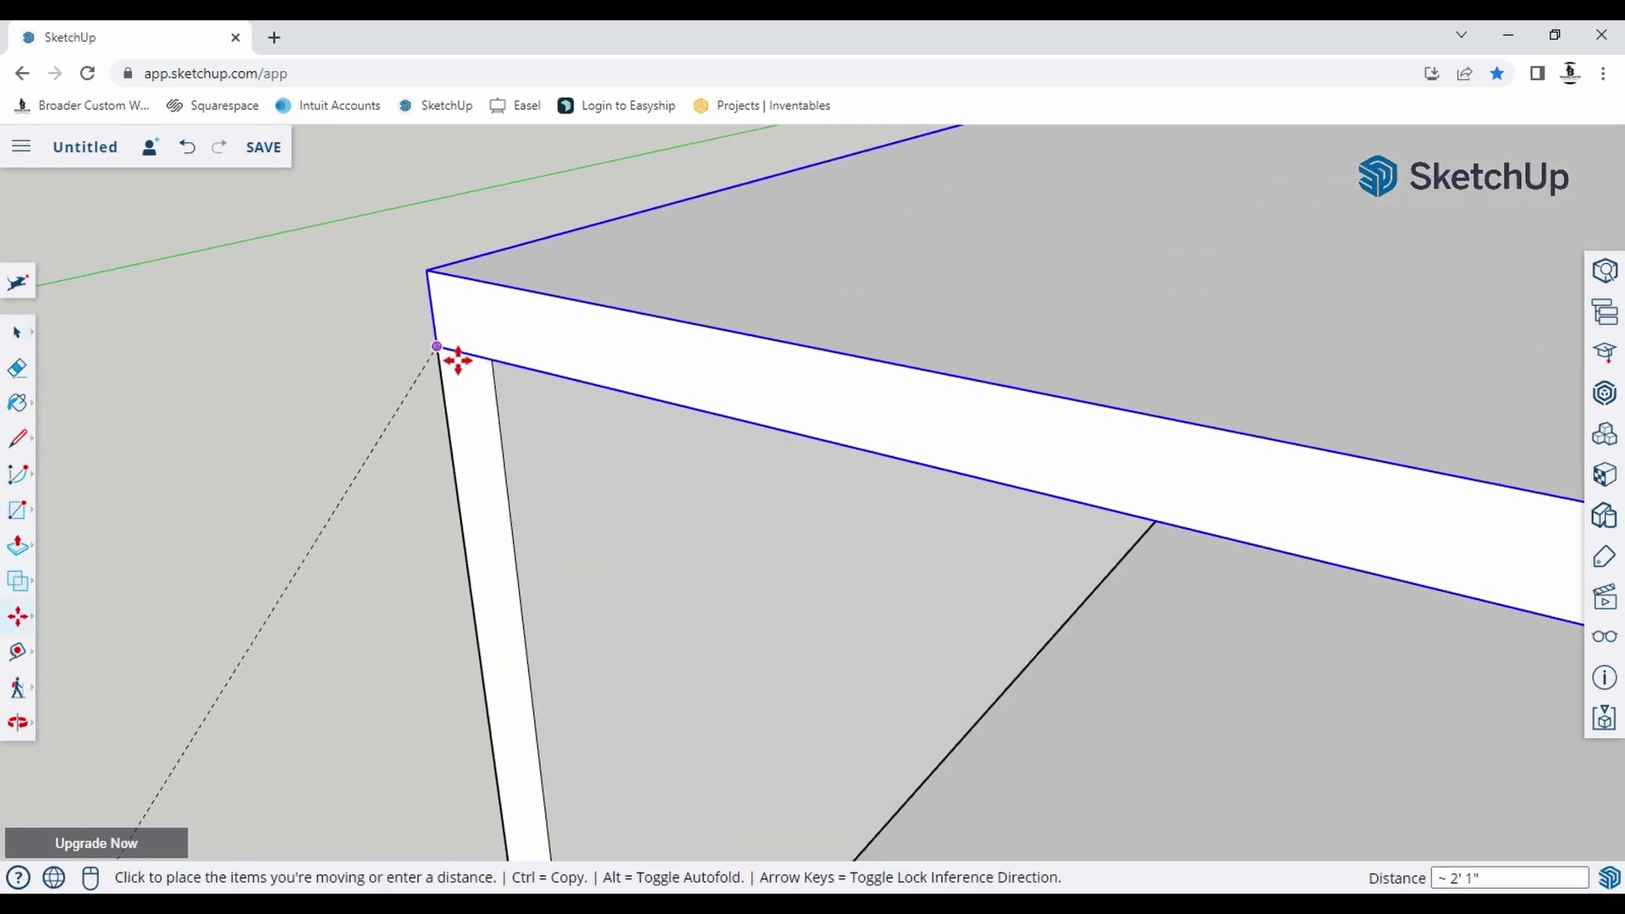
{"action": "left_click", "coordinate": [453, 355]}
Open the top board's group, Push/Pull its short end face outward 1 1/2" flush with the upright's outer face, and close the group.
{"action": "scroll", "coordinate": [355, 352], "scroll_direction": "down", "scroll_amount": 5}
{"action": "scroll", "coordinate": [461, 355], "scroll_direction": "up", "scroll_amount": 1}
{"action": "middle_click_drag", "start_coordinate": [973, 468], "coordinate": [964, 471]}
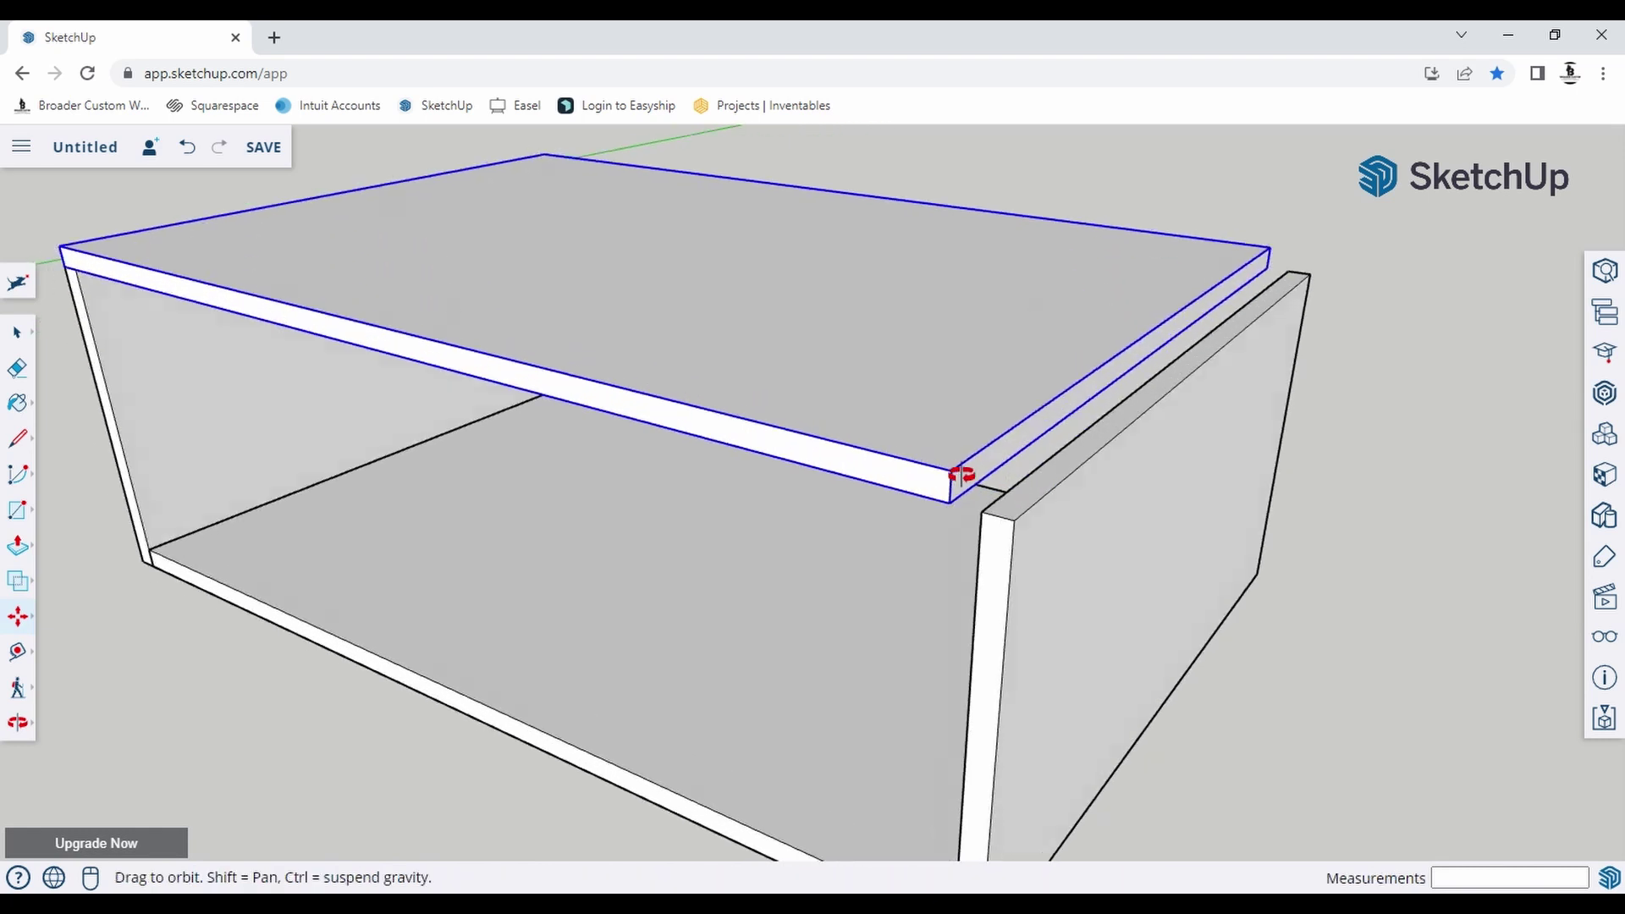
{"action": "scroll", "coordinate": [880, 457], "scroll_direction": "up", "scroll_amount": 2}
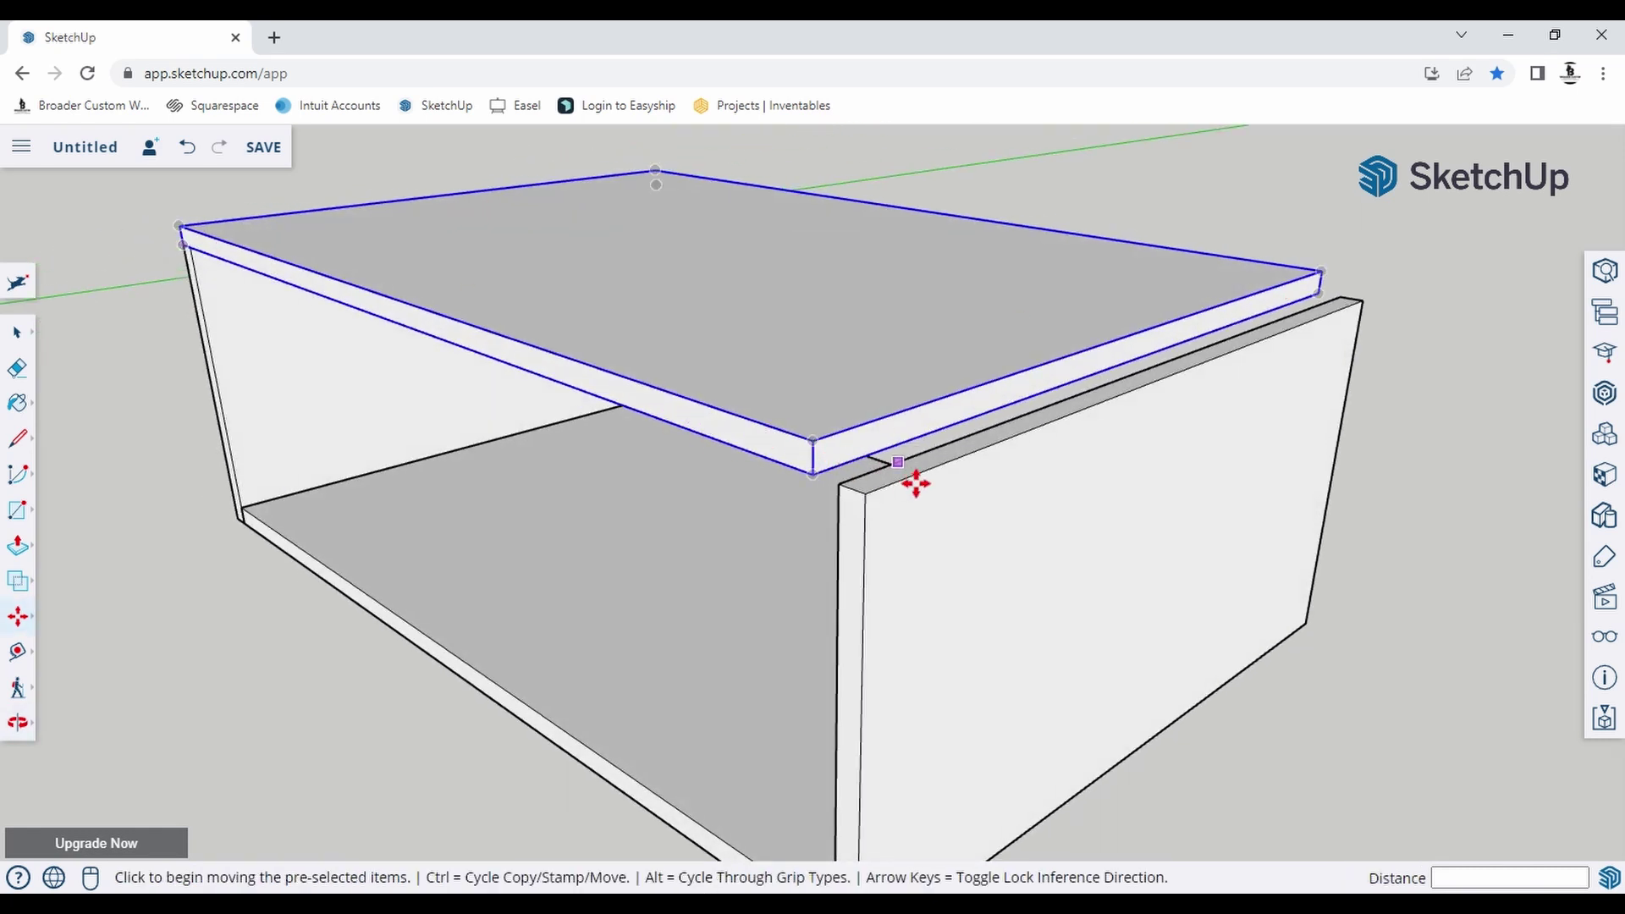
{"action": "key", "text": "space"}
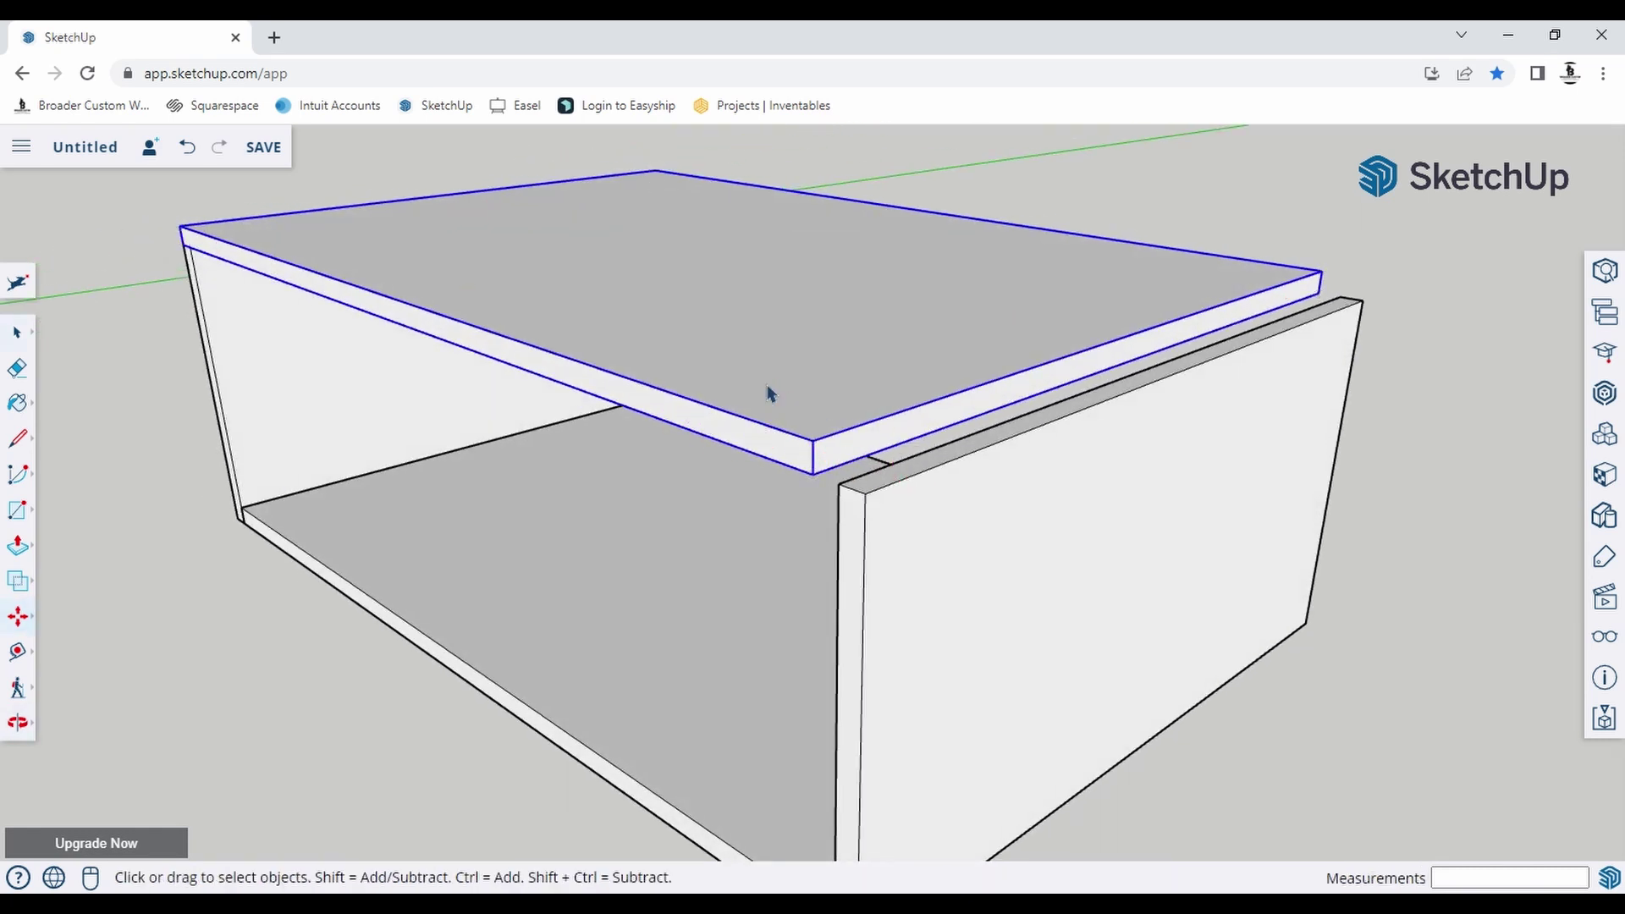
{"action": "double_click", "coordinate": [767, 315]}
{"action": "key", "text": "p"}
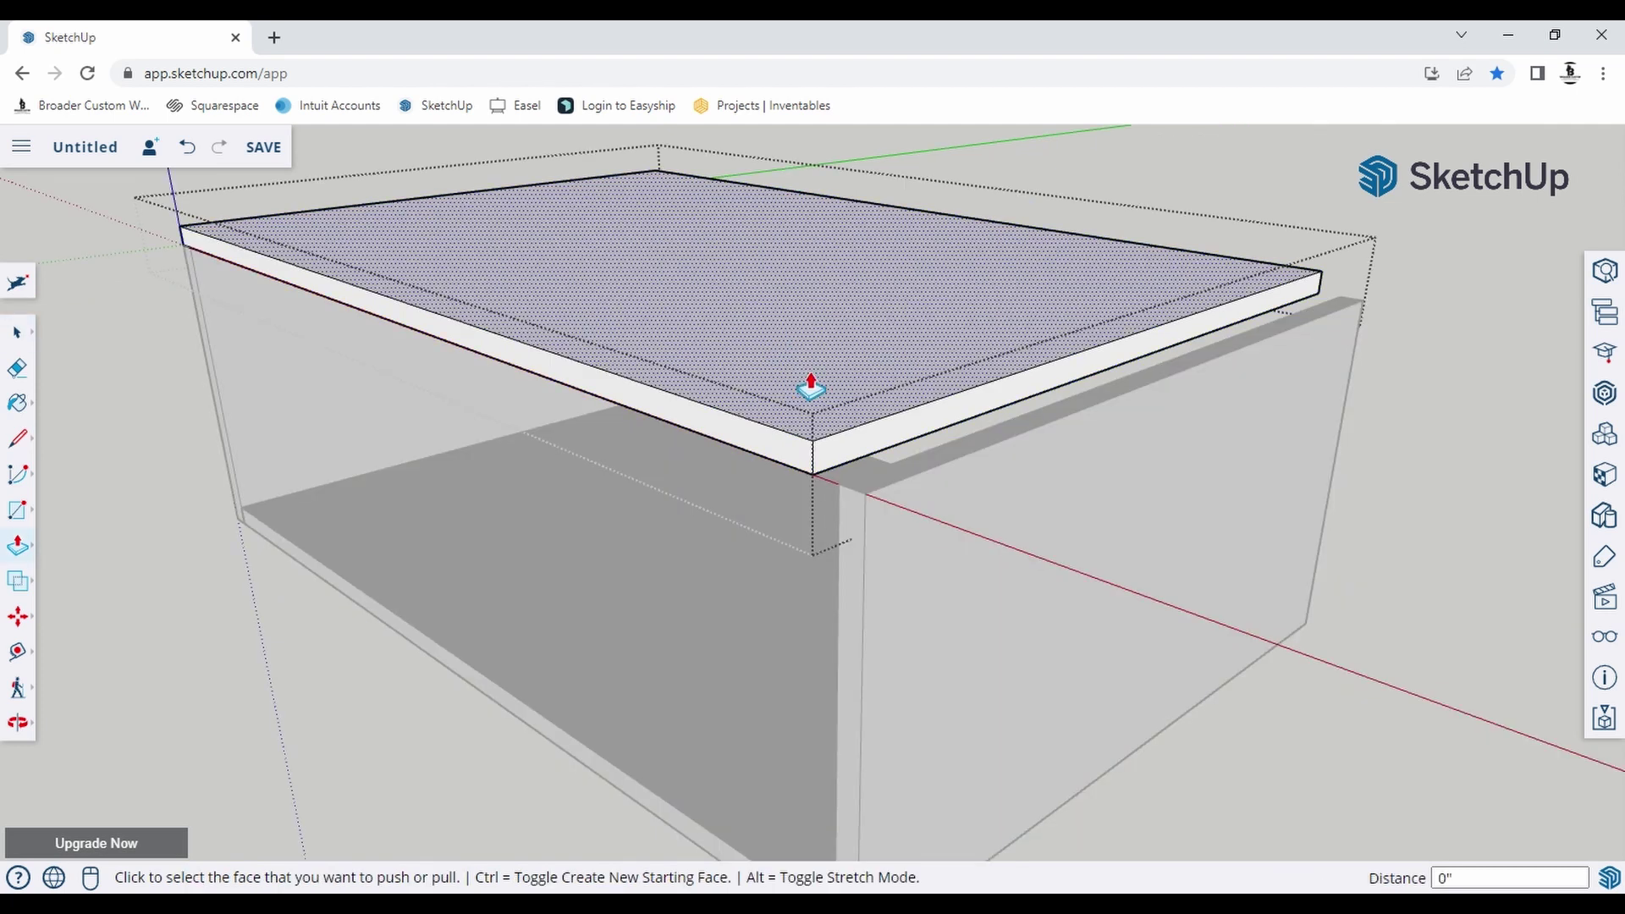
{"action": "left_click", "coordinate": [897, 444]}
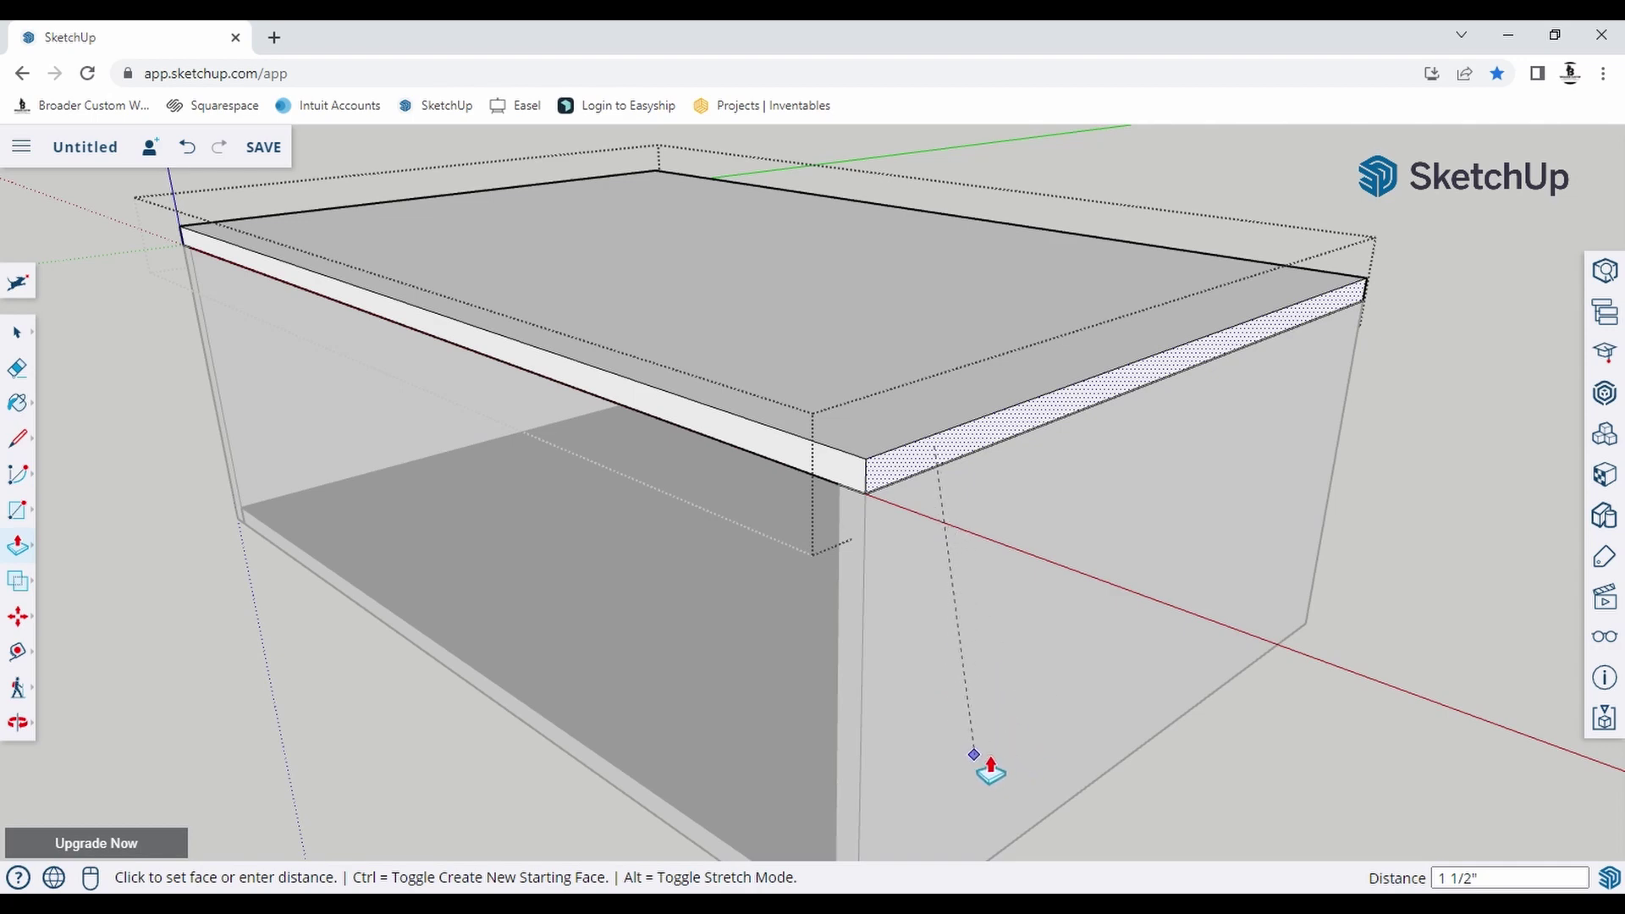
{"action": "left_click", "coordinate": [948, 662]}
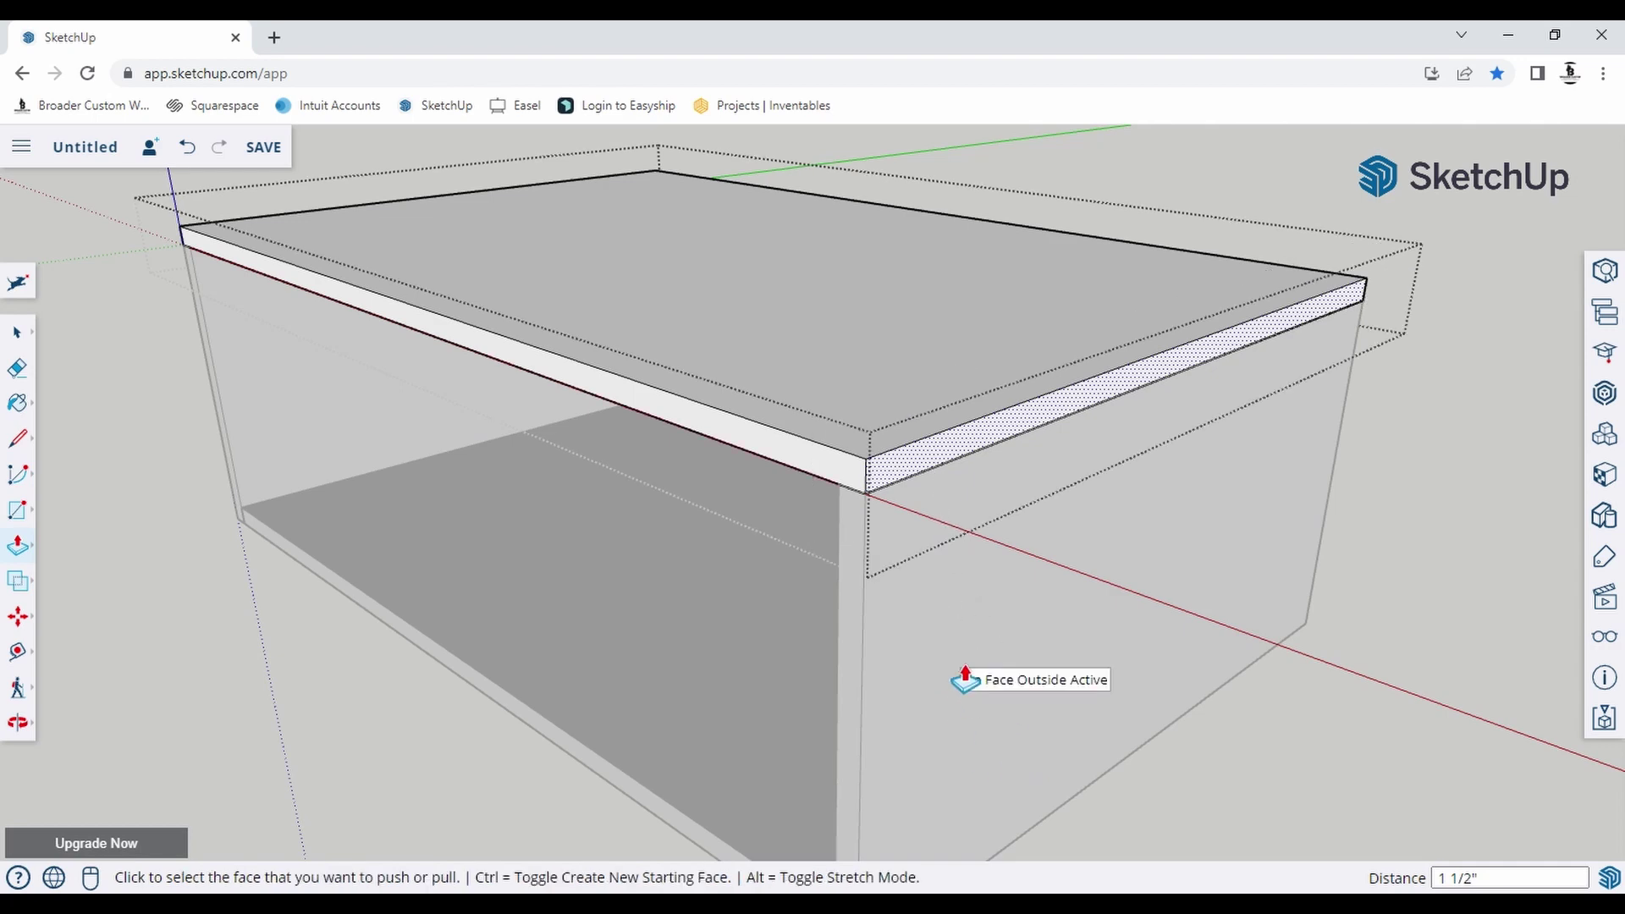
{"action": "scroll", "coordinate": [750, 555], "scroll_direction": "down", "scroll_amount": 8}
{"action": "key", "text": "space"}
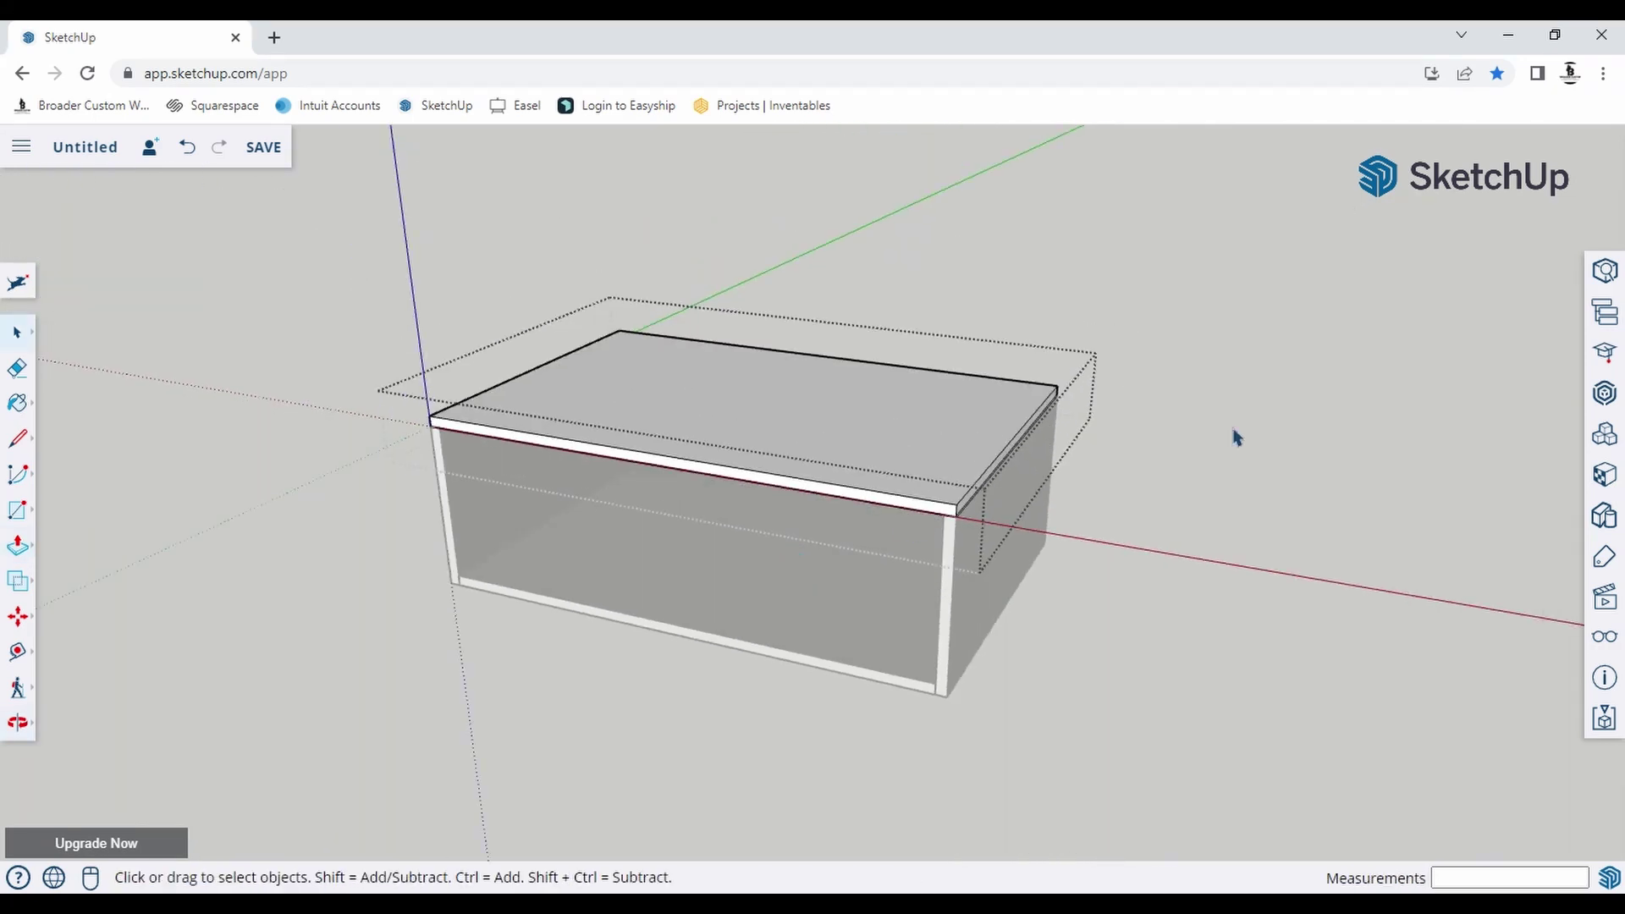
{"action": "middle_click_drag", "start_coordinate": [1134, 435], "coordinate": [787, 587]}
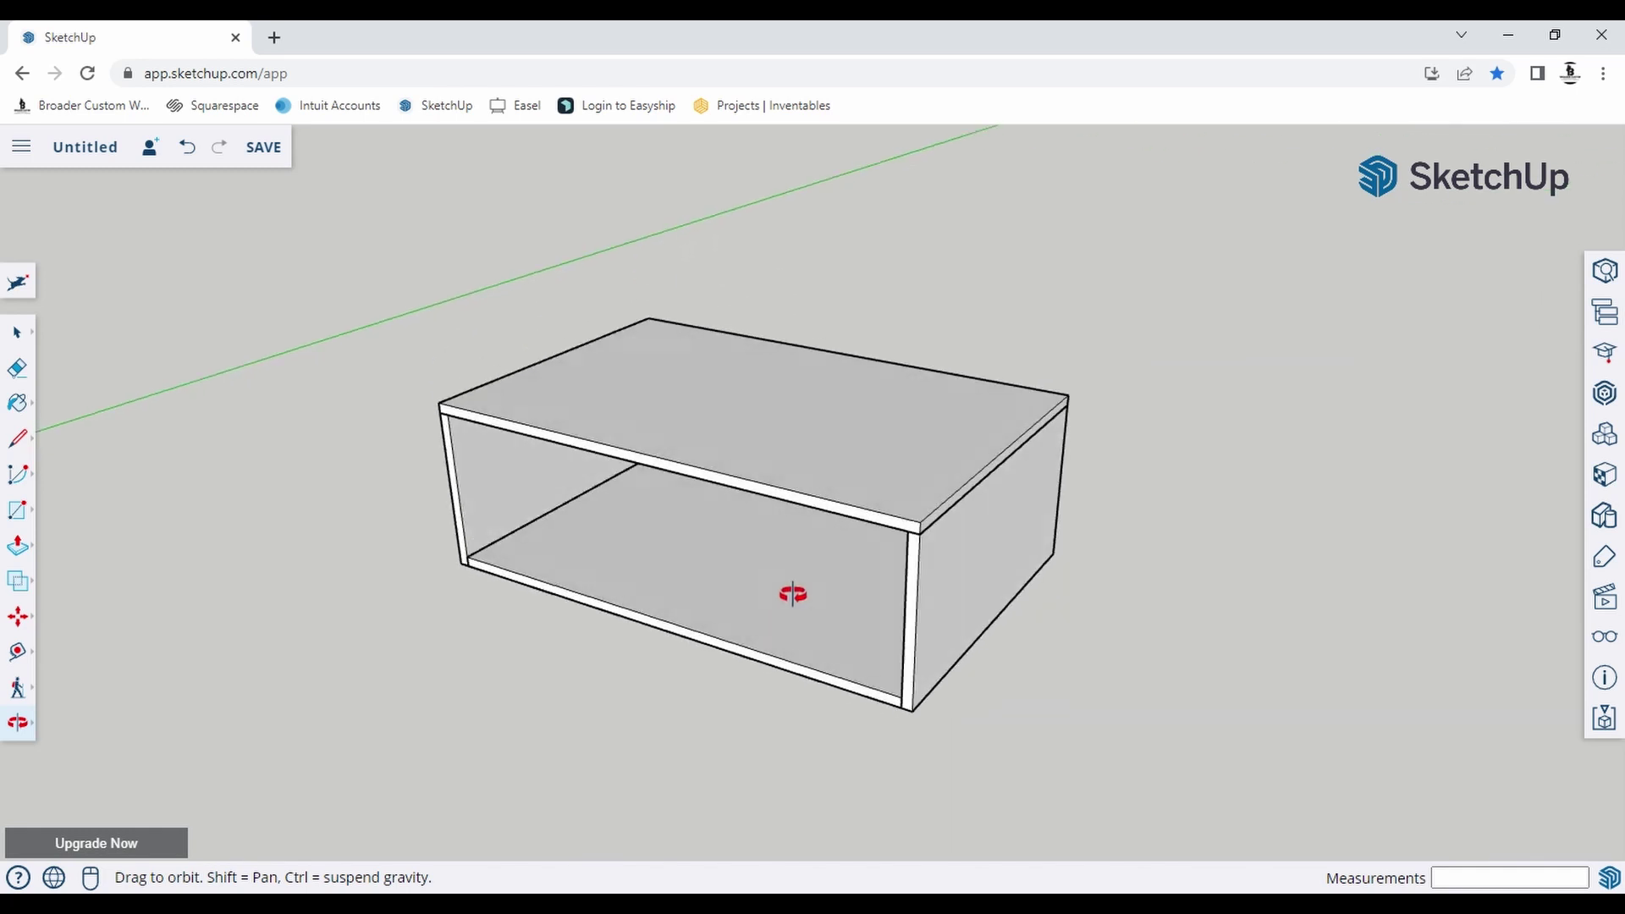
{"action": "scroll", "coordinate": [617, 417], "scroll_direction": "down", "scroll_amount": 3}
{"action": "scroll", "coordinate": [636, 499], "scroll_direction": "up", "scroll_amount": 5}
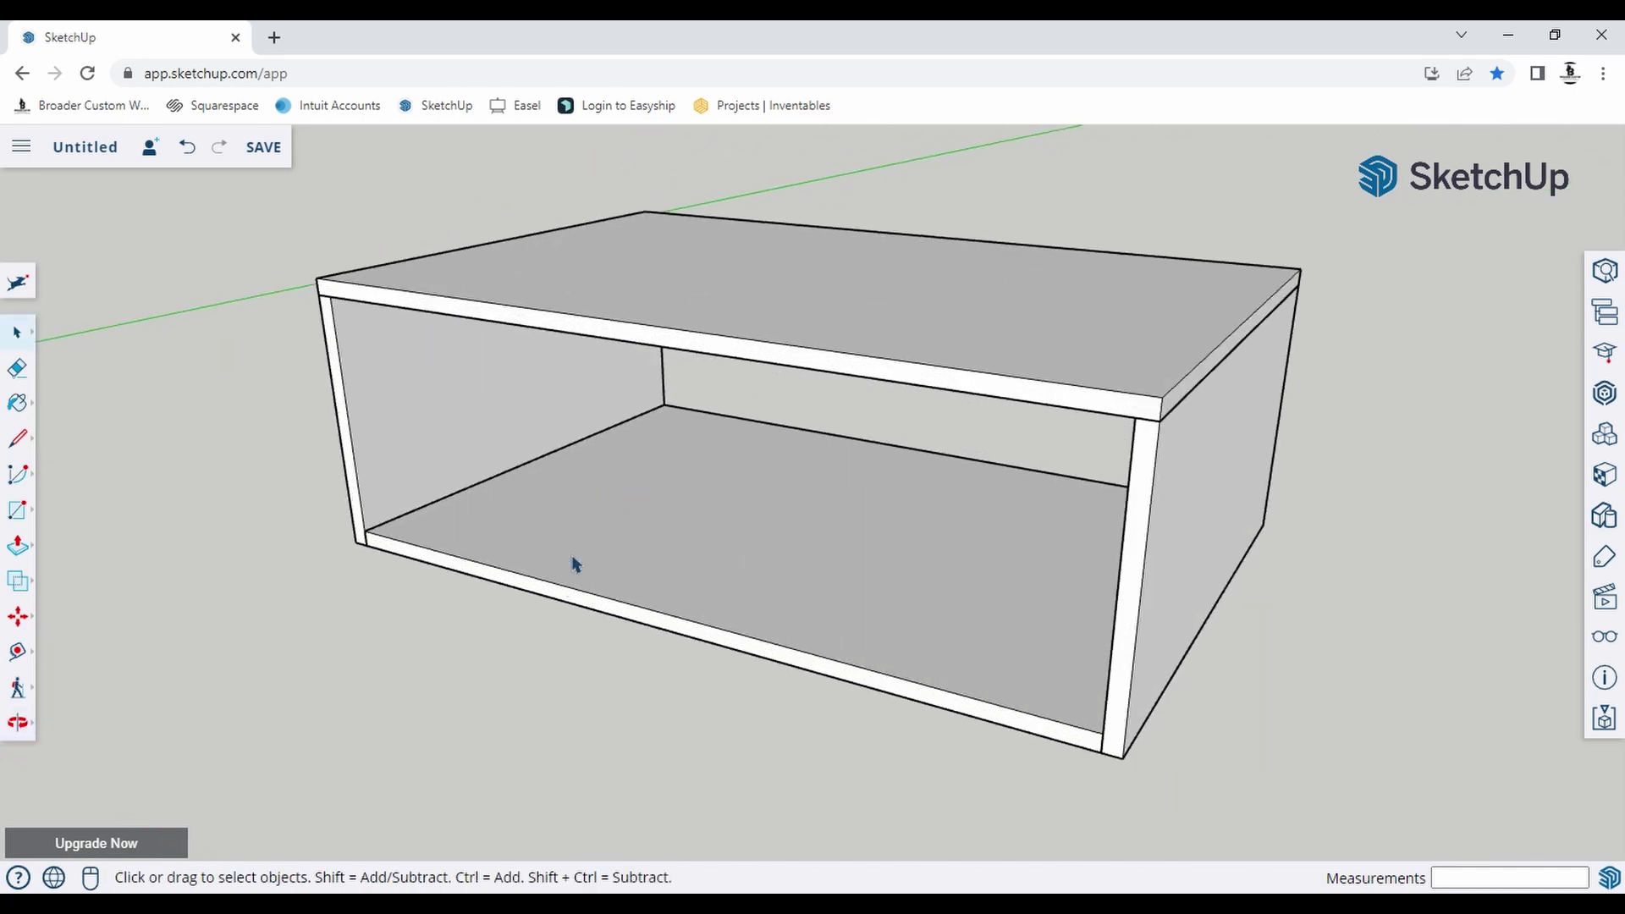
{"action": "key", "text": "l"}
{"action": "scroll", "coordinate": [812, 499], "scroll_direction": "down", "scroll_amount": 3}
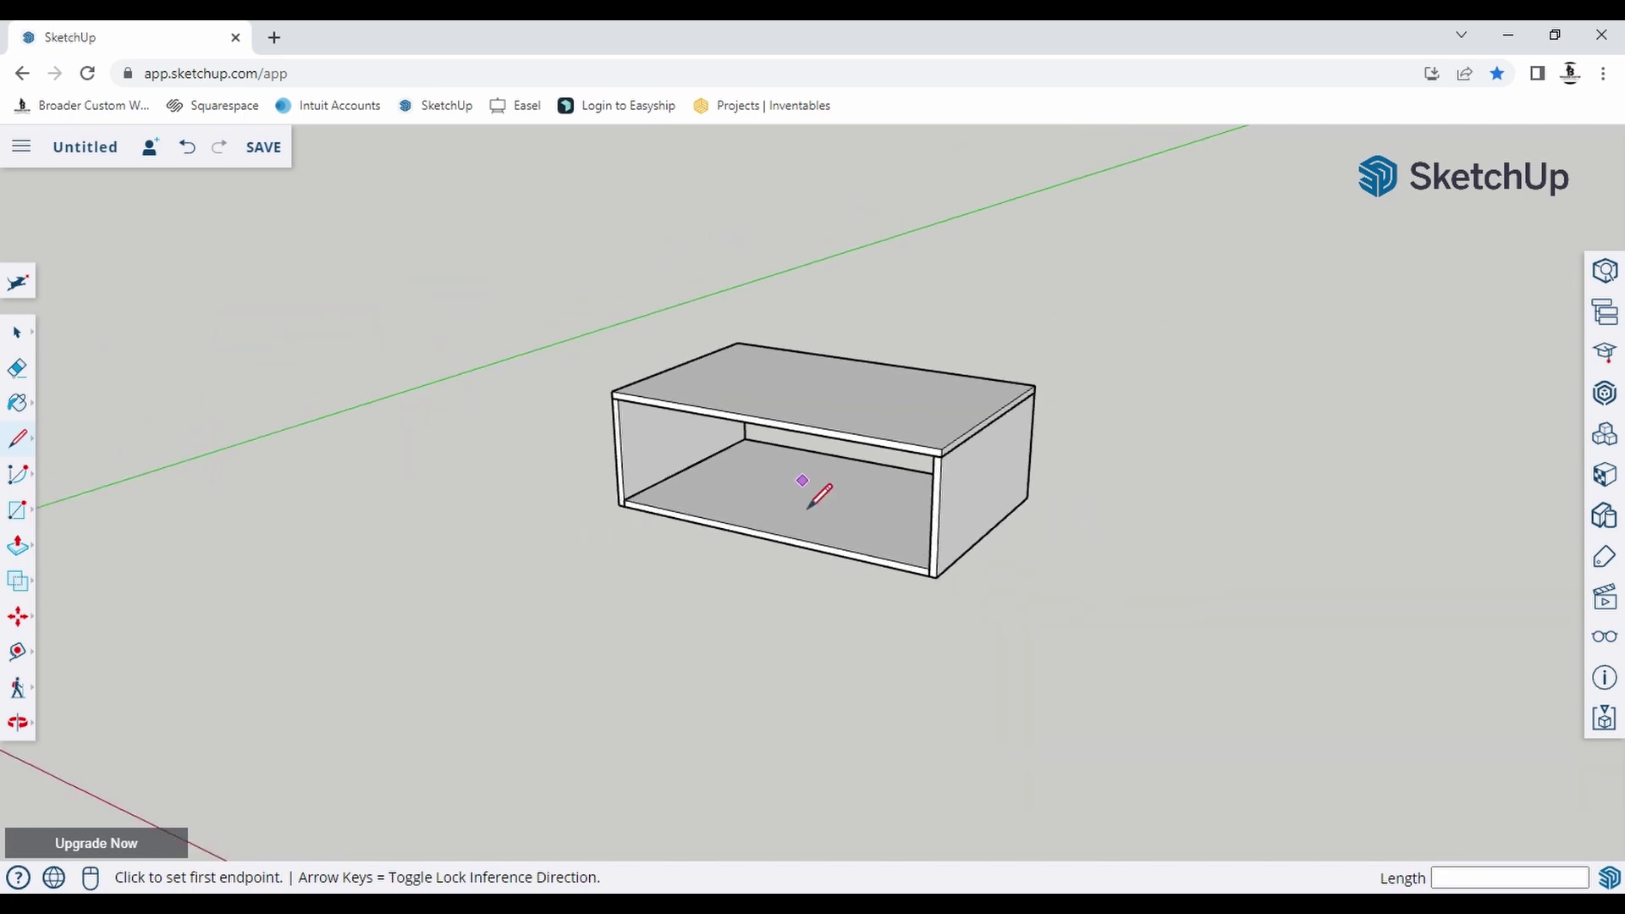
{"action": "key", "text": "space"}
{"action": "scroll", "coordinate": [771, 525], "scroll_direction": "up", "scroll_amount": 3}
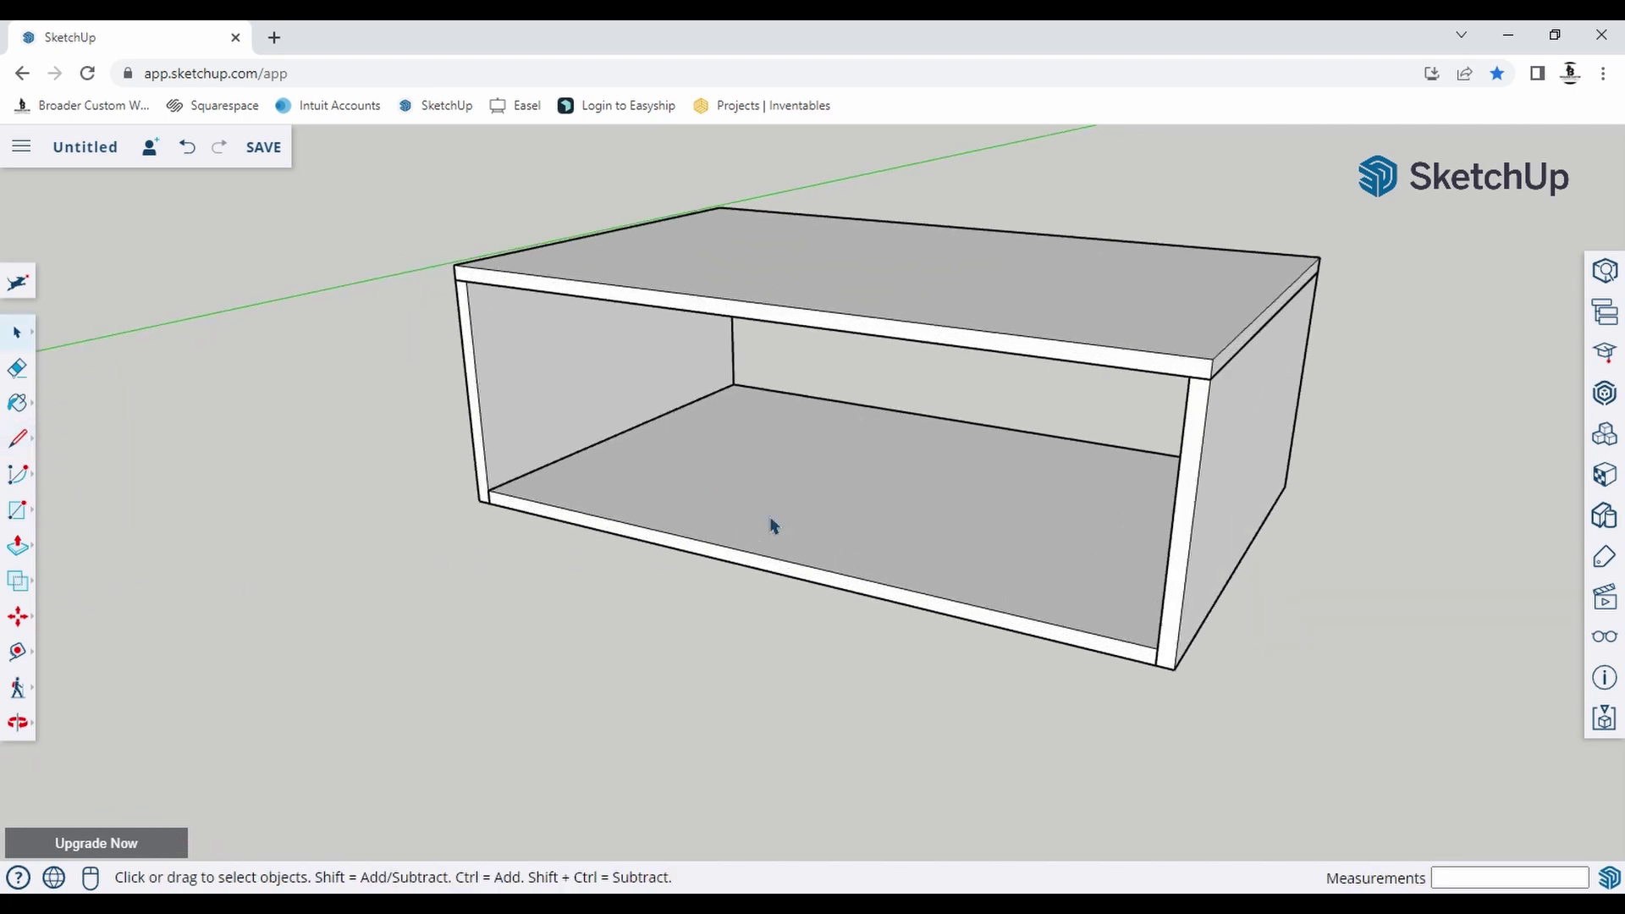
Draw a closed outline with the Line tool around the box's front opening, 3' by 11 1/4", joining its inside corners.
{"action": "key", "text": "l"}
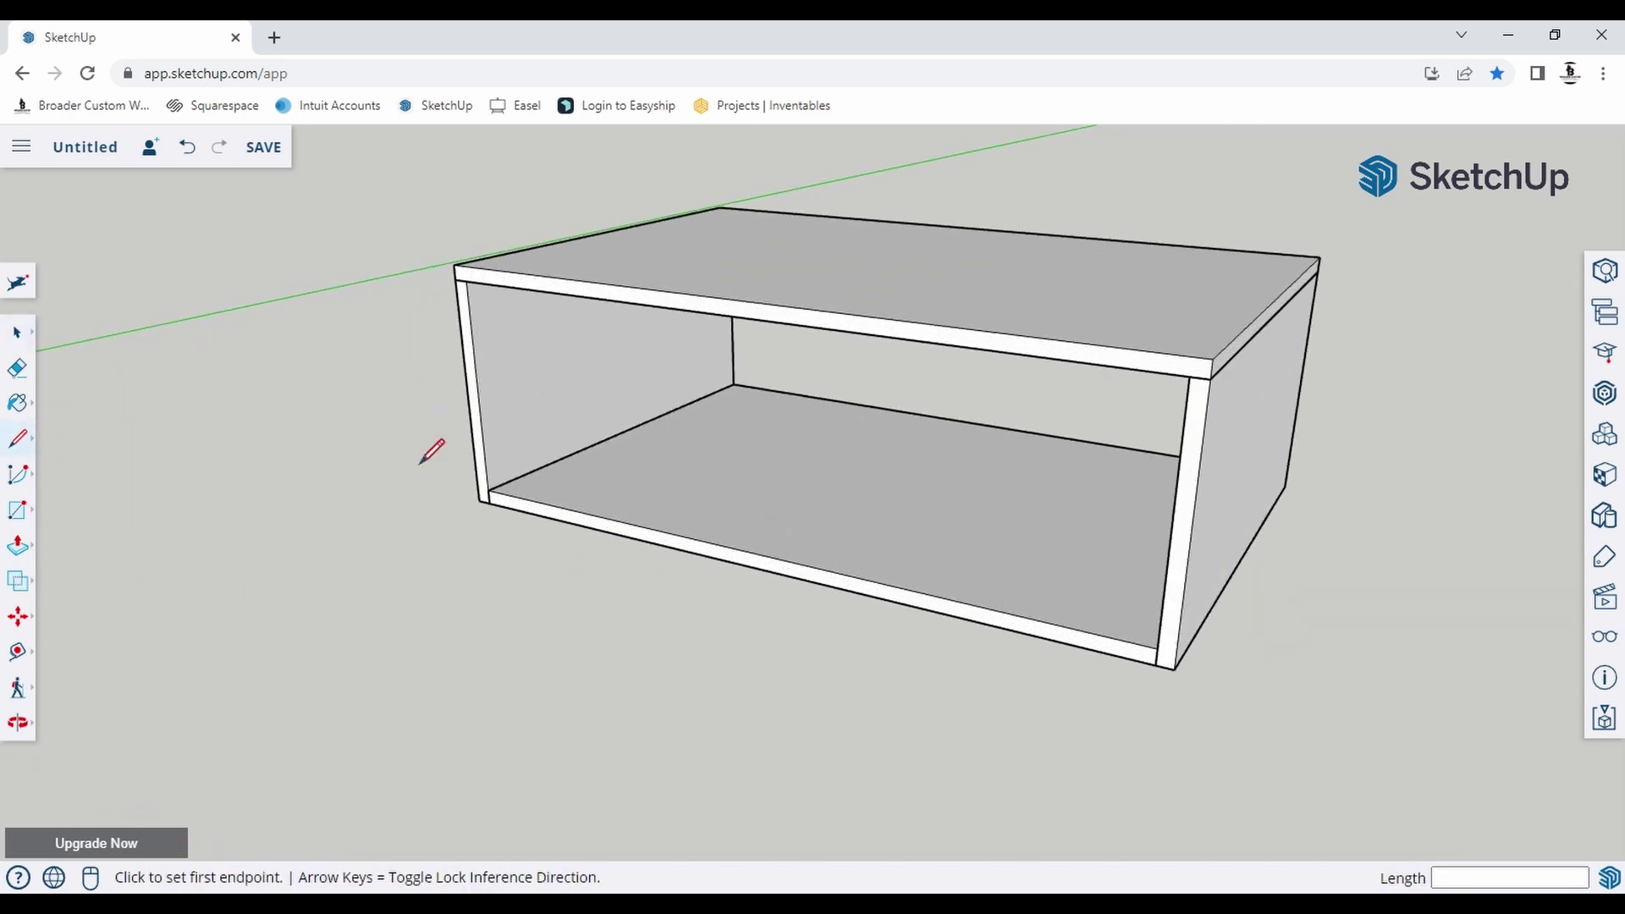
{"action": "mouse_move", "coordinate": [24, 441]}
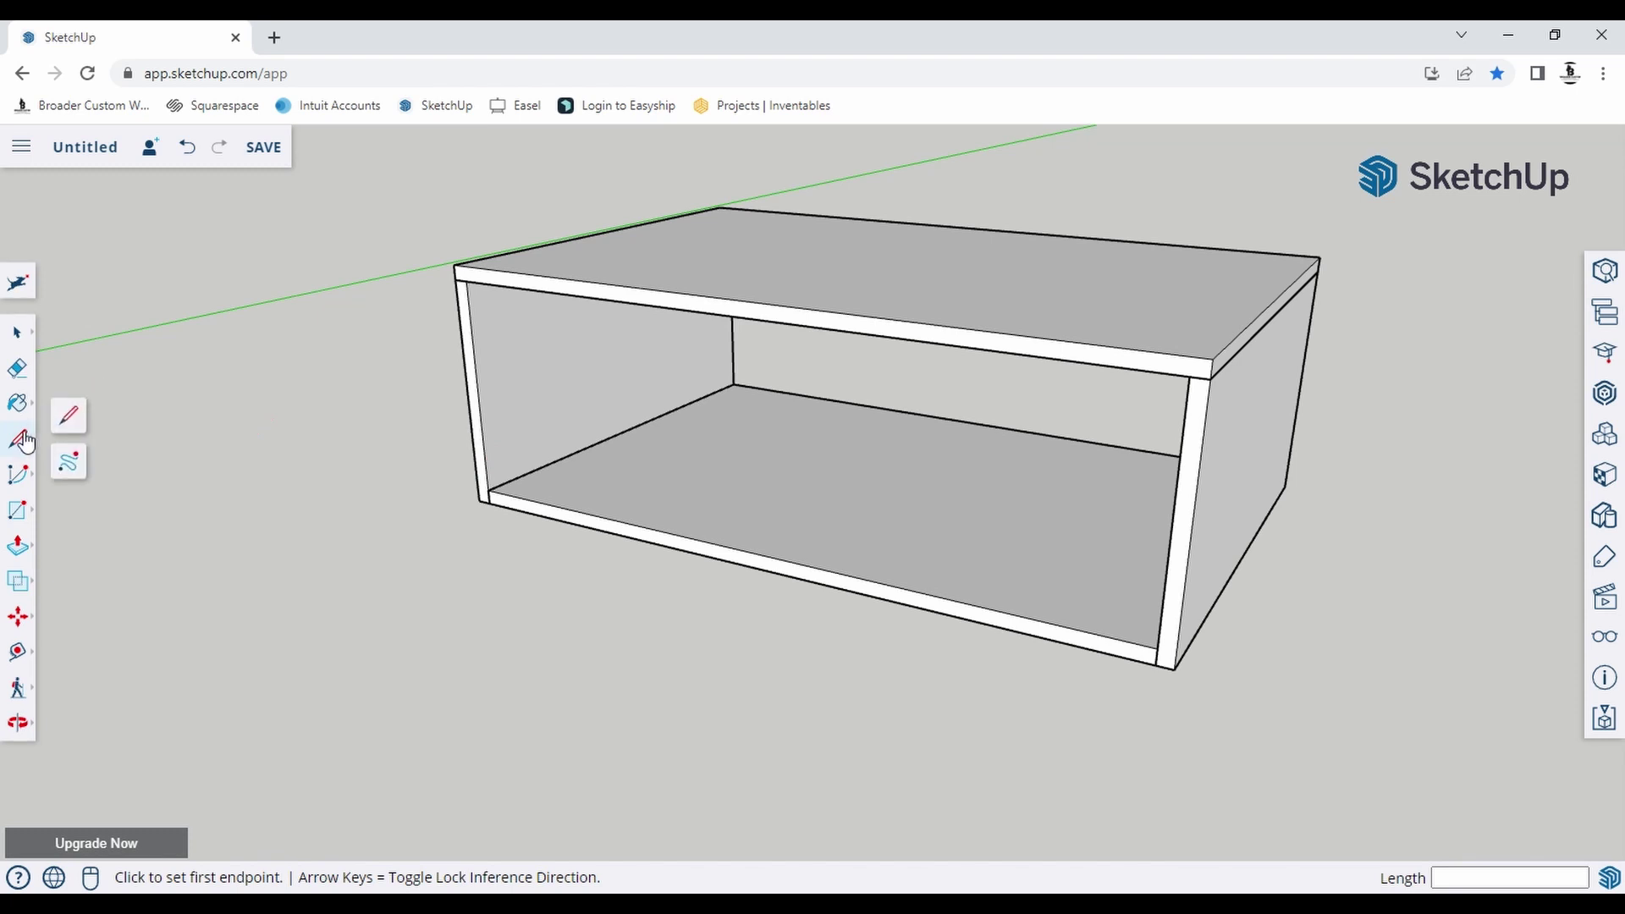
{"action": "left_click", "coordinate": [76, 427]}
{"action": "scroll", "coordinate": [550, 374], "scroll_direction": "up", "scroll_amount": 2}
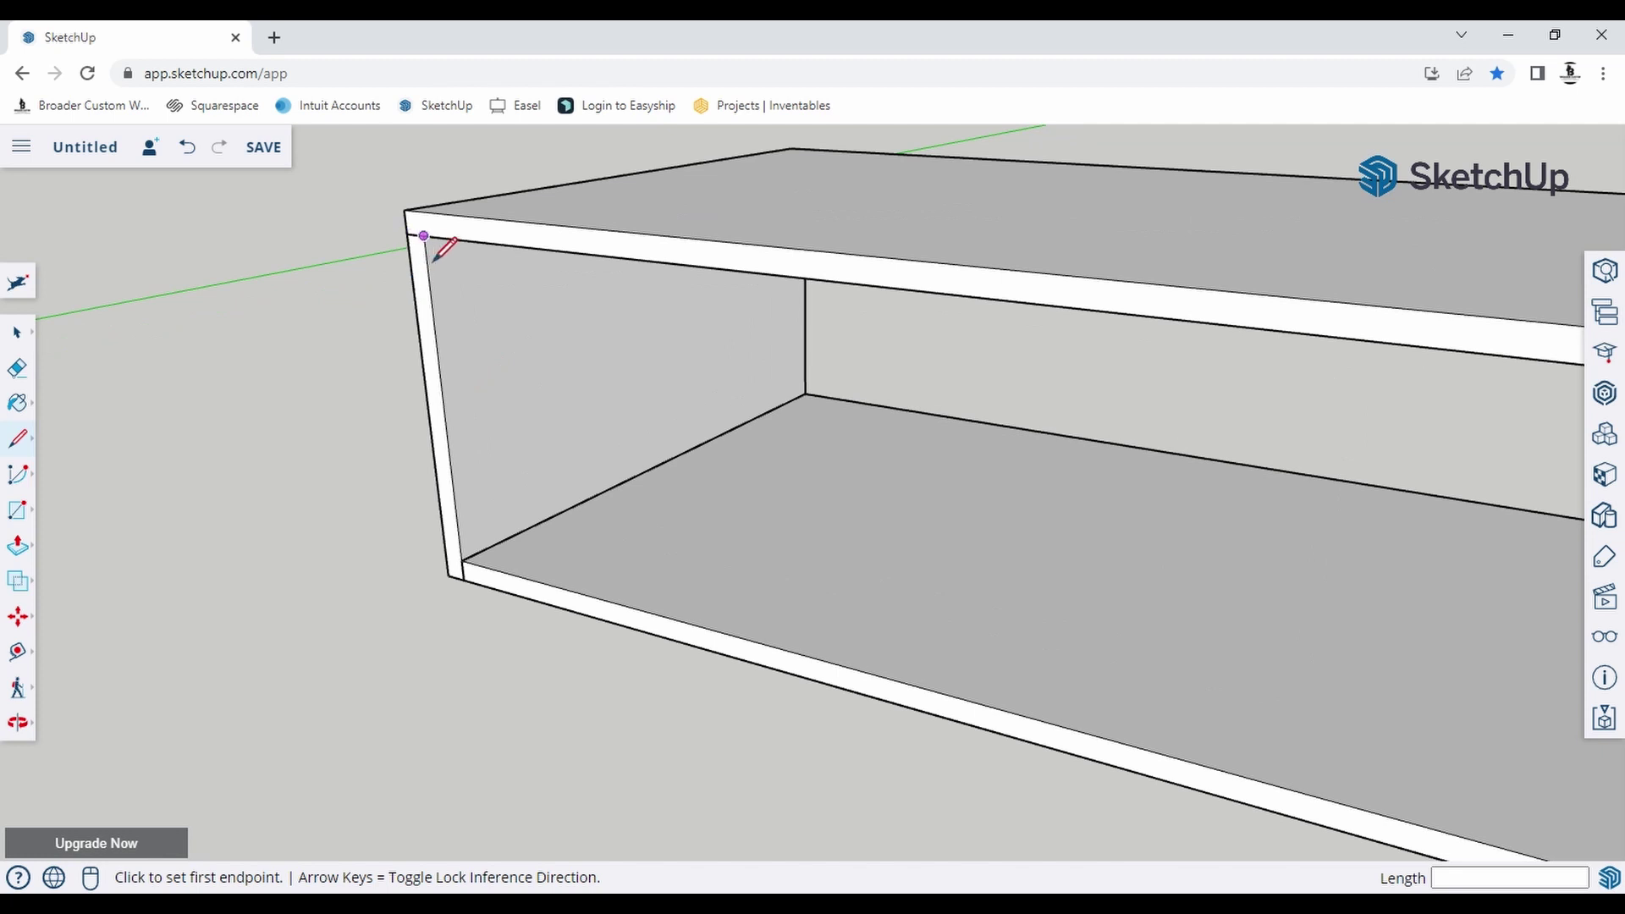
{"action": "left_click", "coordinate": [424, 236]}
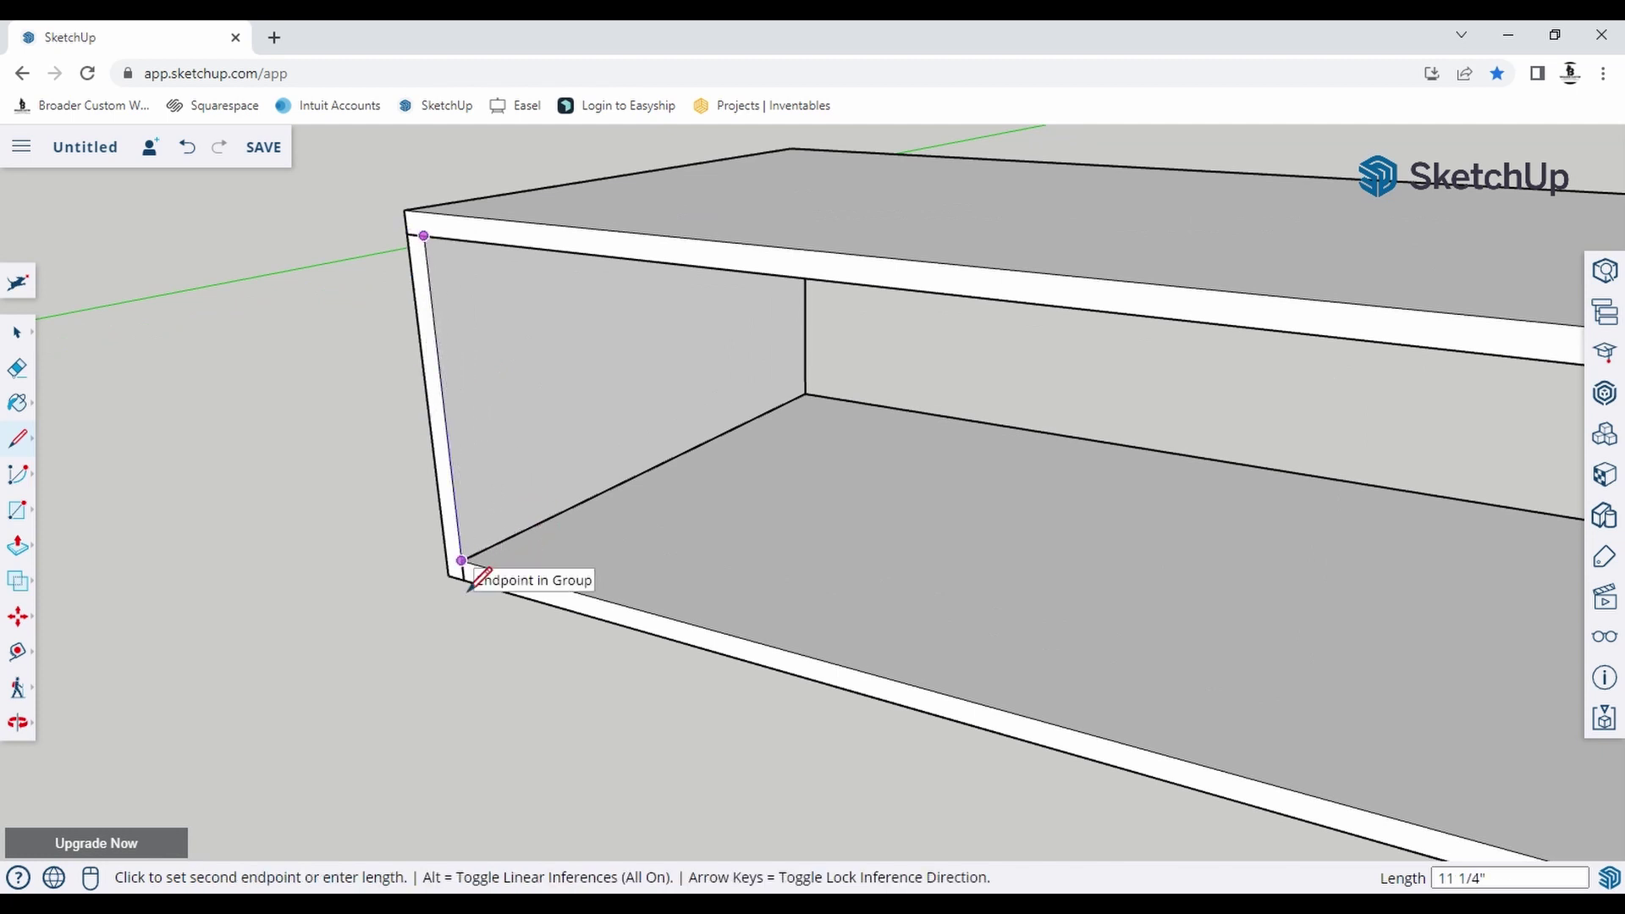
{"action": "scroll", "coordinate": [272, 561], "scroll_direction": "down", "scroll_amount": 5}
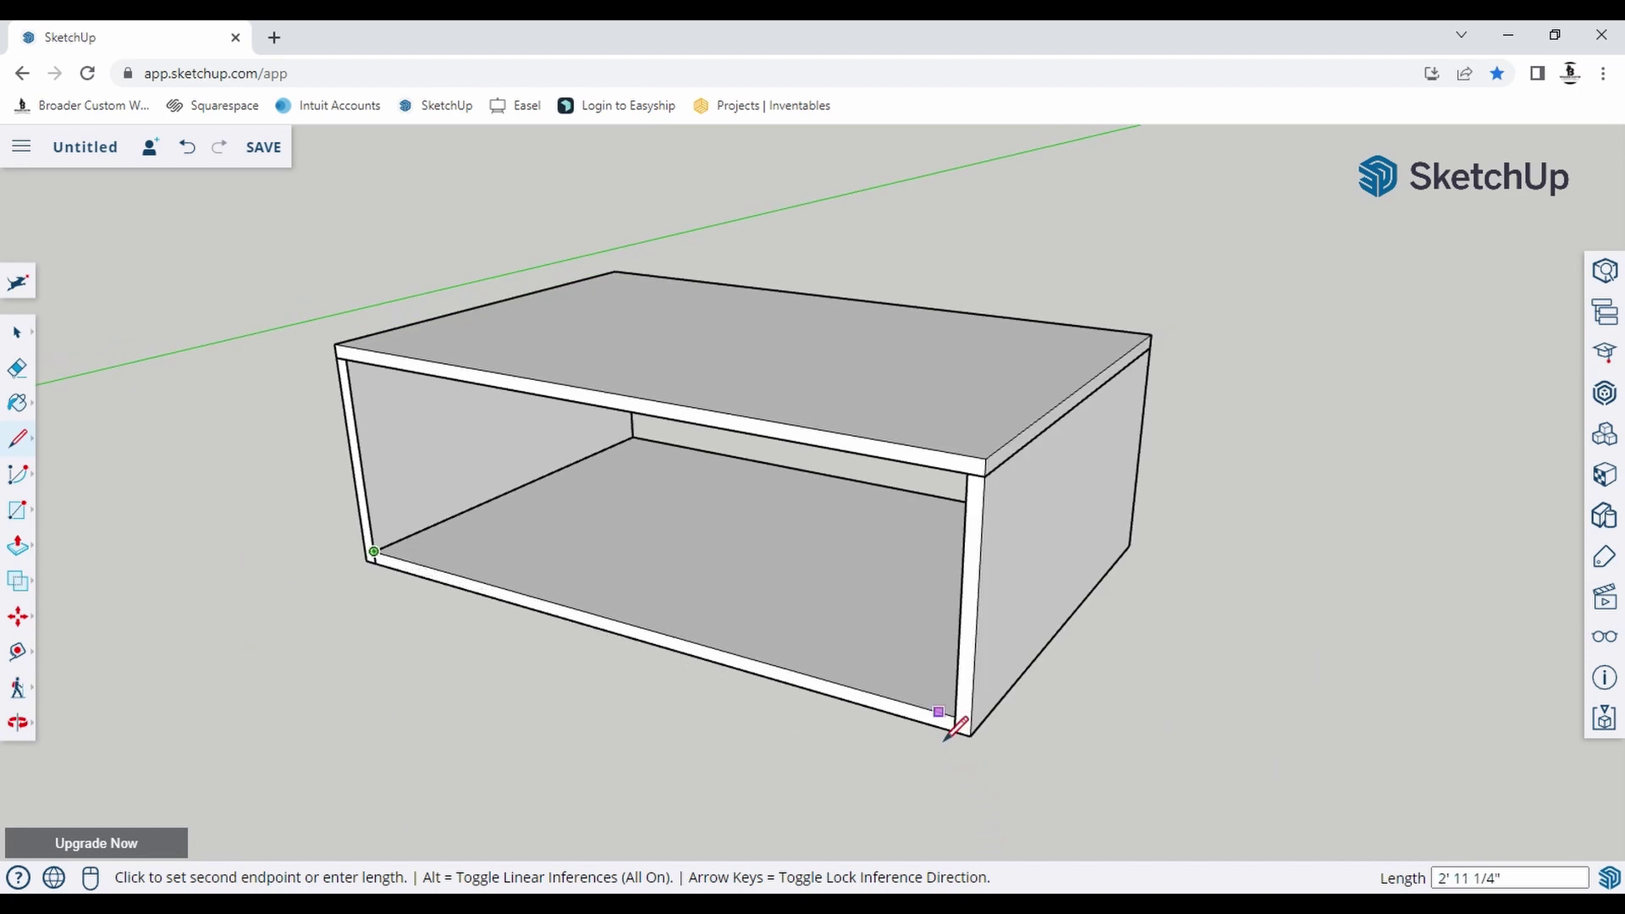
{"action": "left_click", "coordinate": [955, 719]}
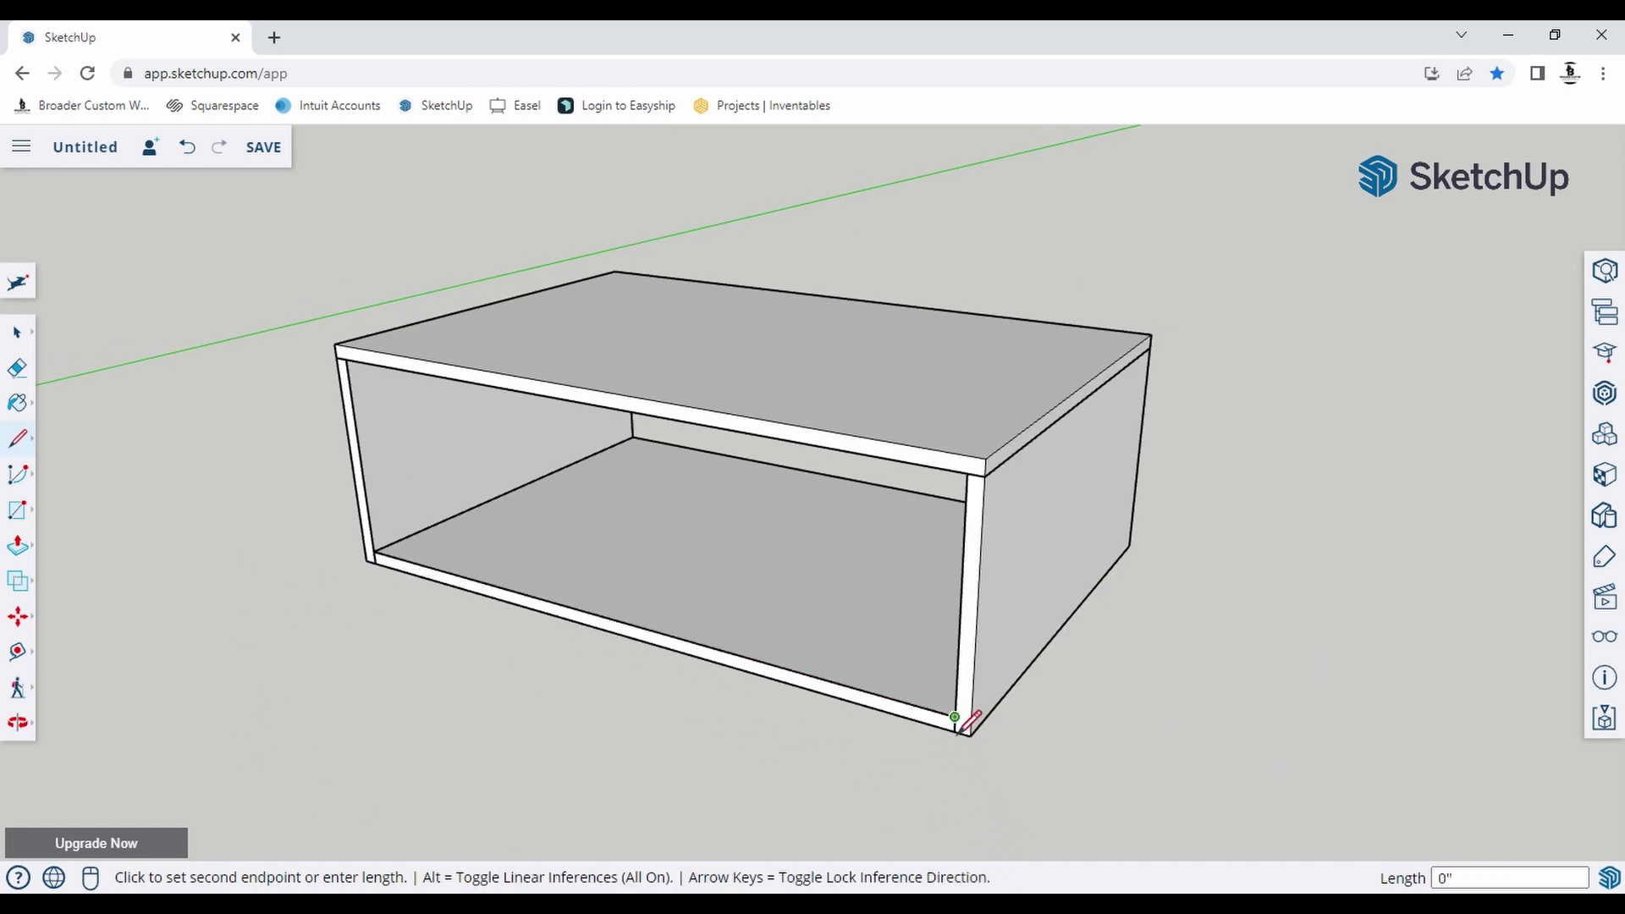
{"action": "left_click", "coordinate": [969, 476]}
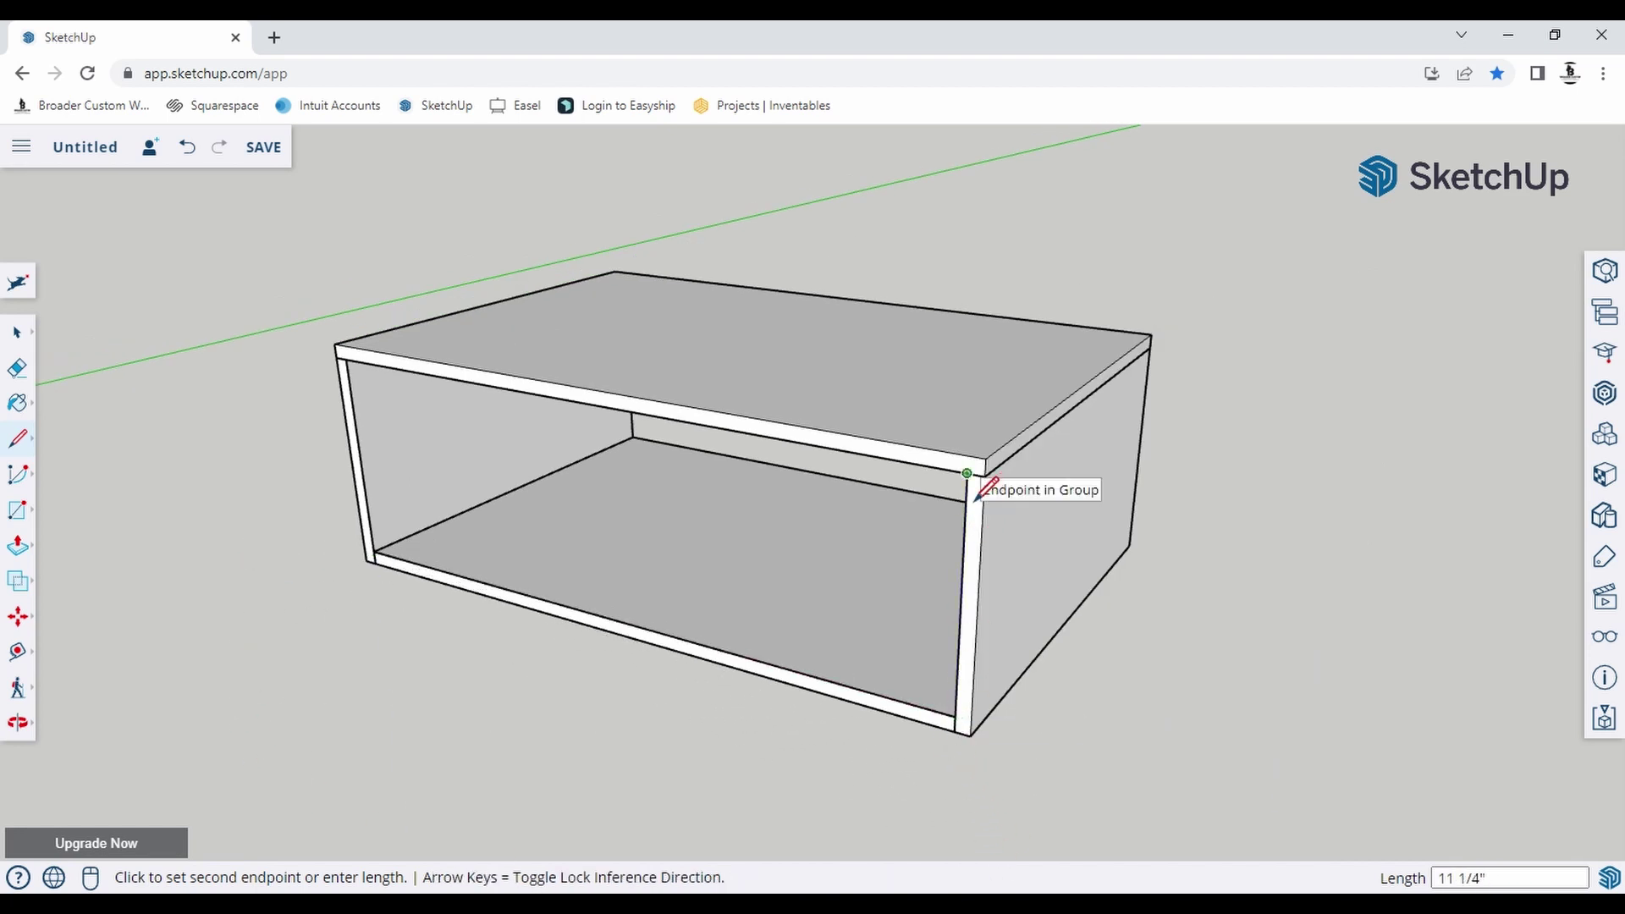
{"action": "left_click", "coordinate": [355, 385]}
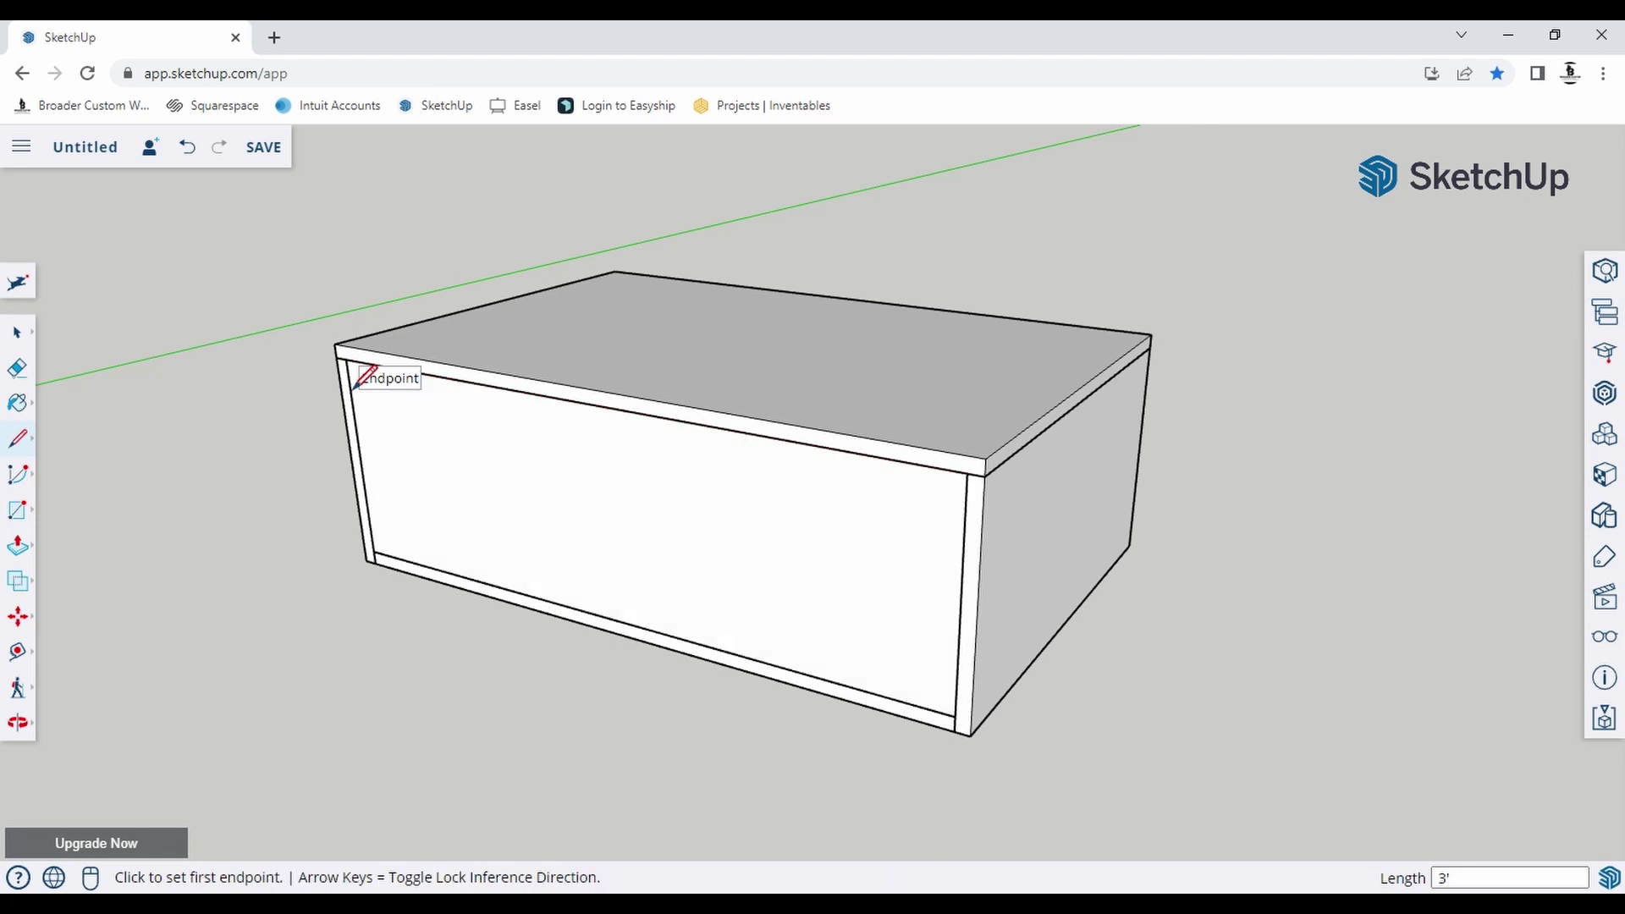
{"action": "key", "text": "space"}
Select the new face across the box's front opening together with its four border edges and make them a group.
{"action": "left_click", "coordinate": [871, 565]}
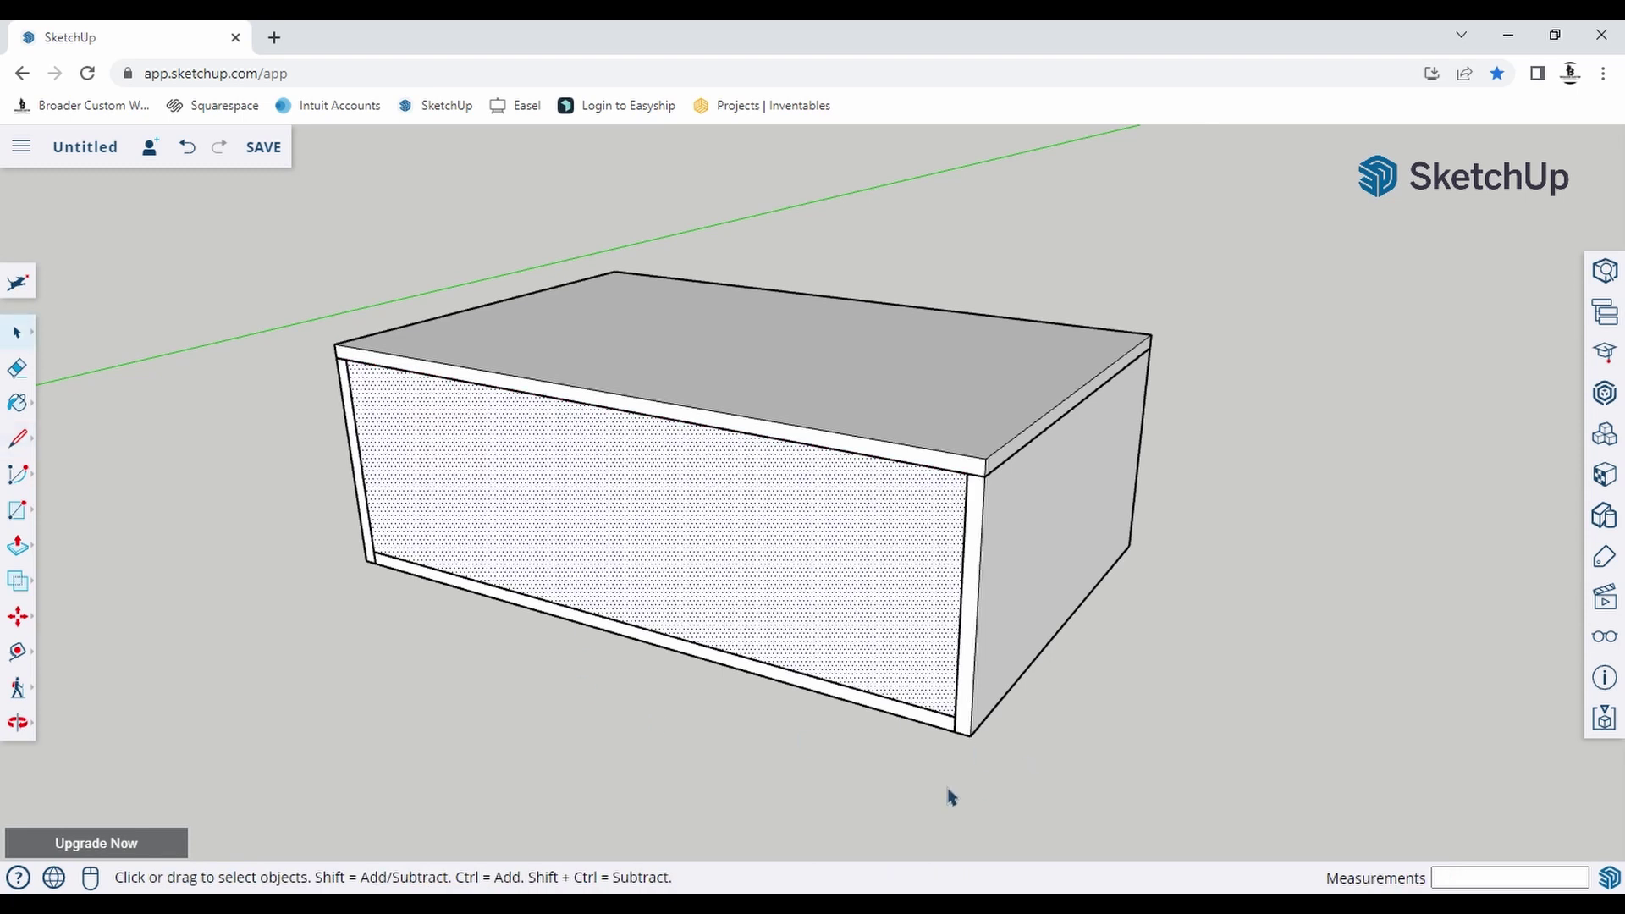
{"action": "left_click", "coordinate": [684, 729]}
{"action": "left_click", "coordinate": [724, 546]}
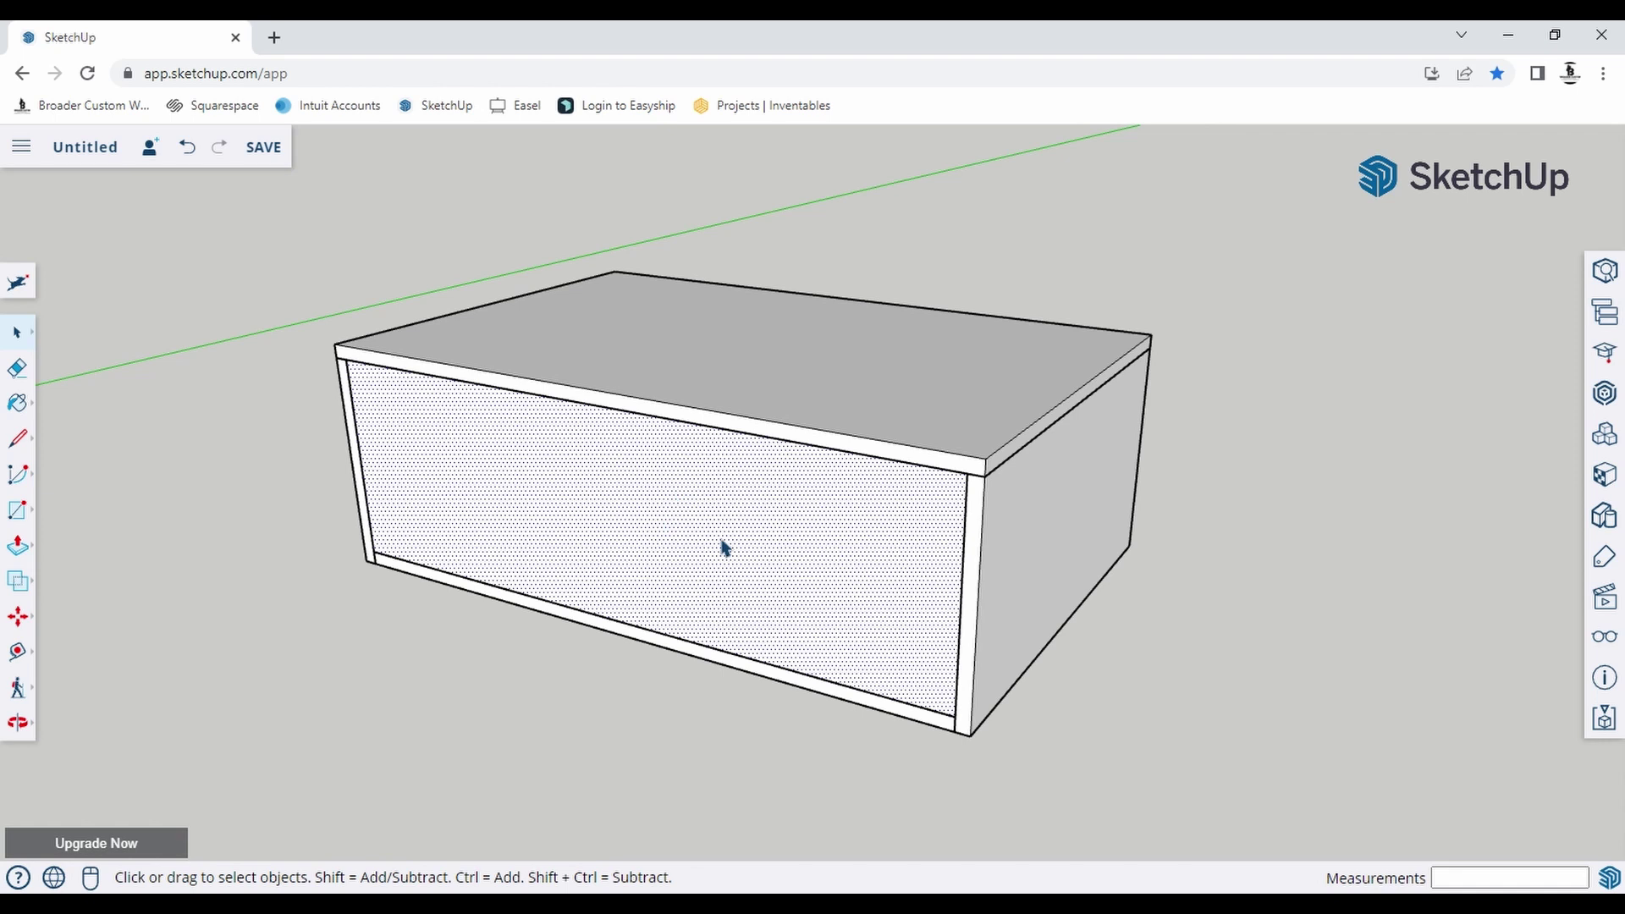
{"action": "left_click", "coordinate": [833, 701]}
{"action": "middle_click_drag", "start_coordinate": [1031, 649], "coordinate": [558, 647]}
{"action": "left_click_drag", "start_coordinate": [400, 218], "coordinate": [760, 804]}
{"action": "middle_click_drag", "start_coordinate": [402, 593], "coordinate": [922, 590]}
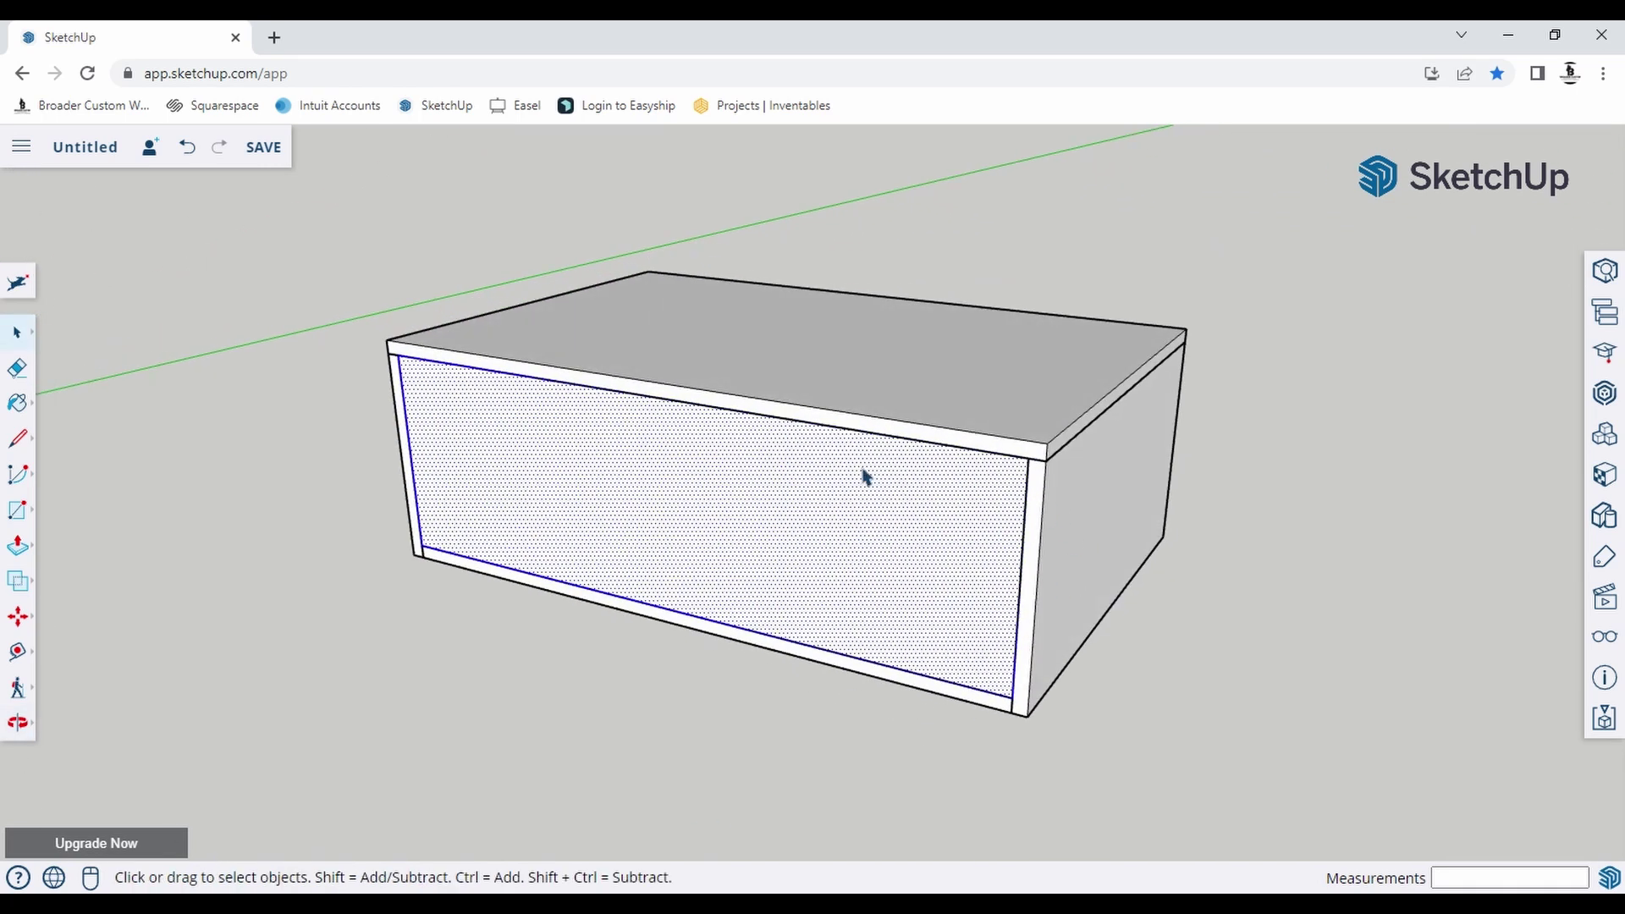
{"action": "right_click", "coordinate": [734, 488]}
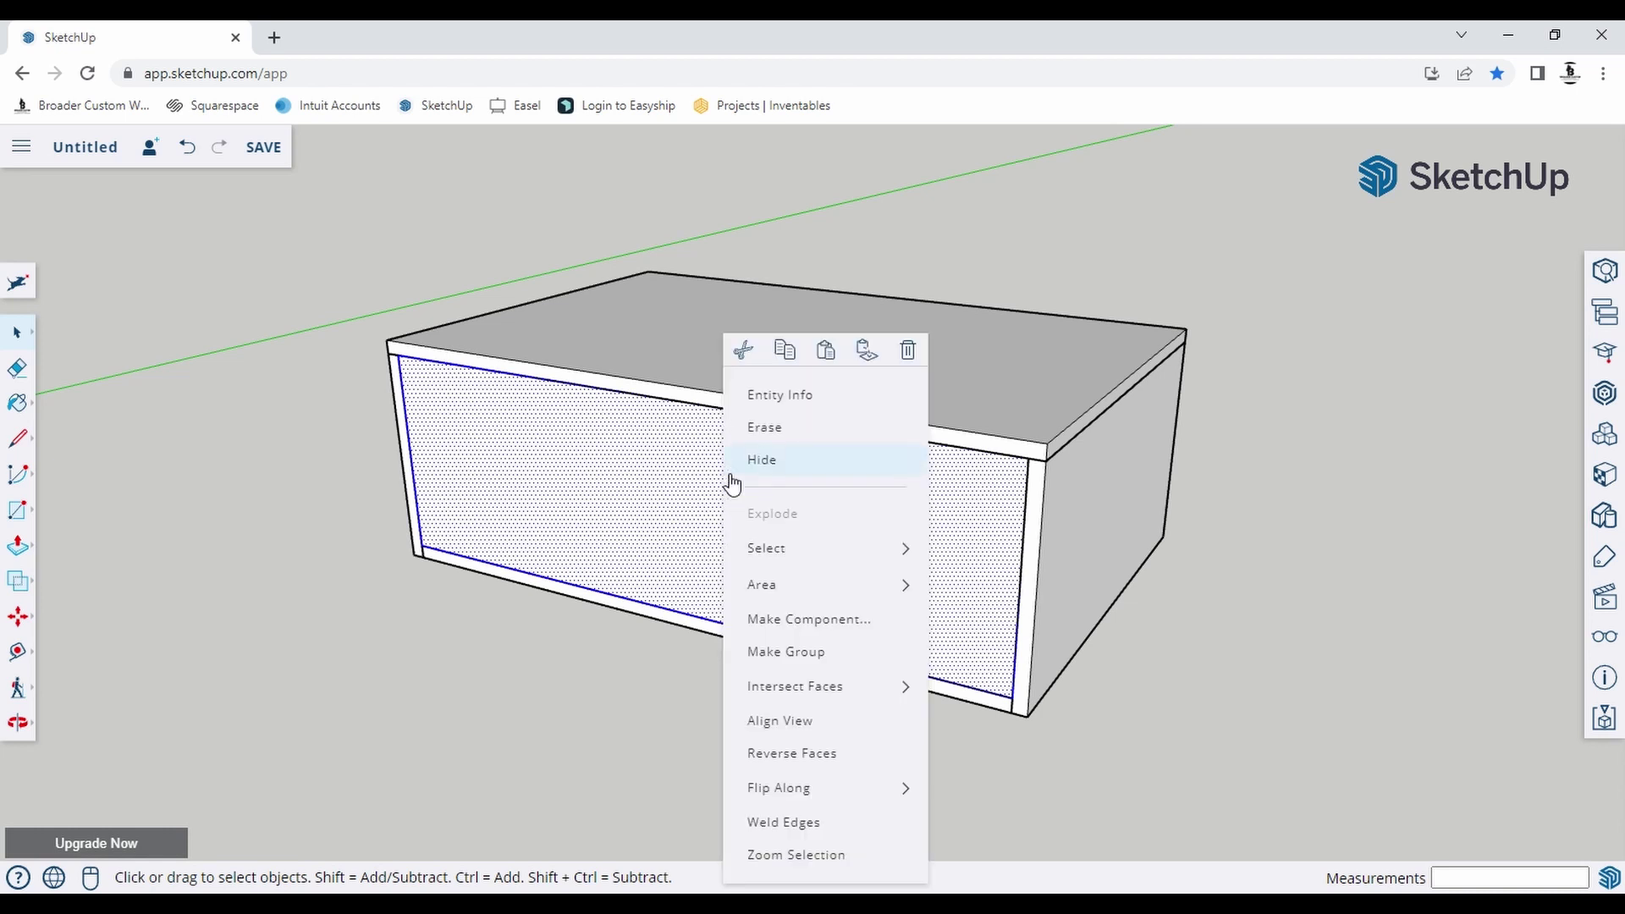
{"action": "left_click", "coordinate": [833, 653]}
Move the front panel group straight out from the box opening along the green axis, entering distances of 1' and 2'.
{"action": "key", "text": "m"}
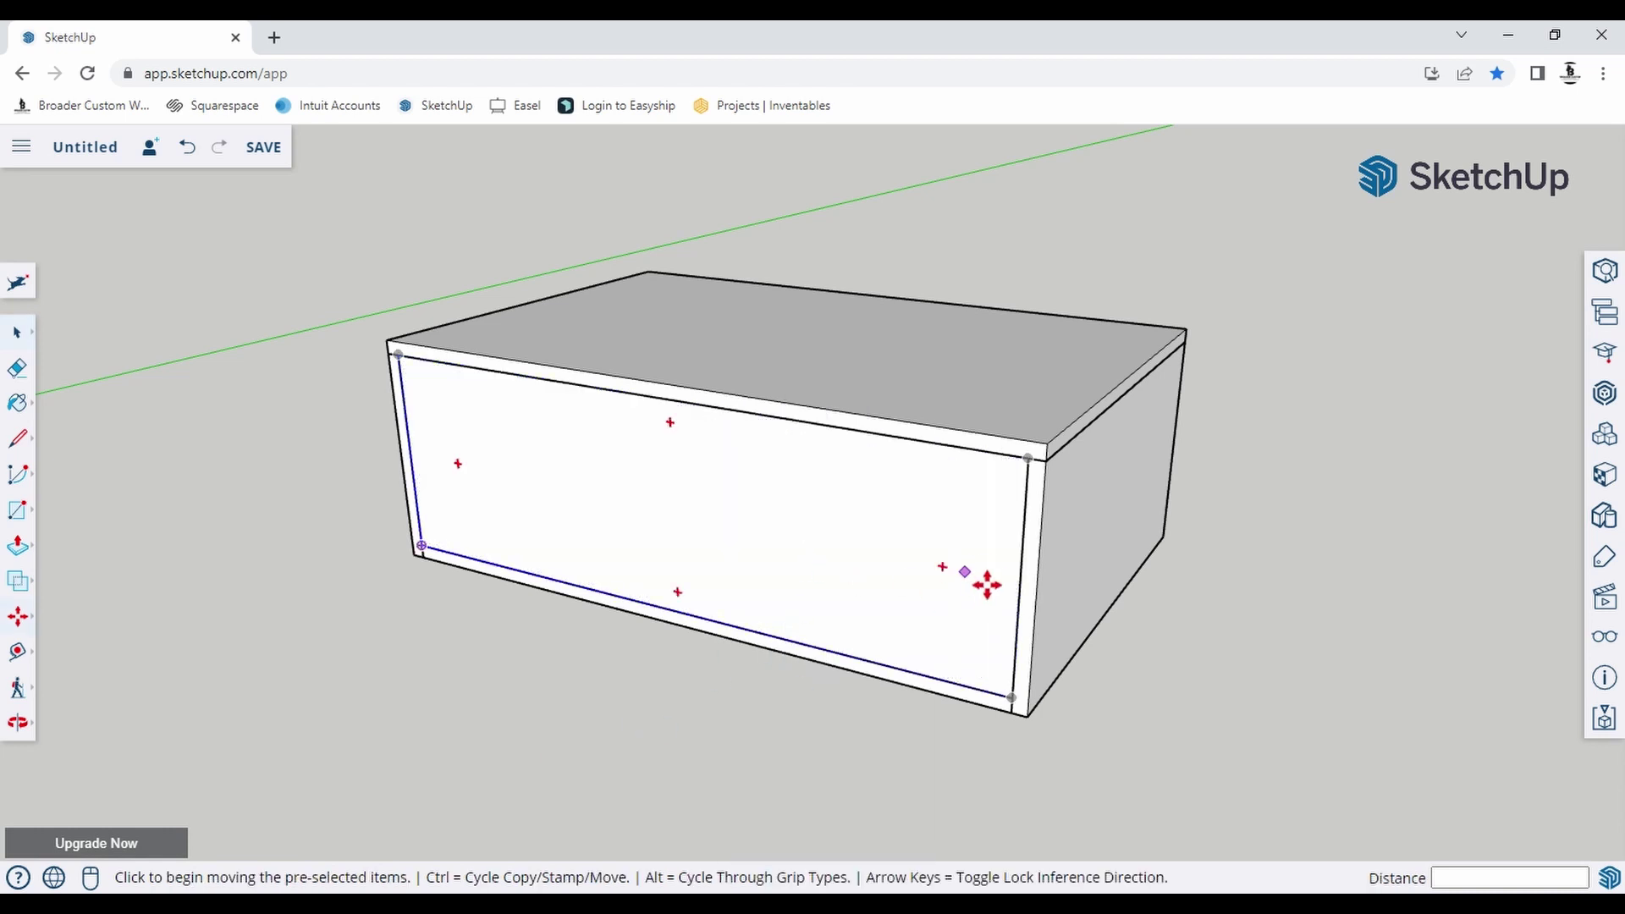
{"action": "middle_click_drag", "start_coordinate": [866, 580], "coordinate": [779, 435]}
{"action": "scroll", "coordinate": [780, 435], "scroll_direction": "down", "scroll_amount": 3}
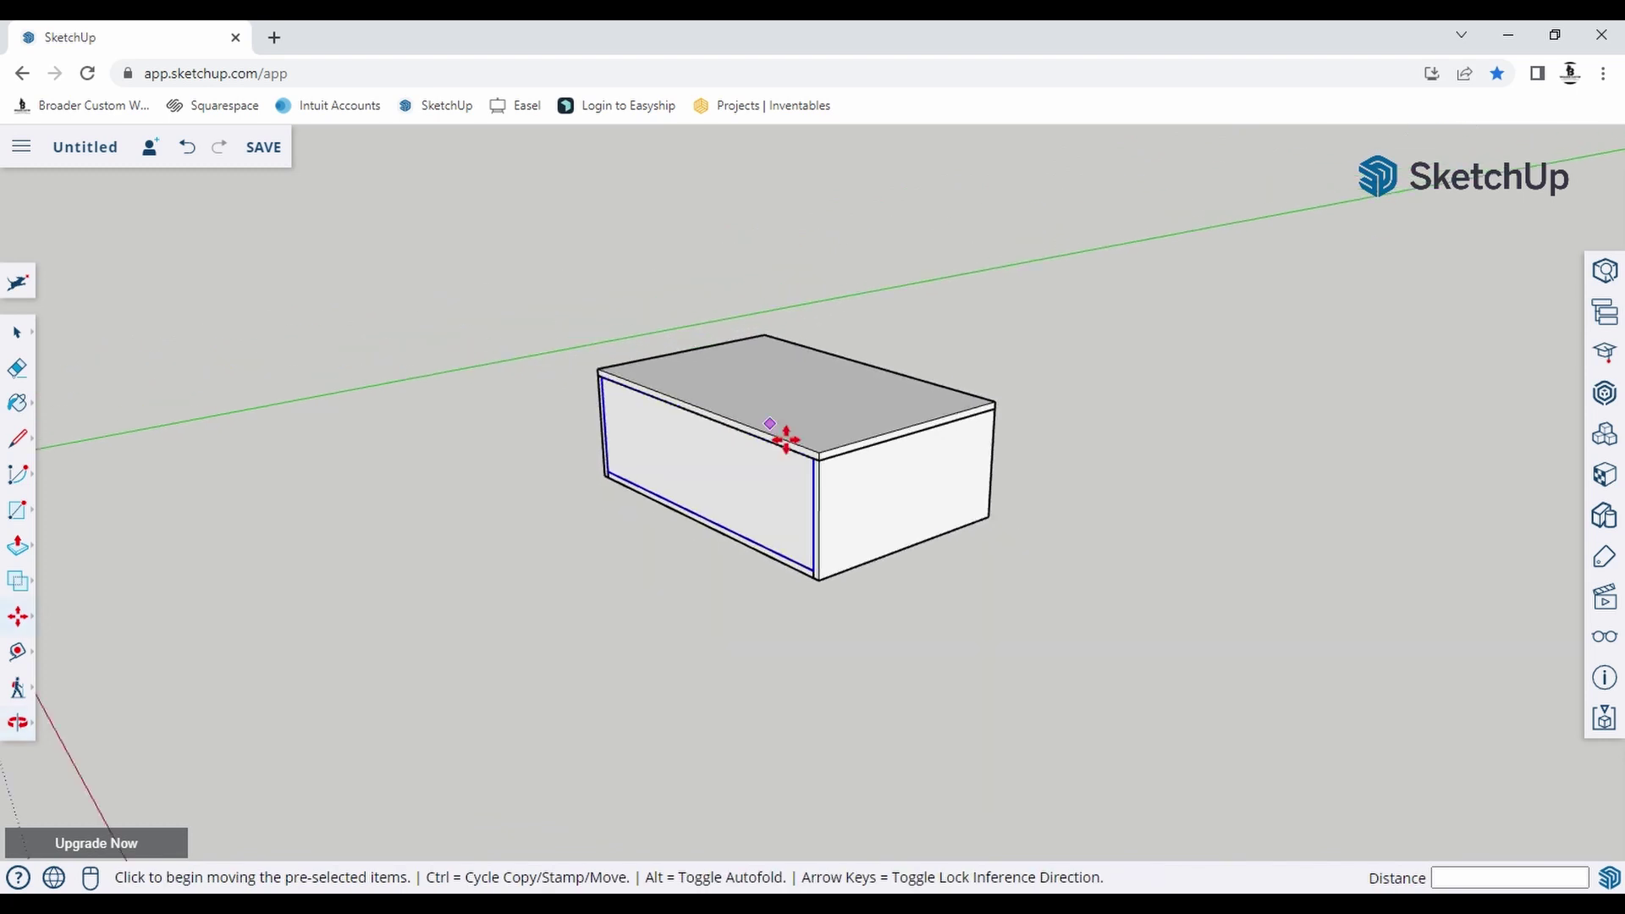
{"action": "left_click", "coordinate": [674, 602]}
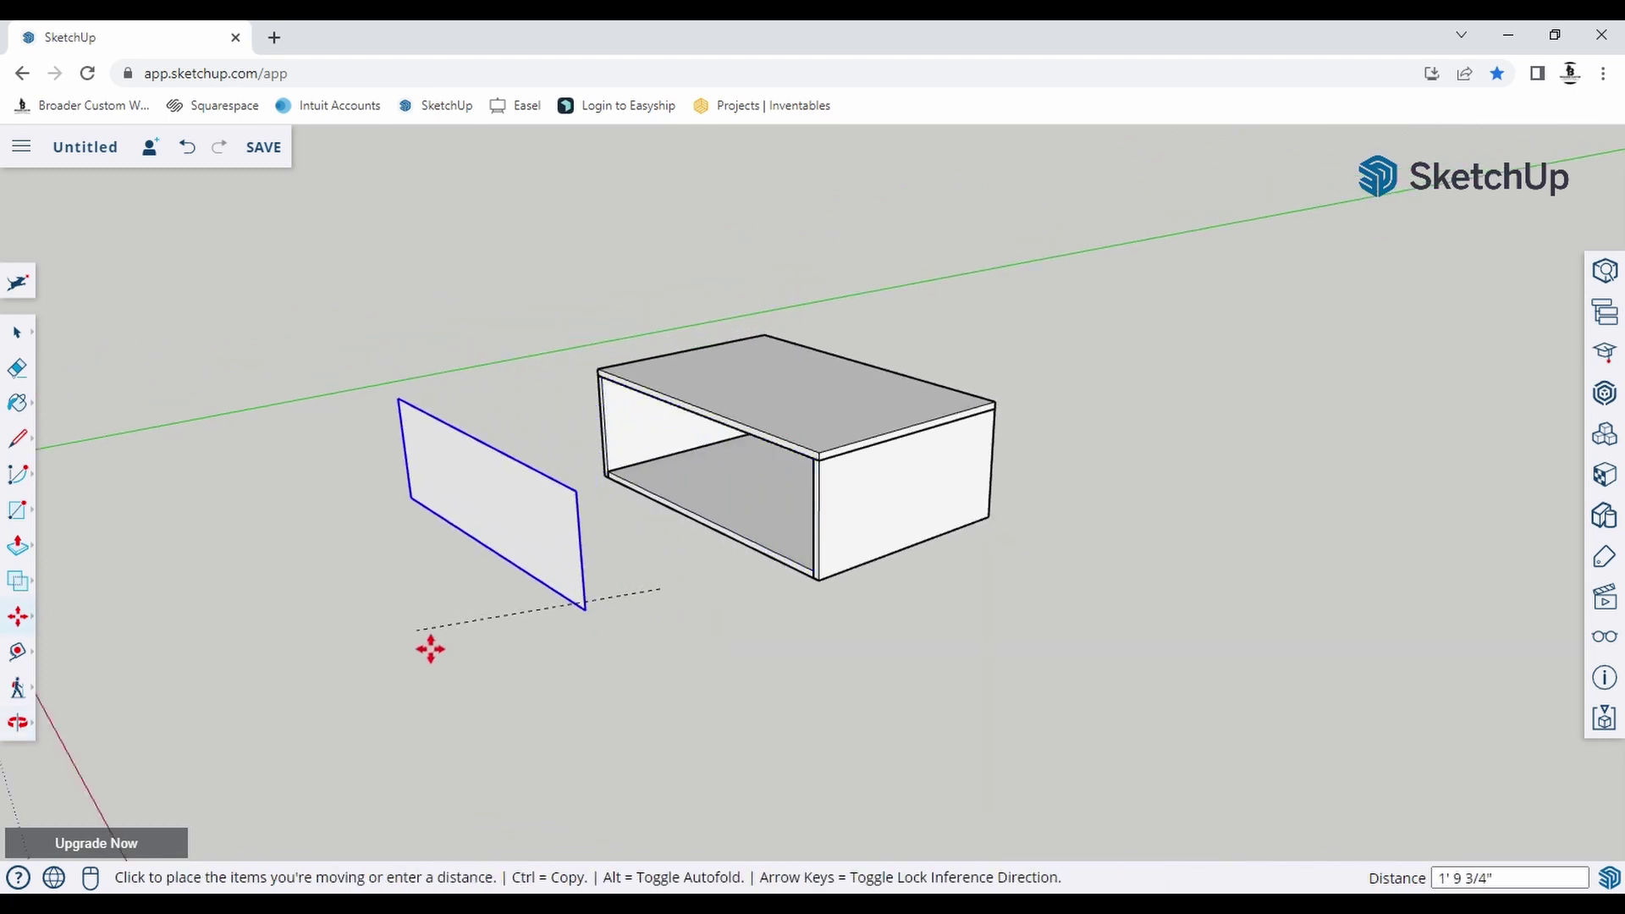
{"action": "type", "text": "1"}
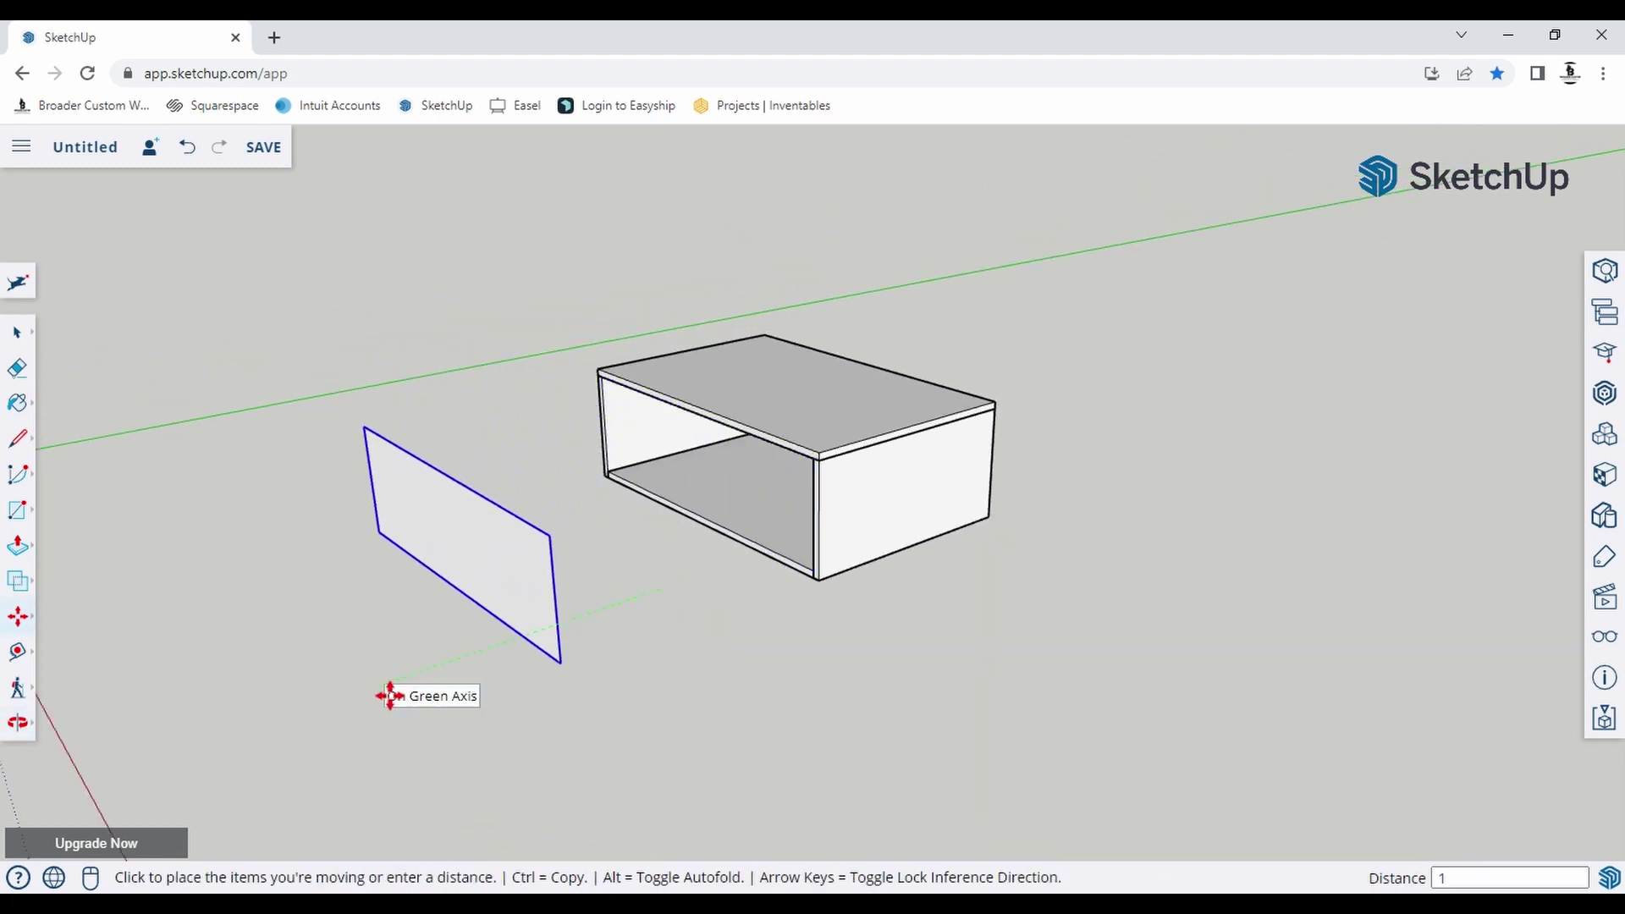
{"action": "type", "text": "'"}
{"action": "key", "text": "Return"}
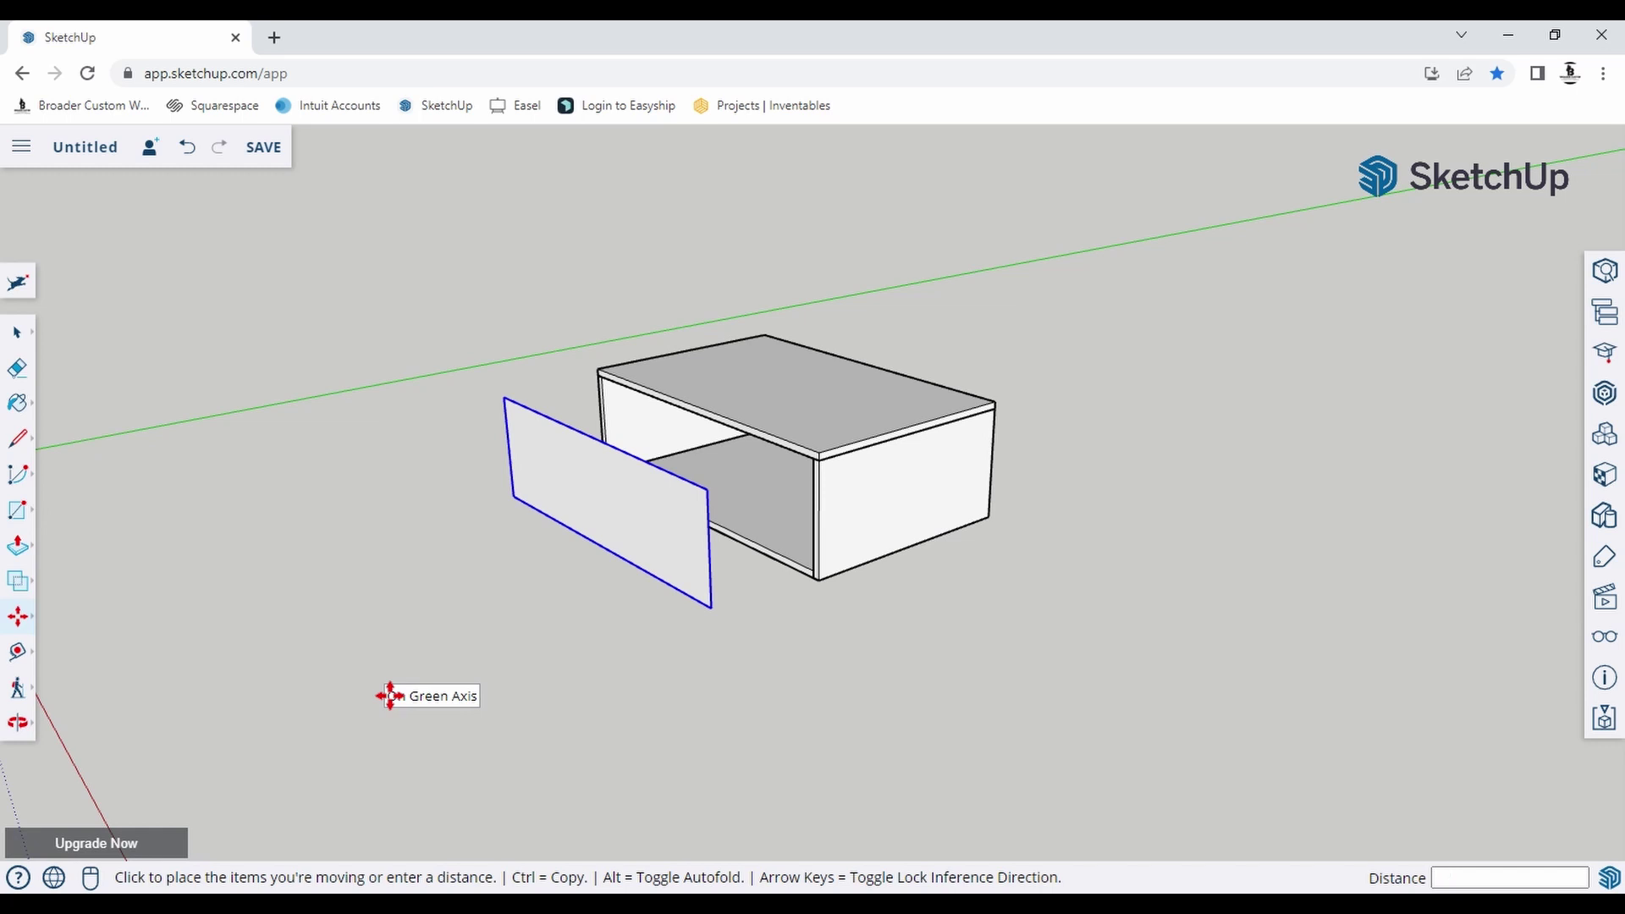
{"action": "left_click", "coordinate": [390, 695]}
{"action": "type", "text": "2'"}
{"action": "key", "text": "Return"}
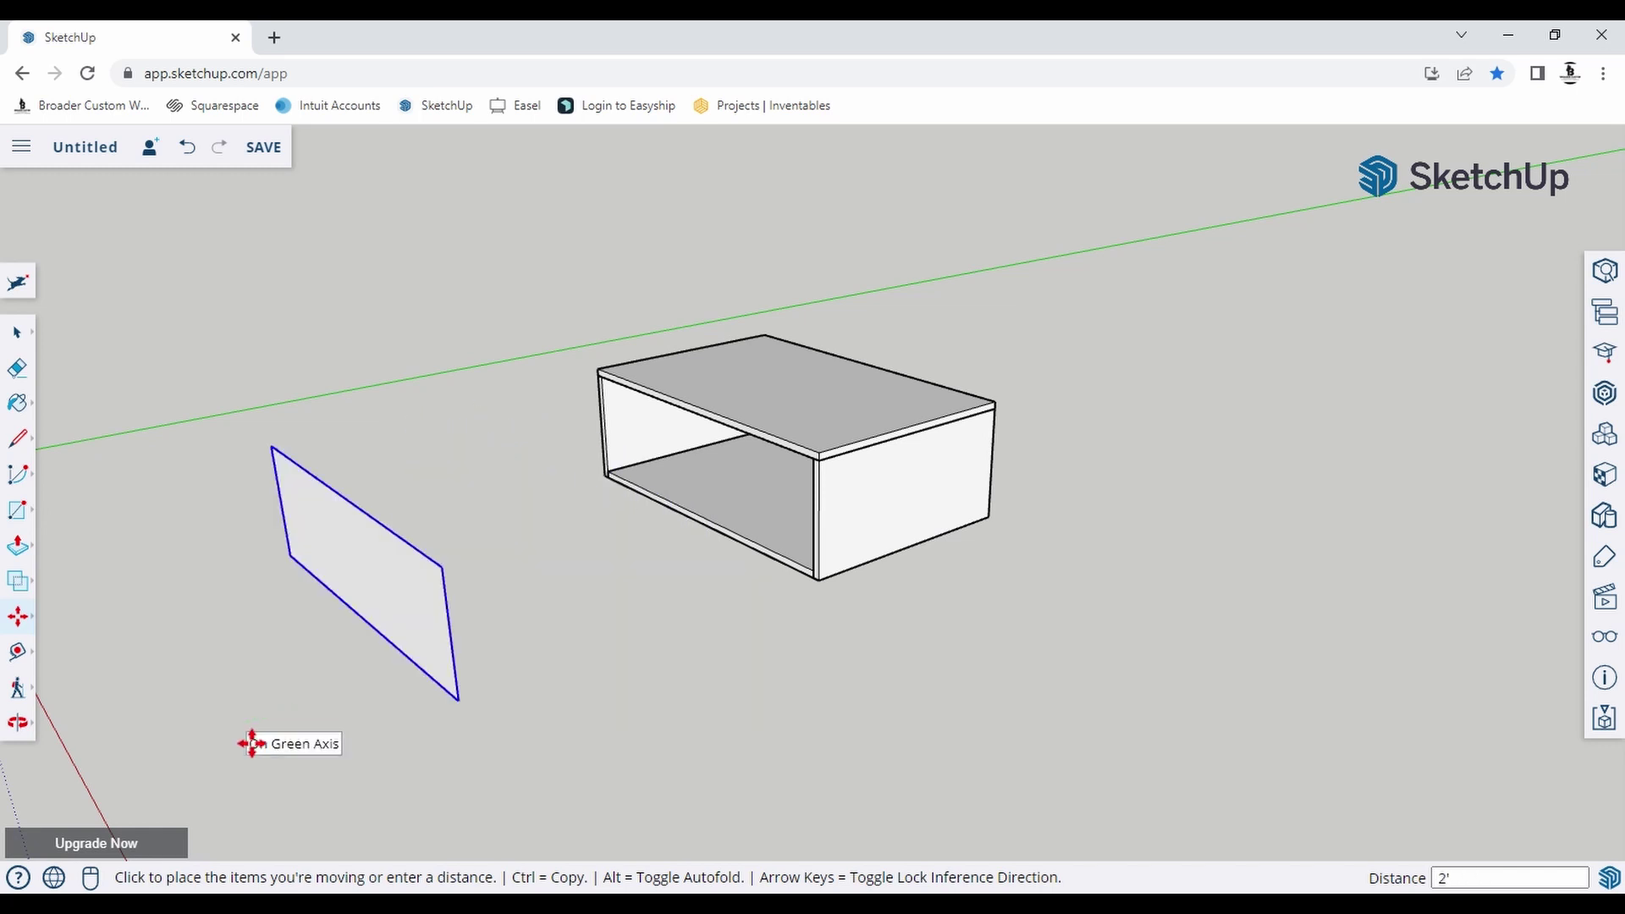
{"action": "key", "text": "space"}
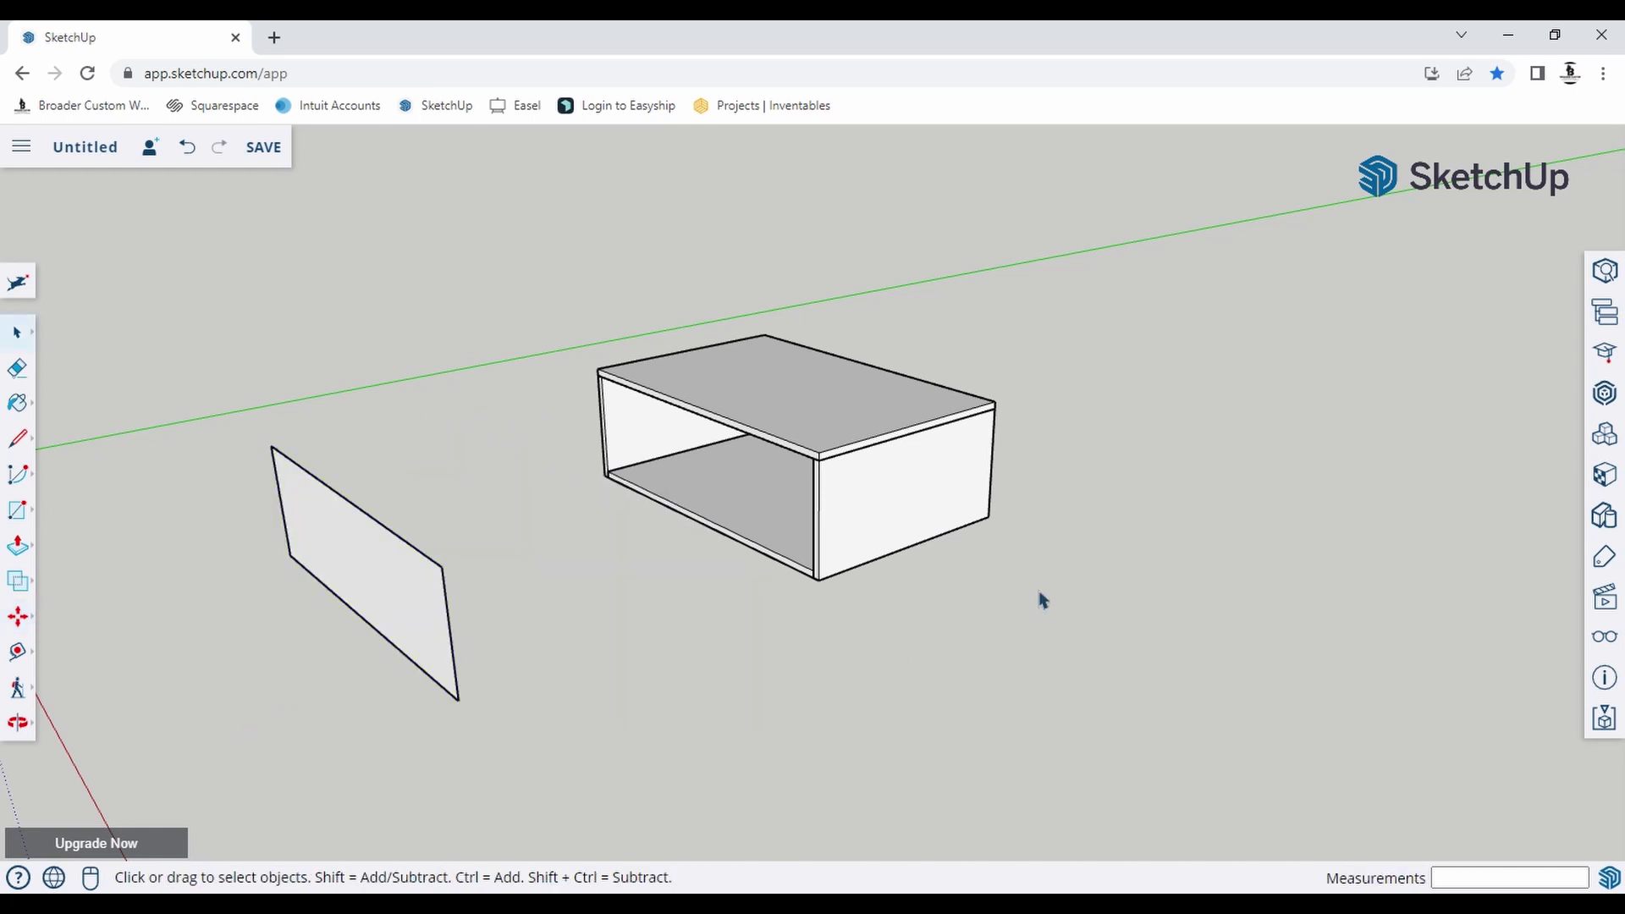
Open the front panel's group, Push/Pull its inner face to a thickness of .75", and close the group.
{"action": "middle_click_drag", "start_coordinate": [1042, 599], "coordinate": [378, 392]}
{"action": "scroll", "coordinate": [382, 398], "scroll_direction": "up", "scroll_amount": 3}
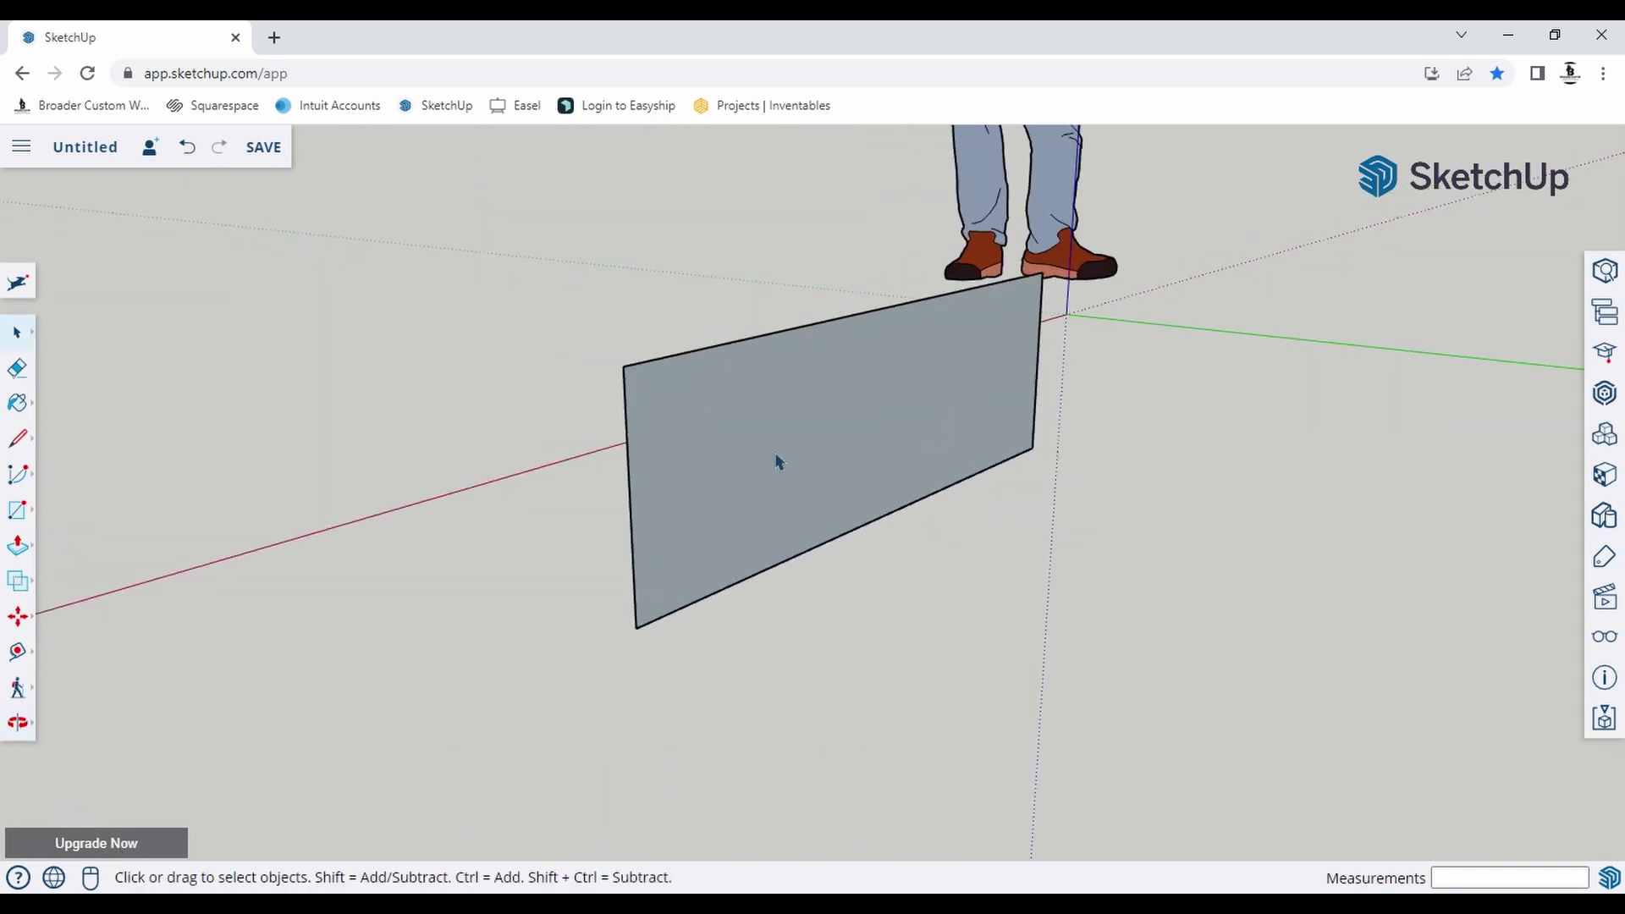
{"action": "key", "text": "alt+r"}
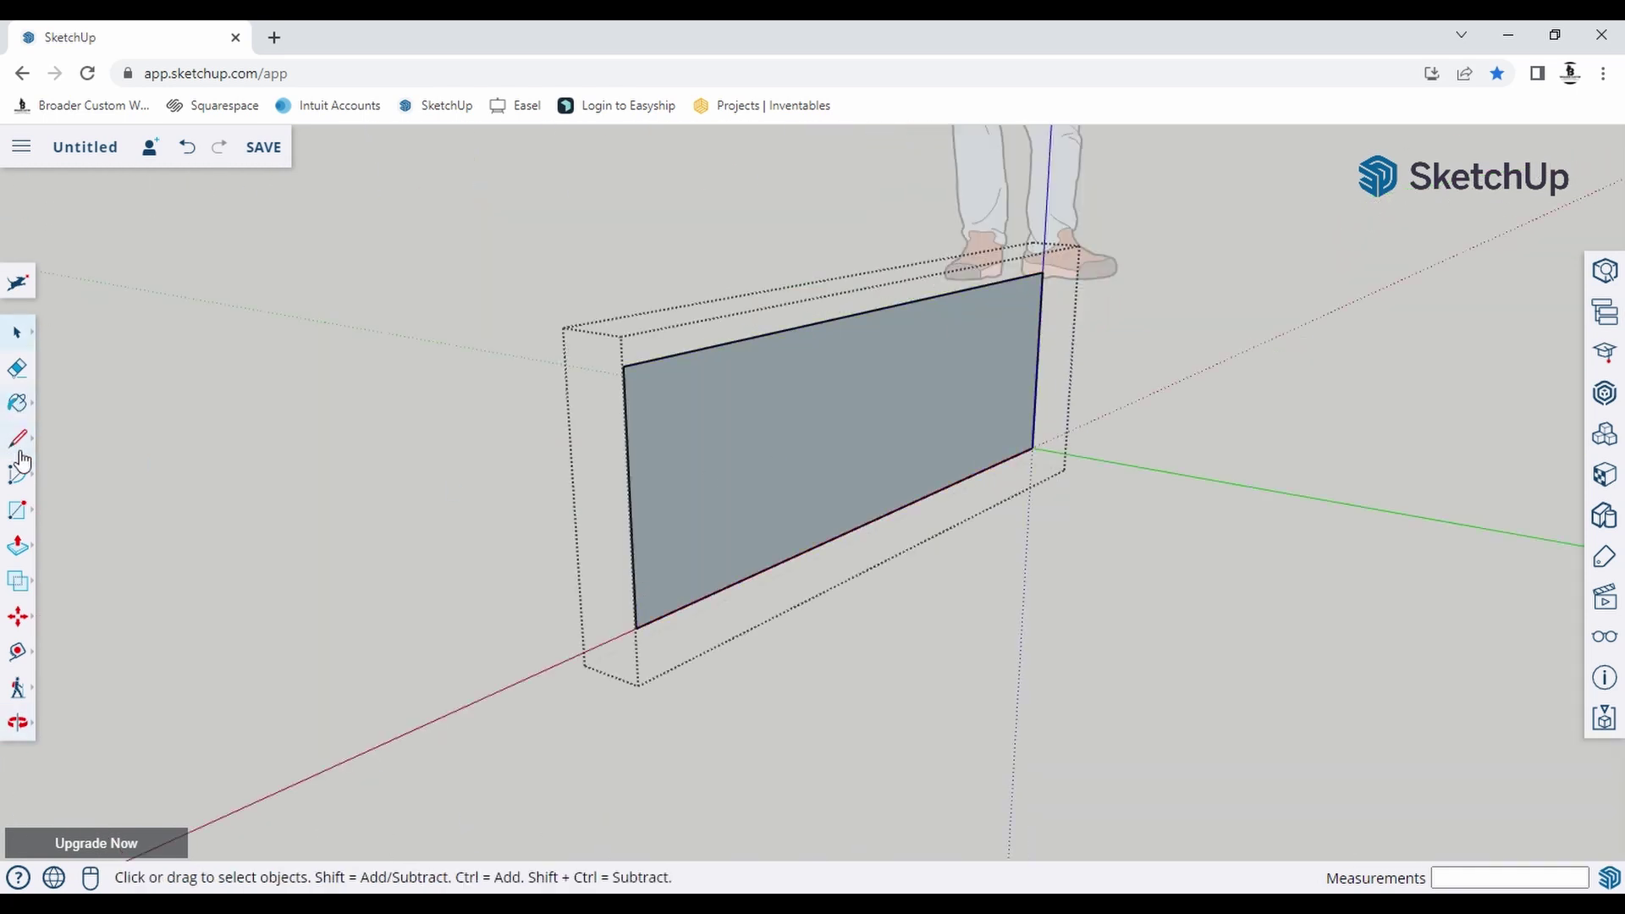
{"action": "key", "text": "p"}
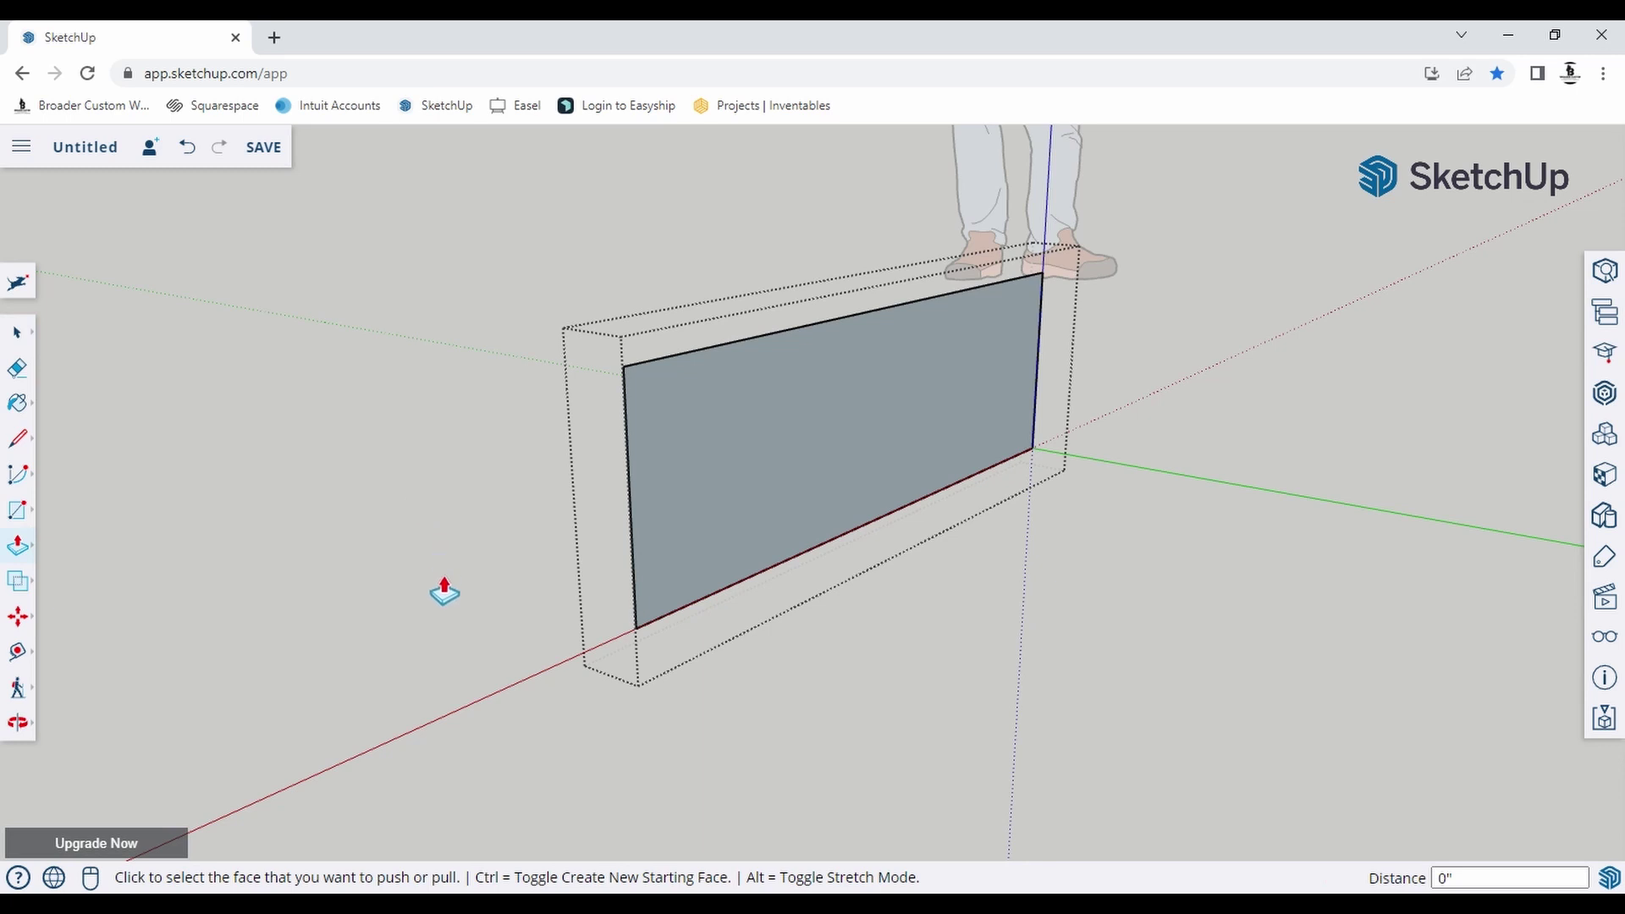
{"action": "left_click", "coordinate": [796, 459]}
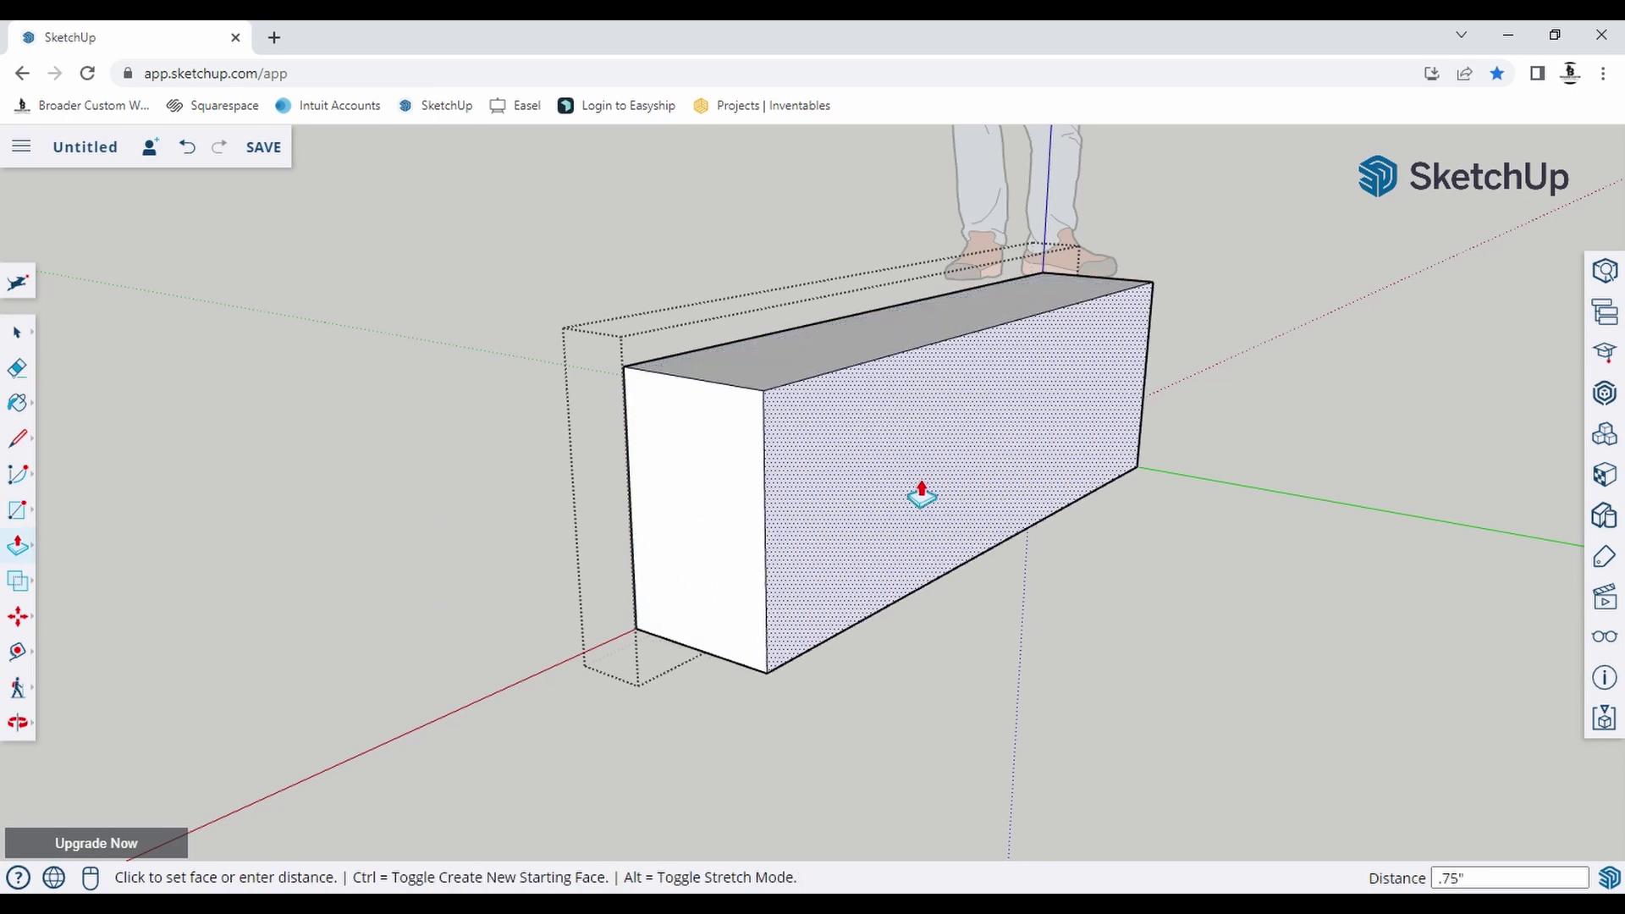
{"action": "type", "text": ".75"}
{"action": "key", "text": "Return"}
{"action": "key", "text": "space"}
Copy the box's outer upright board and paste the duplicate in the free space beside the box.
{"action": "middle_click_drag", "start_coordinate": [990, 689], "coordinate": [639, 527]}
{"action": "scroll", "coordinate": [1060, 351], "scroll_direction": "up", "scroll_amount": 2}
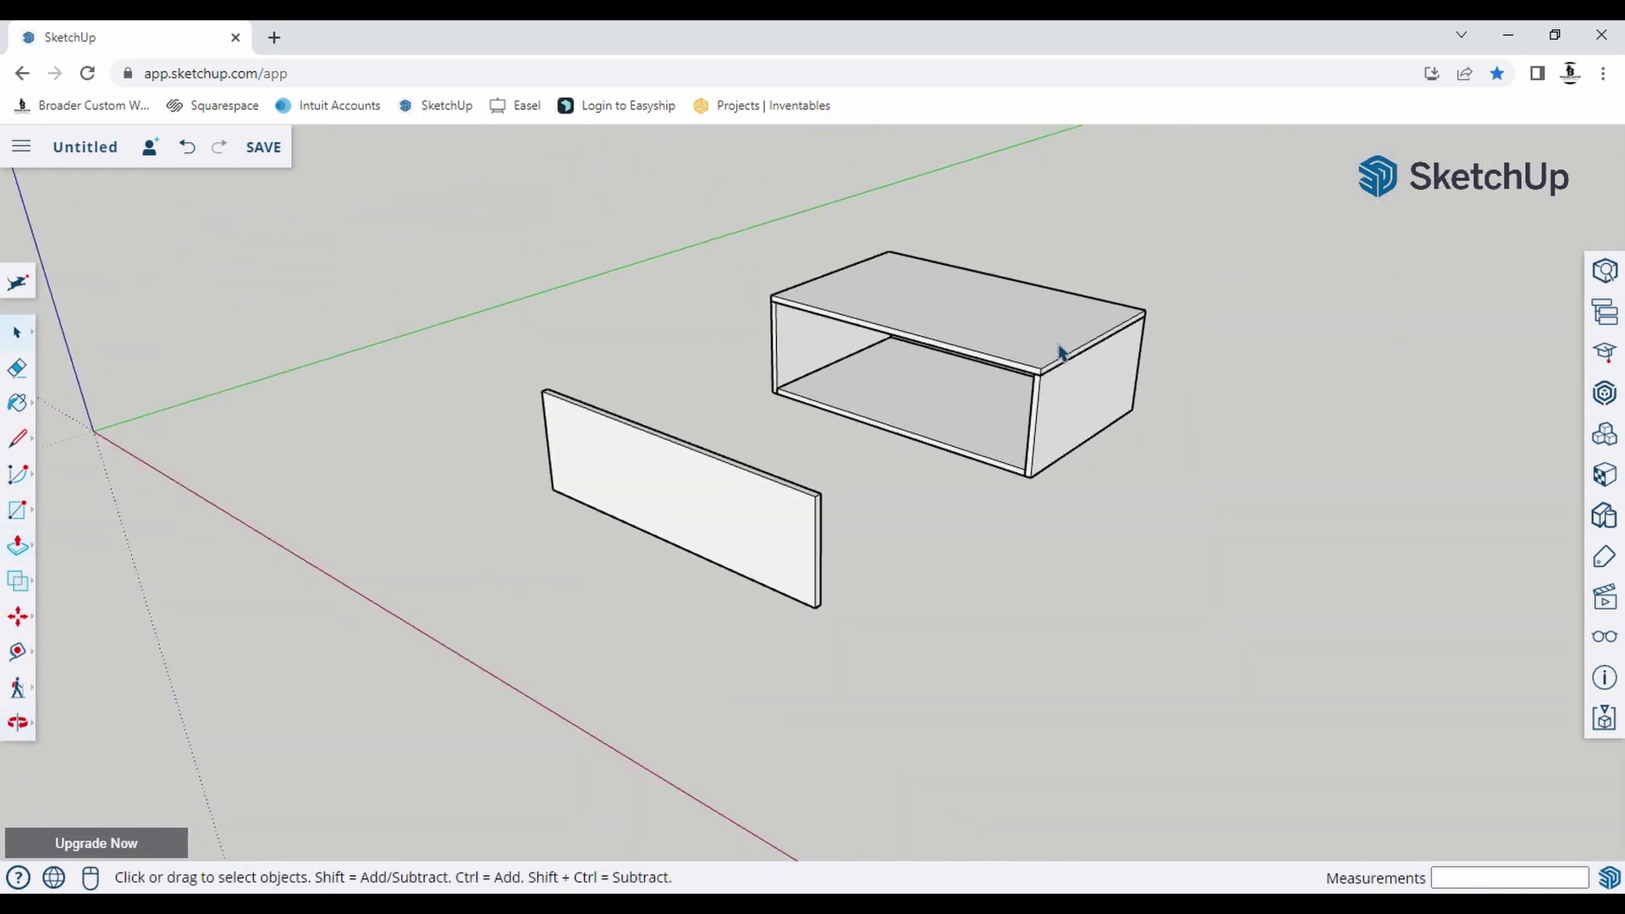
{"action": "scroll", "coordinate": [1061, 352], "scroll_direction": "up", "scroll_amount": 2}
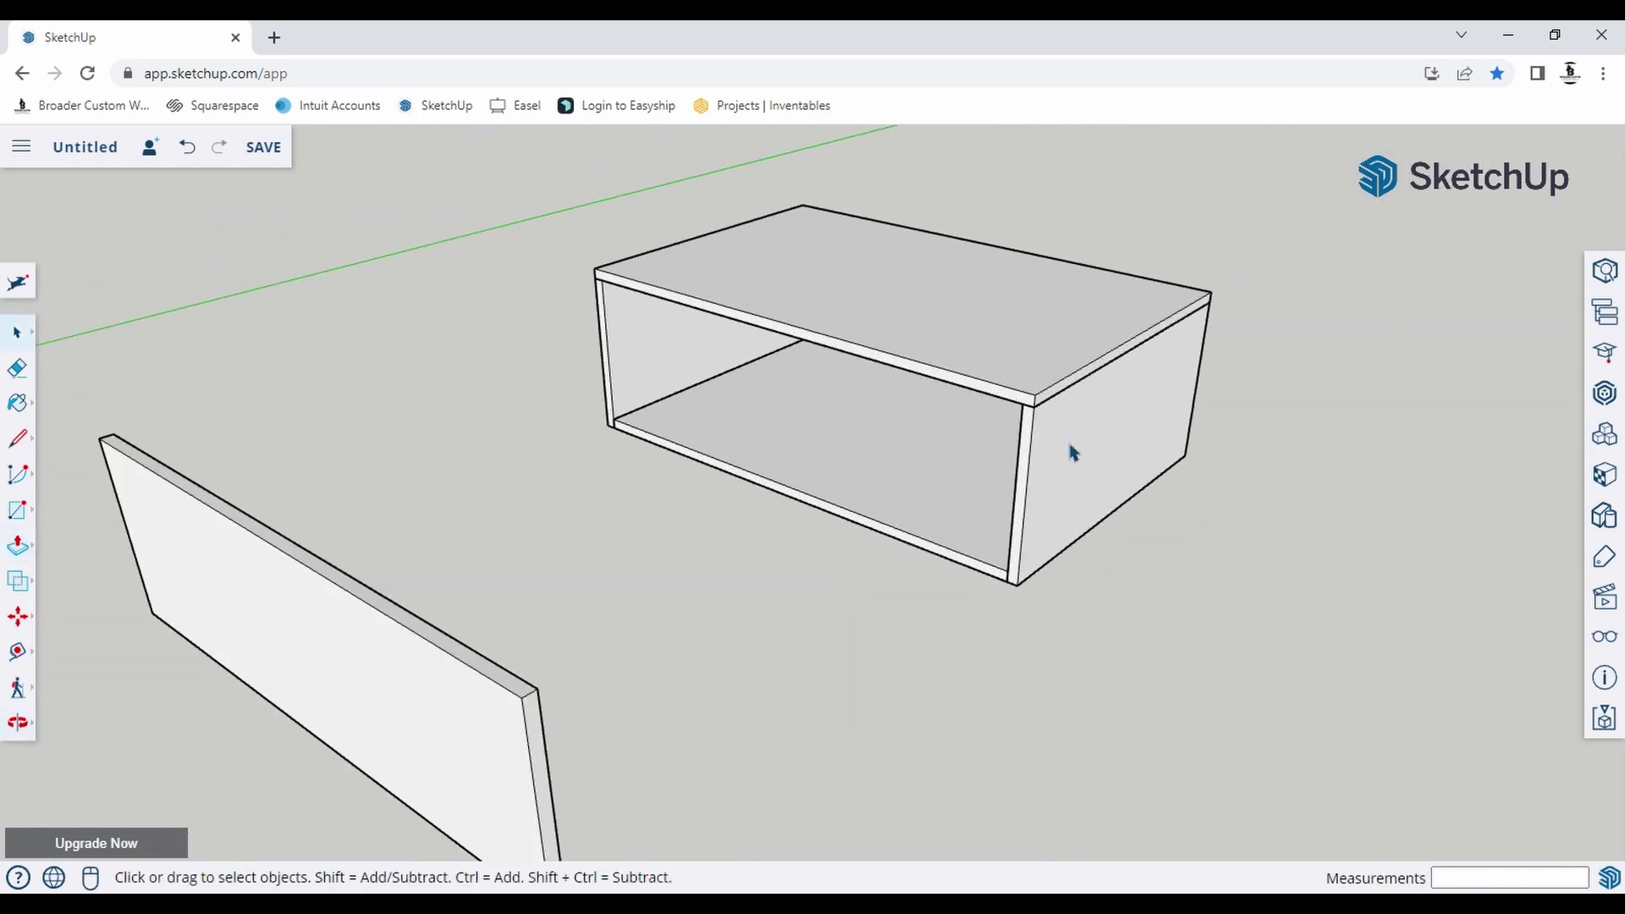
{"action": "left_click", "coordinate": [1072, 453]}
{"action": "scroll", "coordinate": [874, 312], "scroll_direction": "down", "scroll_amount": 2}
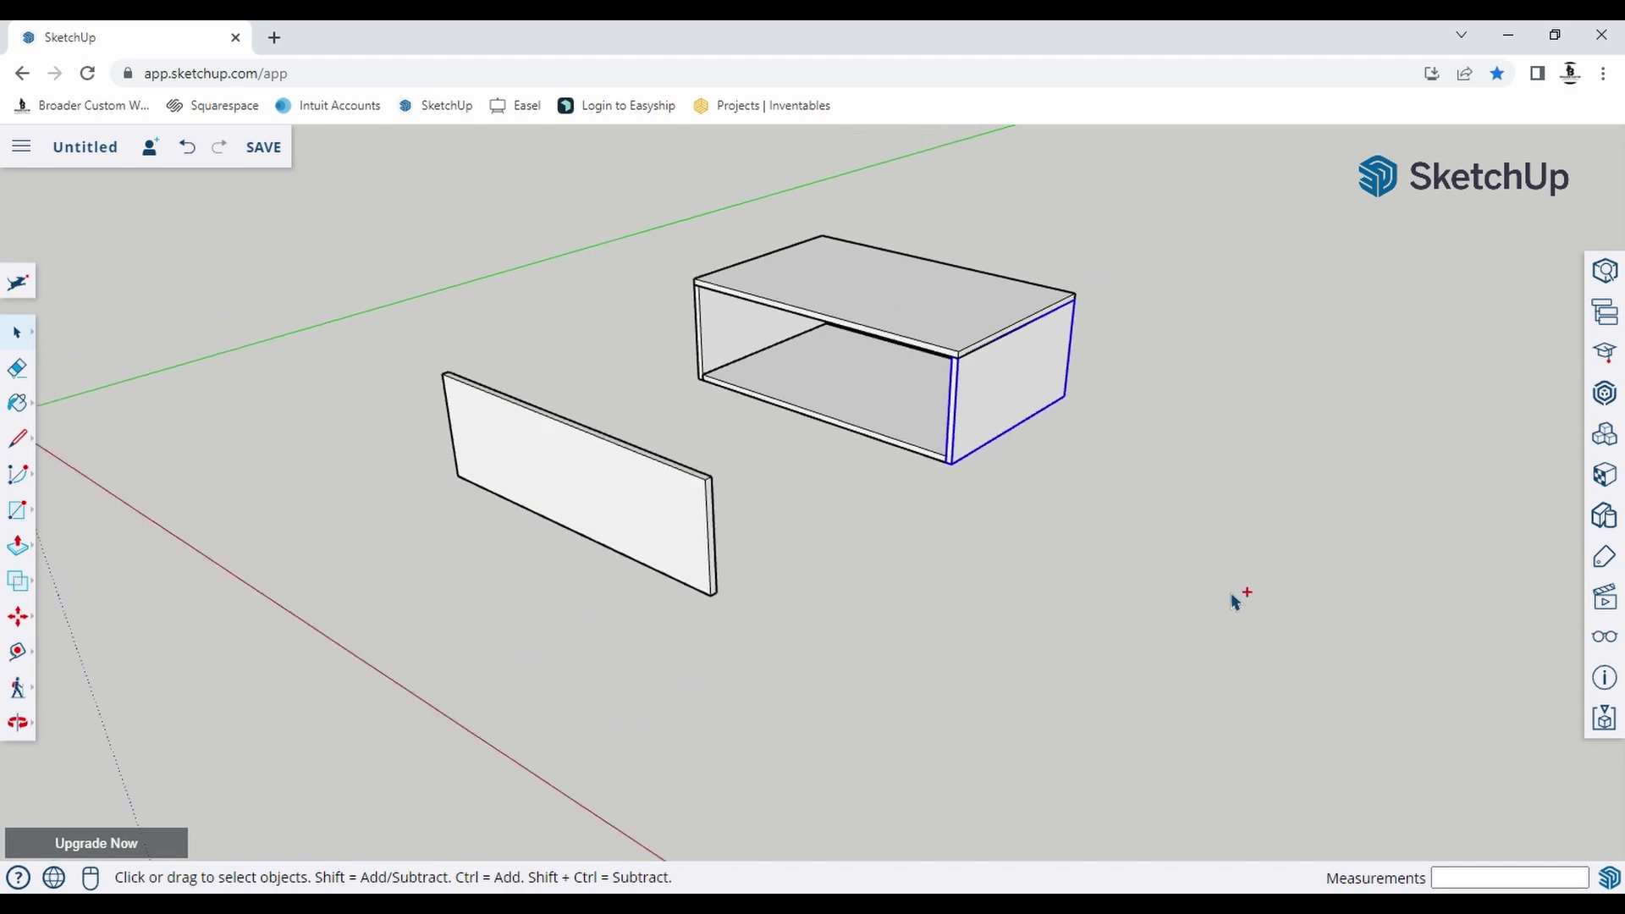
{"action": "key", "text": "ctrl+x"}
{"action": "key", "text": "ctrl+v"}
{"action": "left_click", "coordinate": [961, 649]}
Move the pasted upright board by its top corner onto the front panel's top corner so it forms a drawer side.
{"action": "key", "text": "m"}
{"action": "scroll", "coordinate": [1019, 530], "scroll_direction": "up", "scroll_amount": 3}
{"action": "middle_click_drag", "start_coordinate": [1019, 530], "coordinate": [292, 318]}
{"action": "left_click", "coordinate": [326, 325]}
{"action": "scroll", "coordinate": [714, 359], "scroll_direction": "down", "scroll_amount": 2}
{"action": "scroll", "coordinate": [676, 273], "scroll_direction": "up", "scroll_amount": 3}
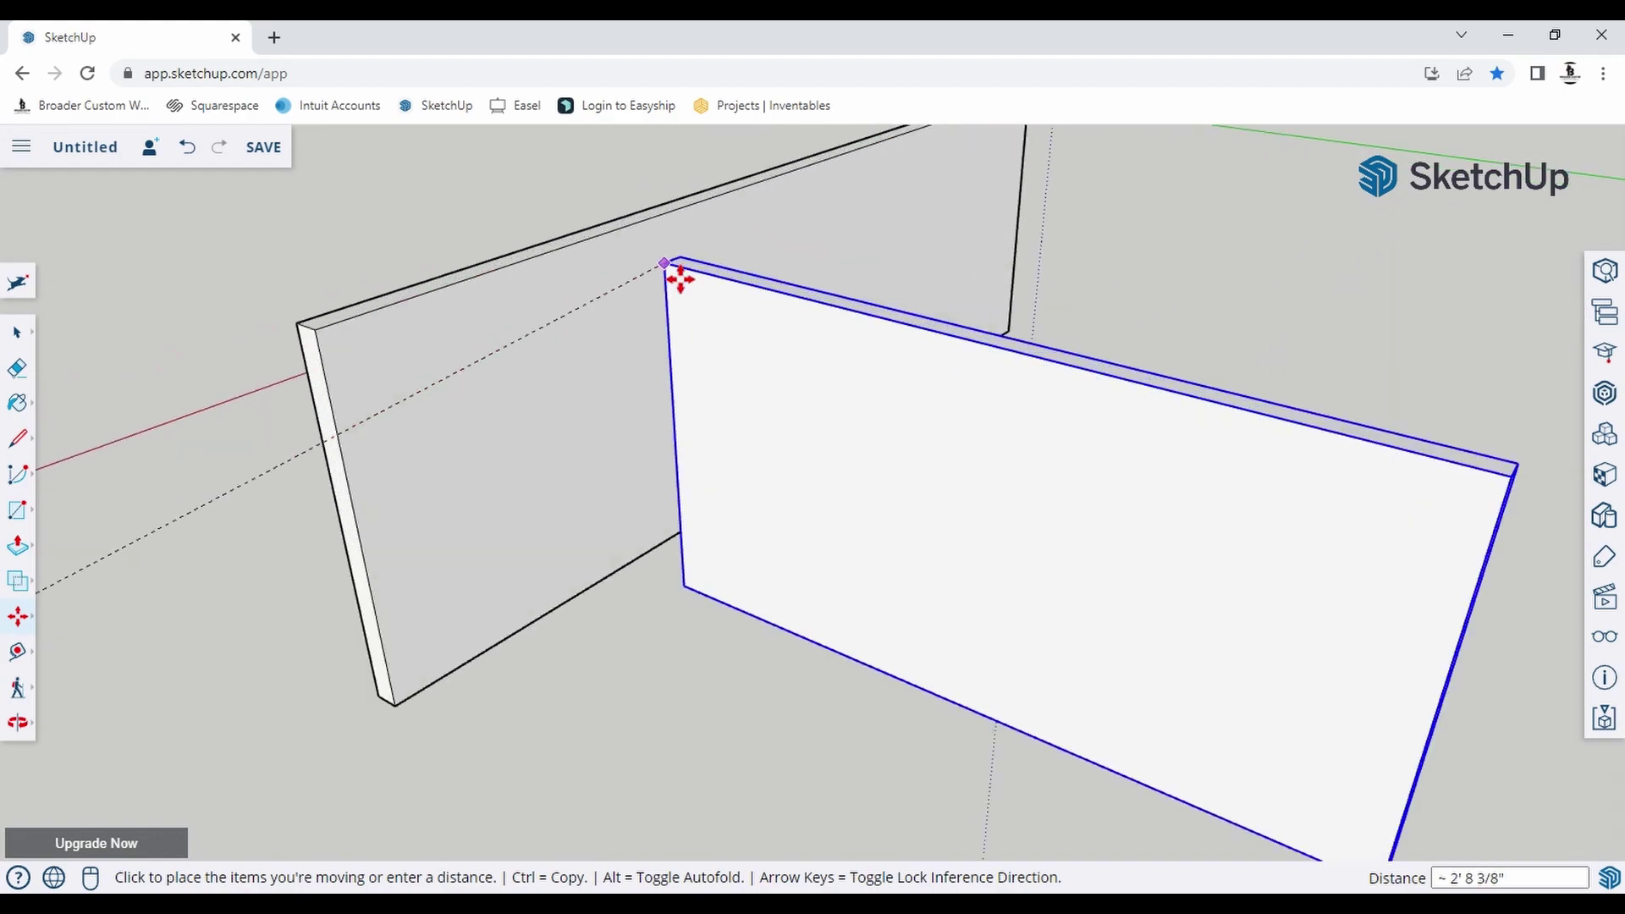
{"action": "left_click", "coordinate": [675, 273]}
Paste further boards and Push/Pull their faces to complete the drawer with its other side, back and bottom.
{"action": "scroll", "coordinate": [309, 559], "scroll_direction": "down", "scroll_amount": 2}
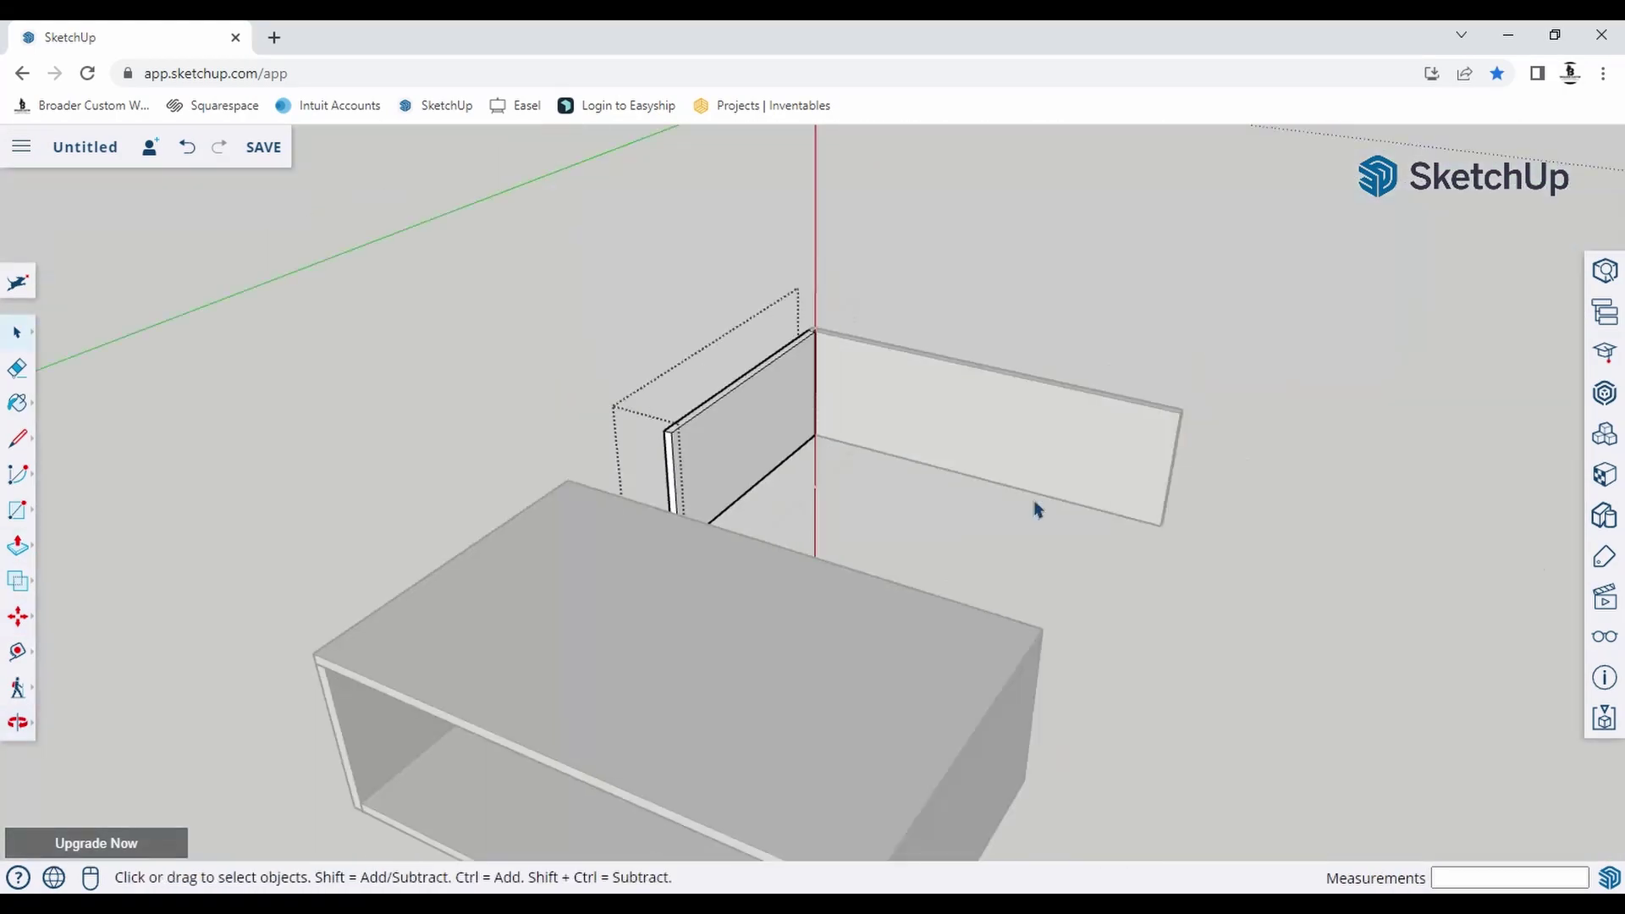
{"action": "key", "text": "ctrl+v"}
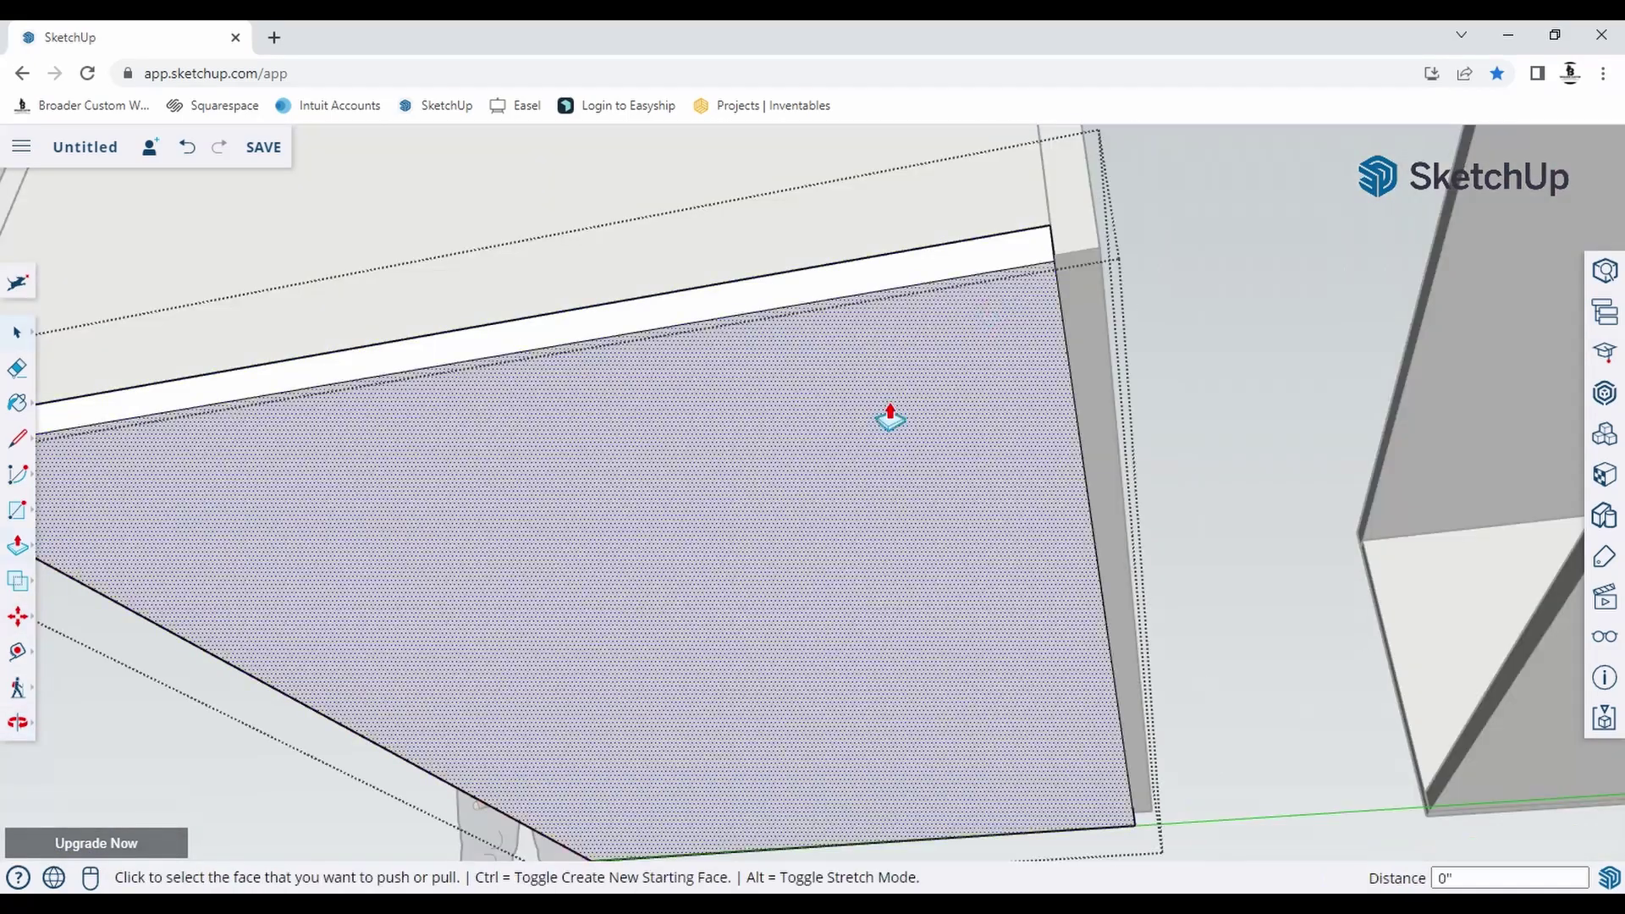
{"action": "left_click", "coordinate": [889, 418]}
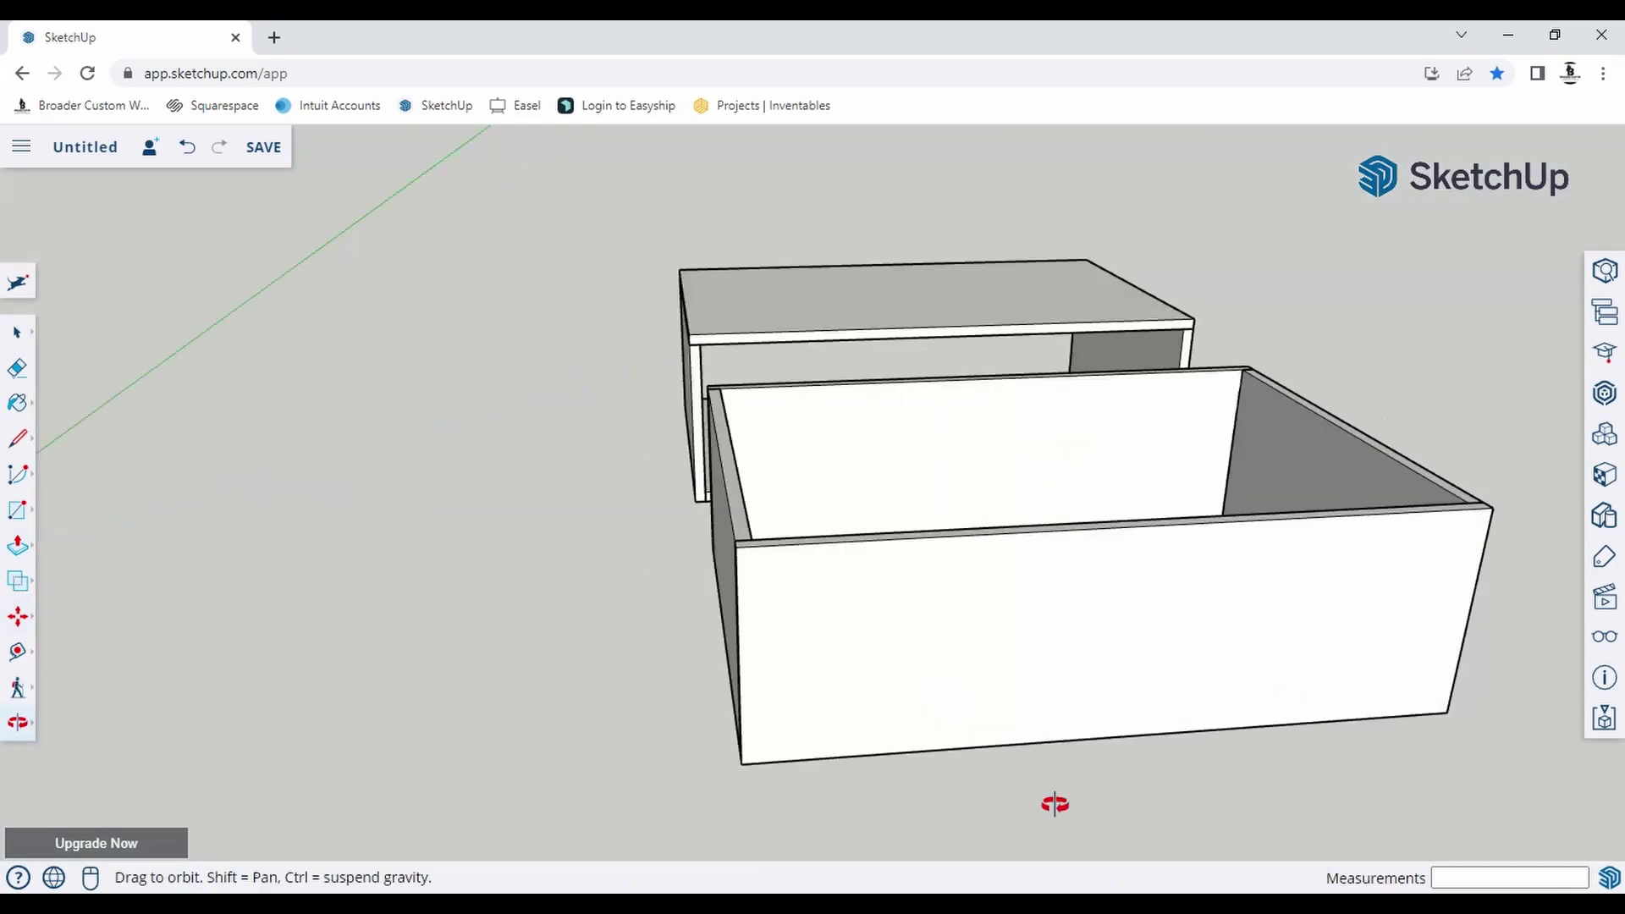
Examine the assembled drawer and the open box behind it from several sides.
{"action": "left_click_drag", "start_coordinate": [1052, 805], "coordinate": [1328, 580]}
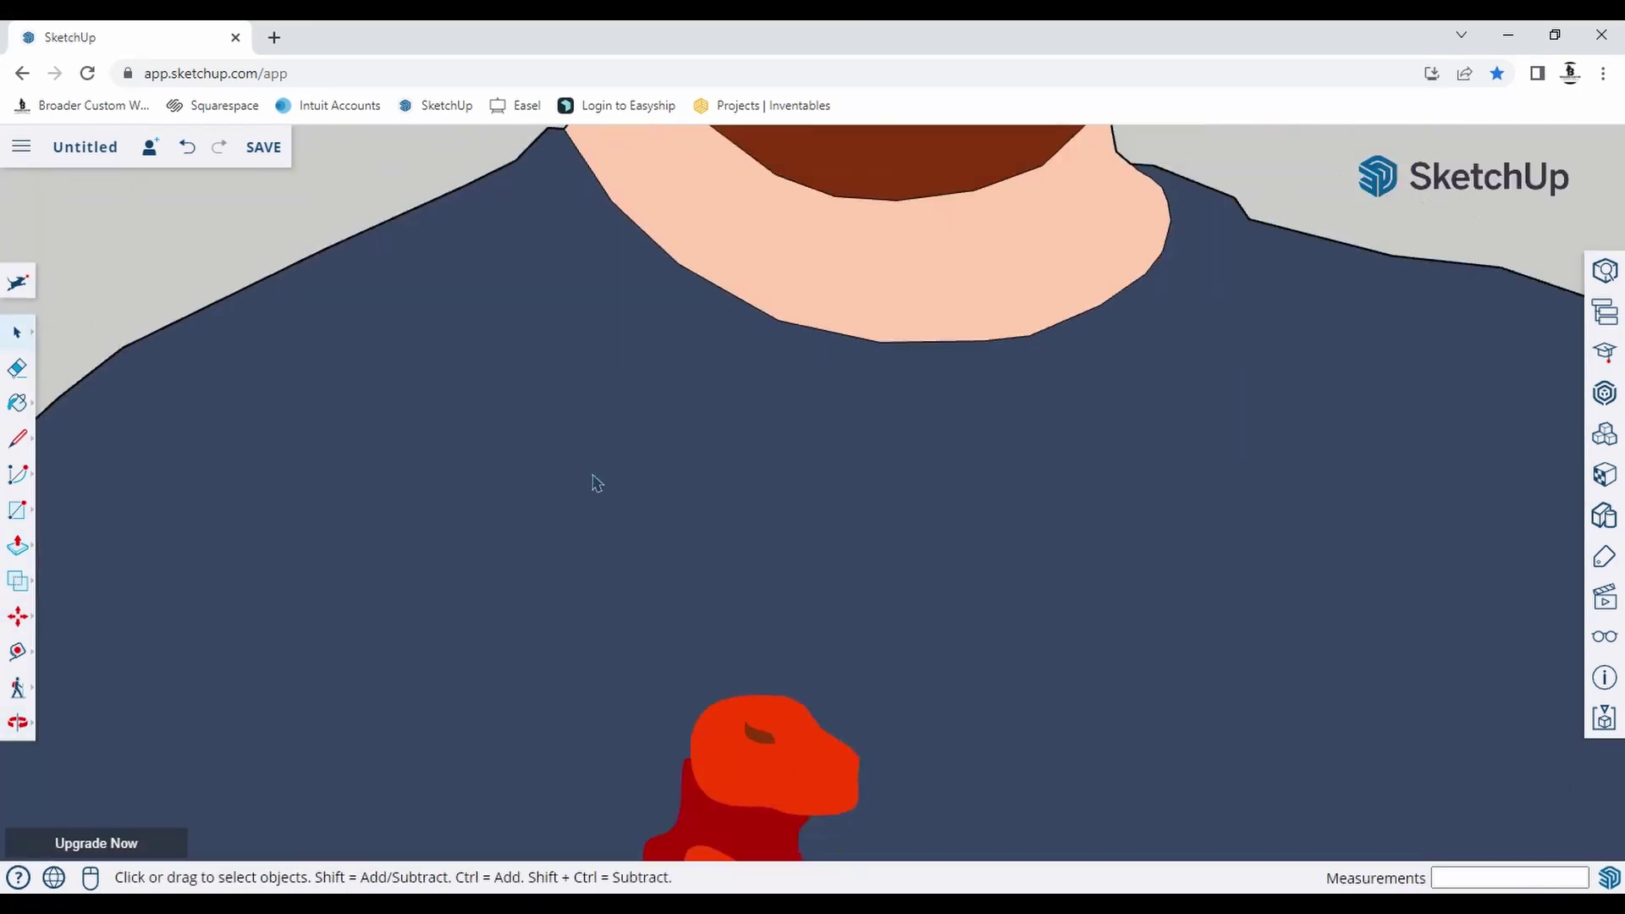
{"action": "scroll", "coordinate": [592, 481], "scroll_direction": "down", "scroll_amount": 5}
{"action": "scroll", "coordinate": [595, 482], "scroll_direction": "down", "scroll_amount": 10}
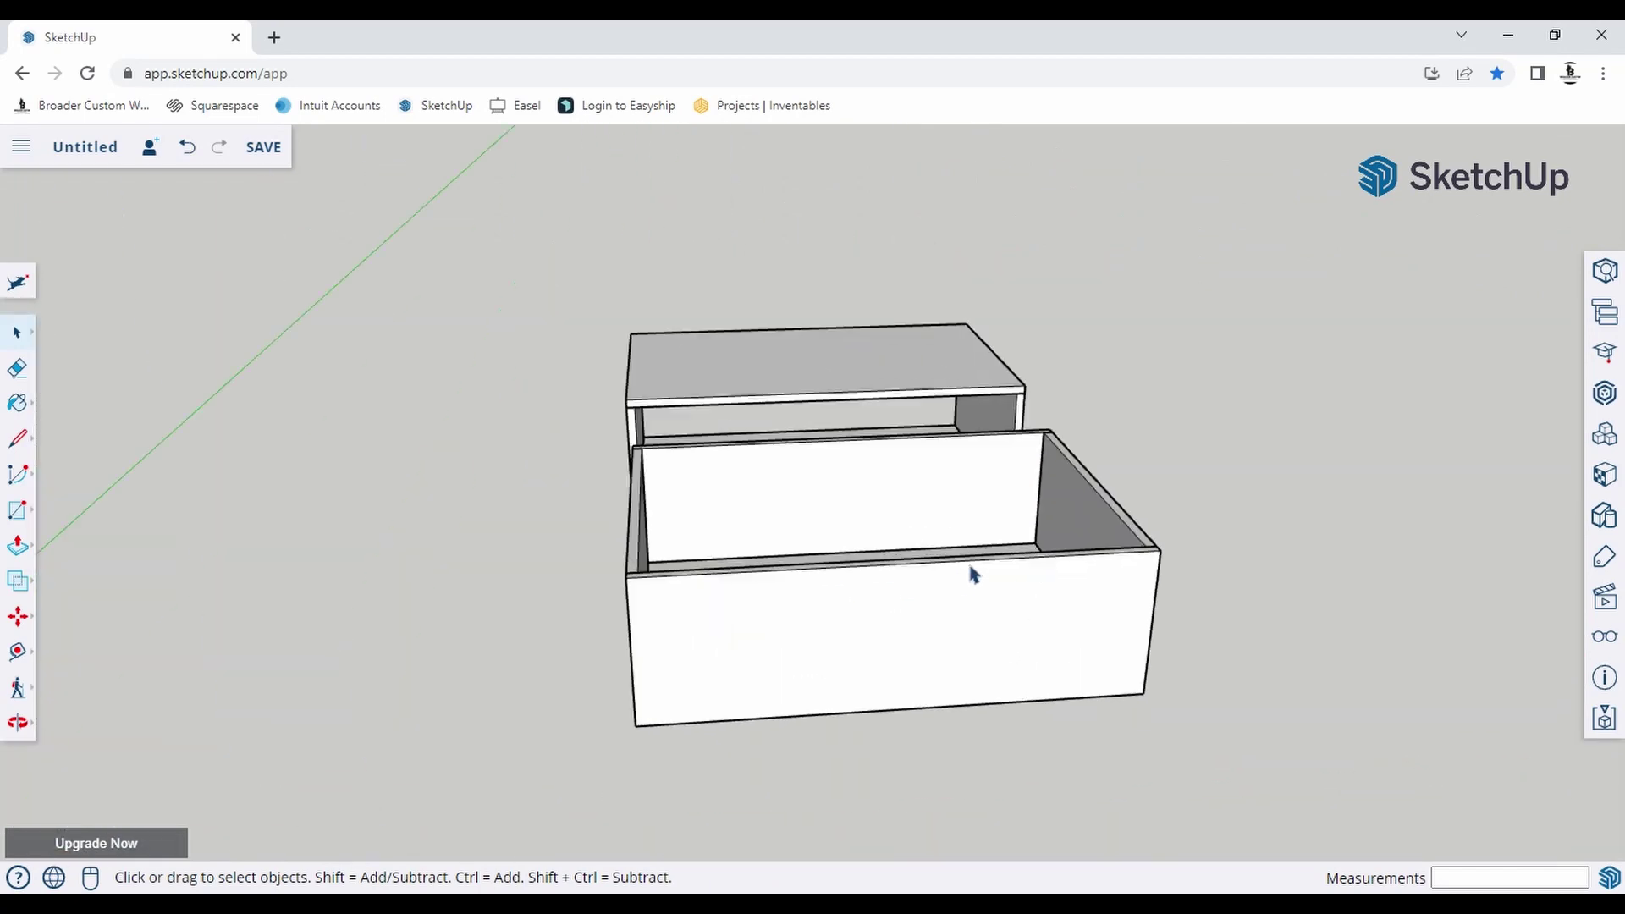
{"action": "key", "text": "o"}
{"action": "left_click_drag", "start_coordinate": [783, 462], "coordinate": [1331, 479]}
{"action": "key", "text": "space"}
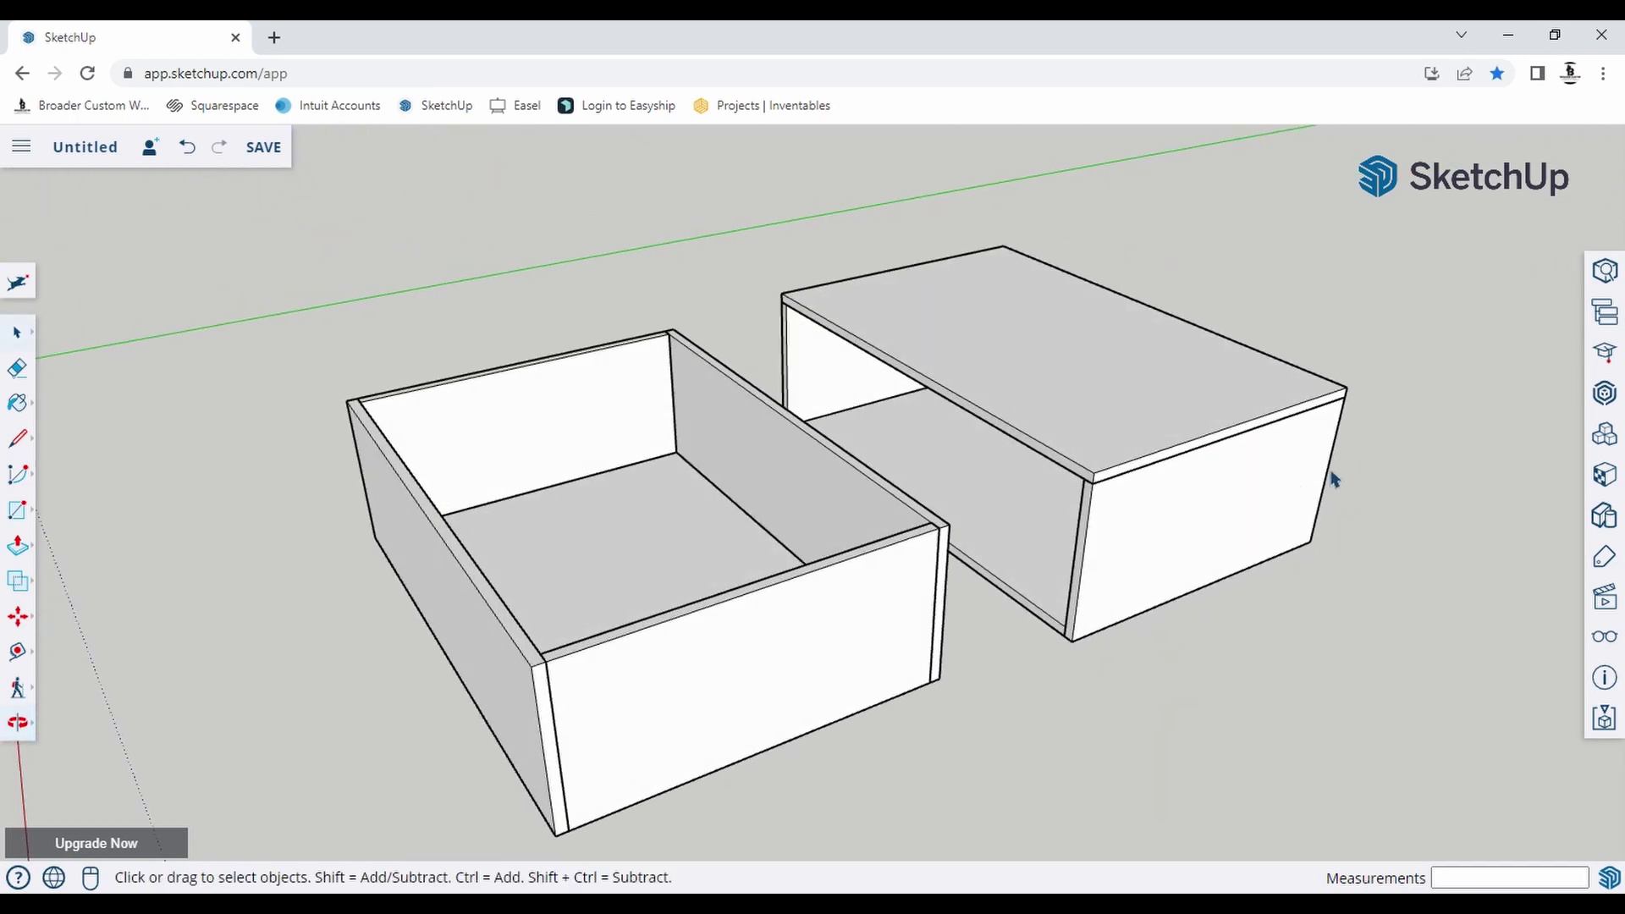
{"action": "middle_click_drag", "start_coordinate": [1019, 523], "coordinate": [1030, 387]}
Try selecting the whole drawer with a selection window and a single board by itself, and clear the selection.
{"action": "left_click_drag", "start_coordinate": [658, 323], "coordinate": [969, 601]}
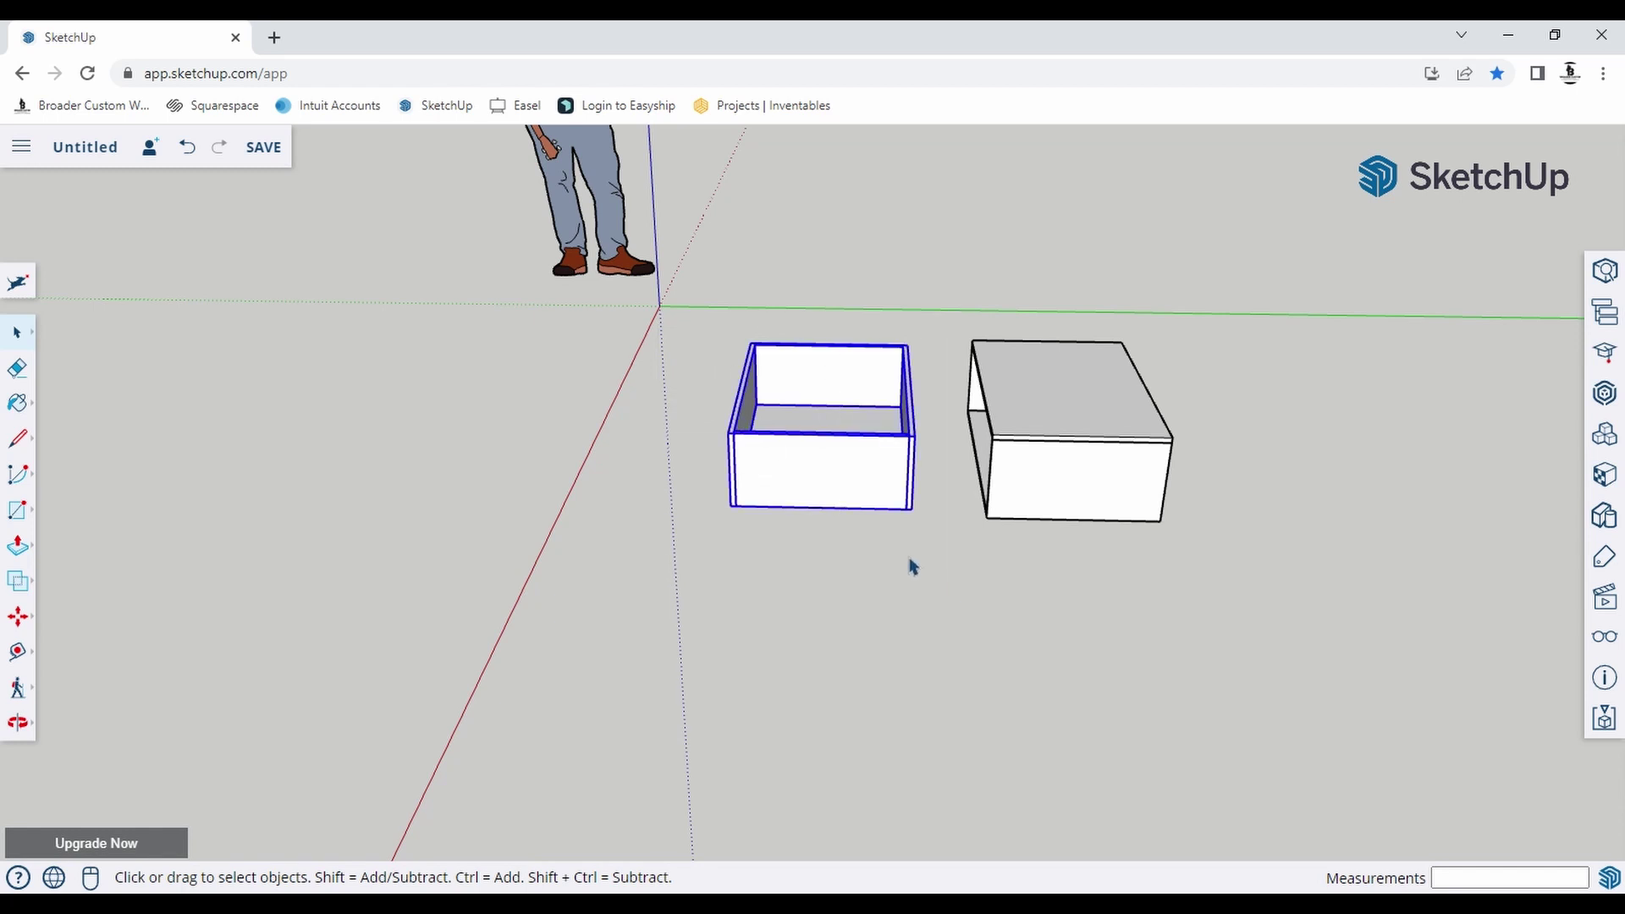
{"action": "left_click", "coordinate": [775, 406]}
{"action": "left_click", "coordinate": [834, 446]}
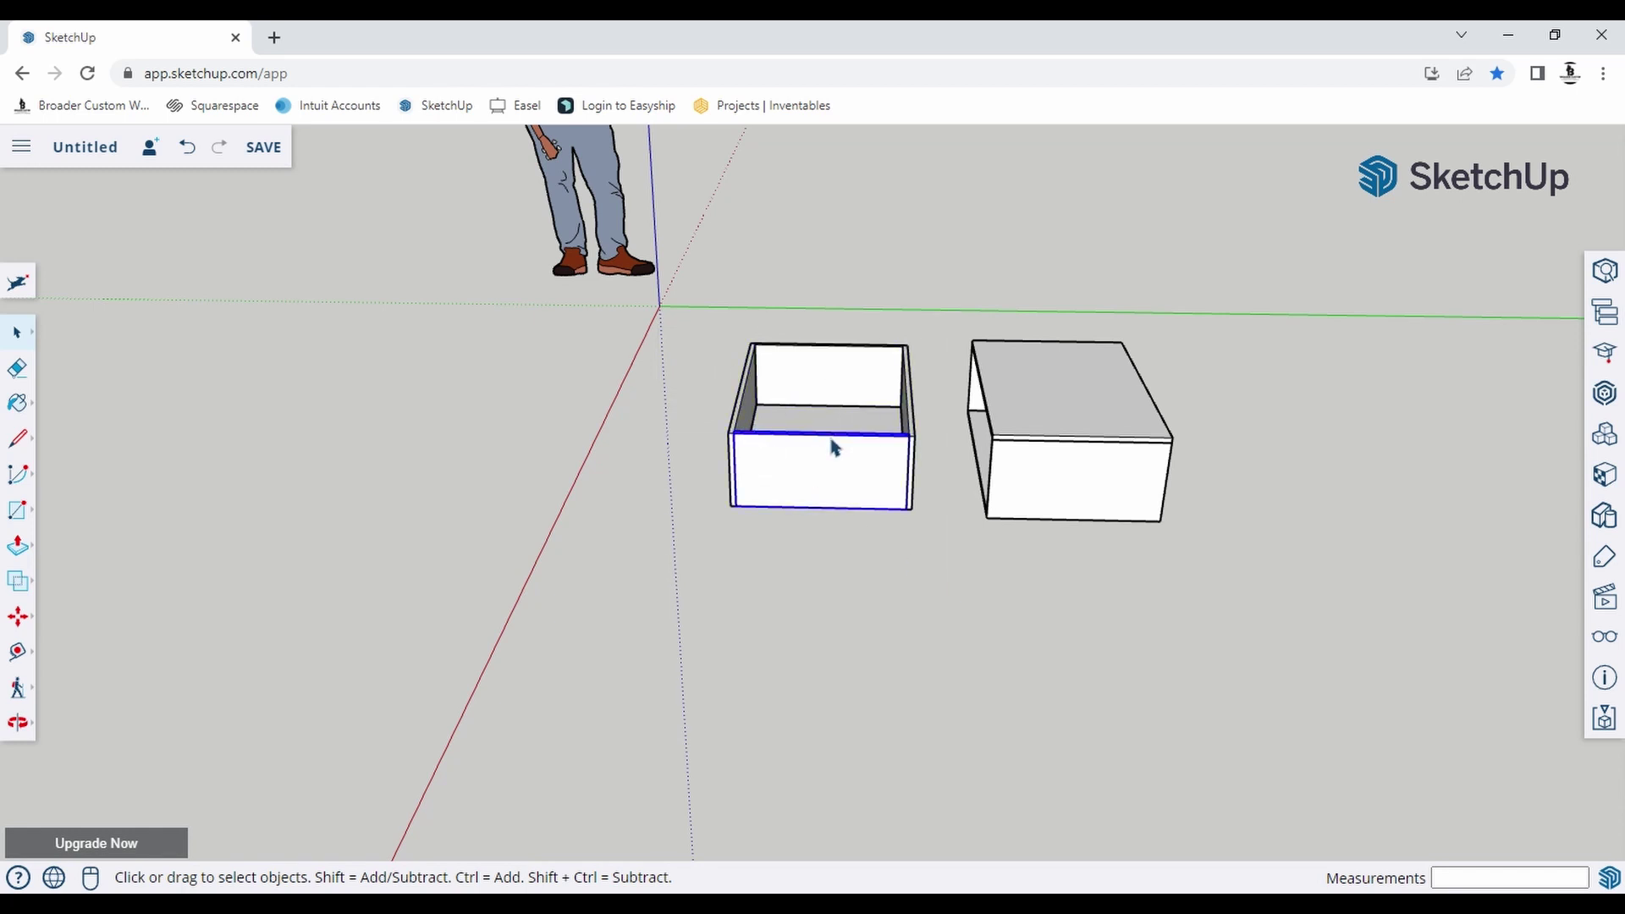
{"action": "scroll", "coordinate": [834, 402], "scroll_direction": "up", "scroll_amount": 1}
{"action": "scroll", "coordinate": [483, 262], "scroll_direction": "up", "scroll_amount": 5}
{"action": "scroll", "coordinate": [448, 252], "scroll_direction": "down", "scroll_amount": 5}
{"action": "left_click_drag", "start_coordinate": [448, 251], "coordinate": [738, 475]}
{"action": "scroll", "coordinate": [606, 415], "scroll_direction": "up", "scroll_amount": 5}
{"action": "scroll", "coordinate": [961, 605], "scroll_direction": "down", "scroll_amount": 3}
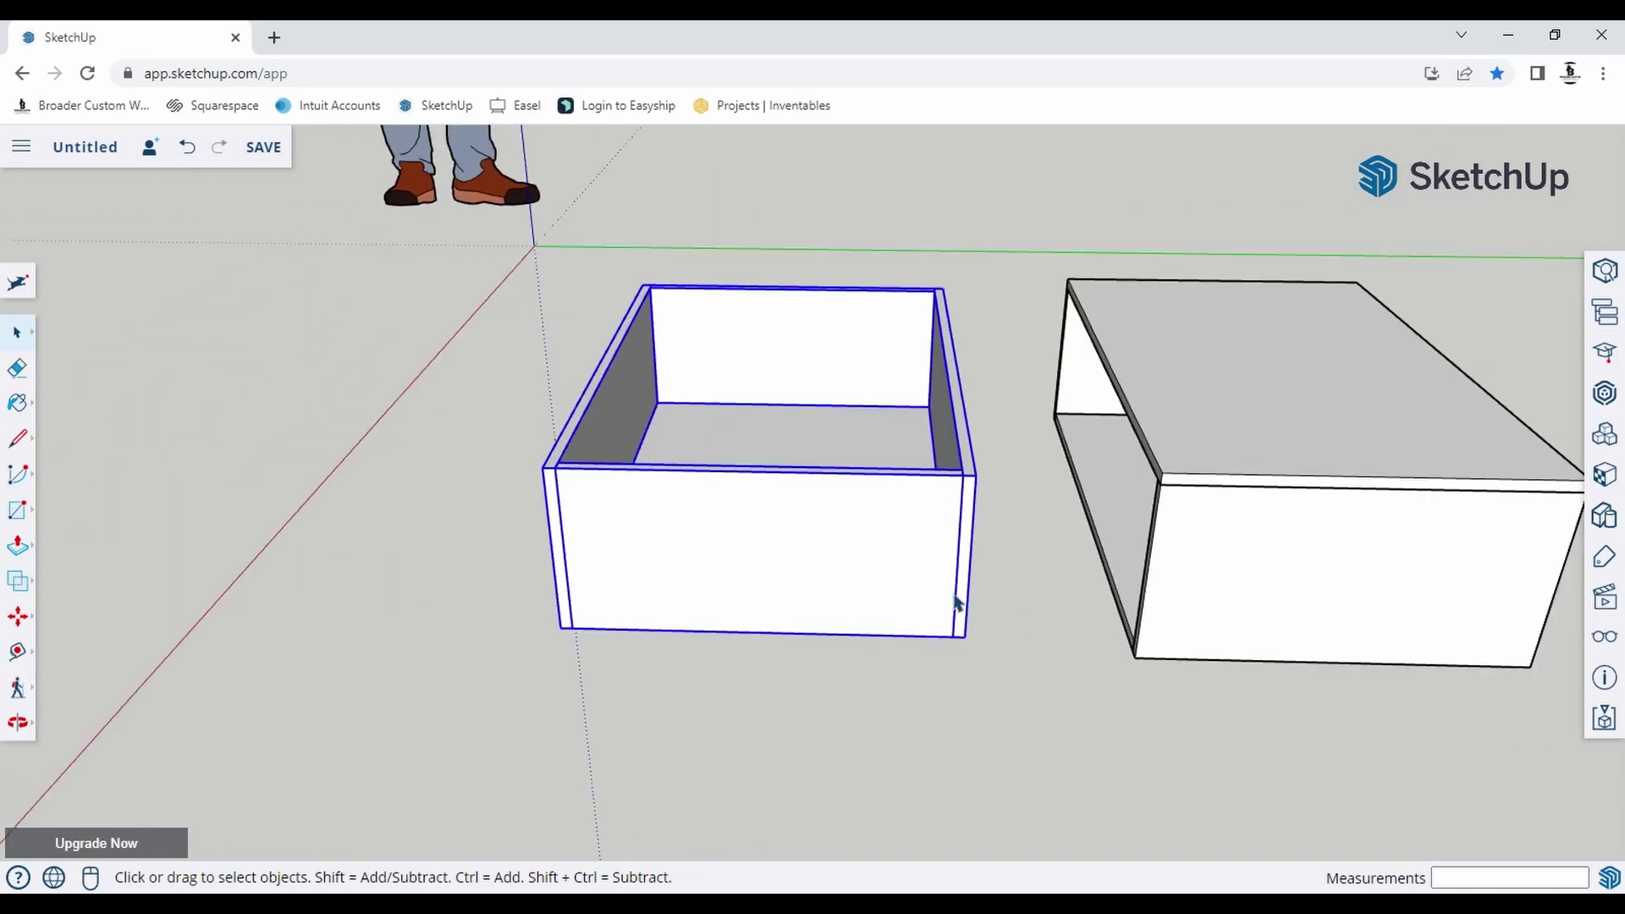
{"action": "left_click", "coordinate": [423, 356]}
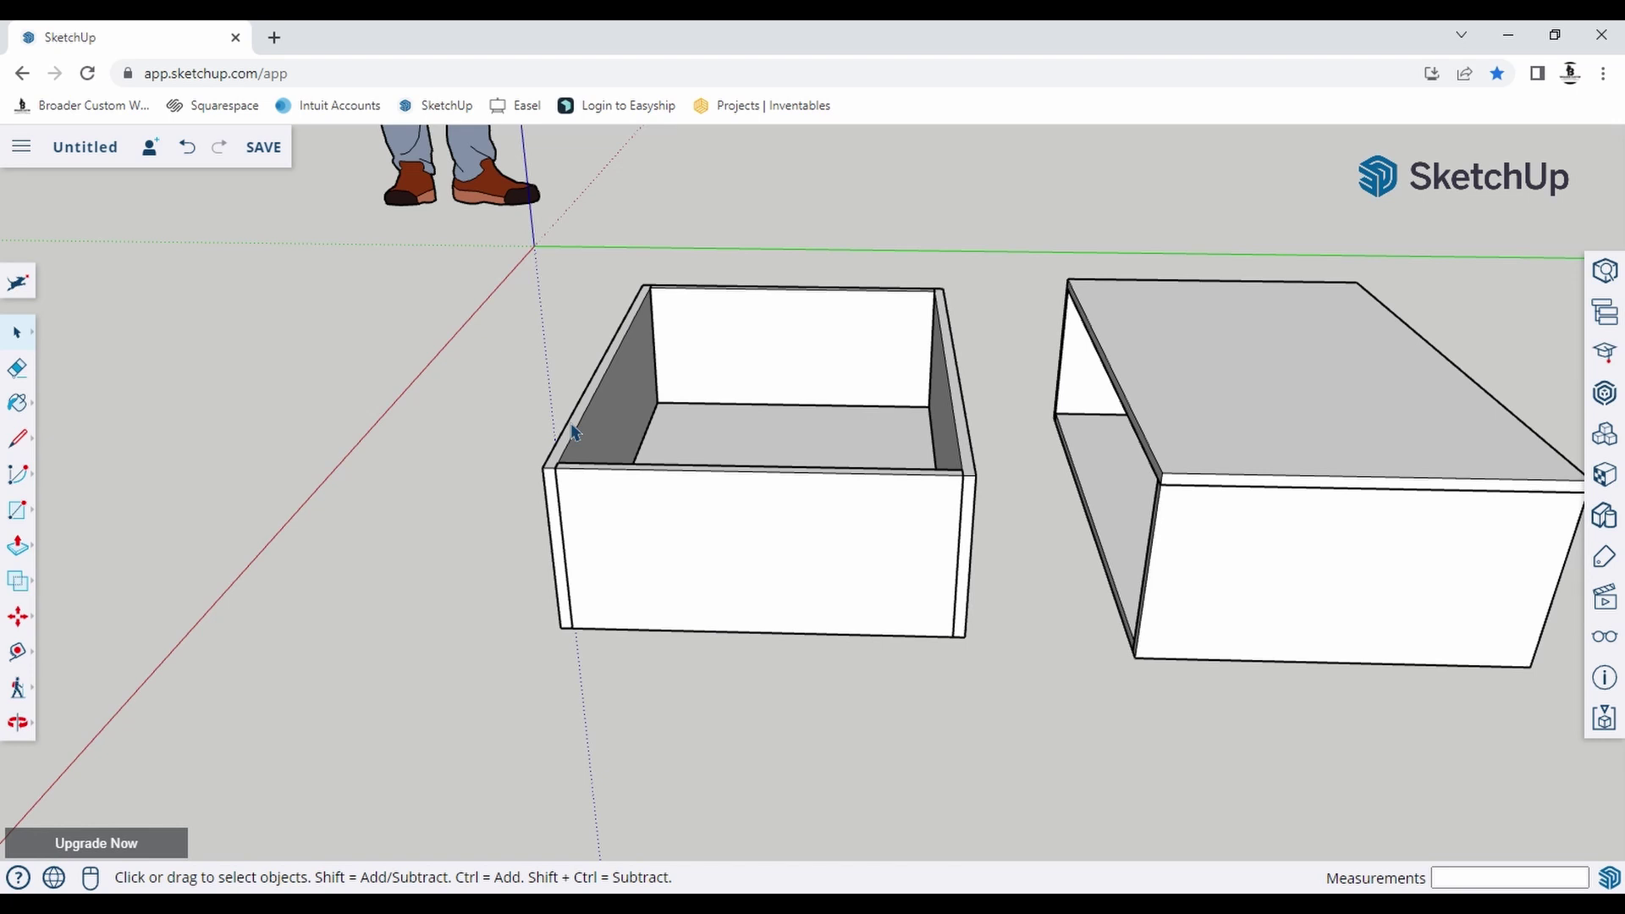
Select the drawer's back, sides, bottom and remaining end board one by one and make them a single group.
{"action": "left_click", "coordinate": [860, 381]}
{"action": "middle_click_drag", "start_coordinate": [717, 276], "coordinate": [684, 459]}
{"action": "left_click", "coordinate": [648, 444], "text": "shift"}
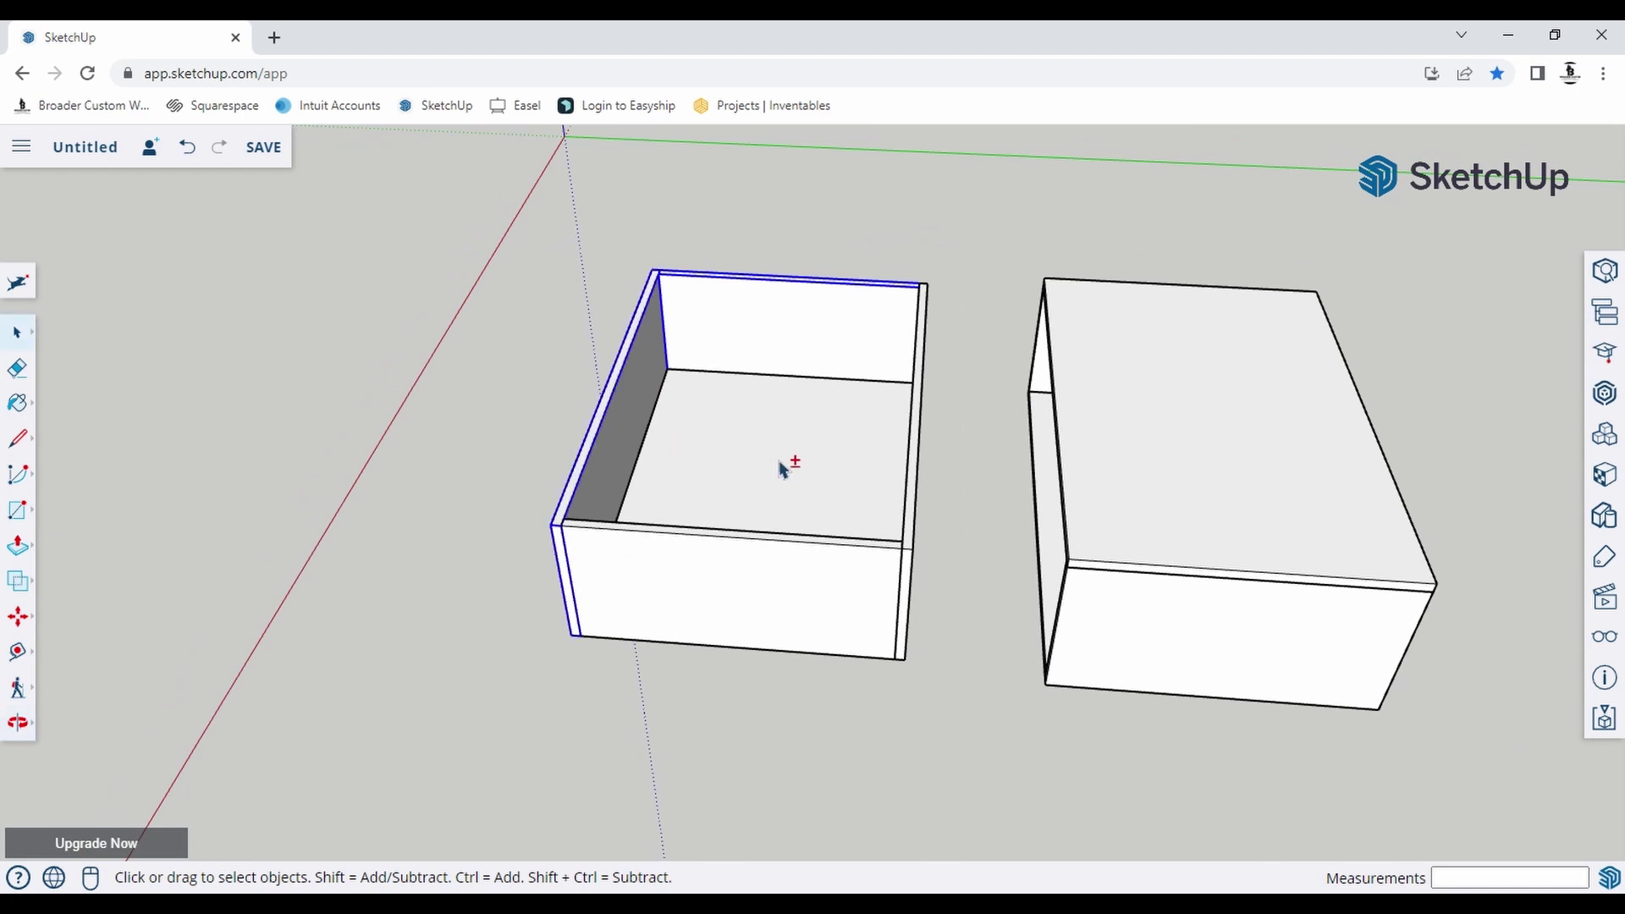
{"action": "left_click", "coordinate": [922, 485], "text": "shift"}
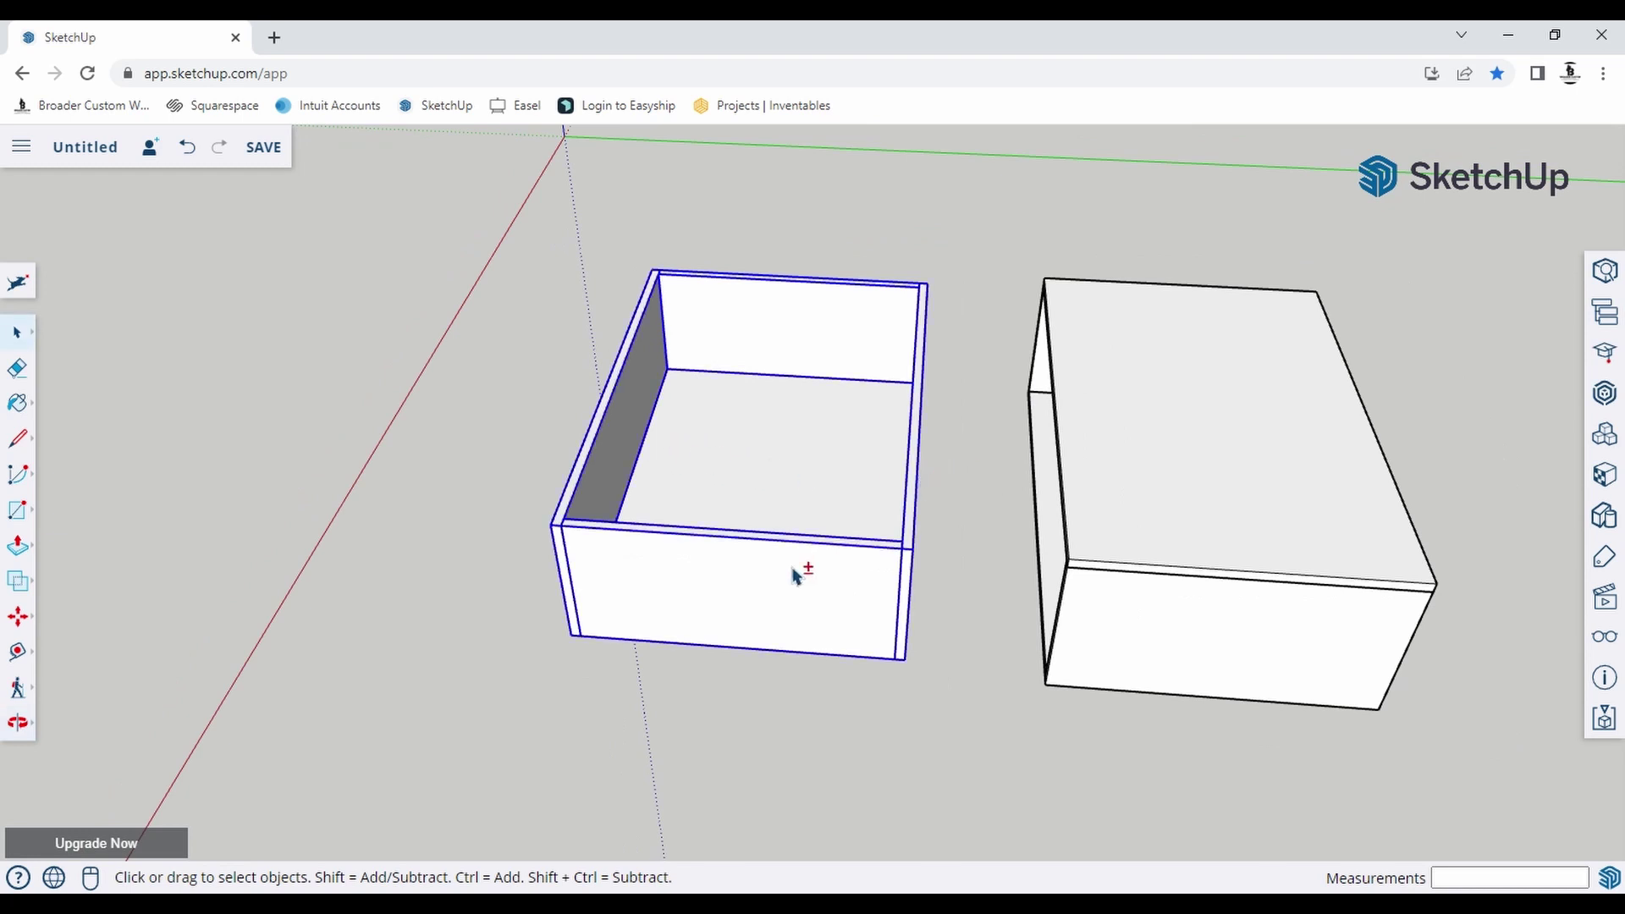
{"action": "left_click", "coordinate": [759, 597], "text": "shift"}
{"action": "right_click", "coordinate": [833, 449]}
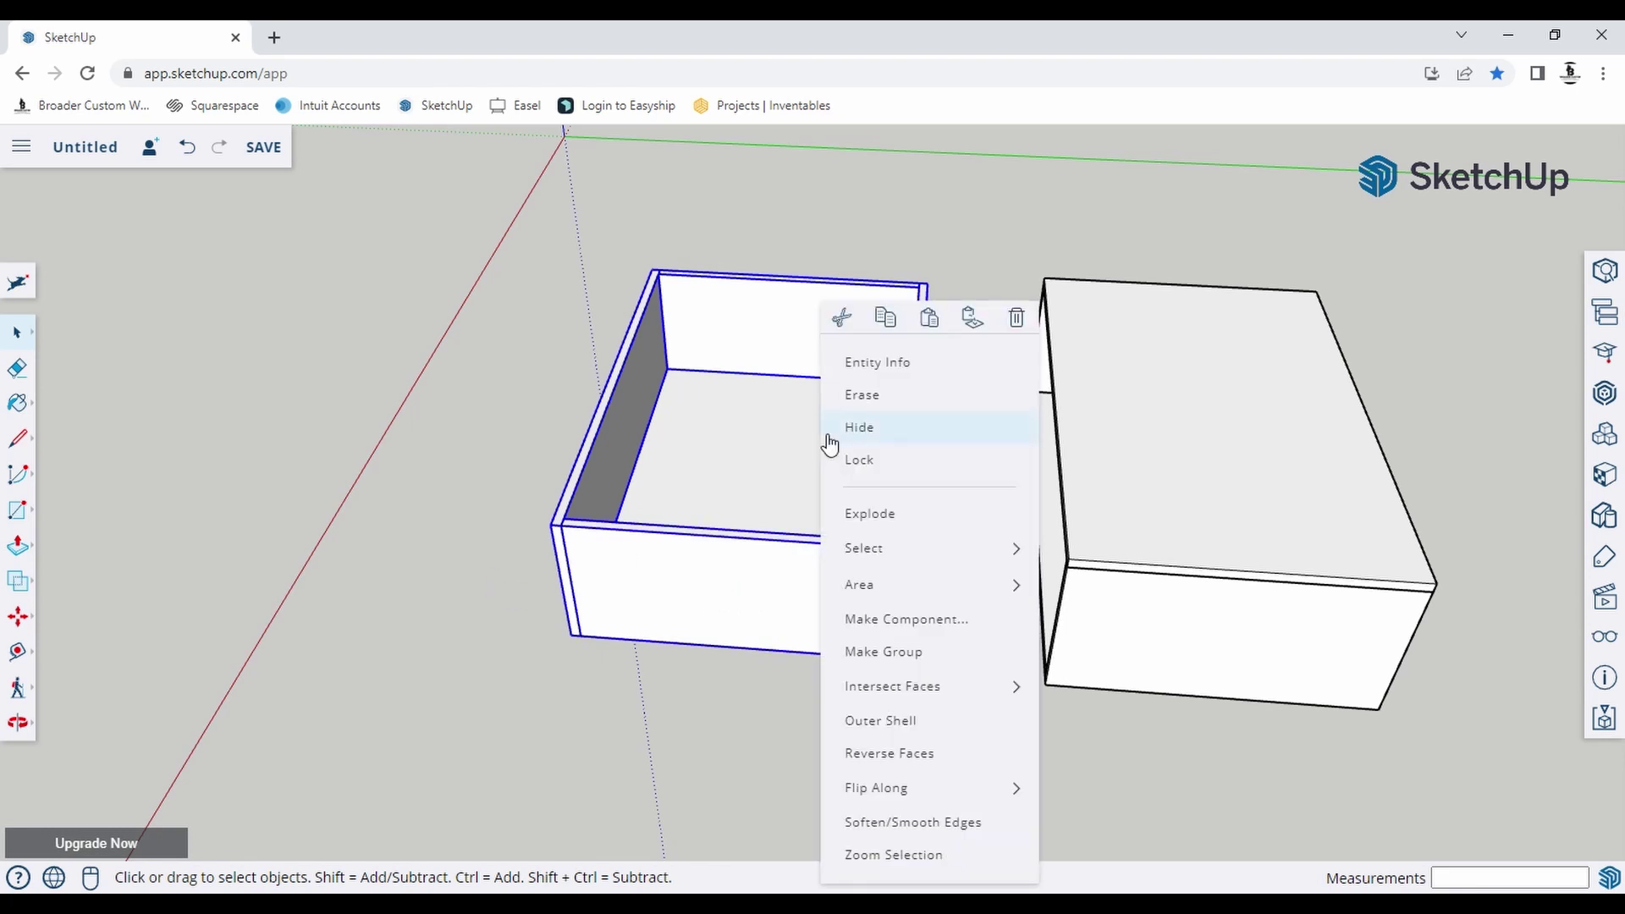
{"action": "left_click", "coordinate": [914, 677]}
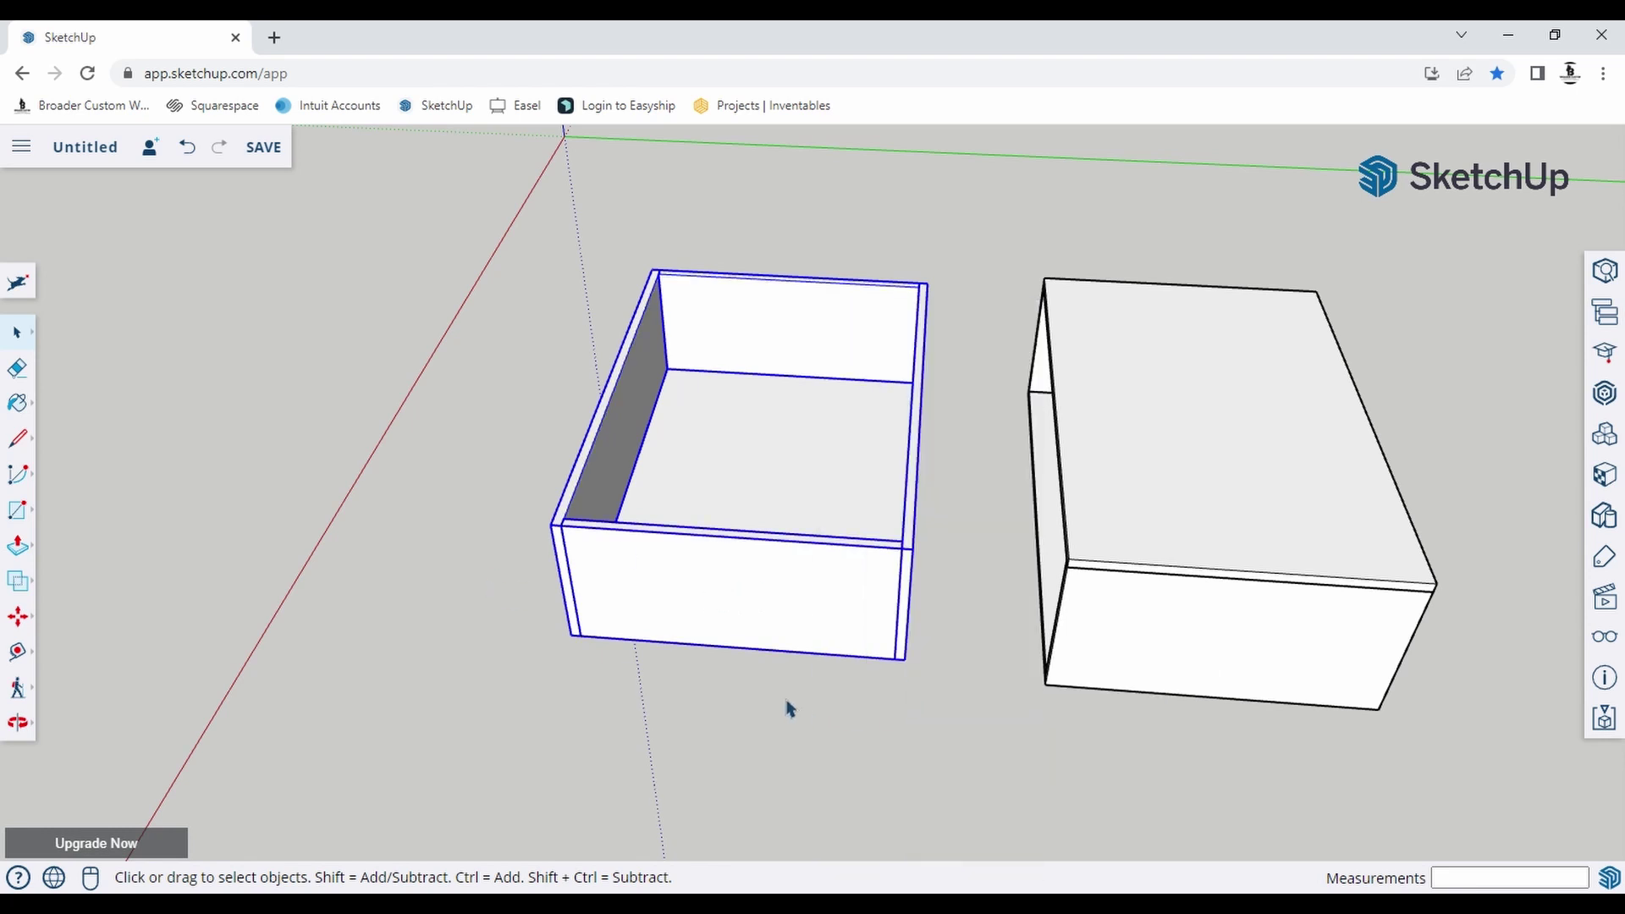
{"action": "middle_click_drag", "start_coordinate": [744, 675], "coordinate": [1029, 566]}
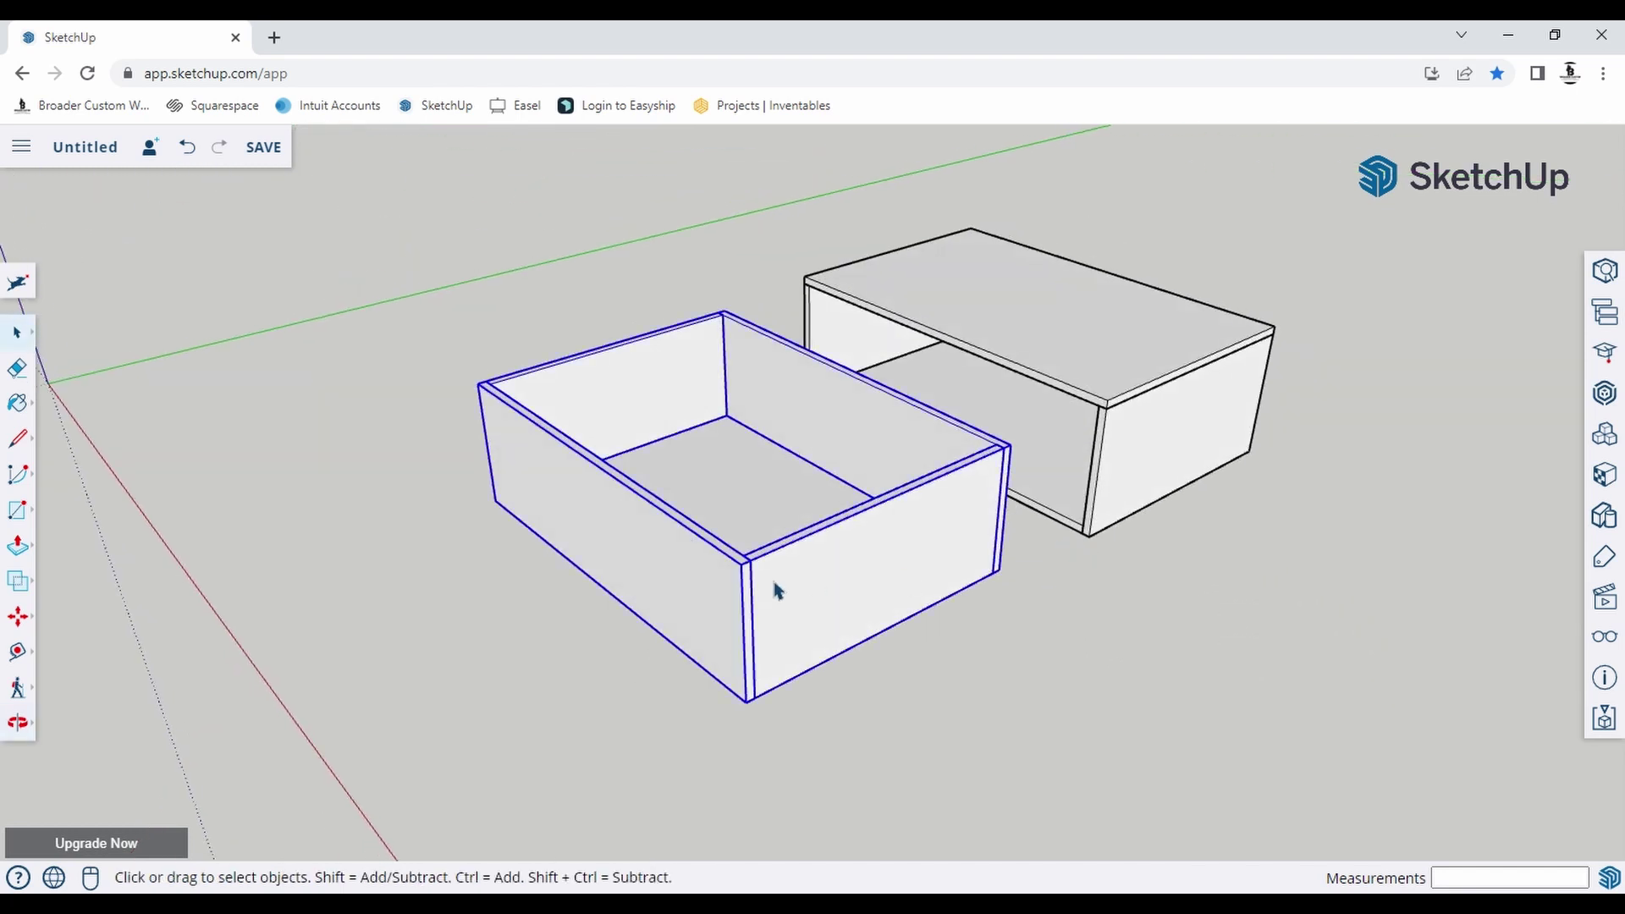
{"action": "scroll", "coordinate": [777, 590], "scroll_direction": "up", "scroll_amount": 3}
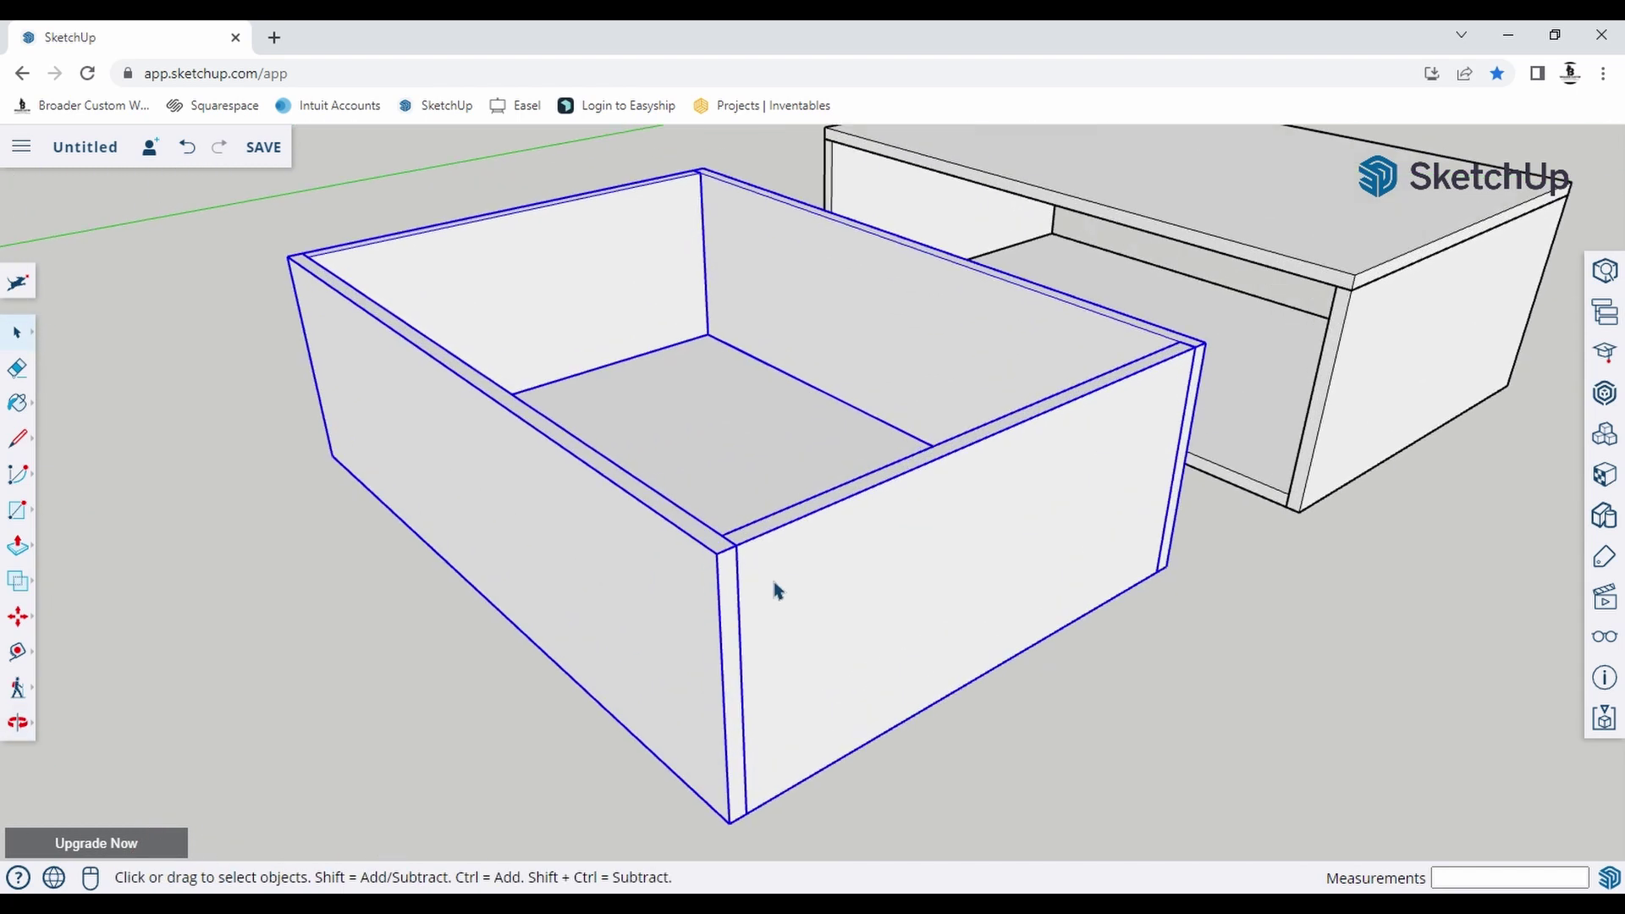
Move the drawer group partway into the open box's opening and undo the move.
{"action": "key", "text": "m"}
{"action": "left_click", "coordinate": [733, 573]}
{"action": "scroll", "coordinate": [734, 575], "scroll_direction": "down", "scroll_amount": 3}
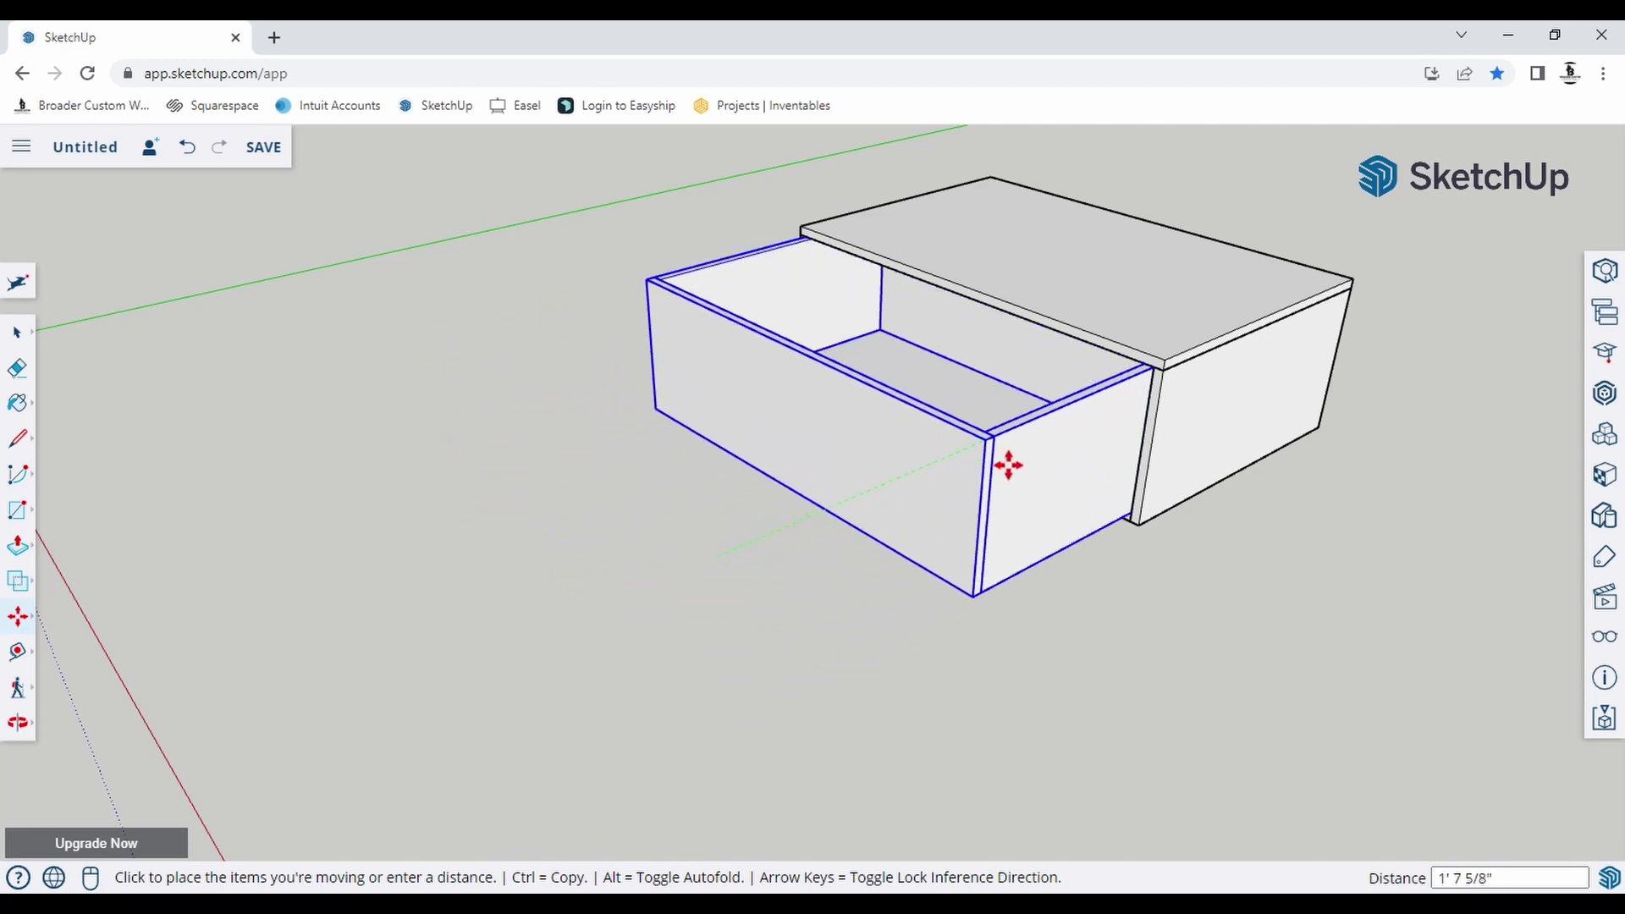
{"action": "left_click", "coordinate": [1153, 426]}
{"action": "scroll", "coordinate": [1125, 413], "scroll_direction": "up", "scroll_amount": 3}
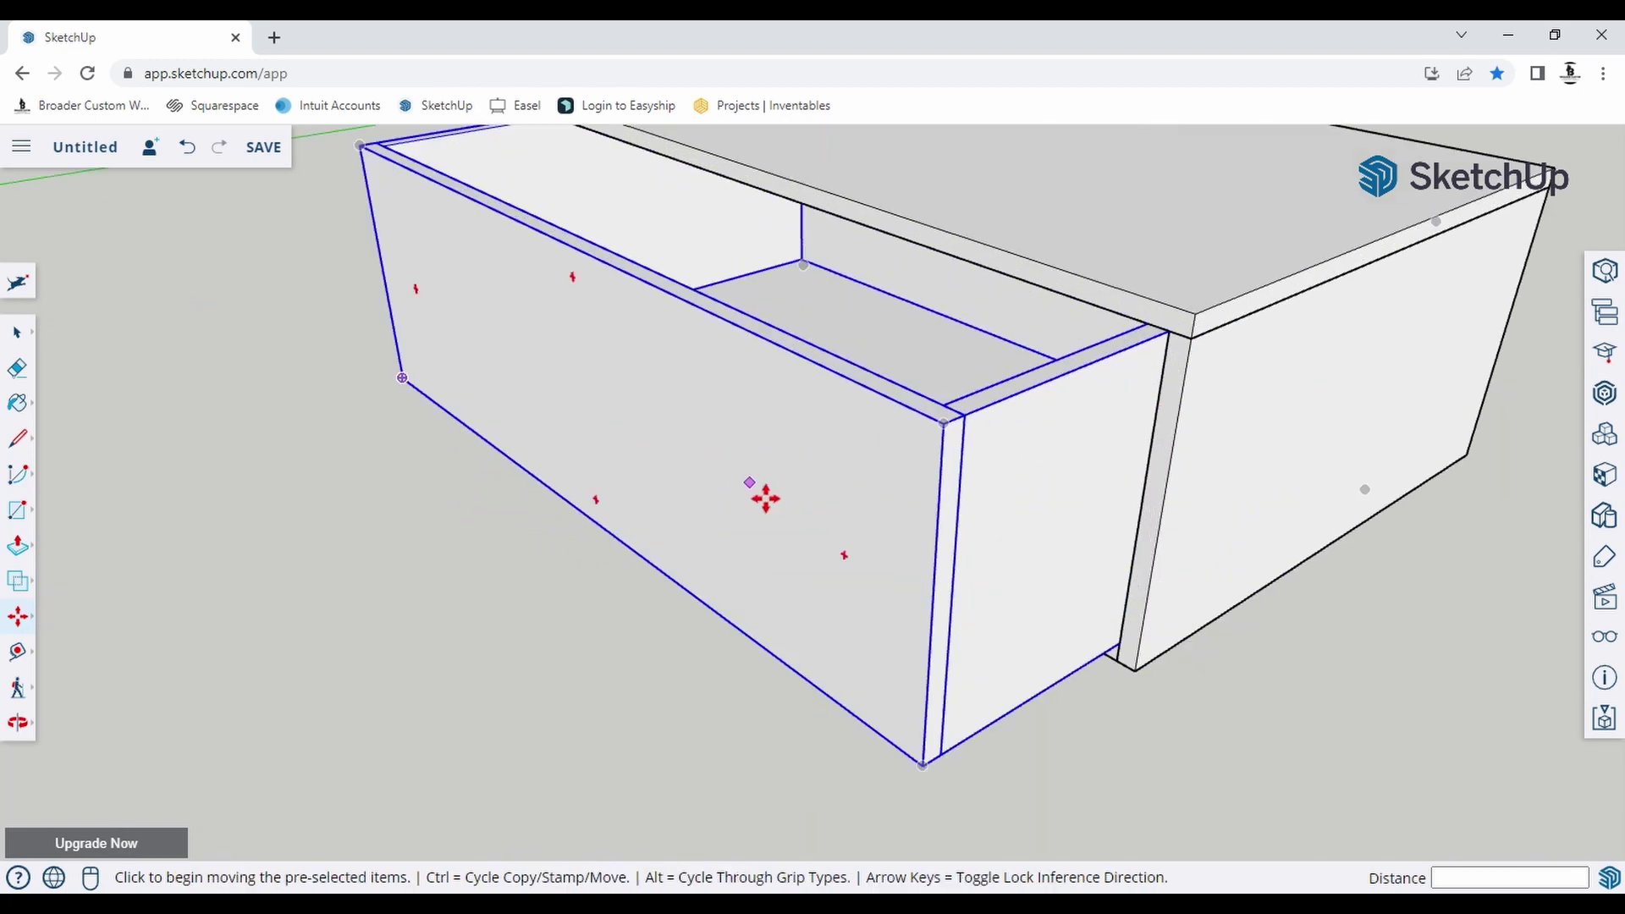
{"action": "middle_click_drag", "start_coordinate": [765, 499], "coordinate": [220, 560]}
{"action": "key", "text": "m"}
{"action": "scroll", "coordinate": [813, 372], "scroll_direction": "down", "scroll_amount": 3}
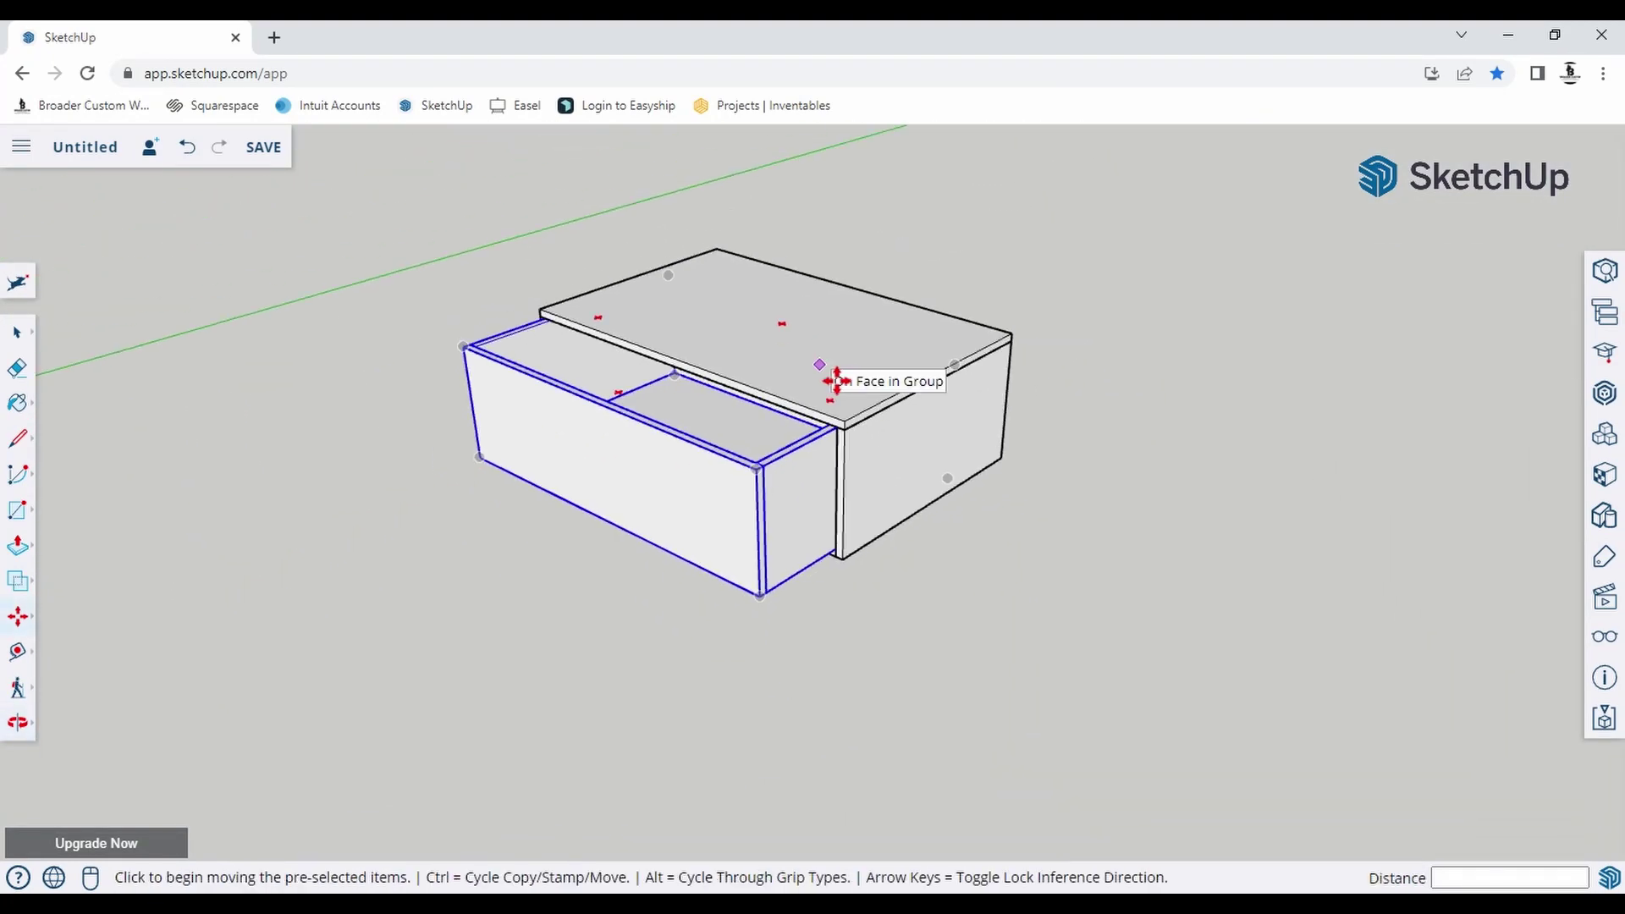
{"action": "key", "text": "space"}
{"action": "left_click", "coordinate": [1090, 614]}
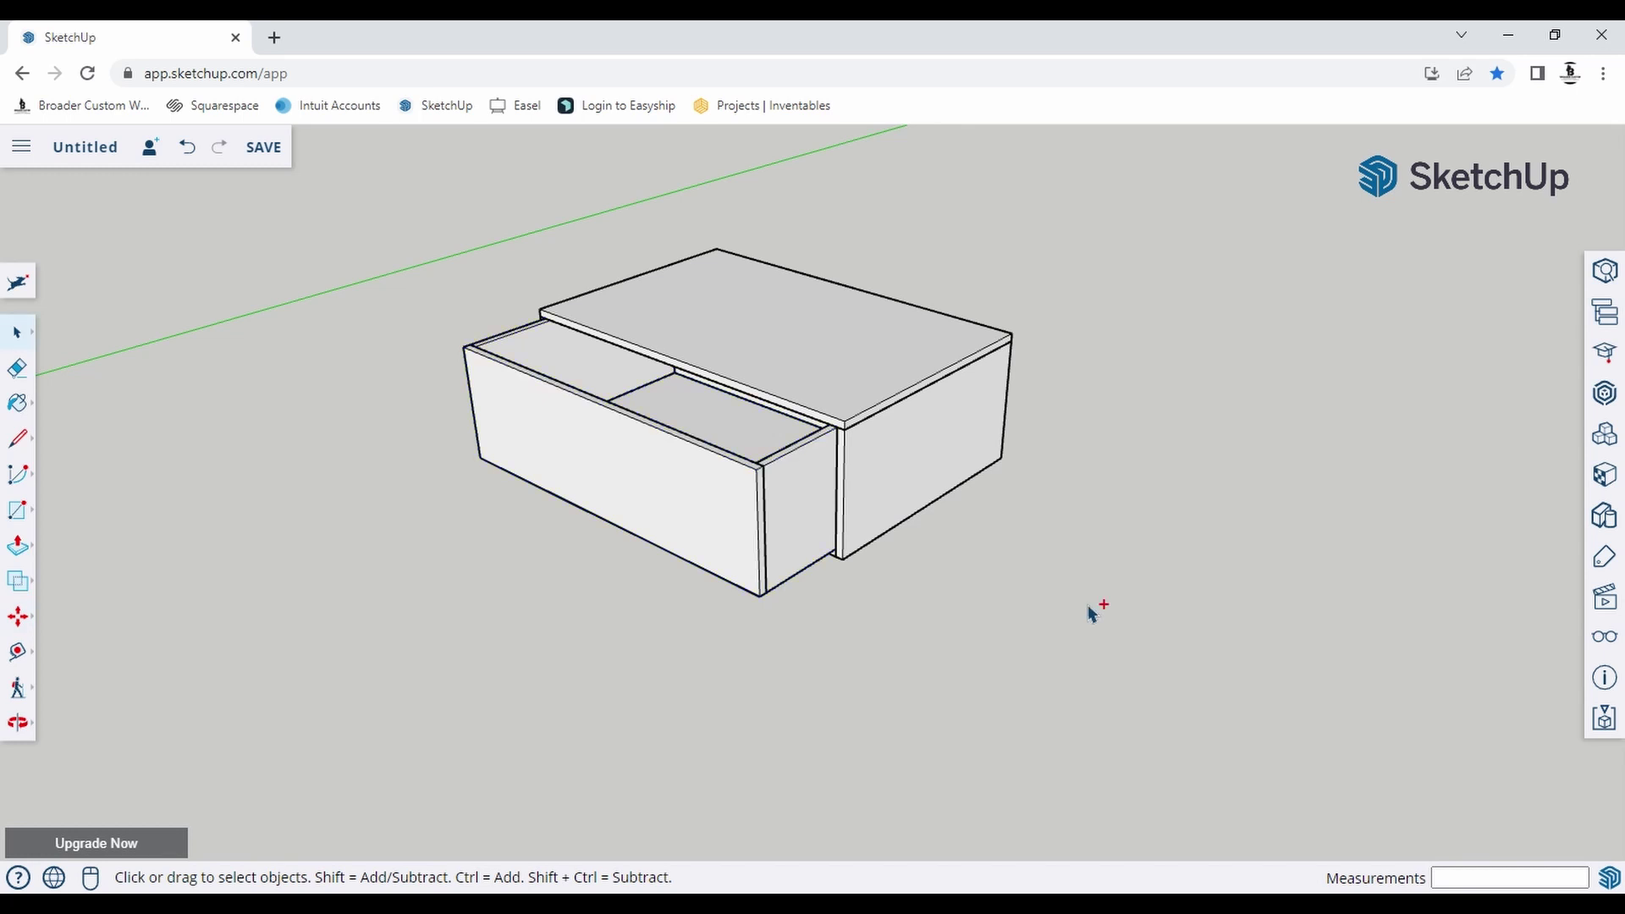
{"action": "key", "text": "ctrl+z"}
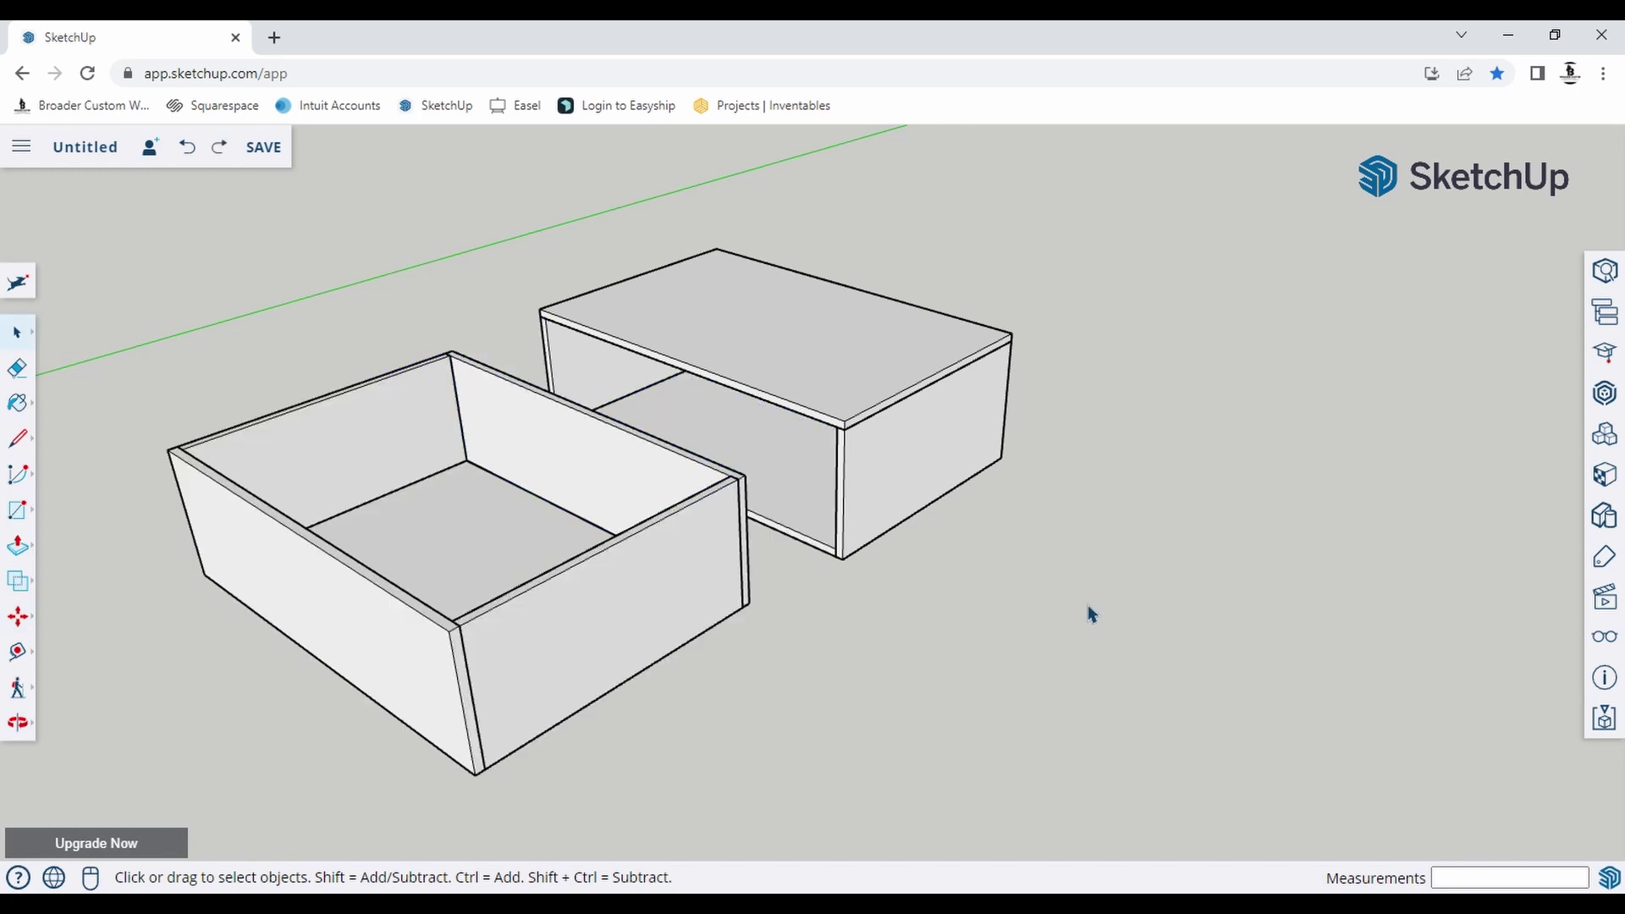
Examine the drawer's front board and its upper edge from several angles.
{"action": "scroll", "coordinate": [1139, 472], "scroll_direction": "down", "scroll_amount": 3}
{"action": "scroll", "coordinate": [636, 531], "scroll_direction": "up", "scroll_amount": 3}
{"action": "scroll", "coordinate": [805, 627], "scroll_direction": "up", "scroll_amount": 3}
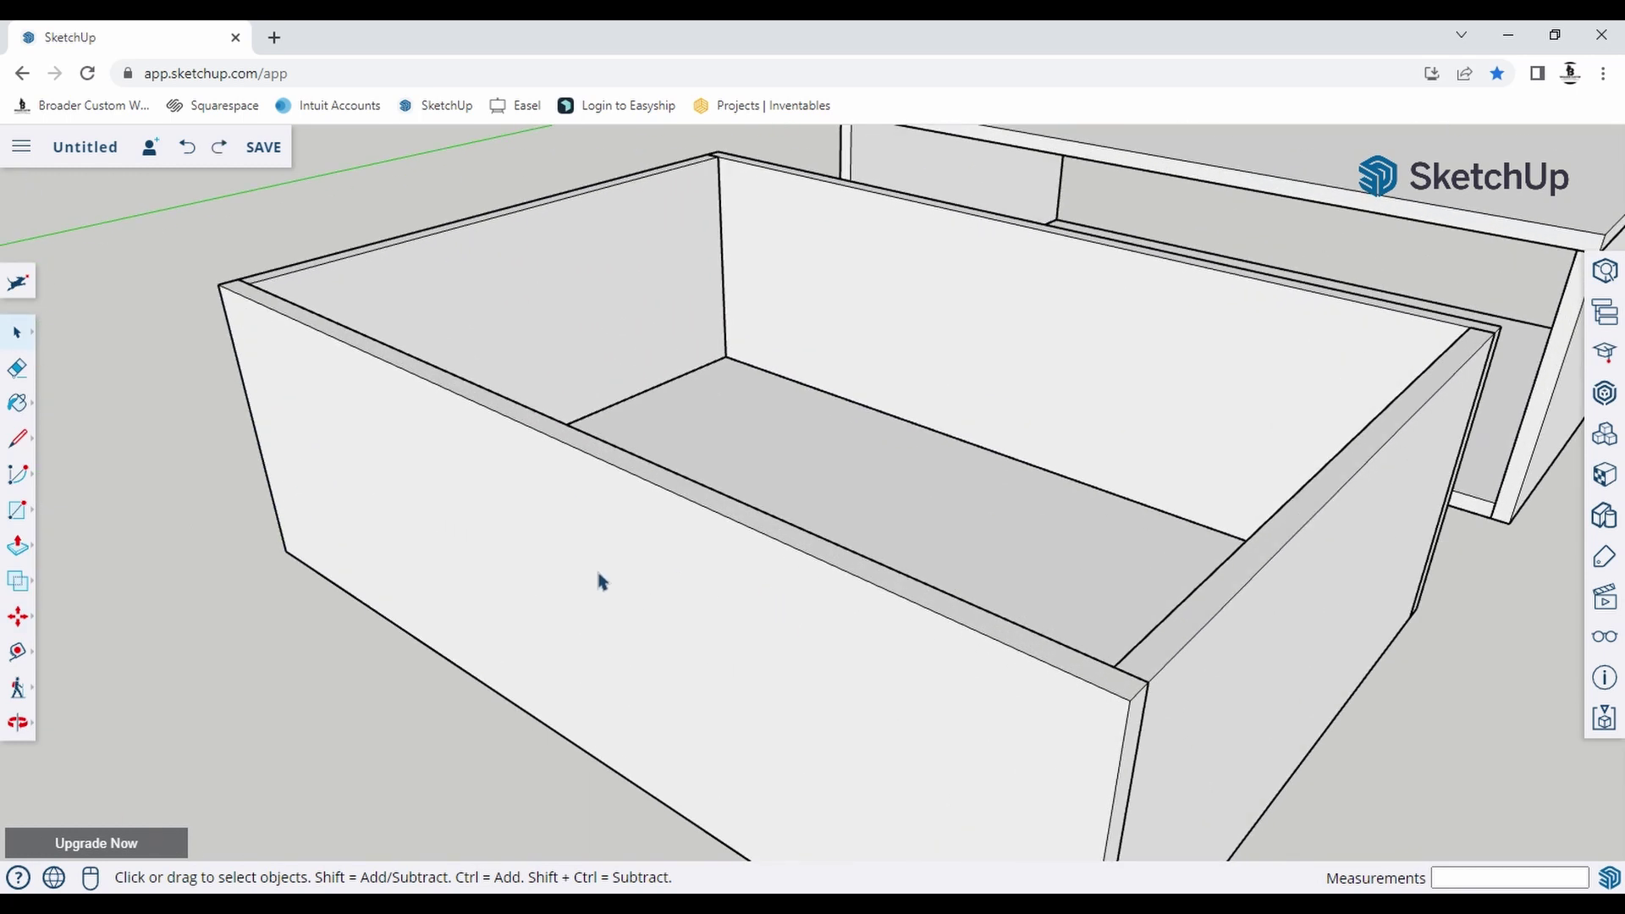
{"action": "middle_click_drag", "start_coordinate": [598, 576], "coordinate": [859, 583]}
{"action": "scroll", "coordinate": [947, 645], "scroll_direction": "down", "scroll_amount": 3}
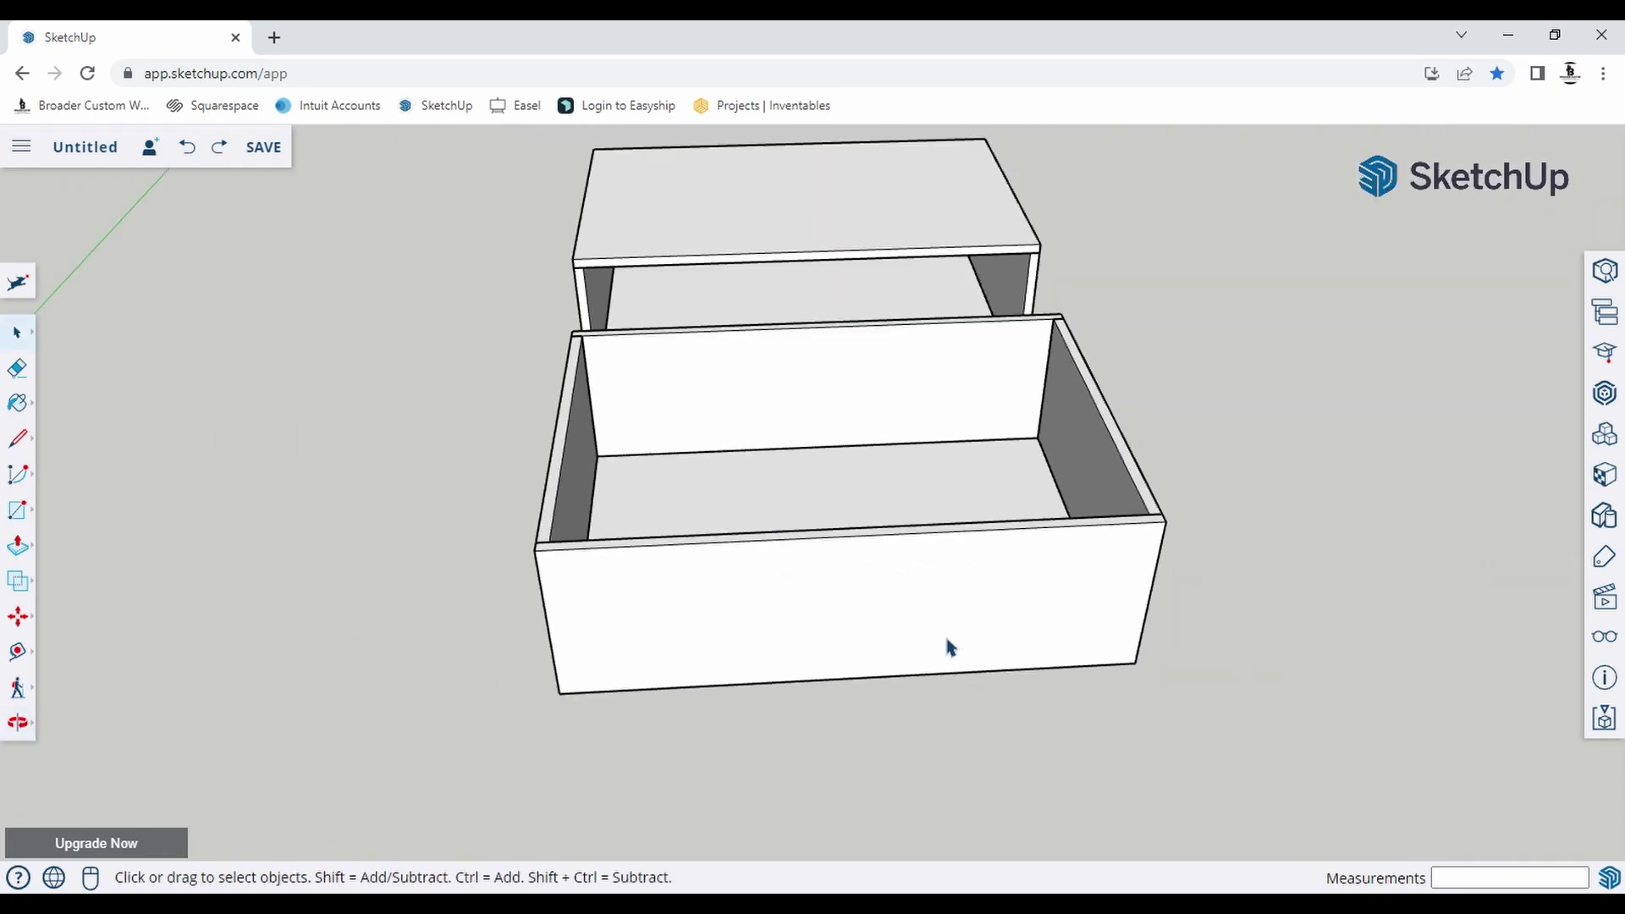
{"action": "scroll", "coordinate": [885, 623], "scroll_direction": "up", "scroll_amount": 3}
{"action": "scroll", "coordinate": [793, 539], "scroll_direction": "up", "scroll_amount": 2}
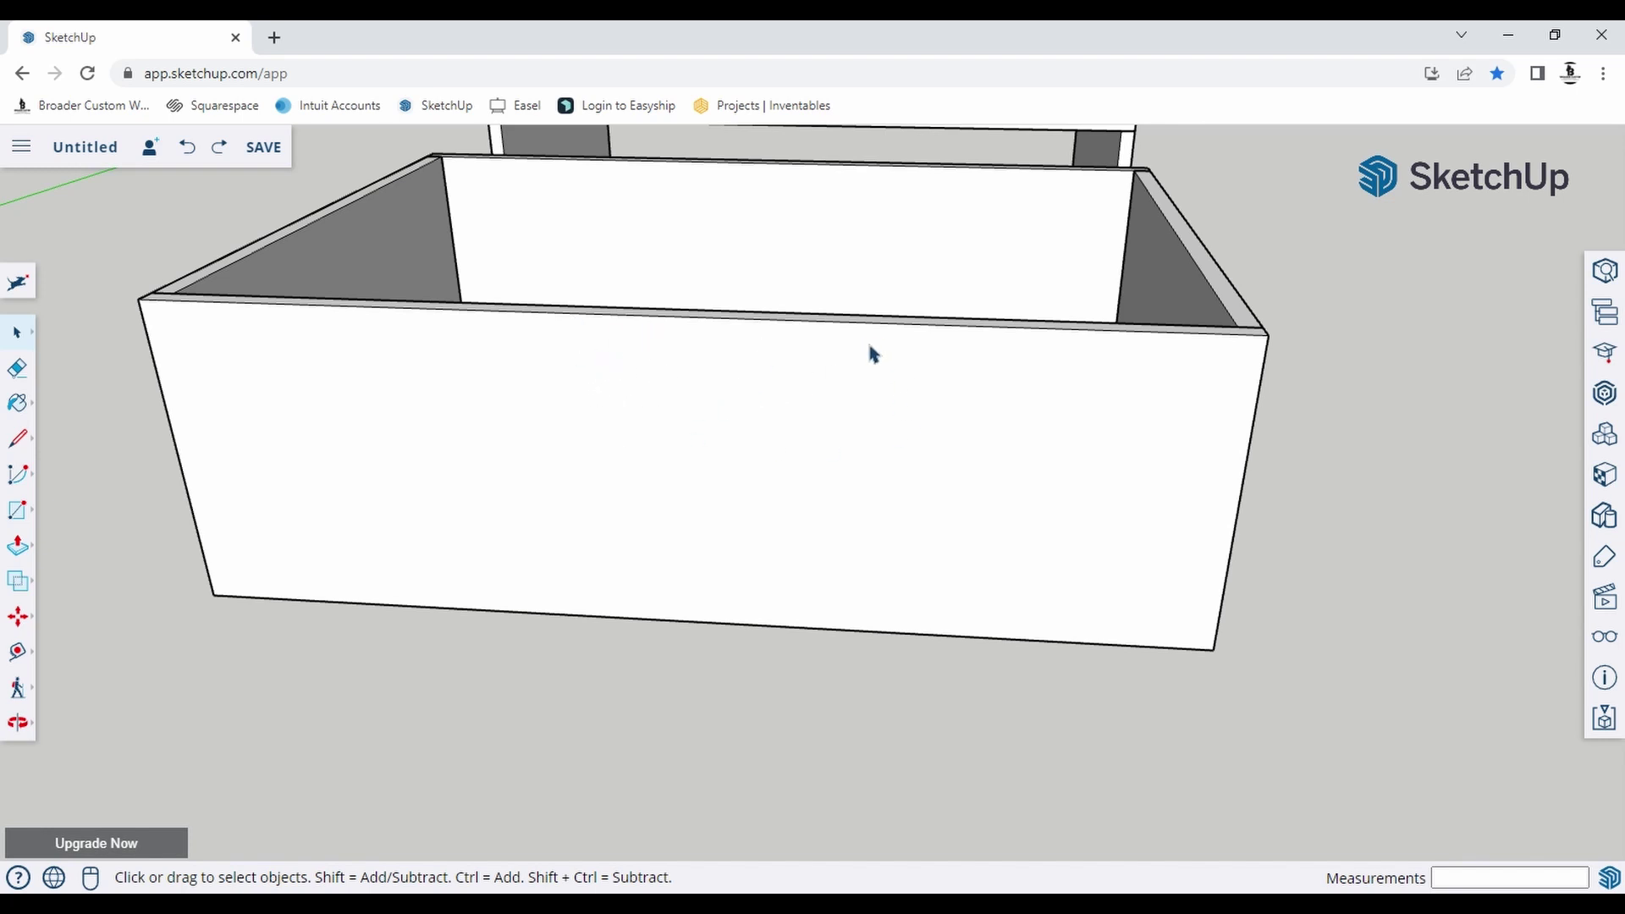
{"action": "scroll", "coordinate": [954, 449], "scroll_direction": "down", "scroll_amount": 3}
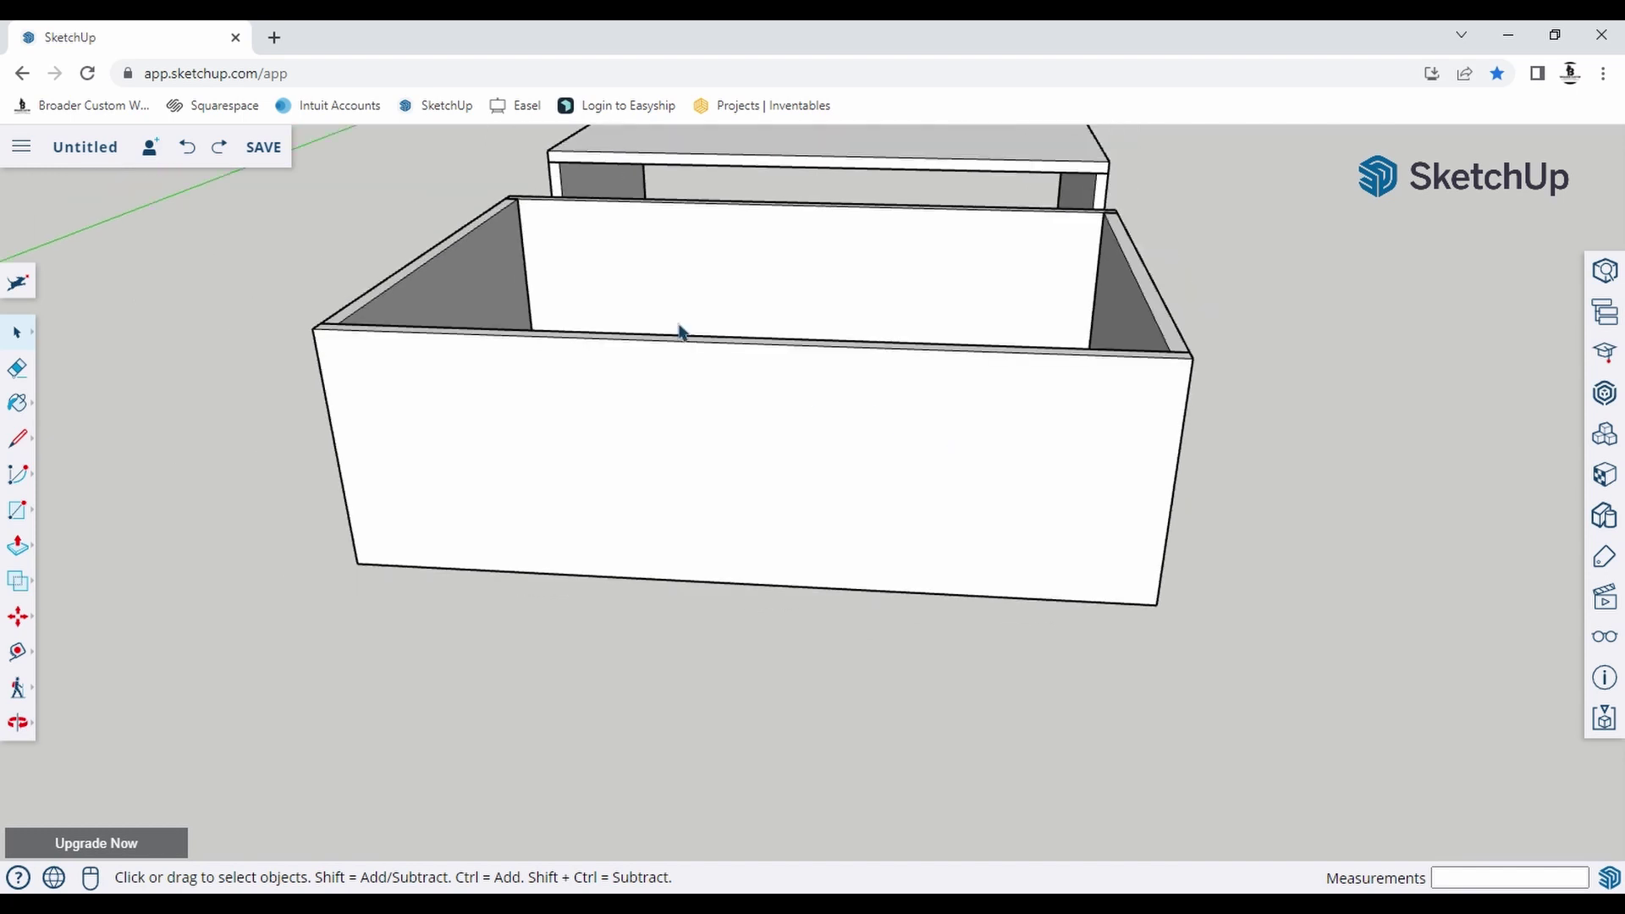
{"action": "scroll", "coordinate": [744, 363], "scroll_direction": "up", "scroll_amount": 3}
{"action": "middle_click_drag", "start_coordinate": [744, 363], "coordinate": [632, 471]}
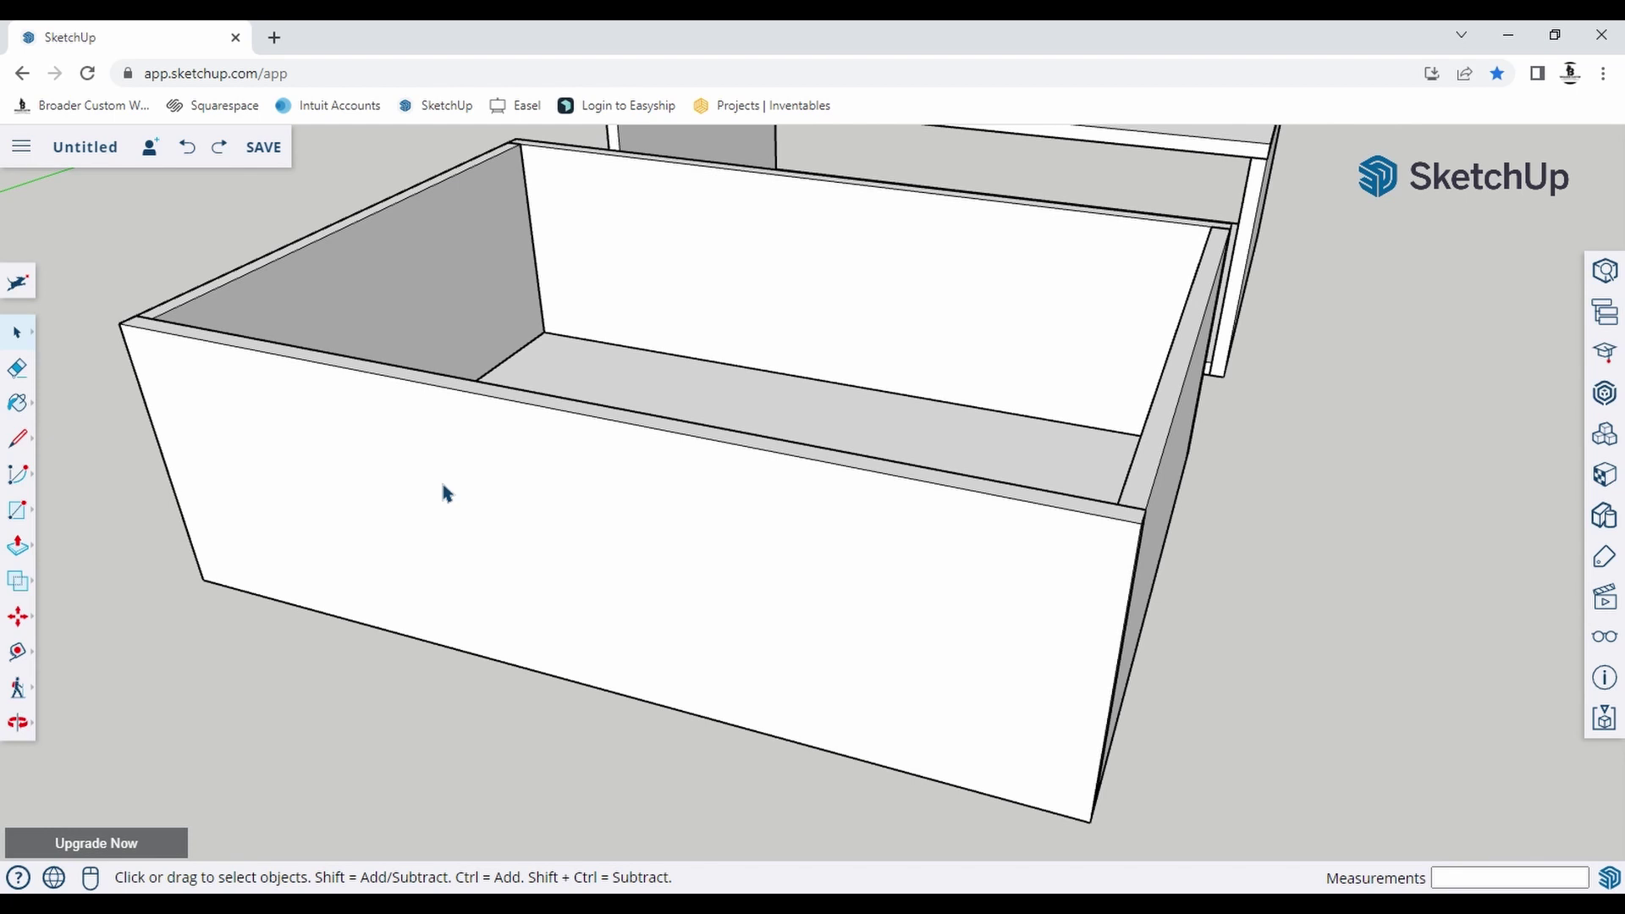
{"action": "key", "text": "l"}
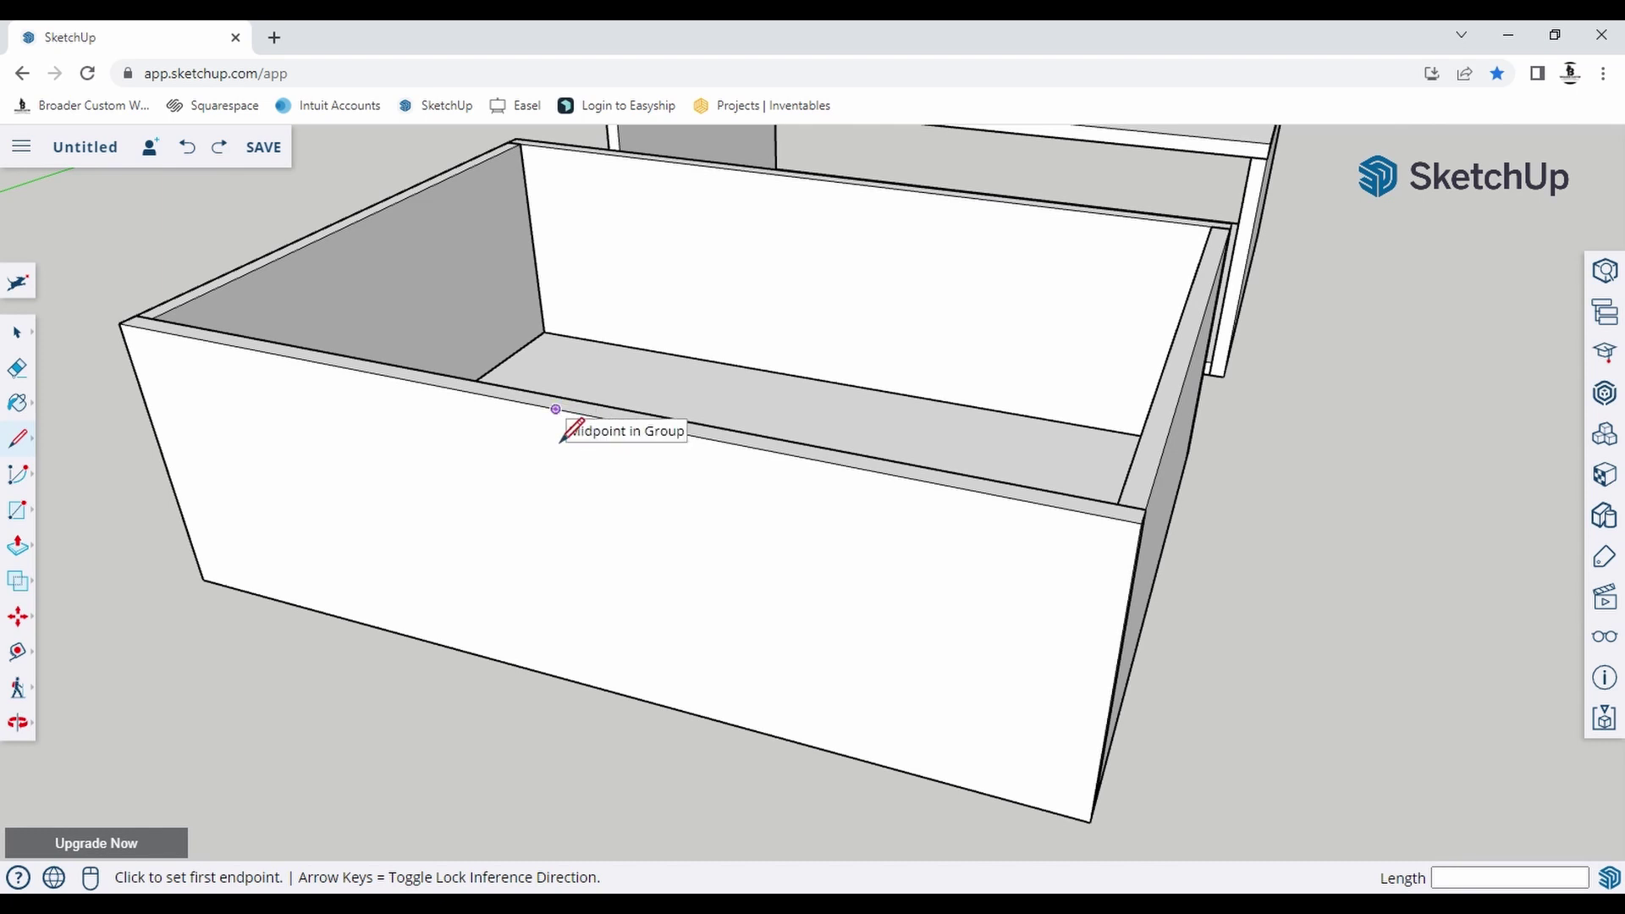
{"action": "key", "text": "space"}
{"action": "scroll", "coordinate": [560, 440], "scroll_direction": "down", "scroll_amount": 5}
{"action": "middle_click_drag", "start_coordinate": [668, 711], "coordinate": [627, 544]}
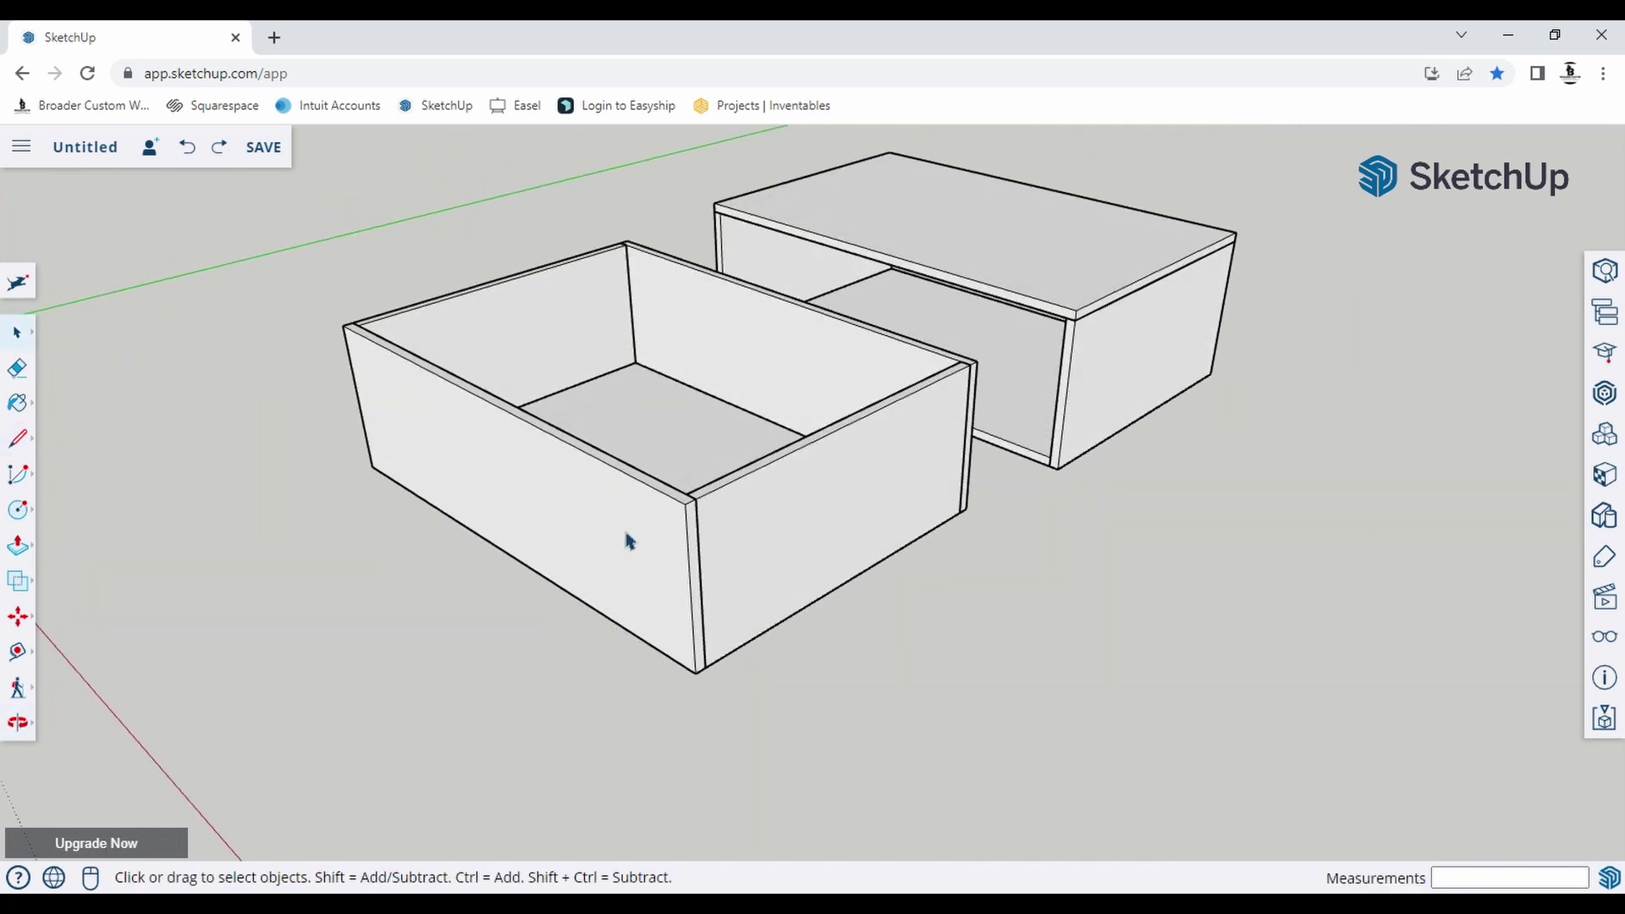
Open the drawer group for editing and draw a 1" vertical line down from the midpoint of the front board's upper edge.
{"action": "double_click", "coordinate": [628, 539]}
{"action": "scroll", "coordinate": [562, 504], "scroll_direction": "up", "scroll_amount": 10}
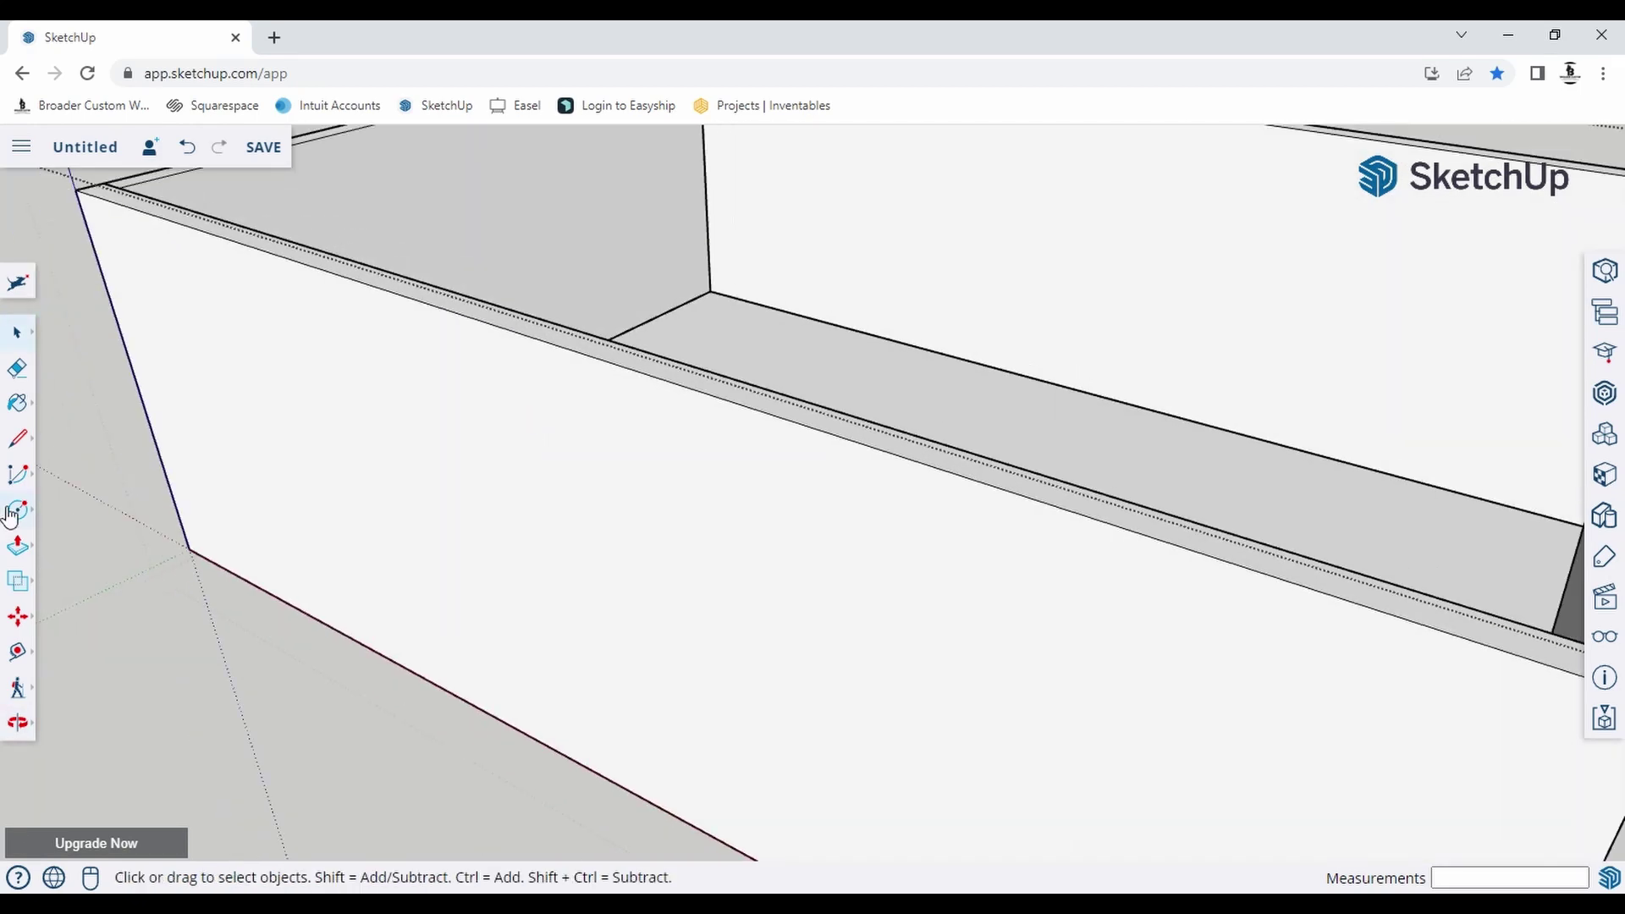
{"action": "left_click", "coordinate": [17, 437]}
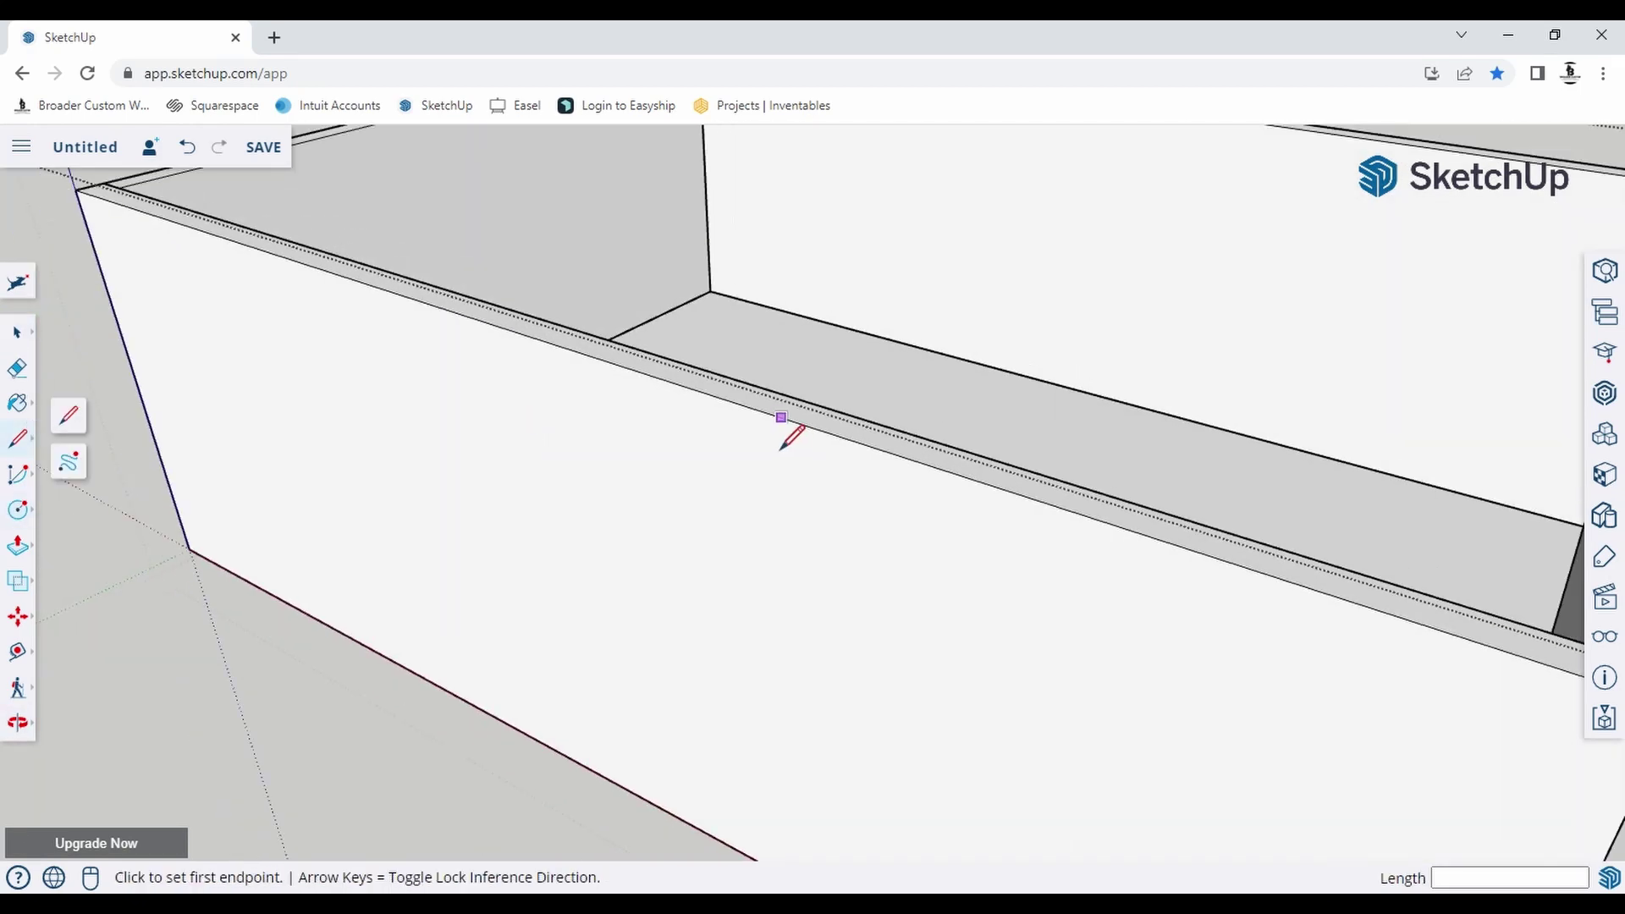
{"action": "scroll", "coordinate": [769, 424], "scroll_direction": "down", "scroll_amount": 5}
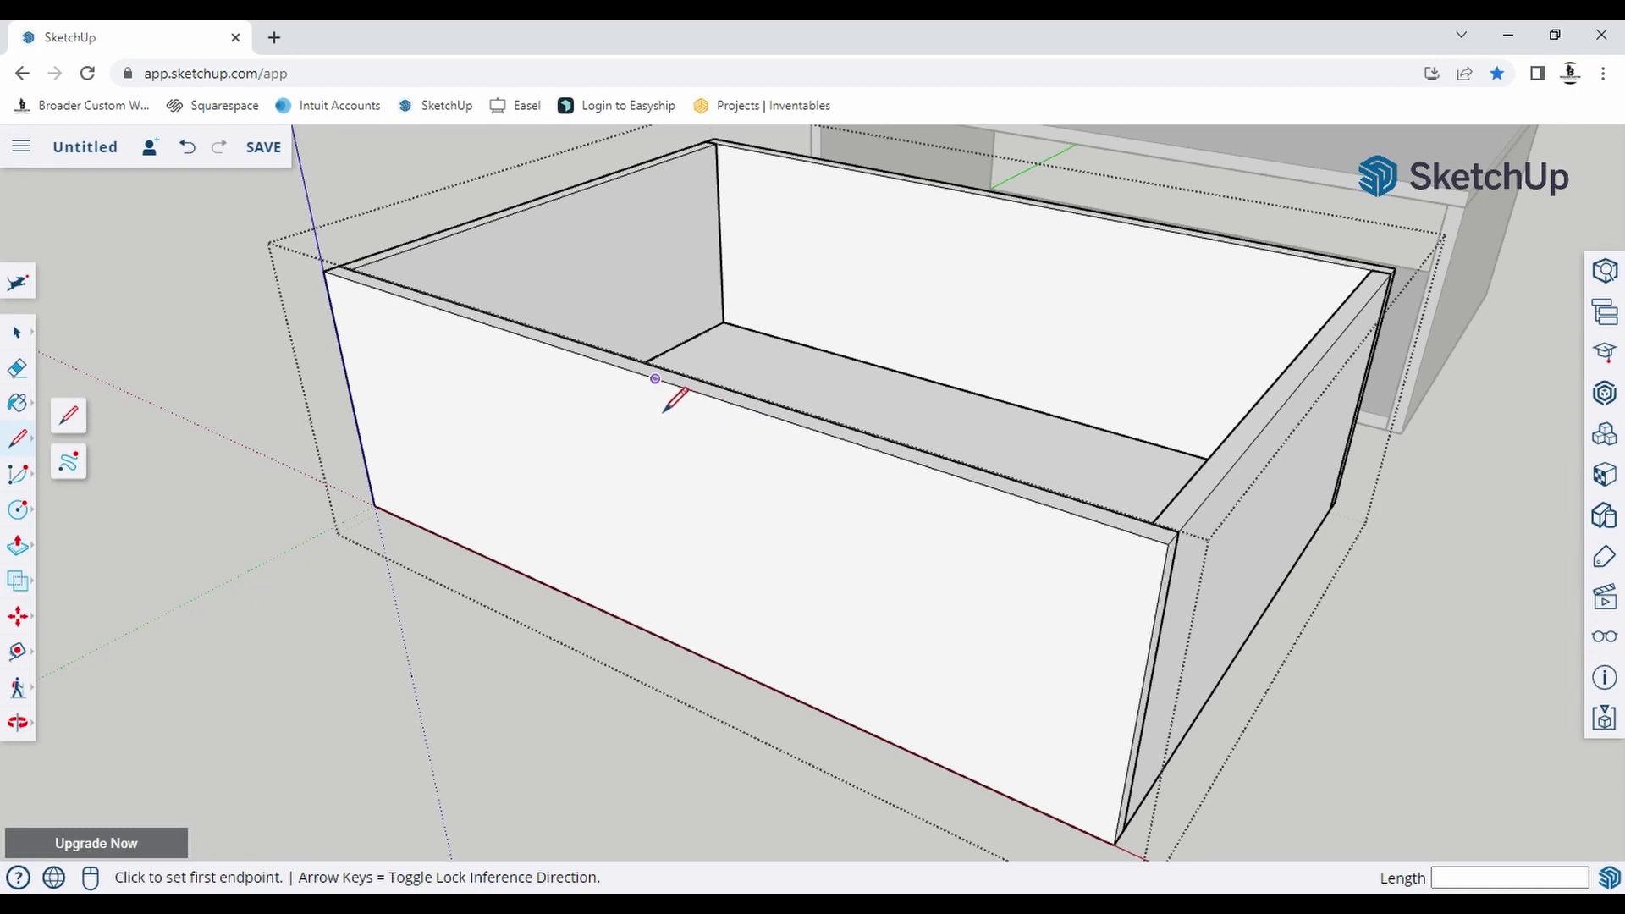
{"action": "left_click", "coordinate": [655, 379]}
{"action": "scroll", "coordinate": [657, 406], "scroll_direction": "up", "scroll_amount": 5}
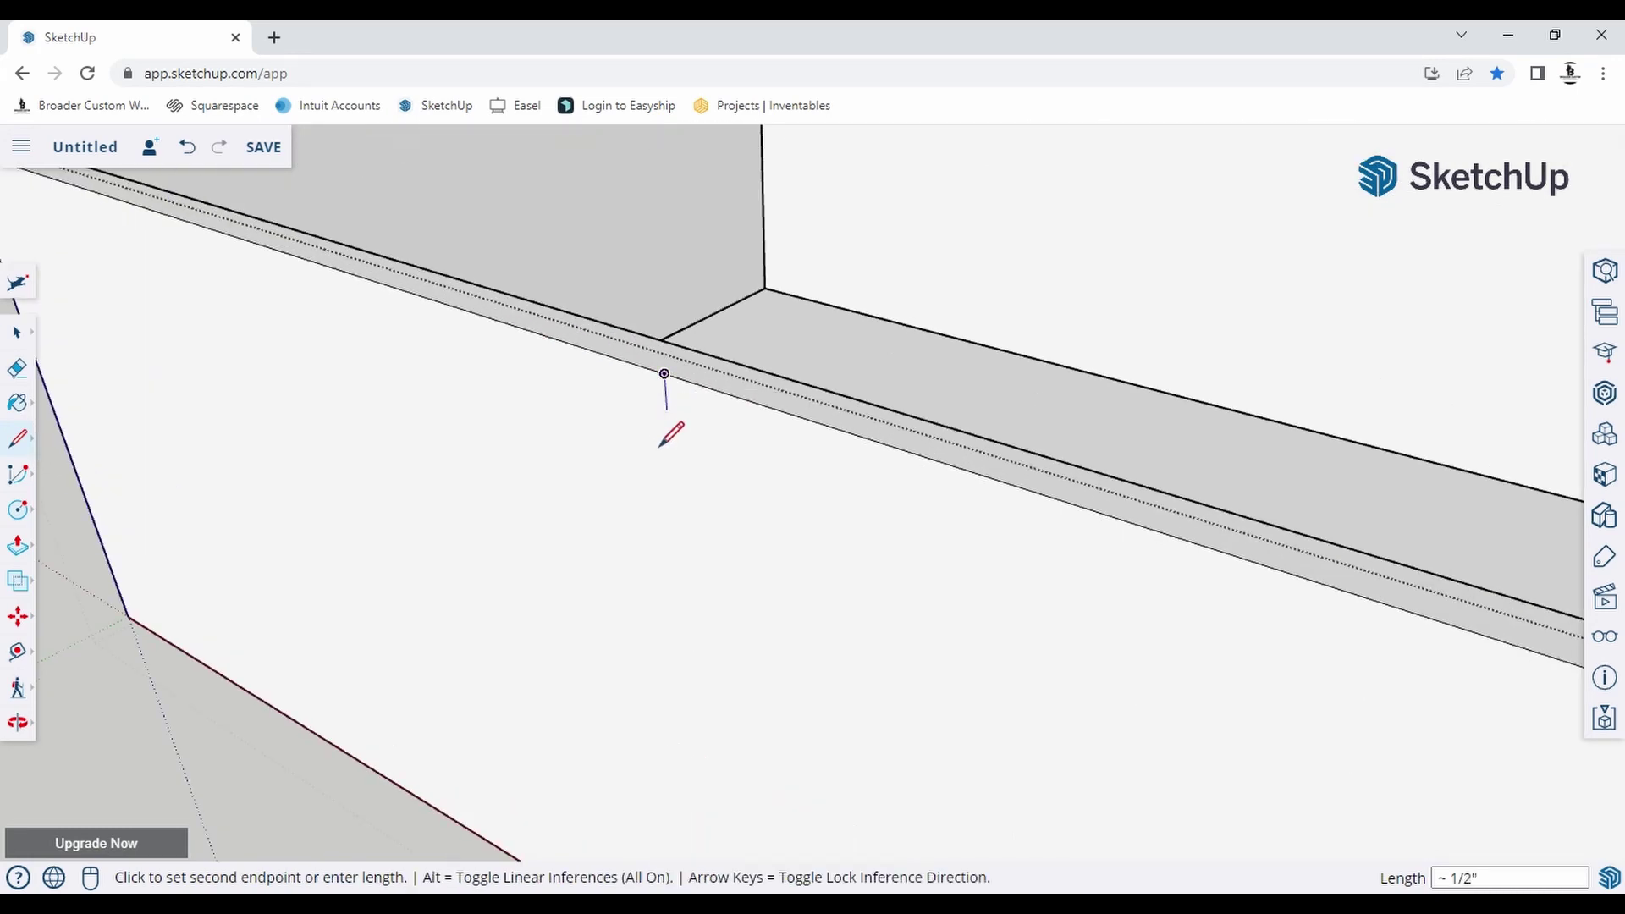
{"action": "left_click", "coordinate": [673, 488]}
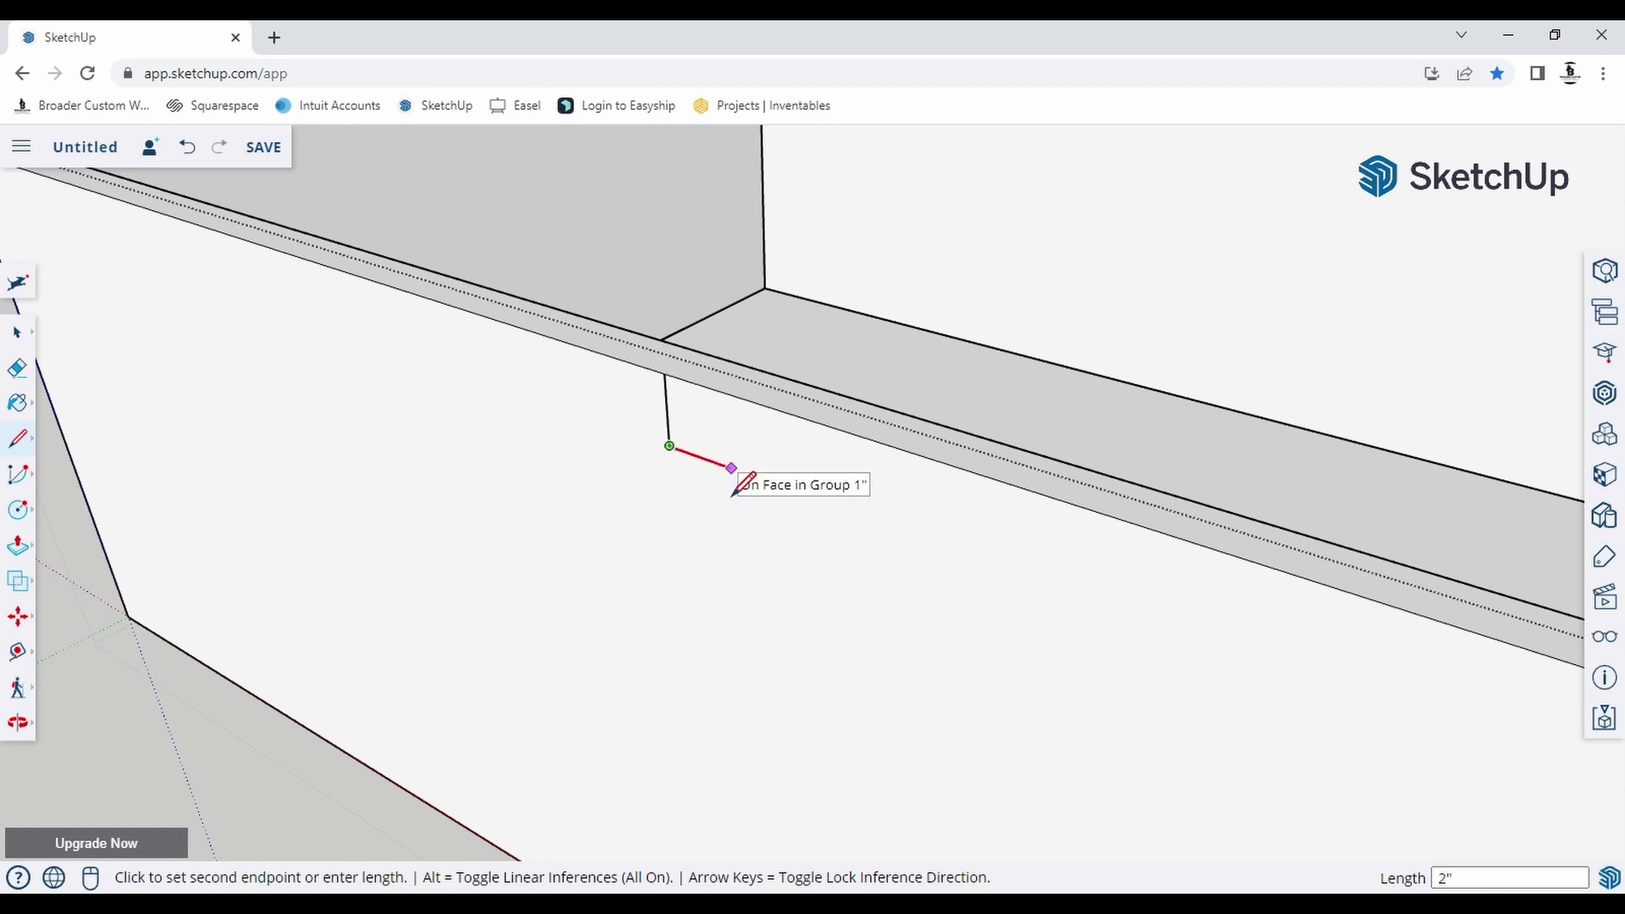
Draw horizontal lines 2" long to either side of the vertical line's lower end on the drawer front.
{"action": "type", "text": "4"}
{"action": "key", "text": "Return"}
{"action": "left_click", "coordinate": [670, 446]}
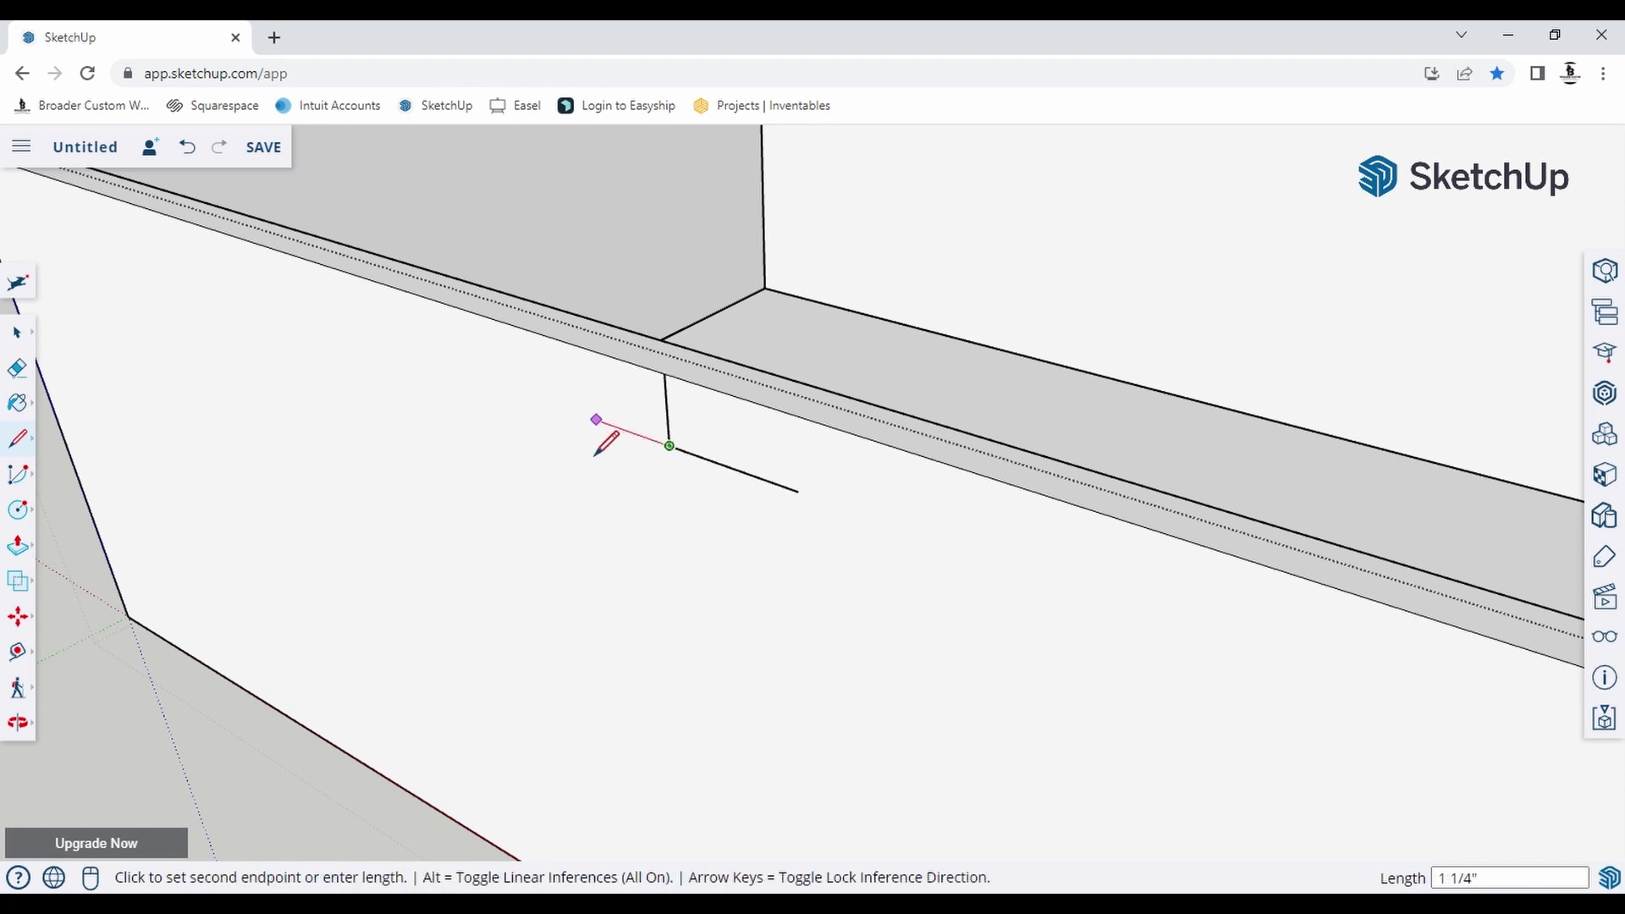
{"action": "left_click", "coordinate": [555, 402]}
{"action": "middle_click_drag", "start_coordinate": [714, 562], "coordinate": [731, 687]}
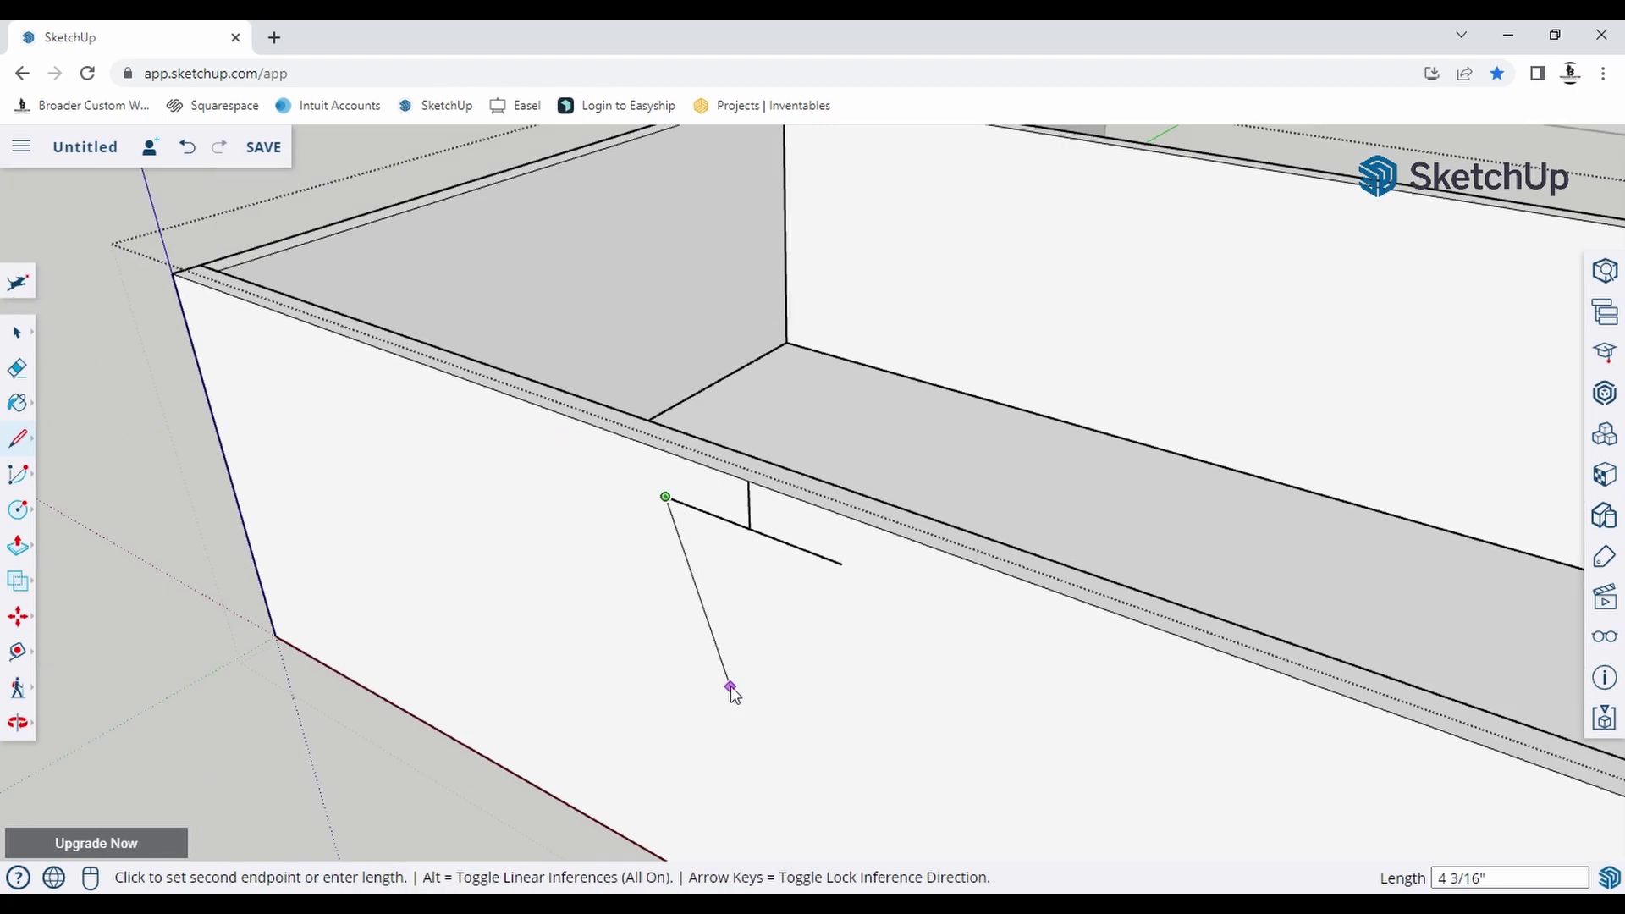
{"action": "scroll", "coordinate": [871, 511], "scroll_direction": "up", "scroll_amount": 5}
{"action": "key", "text": "Escape"}
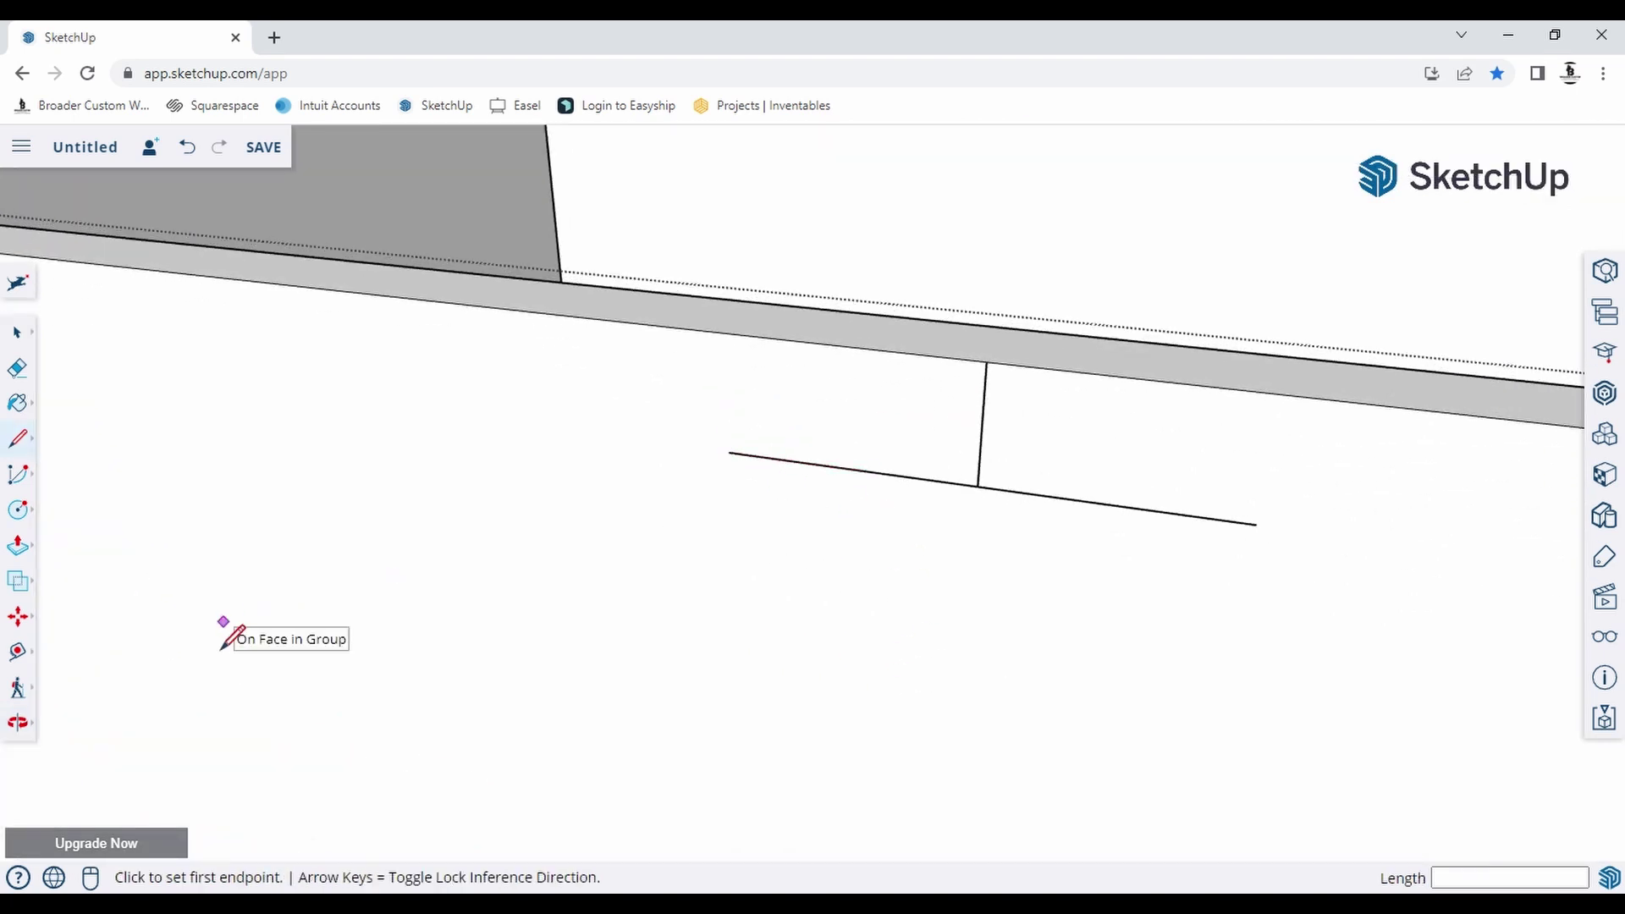
Draw a quarter-circle arc of 1" radius from each end of the horizontal line up to the front board's upper edge.
{"action": "left_click", "coordinate": [19, 512]}
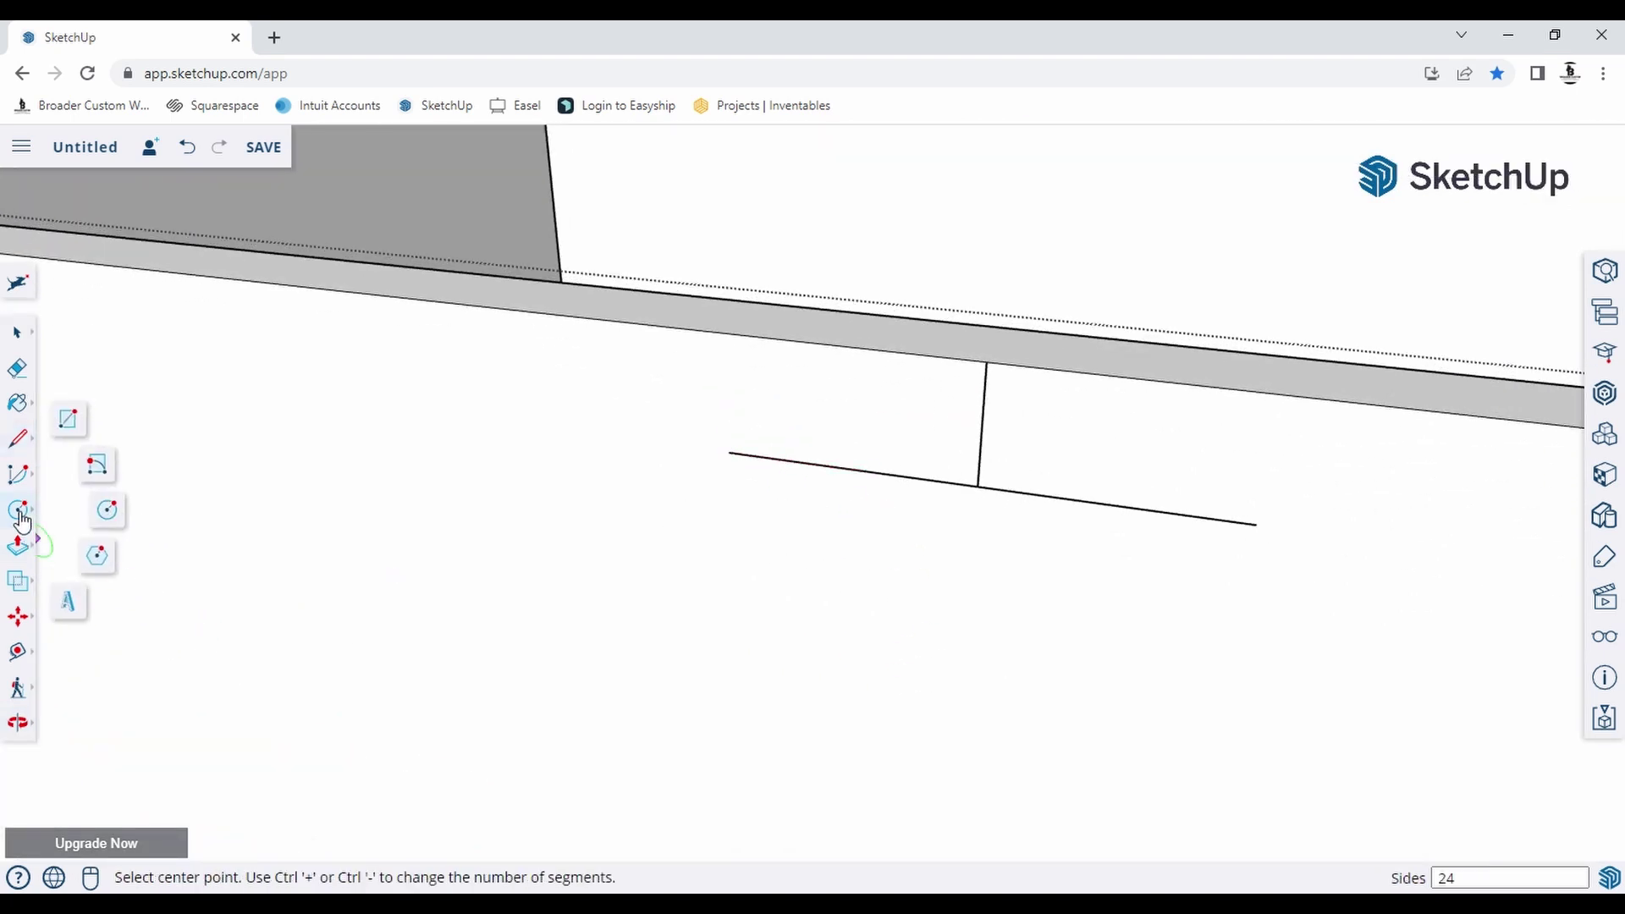
{"action": "left_click", "coordinate": [19, 476]}
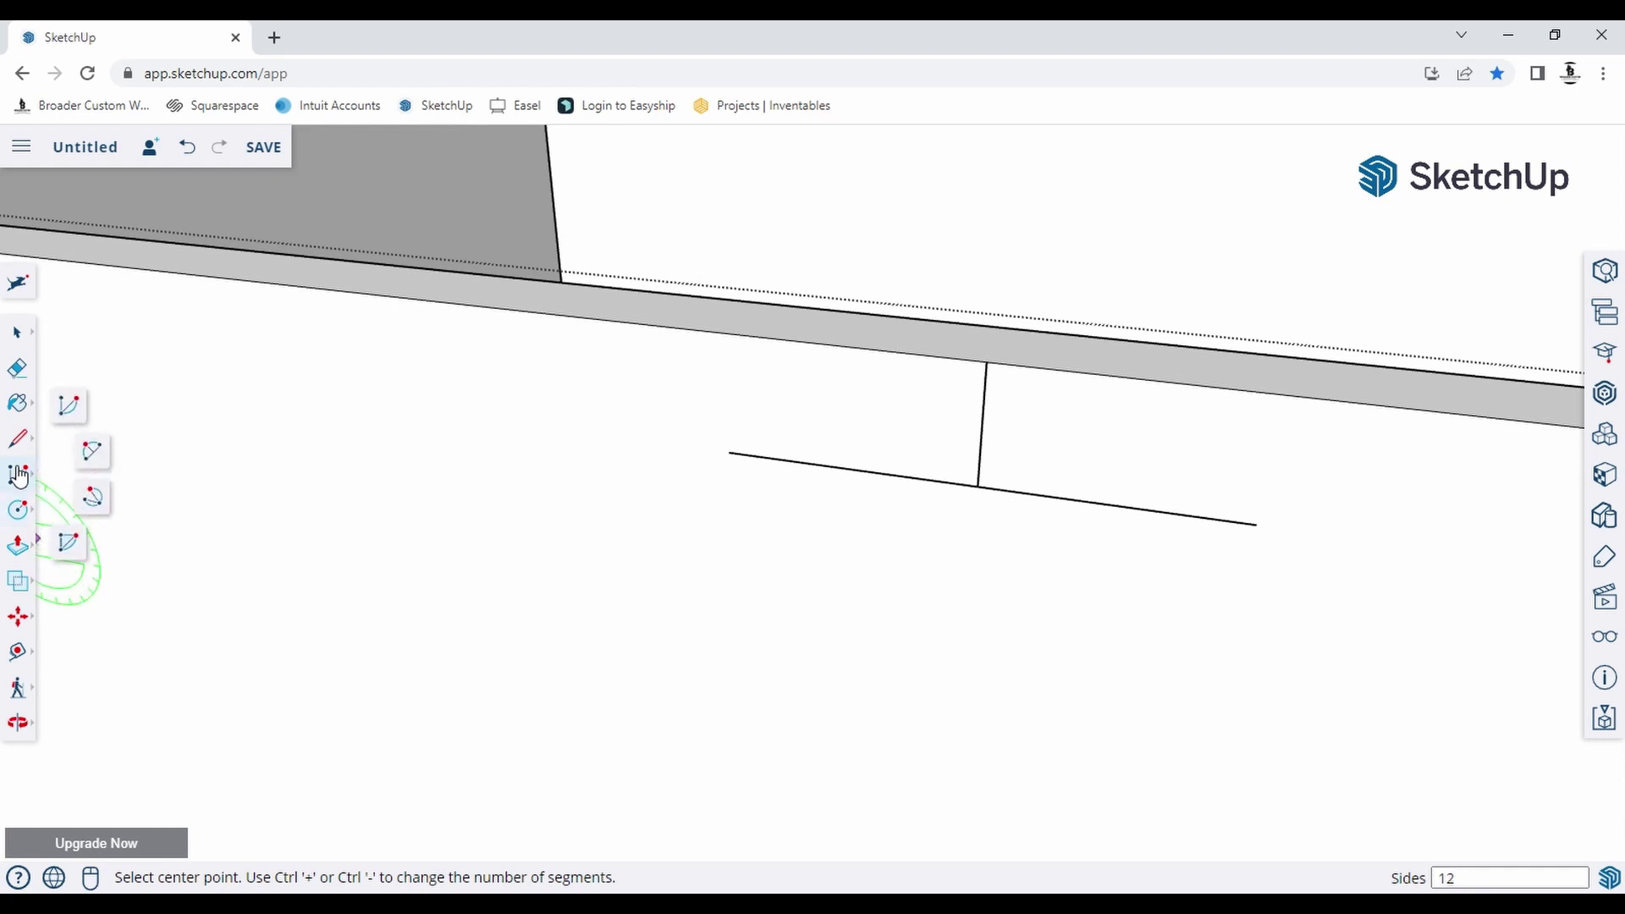
{"action": "left_click", "coordinate": [72, 411]}
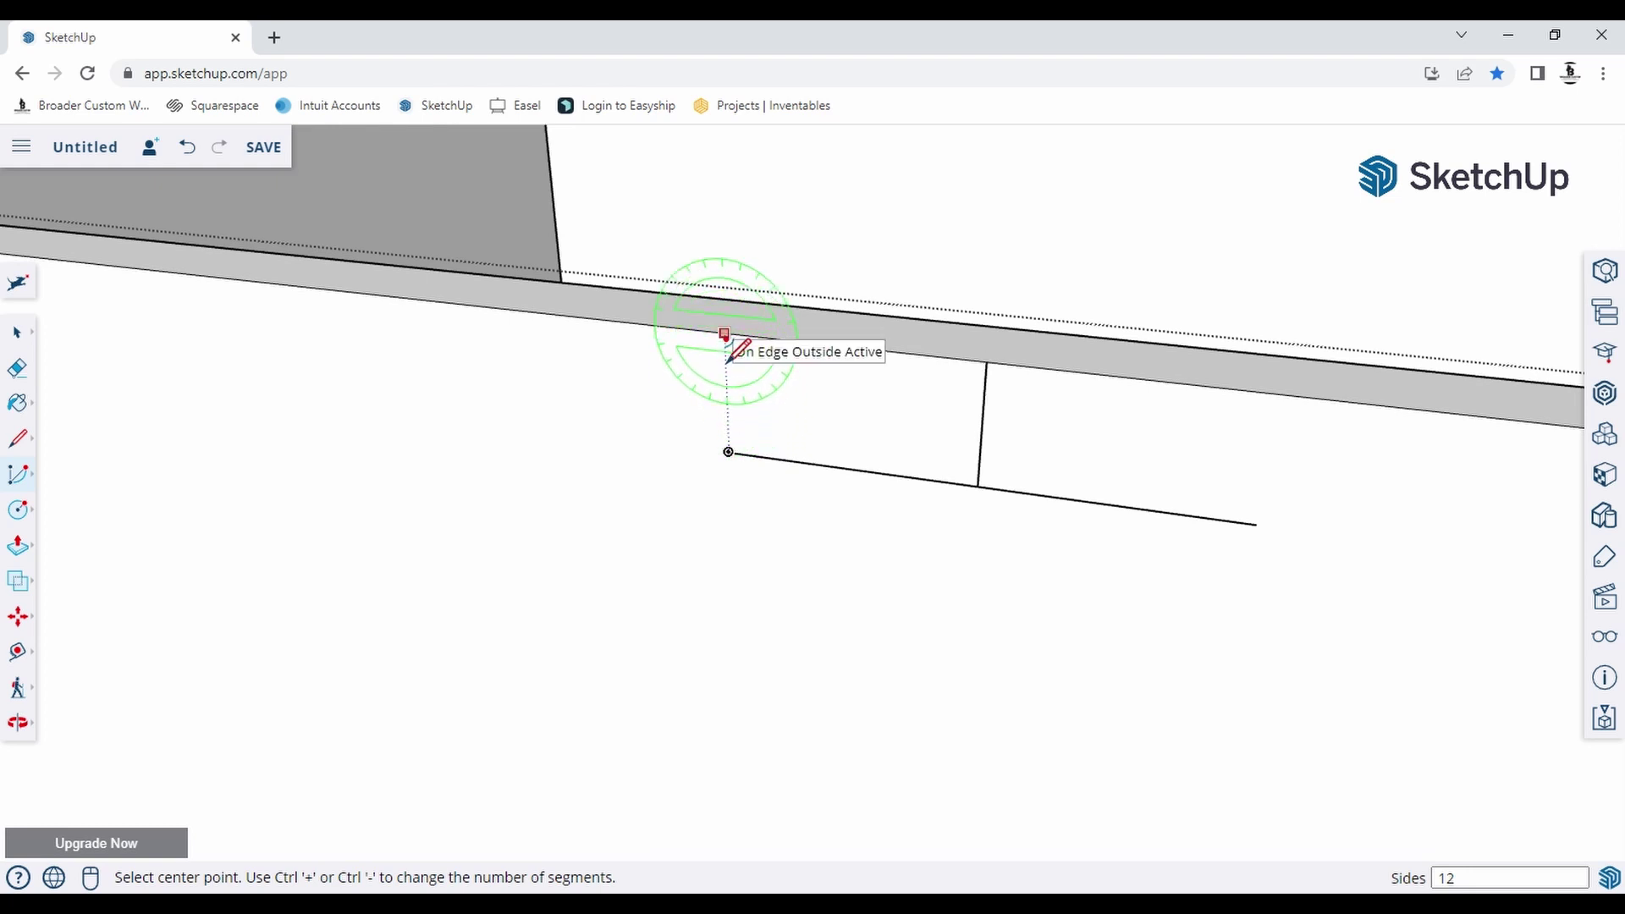
{"action": "left_click", "coordinate": [725, 334]}
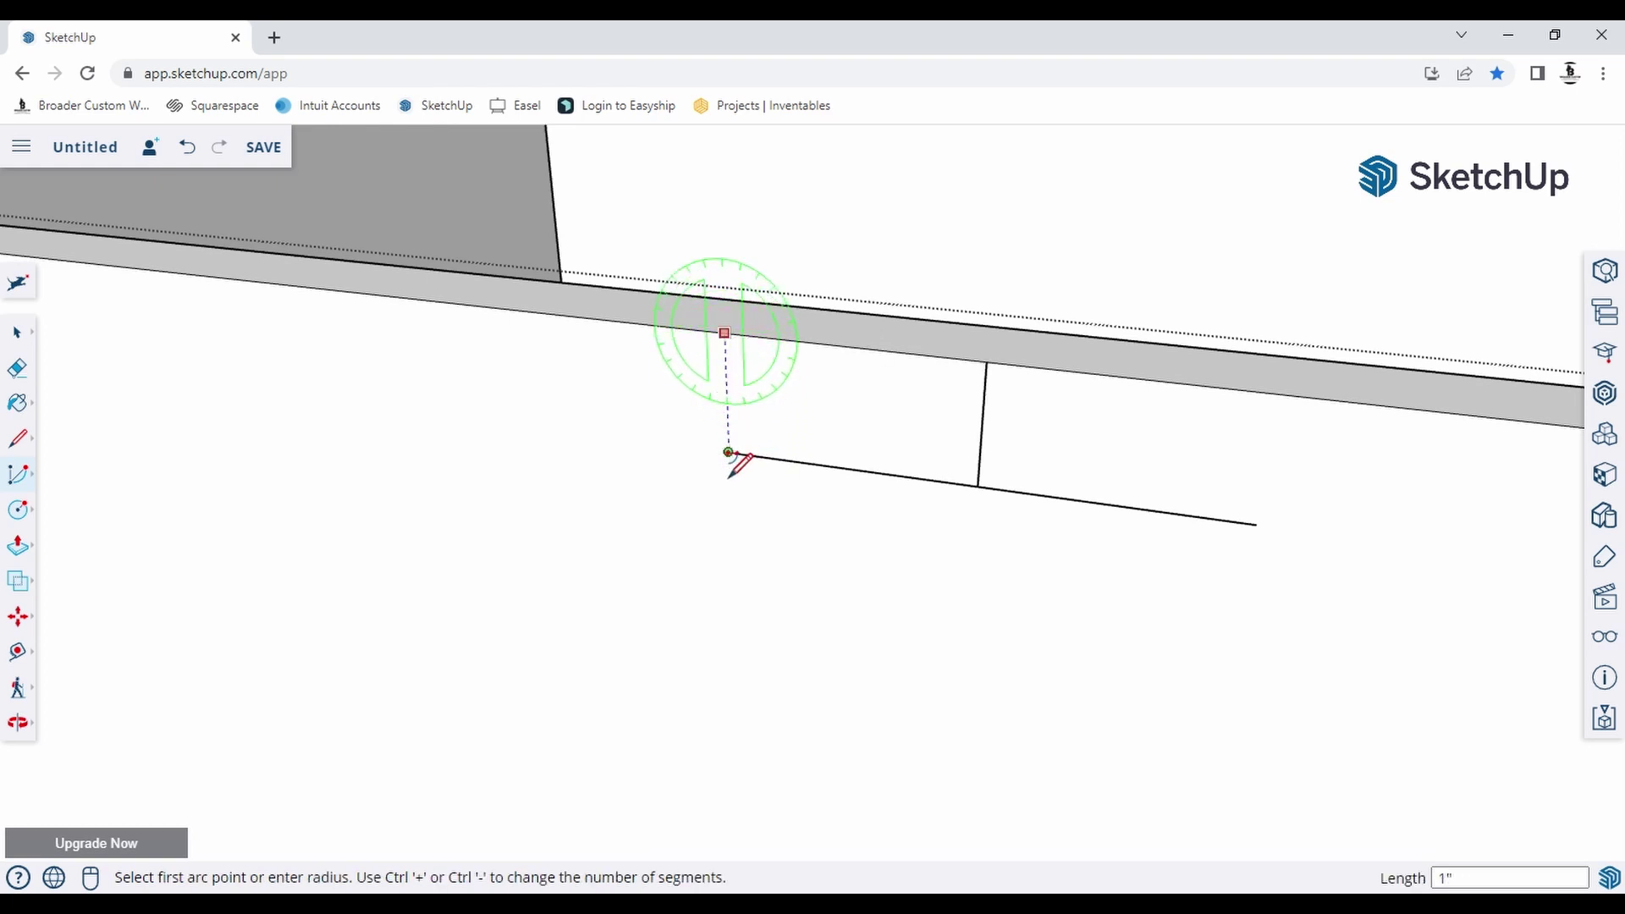
{"action": "left_click", "coordinate": [728, 454]}
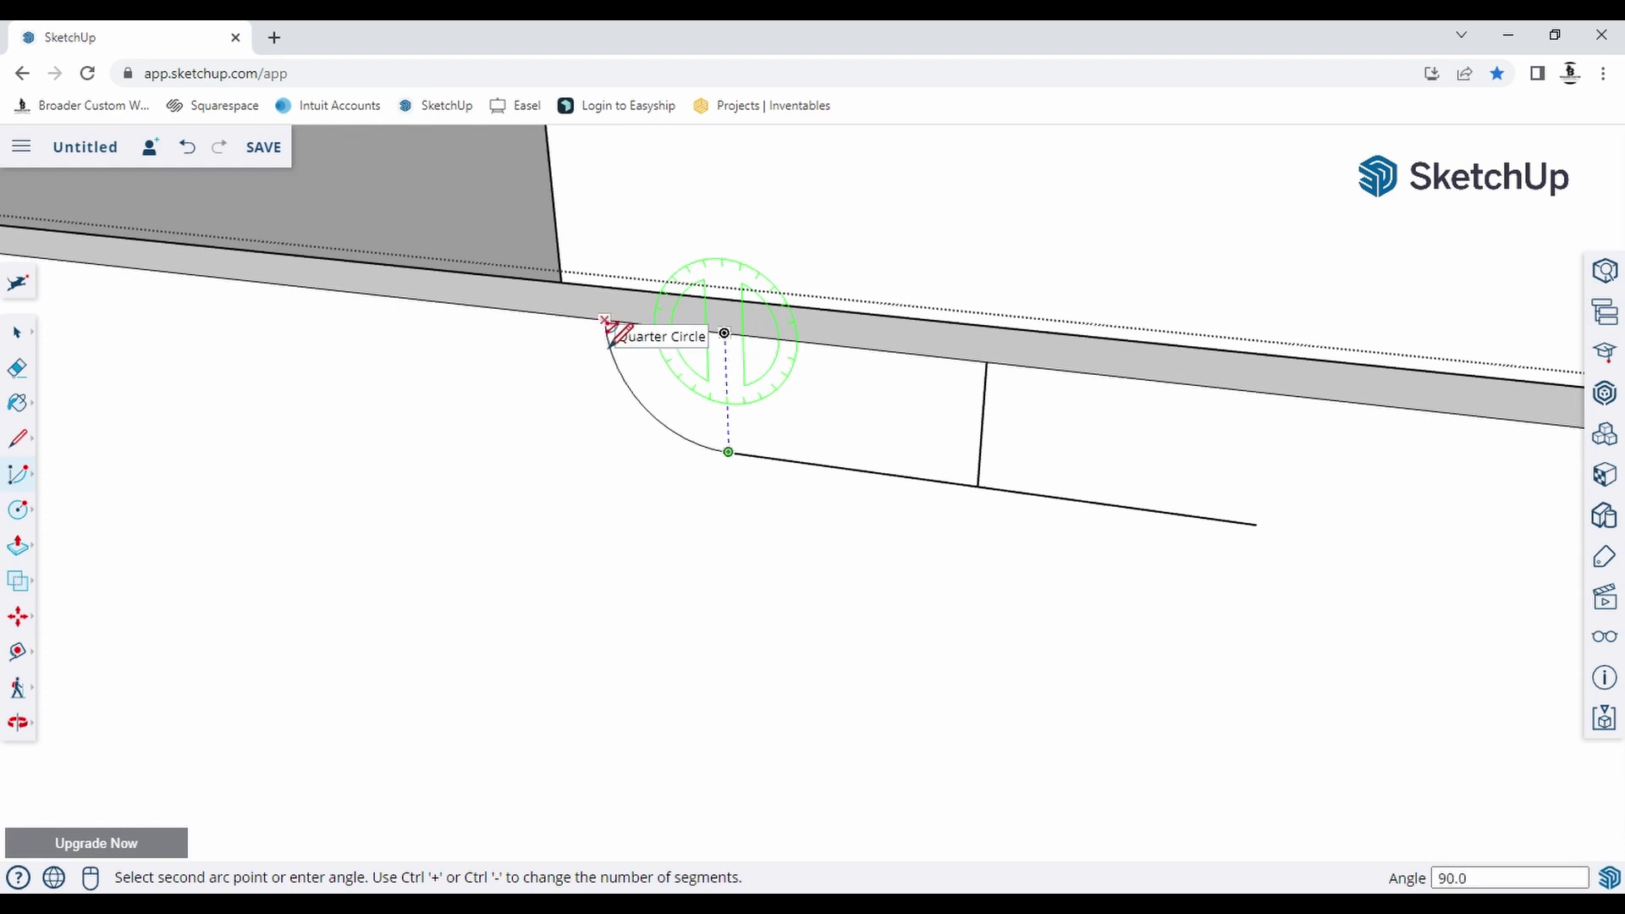
{"action": "left_click", "coordinate": [608, 342]}
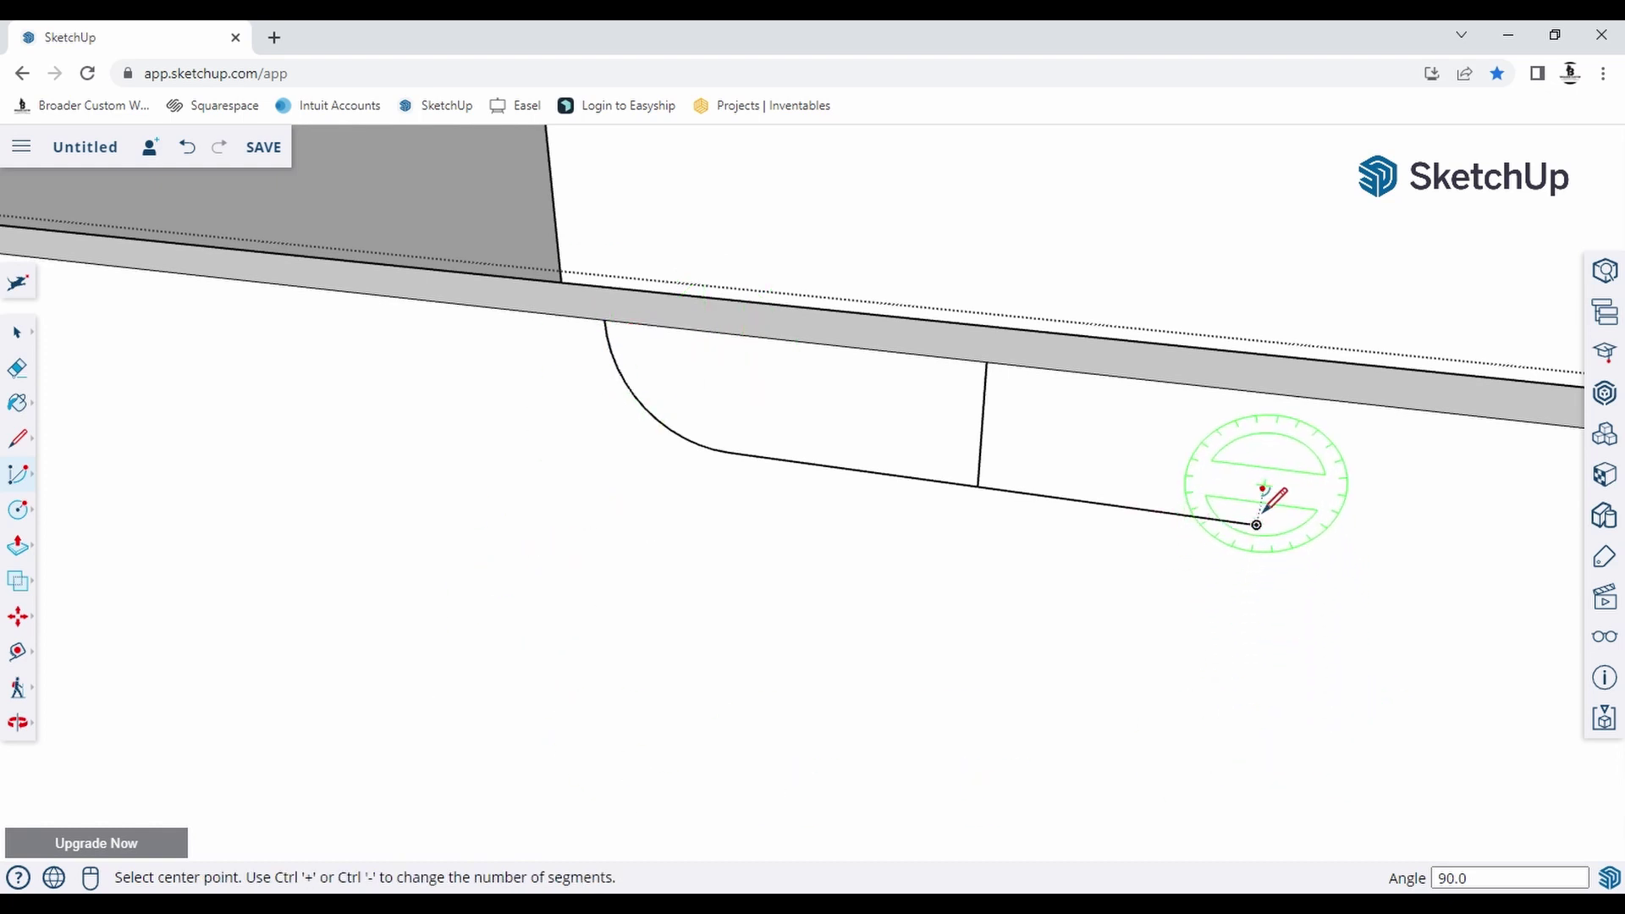
{"action": "left_click", "coordinate": [1282, 395]}
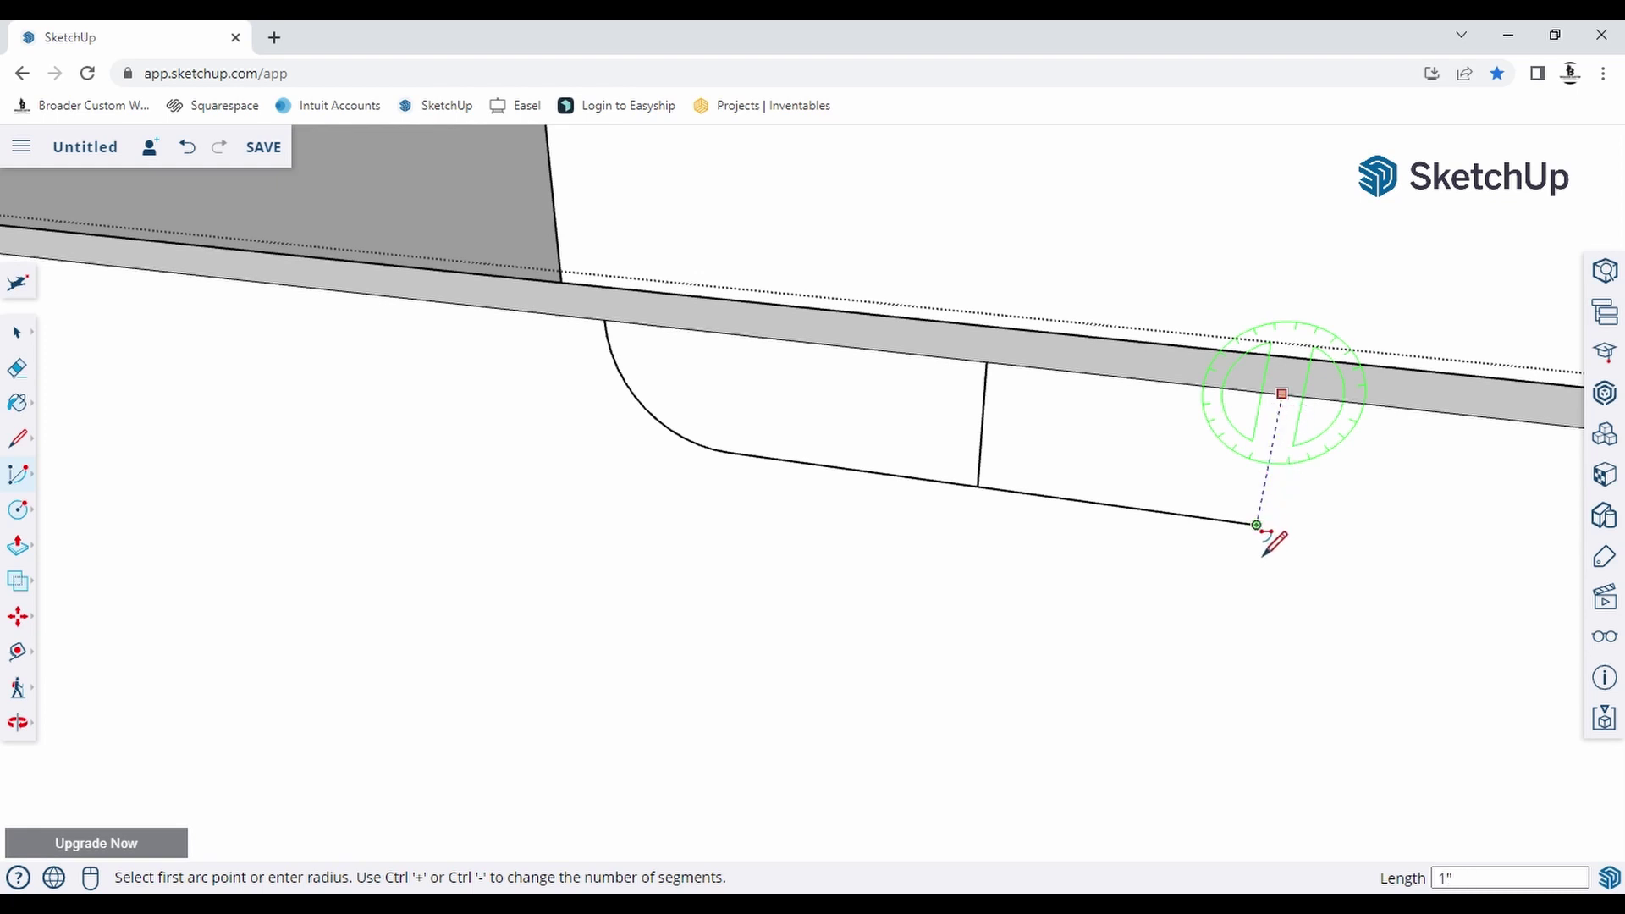
{"action": "left_click", "coordinate": [1255, 525]}
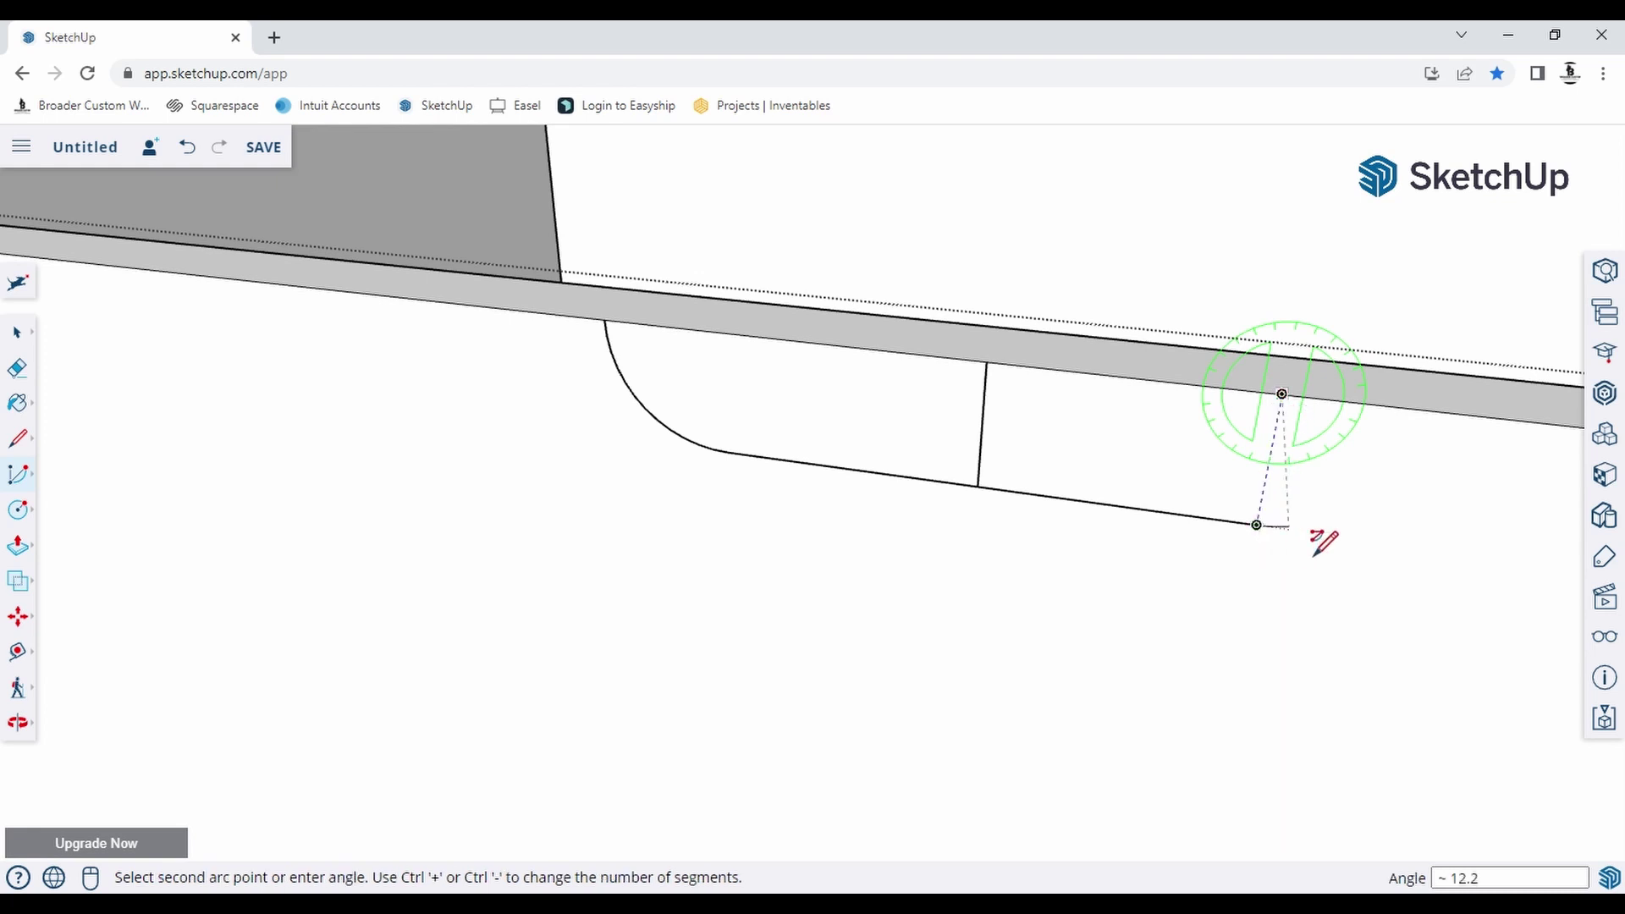
{"action": "left_click", "coordinate": [1445, 413]}
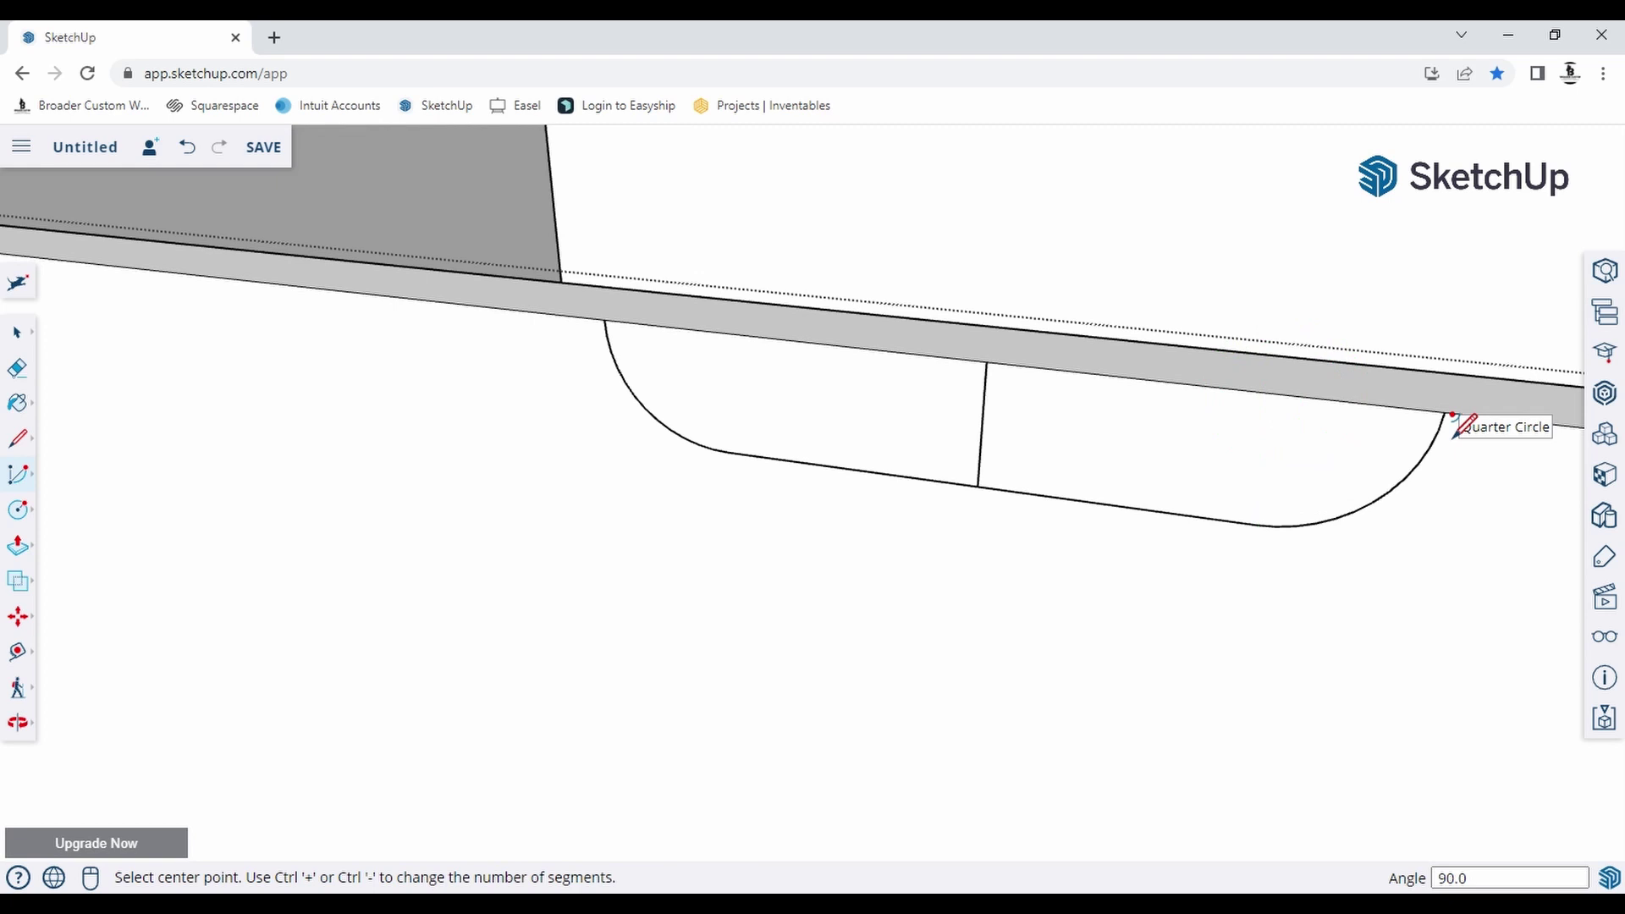
Delete the vertical centre line inside the handle cutout outline.
{"action": "key", "text": "space"}
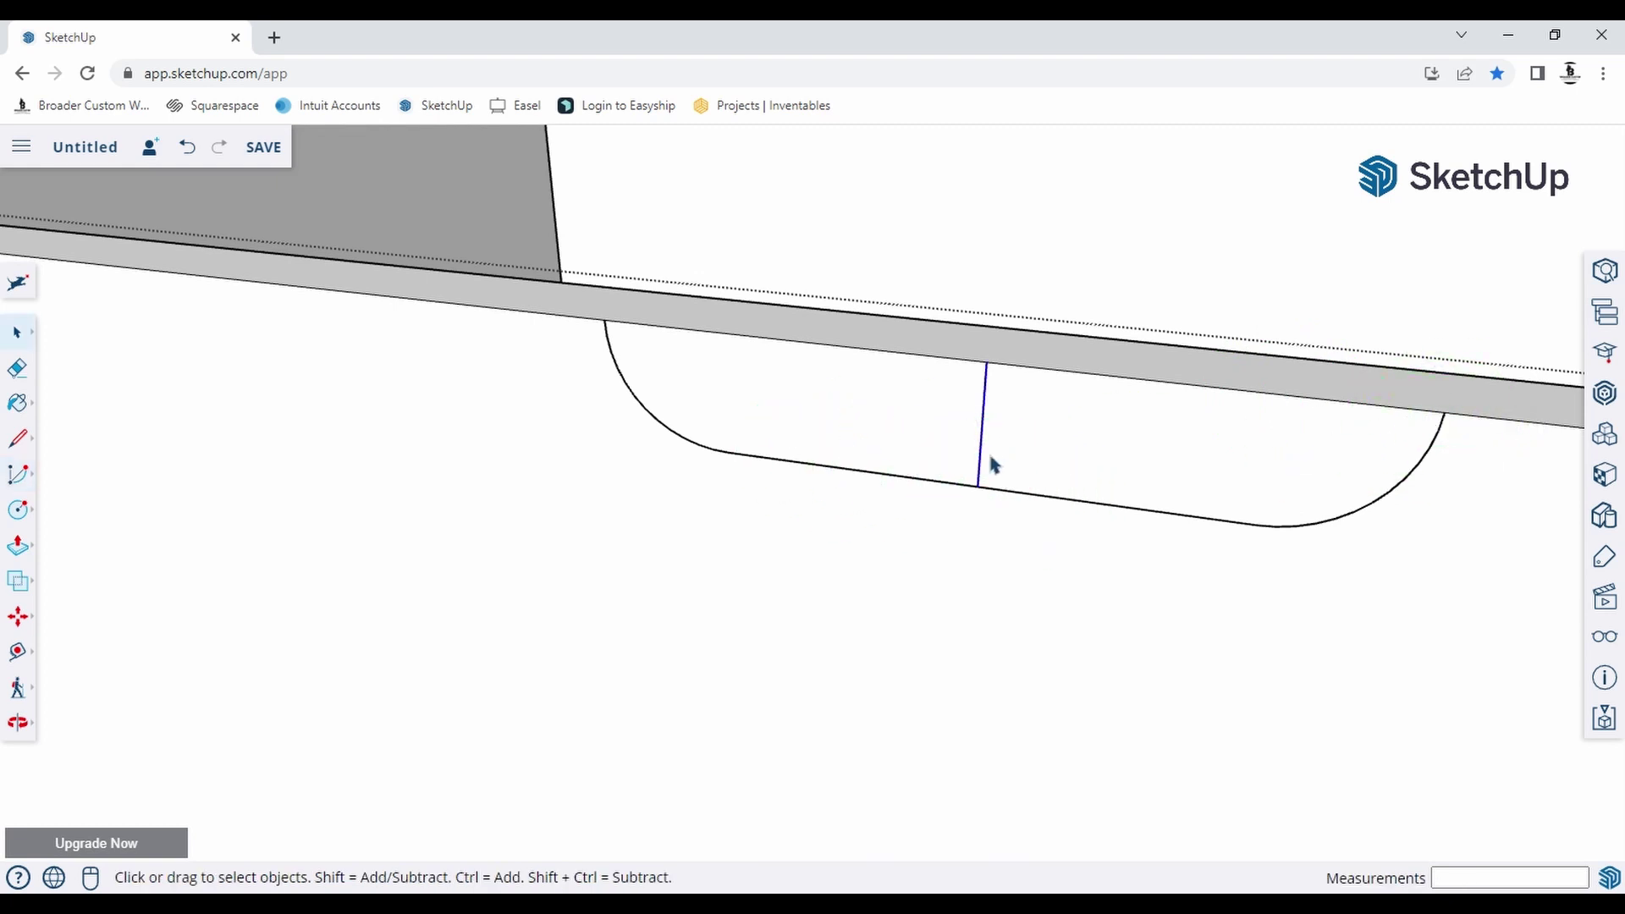
{"action": "middle_click_drag", "start_coordinate": [863, 576], "coordinate": [662, 490]}
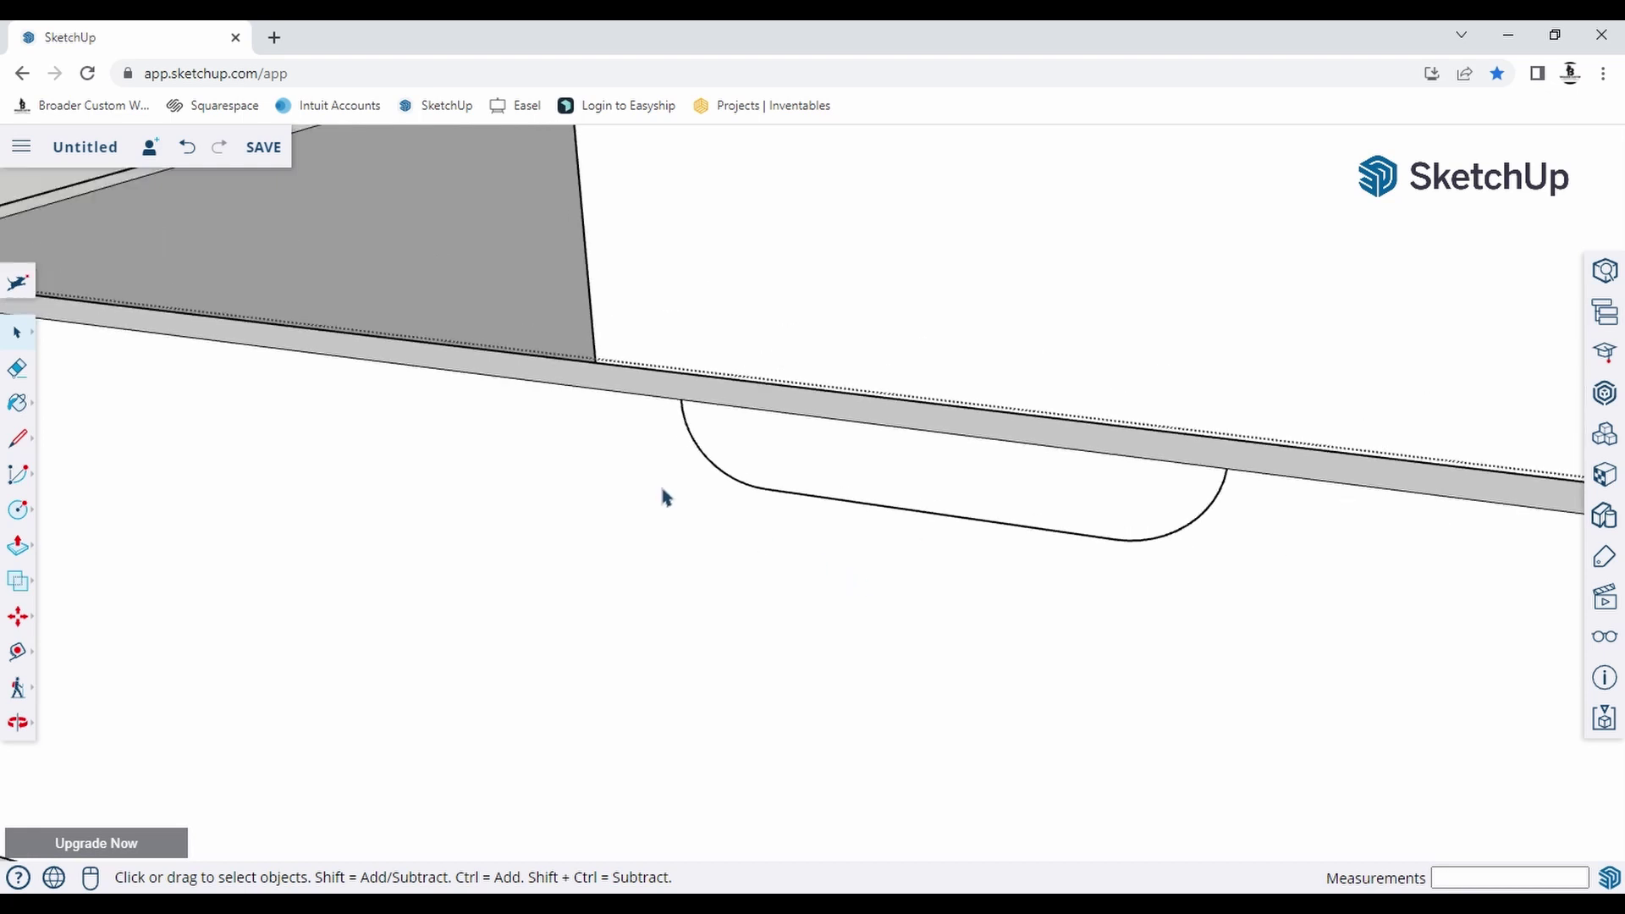
{"action": "middle_click_drag", "start_coordinate": [1060, 546], "coordinate": [774, 534]}
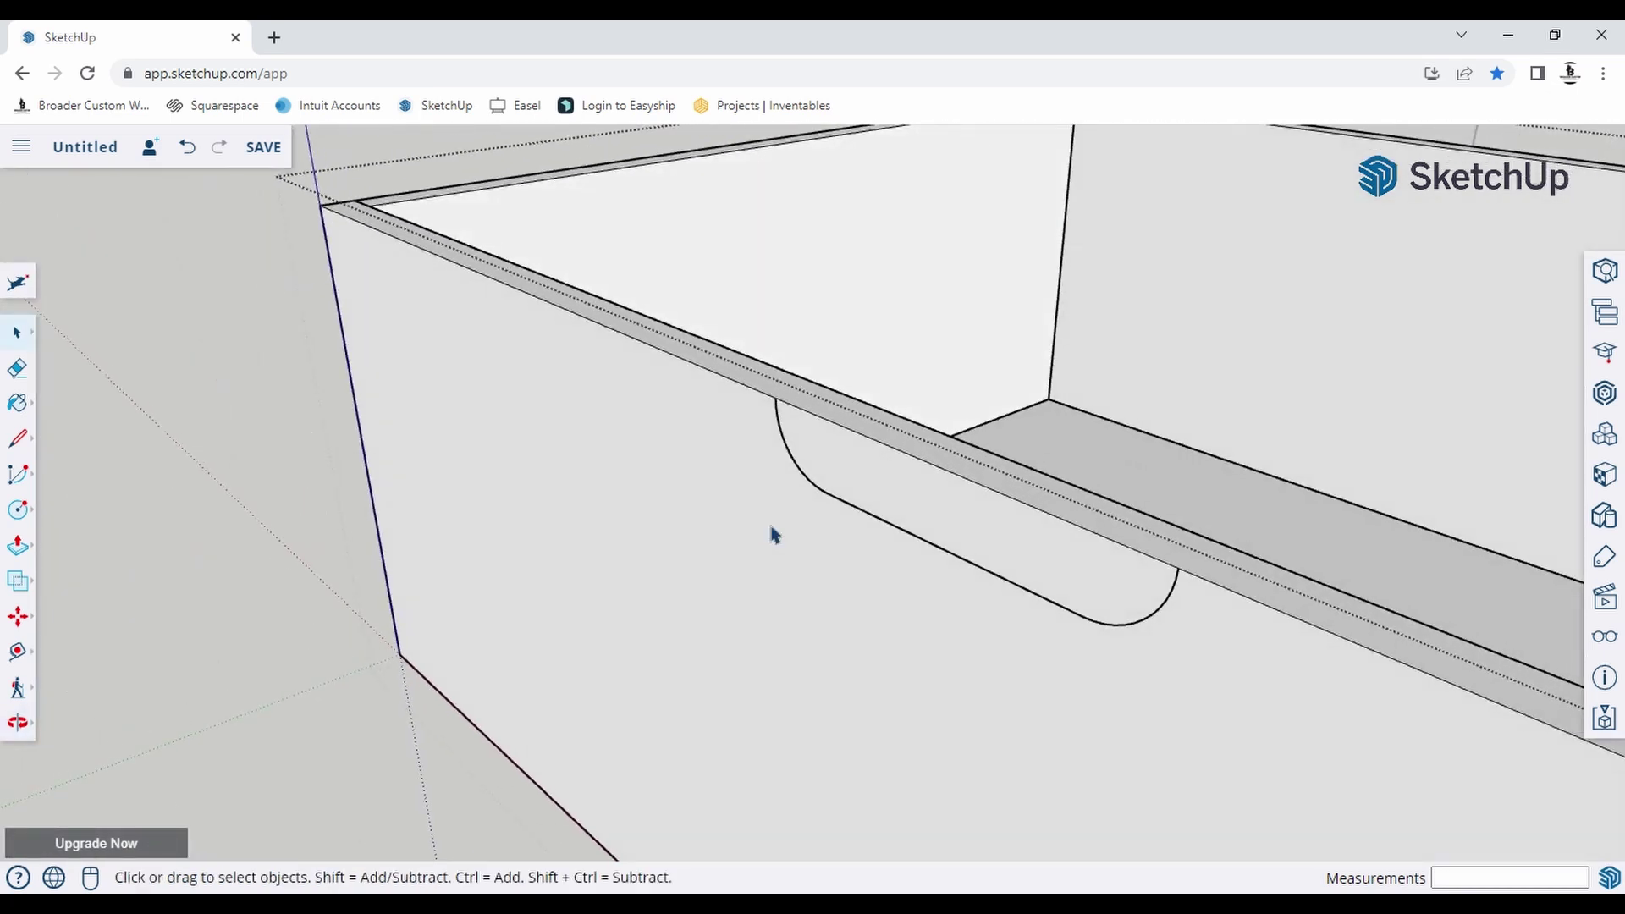
Try to Push/Pull the handle outline, and open and close the front board's own group.
{"action": "key", "text": "p"}
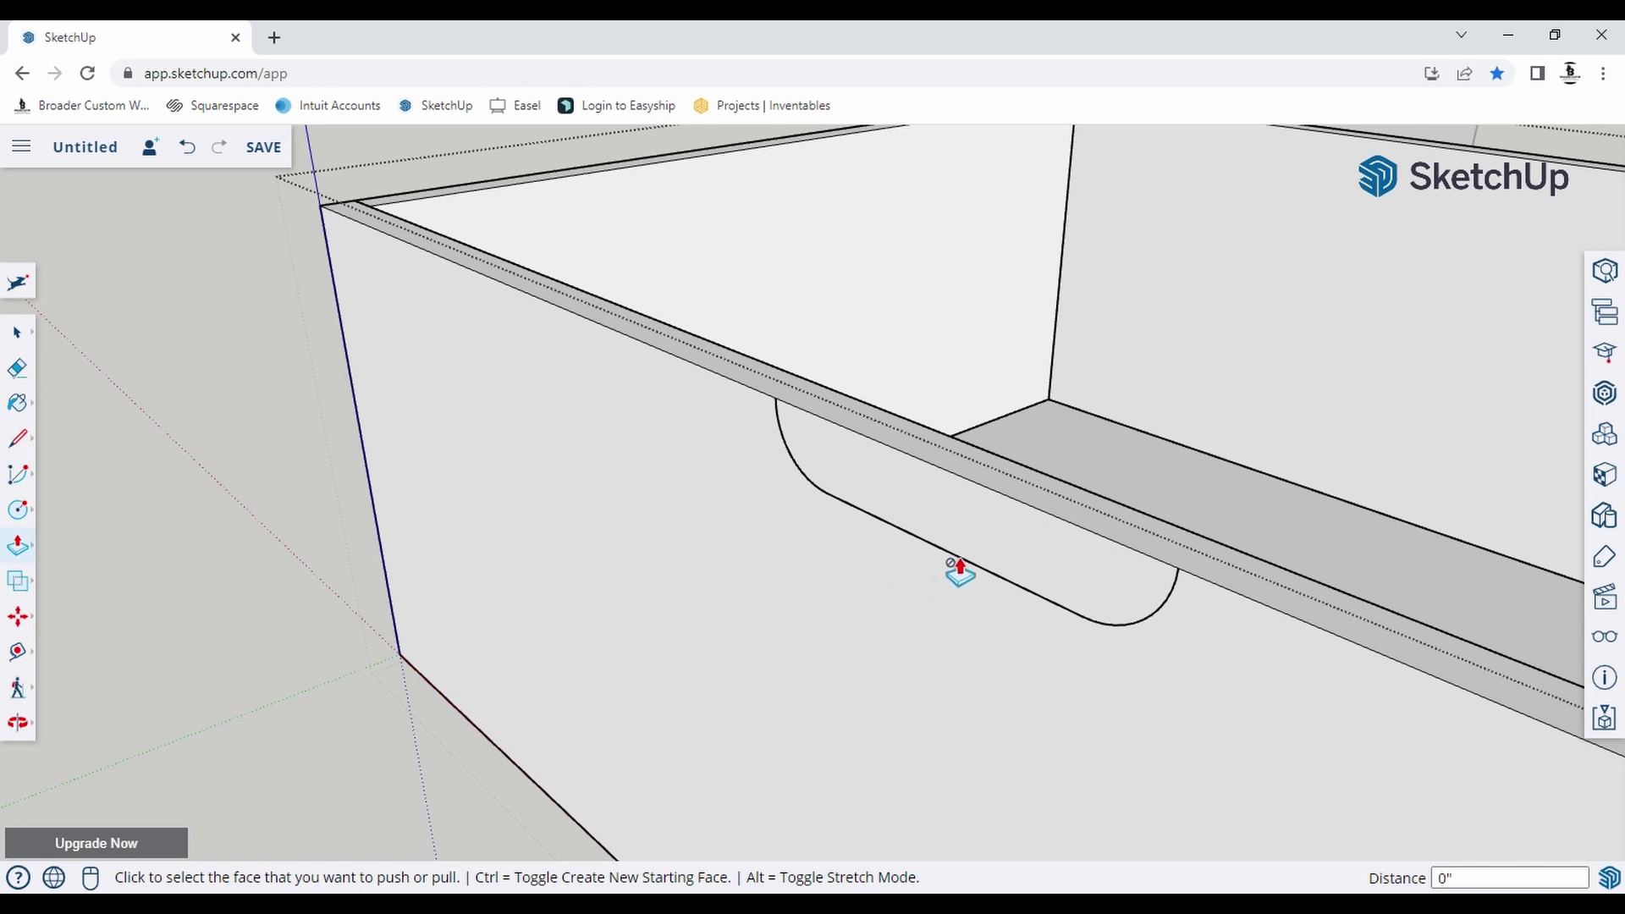
{"action": "key", "text": "space"}
{"action": "double_click", "coordinate": [904, 508]}
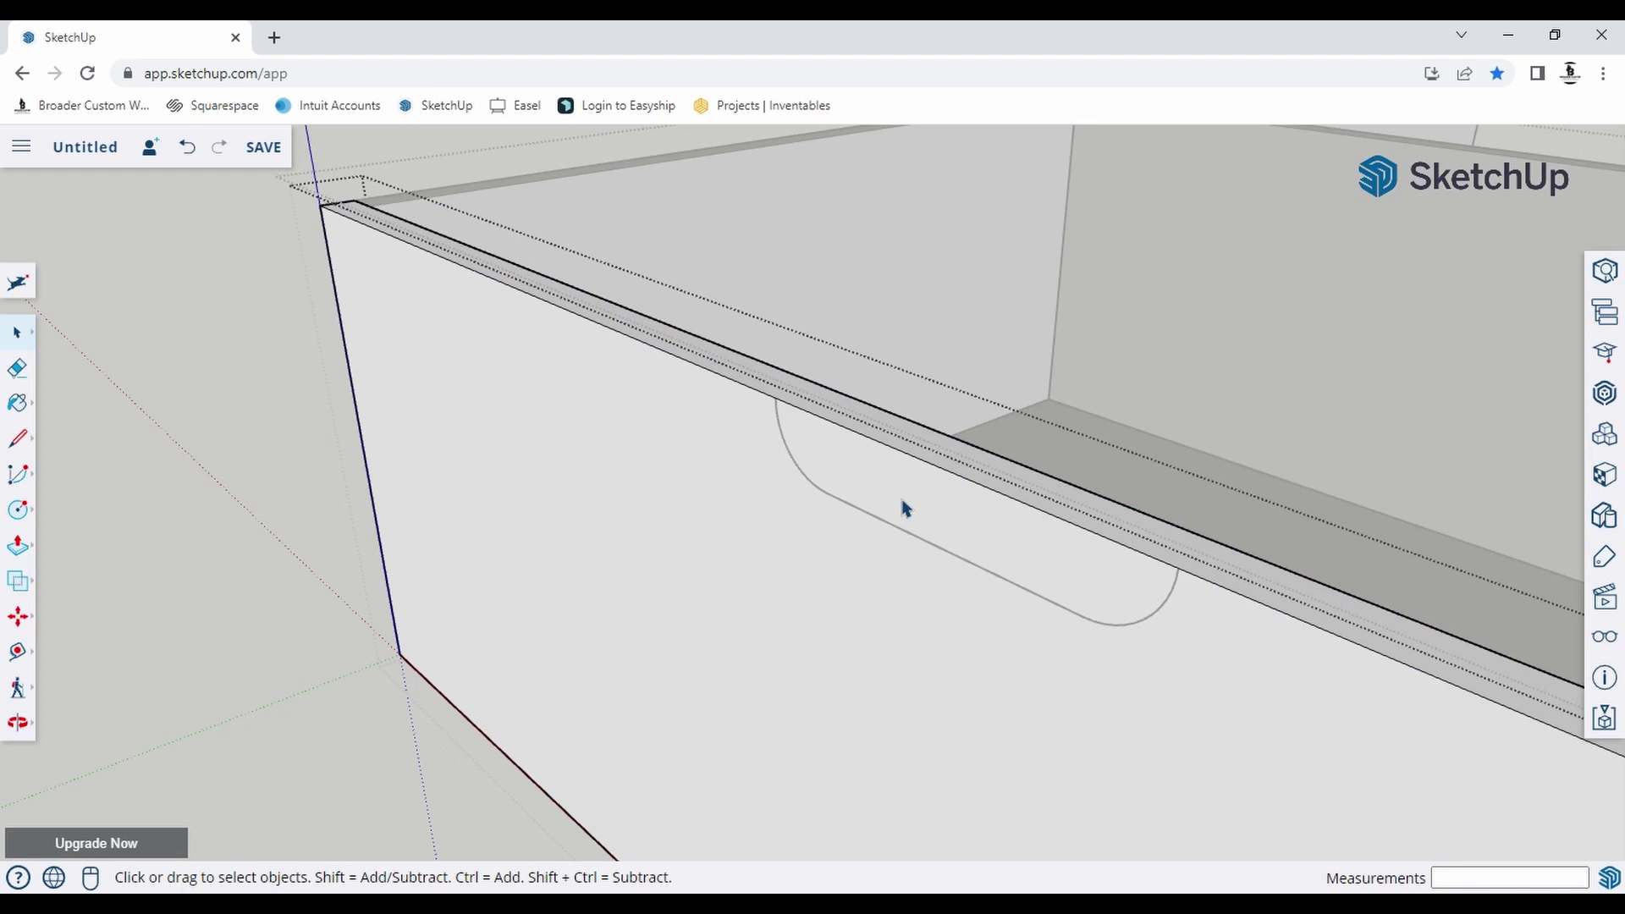
{"action": "scroll", "coordinate": [641, 531], "scroll_direction": "down", "scroll_amount": 3}
{"action": "left_click", "coordinate": [186, 372]}
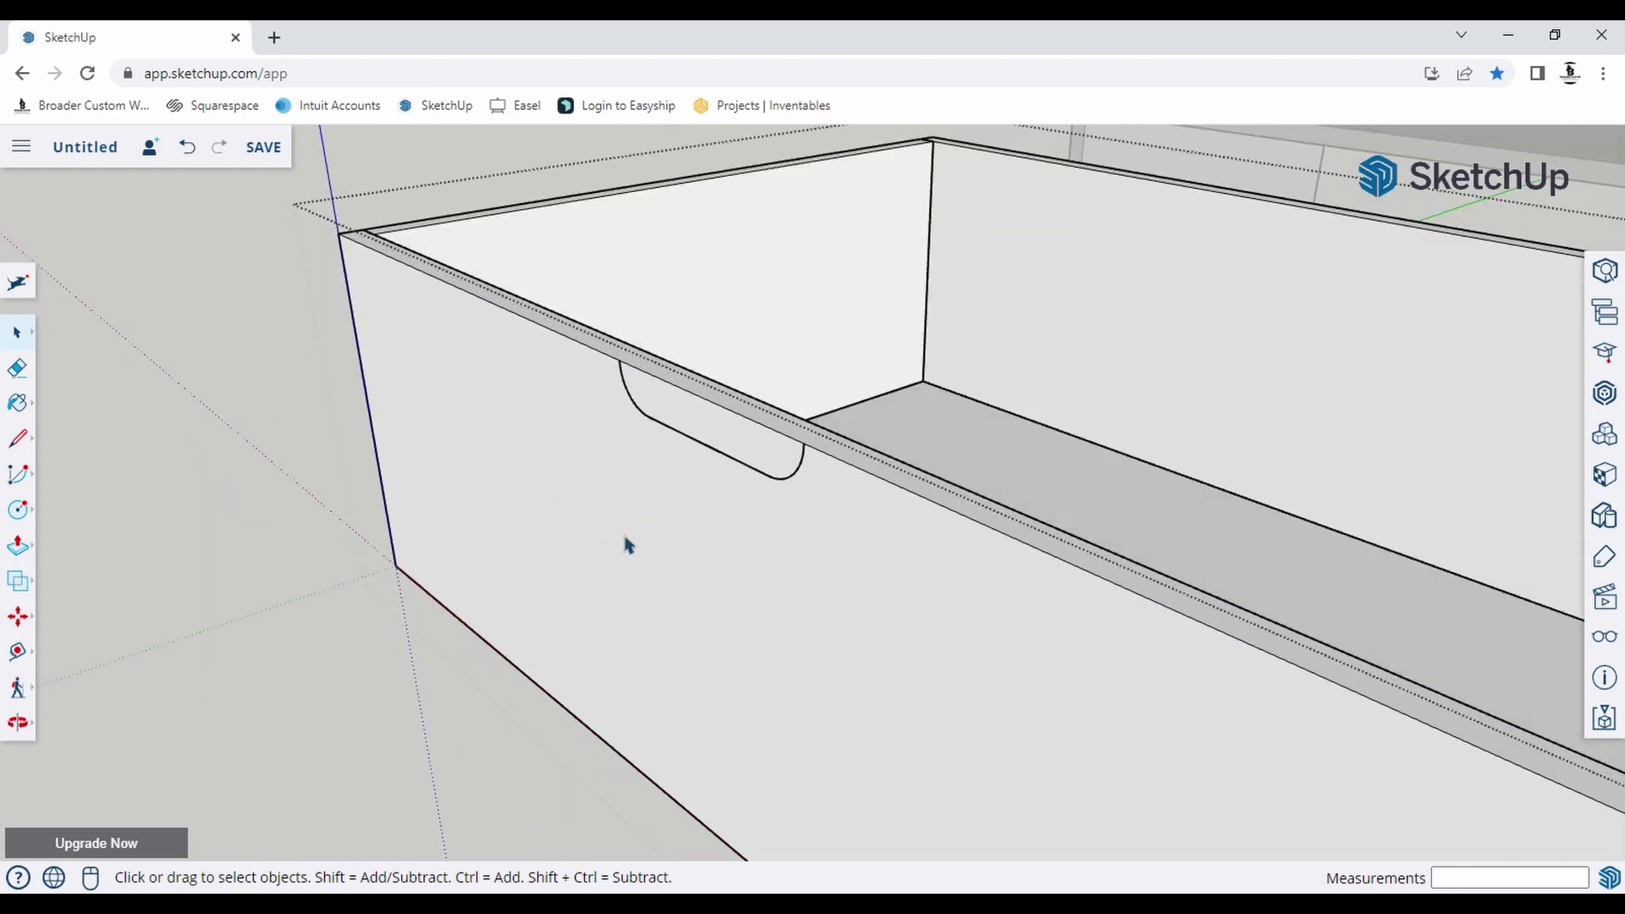
Open the drawer group and the front board's nested group for editing.
{"action": "scroll", "coordinate": [760, 472], "scroll_direction": "down", "scroll_amount": 2}
{"action": "left_click", "coordinate": [298, 439]}
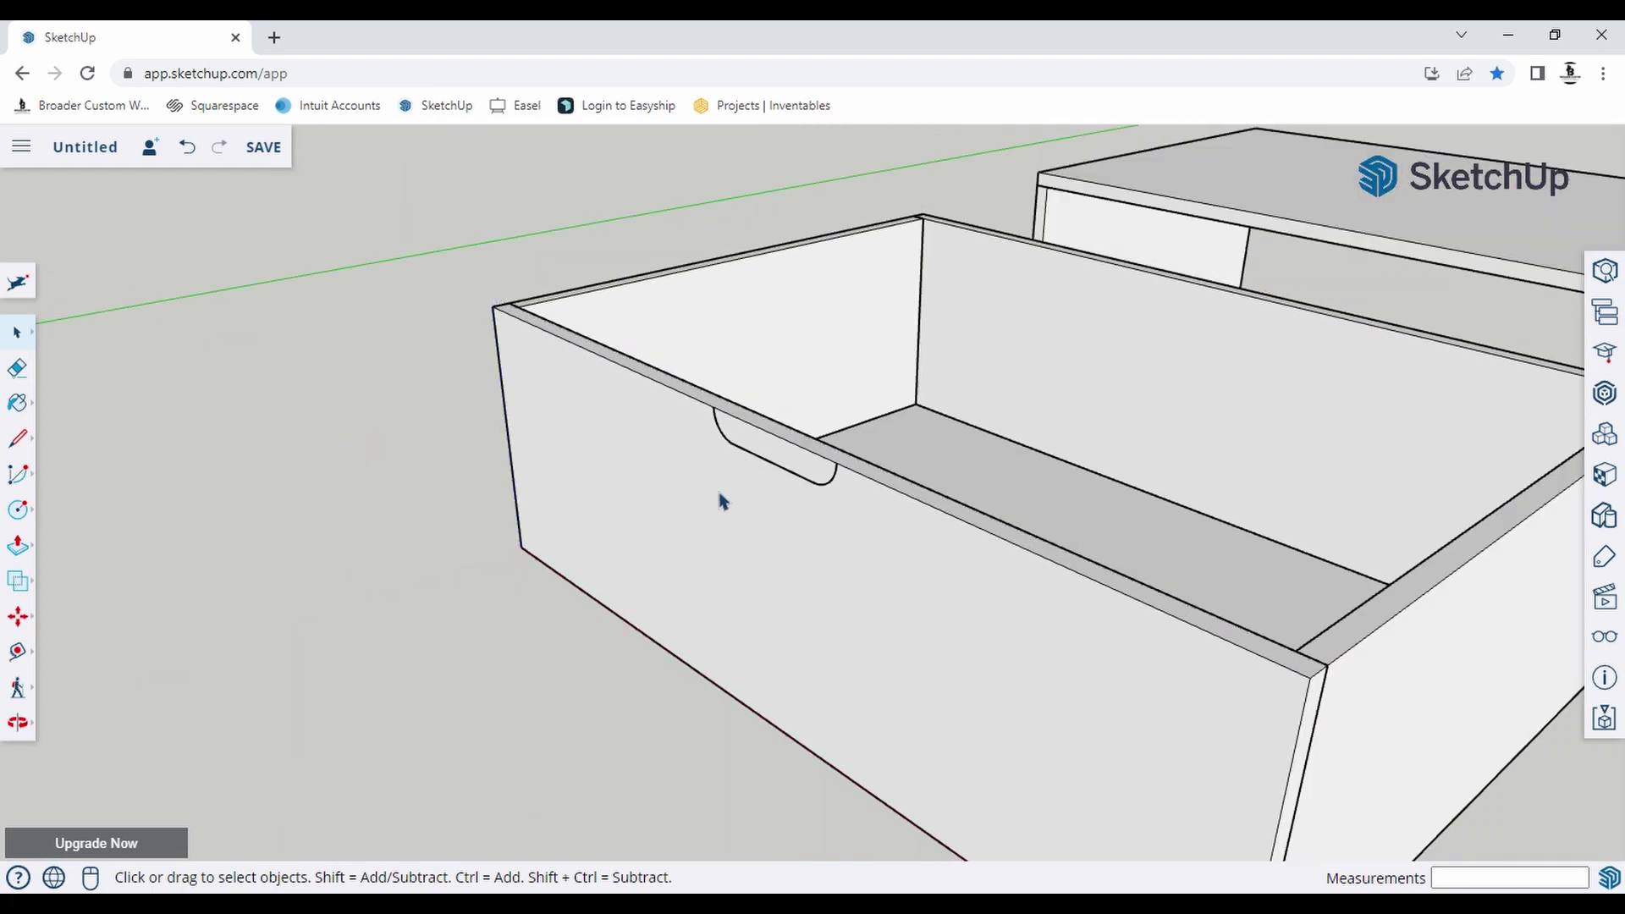
{"action": "left_click", "coordinate": [607, 441]}
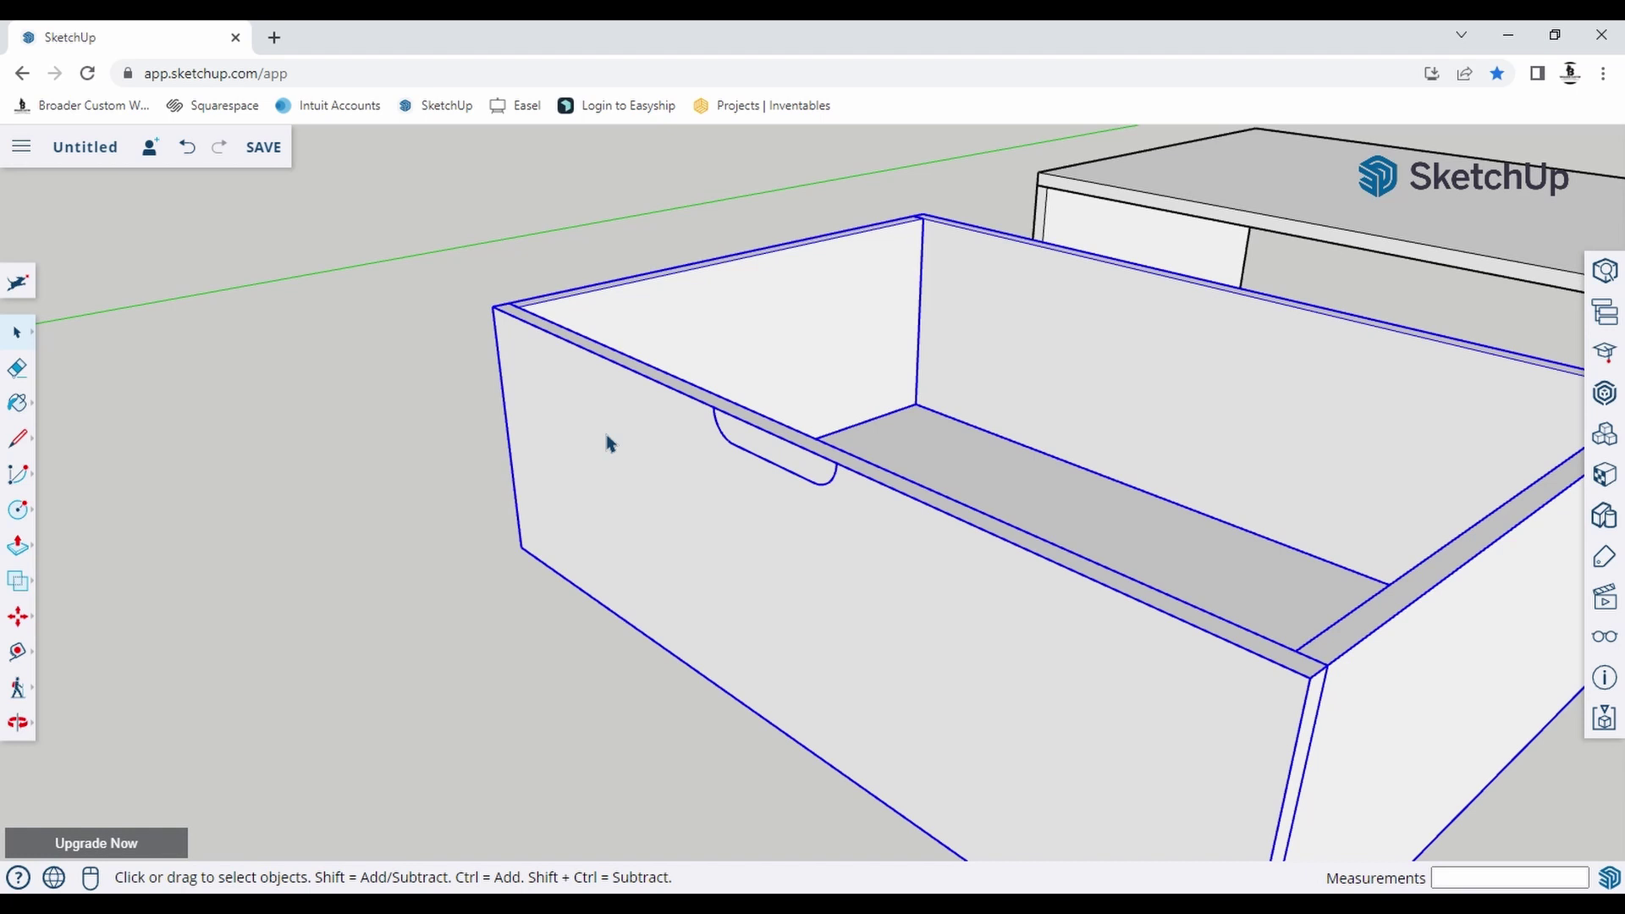
{"action": "double_click", "coordinate": [607, 441]}
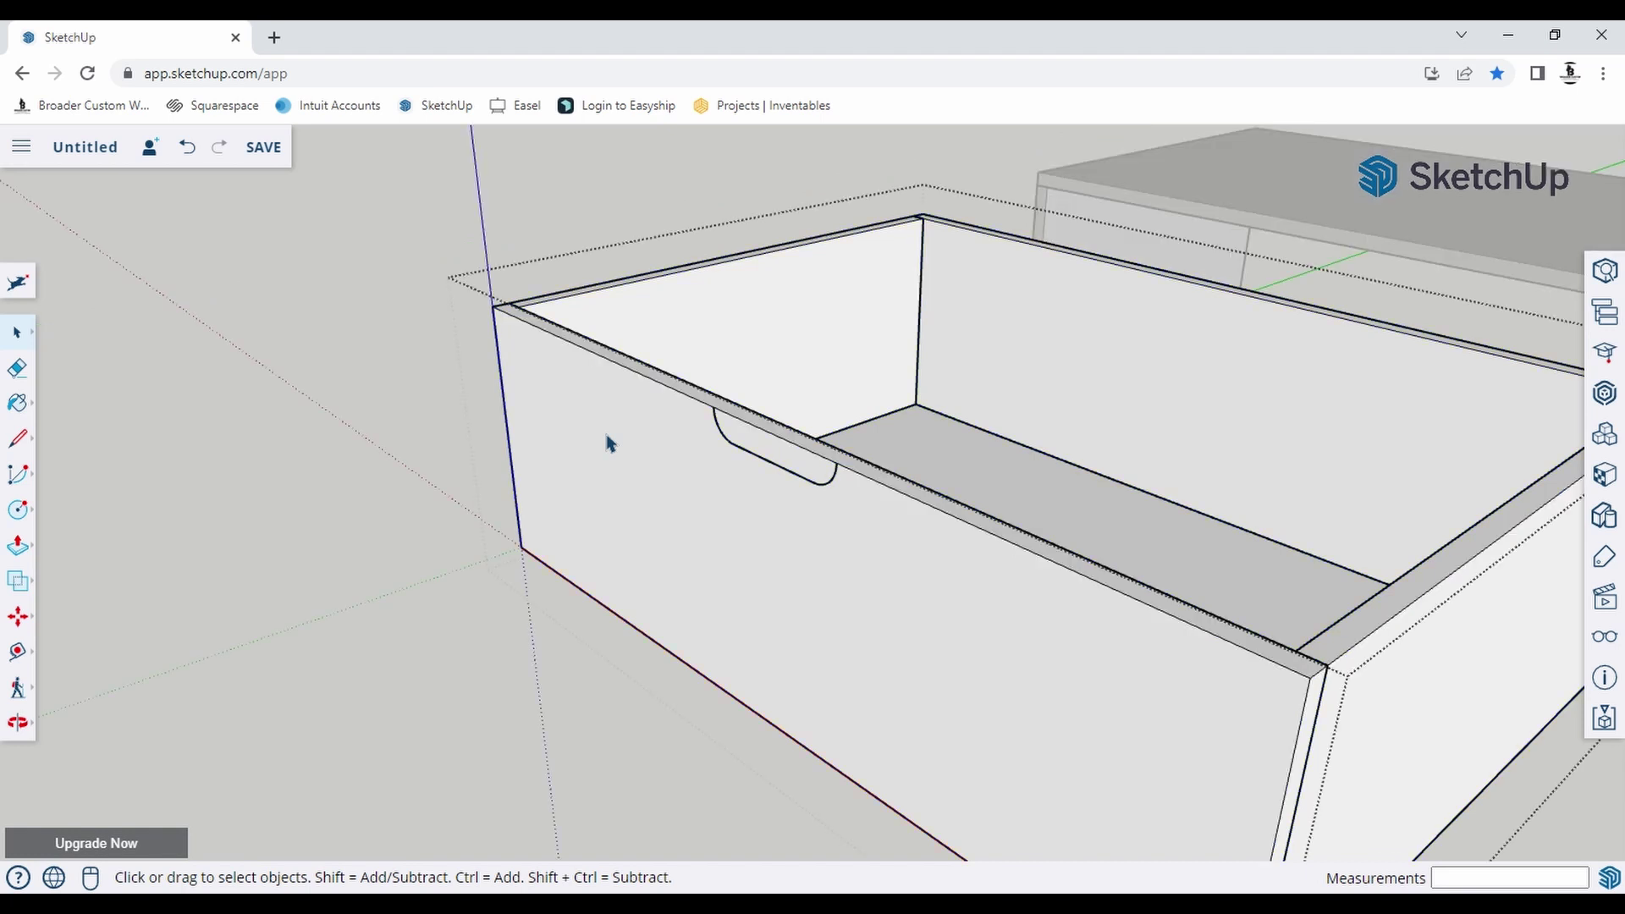
{"action": "double_click", "coordinate": [606, 441]}
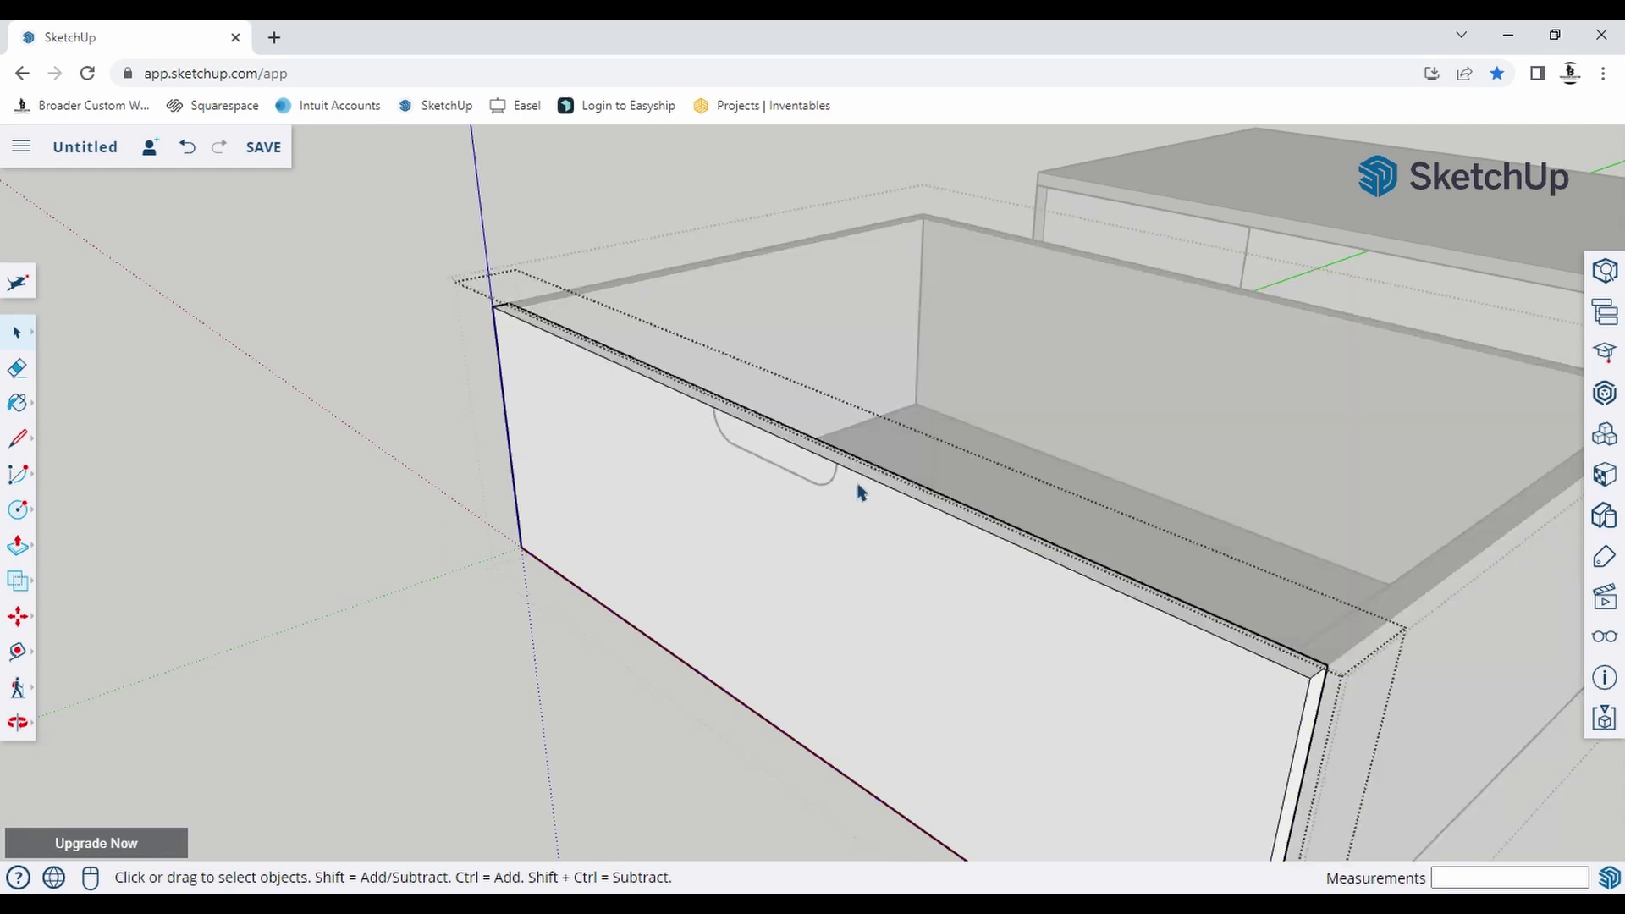
Trace the straight lower edge of the handle outline with a 4" line inside the front board's group.
{"action": "scroll", "coordinate": [859, 490], "scroll_direction": "up", "scroll_amount": 5}
{"action": "key", "text": "l"}
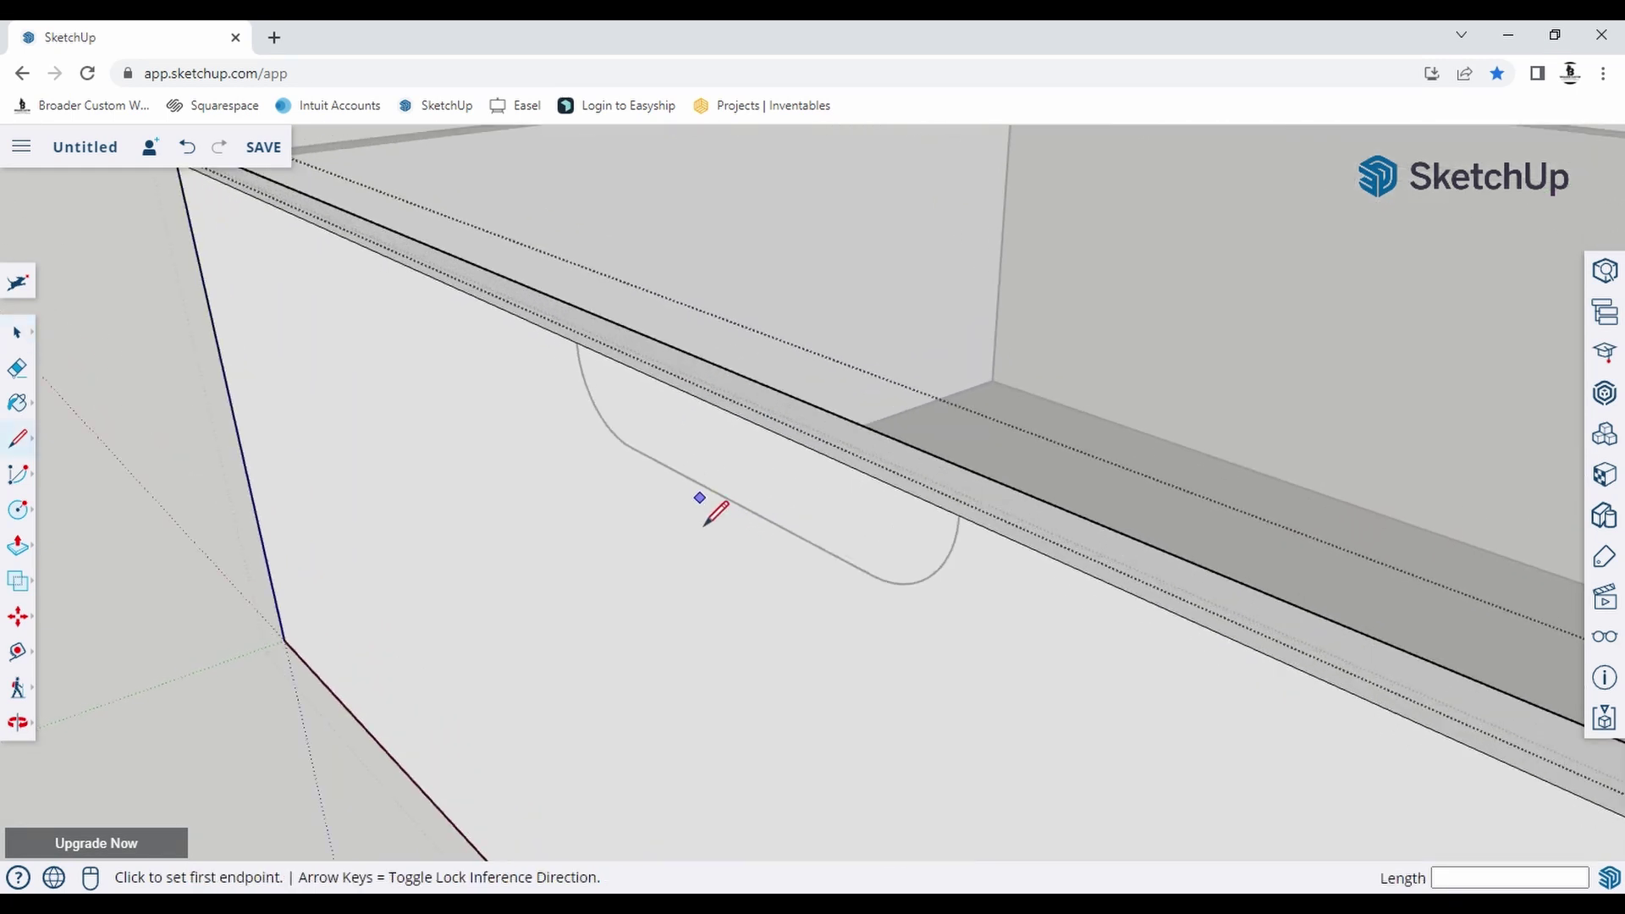
{"action": "left_click", "coordinate": [640, 475]}
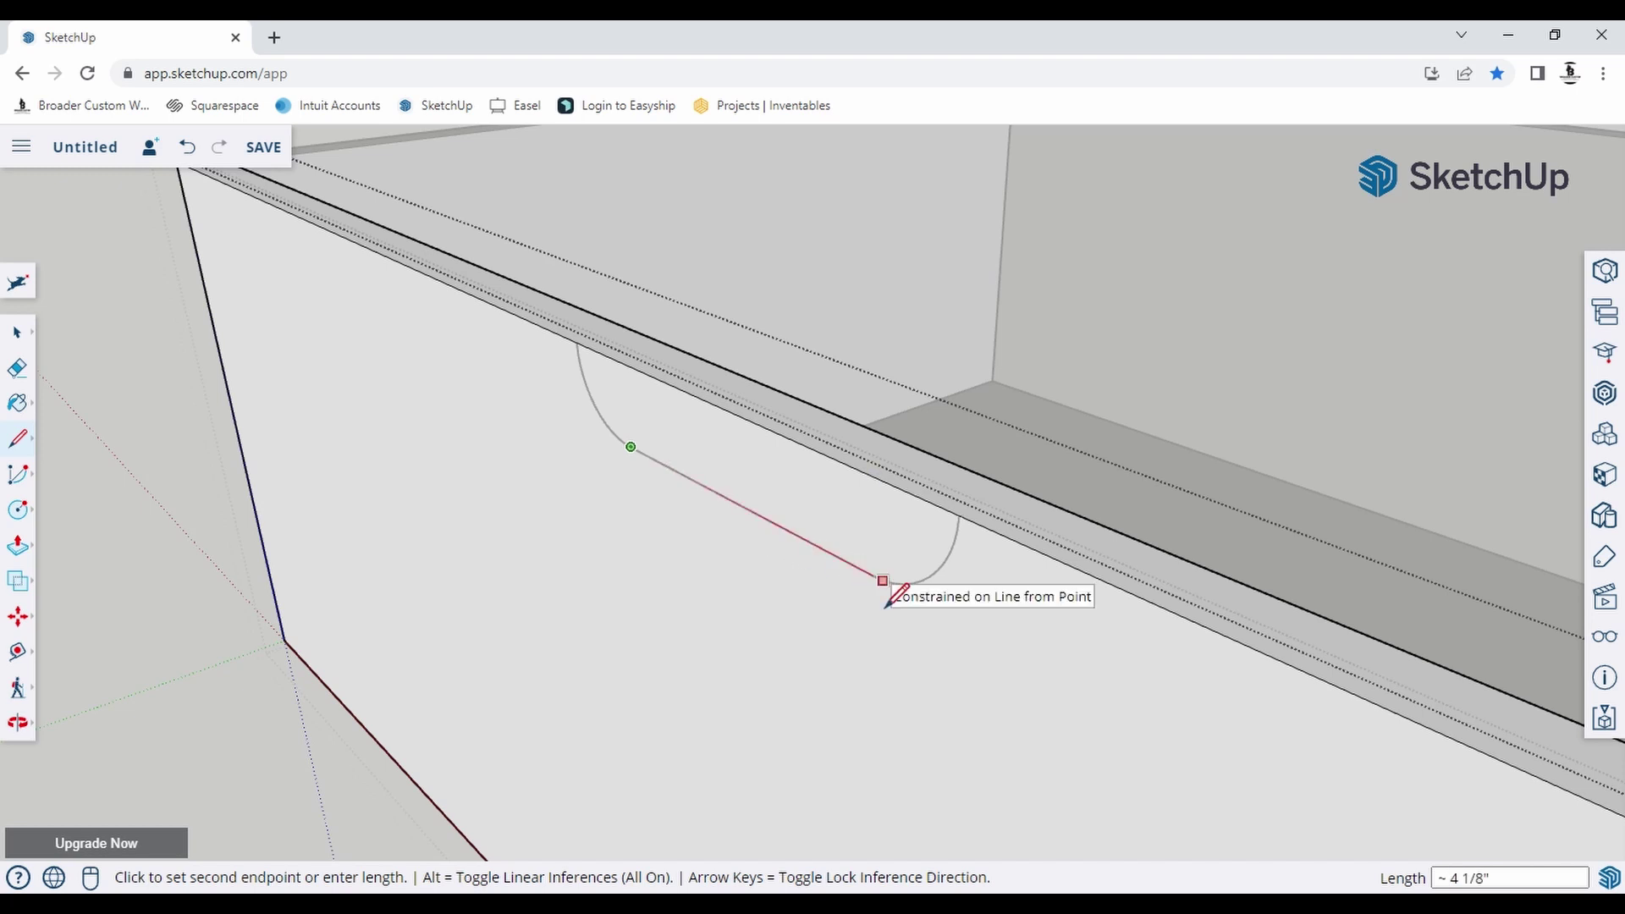
{"action": "left_click", "coordinate": [872, 575]}
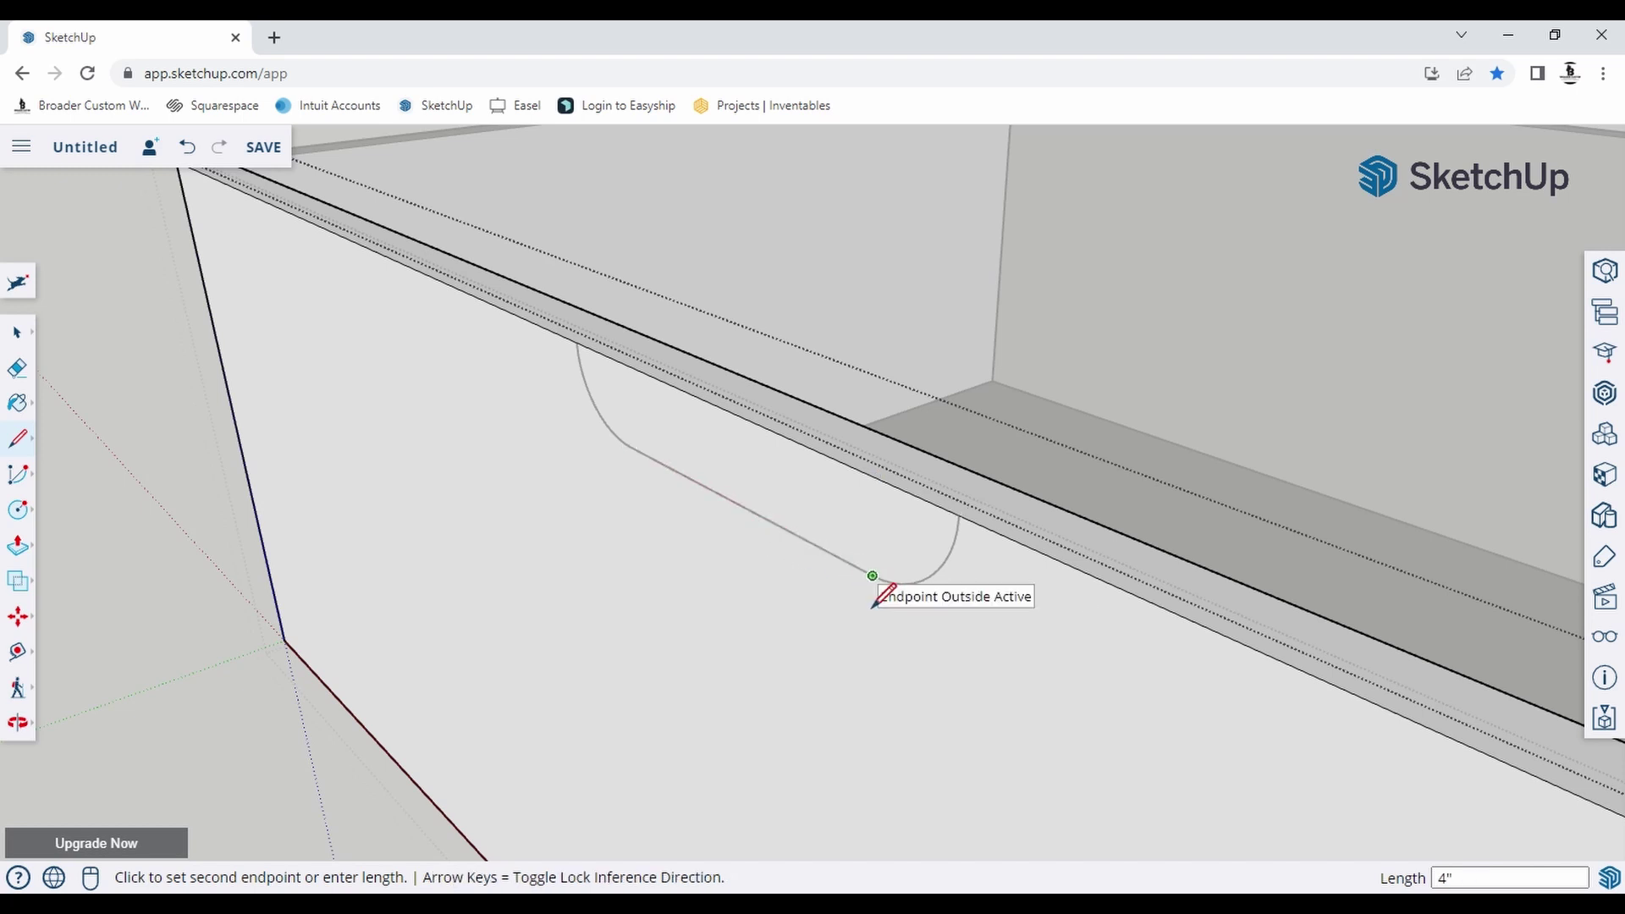
{"action": "type", "text": "4"}
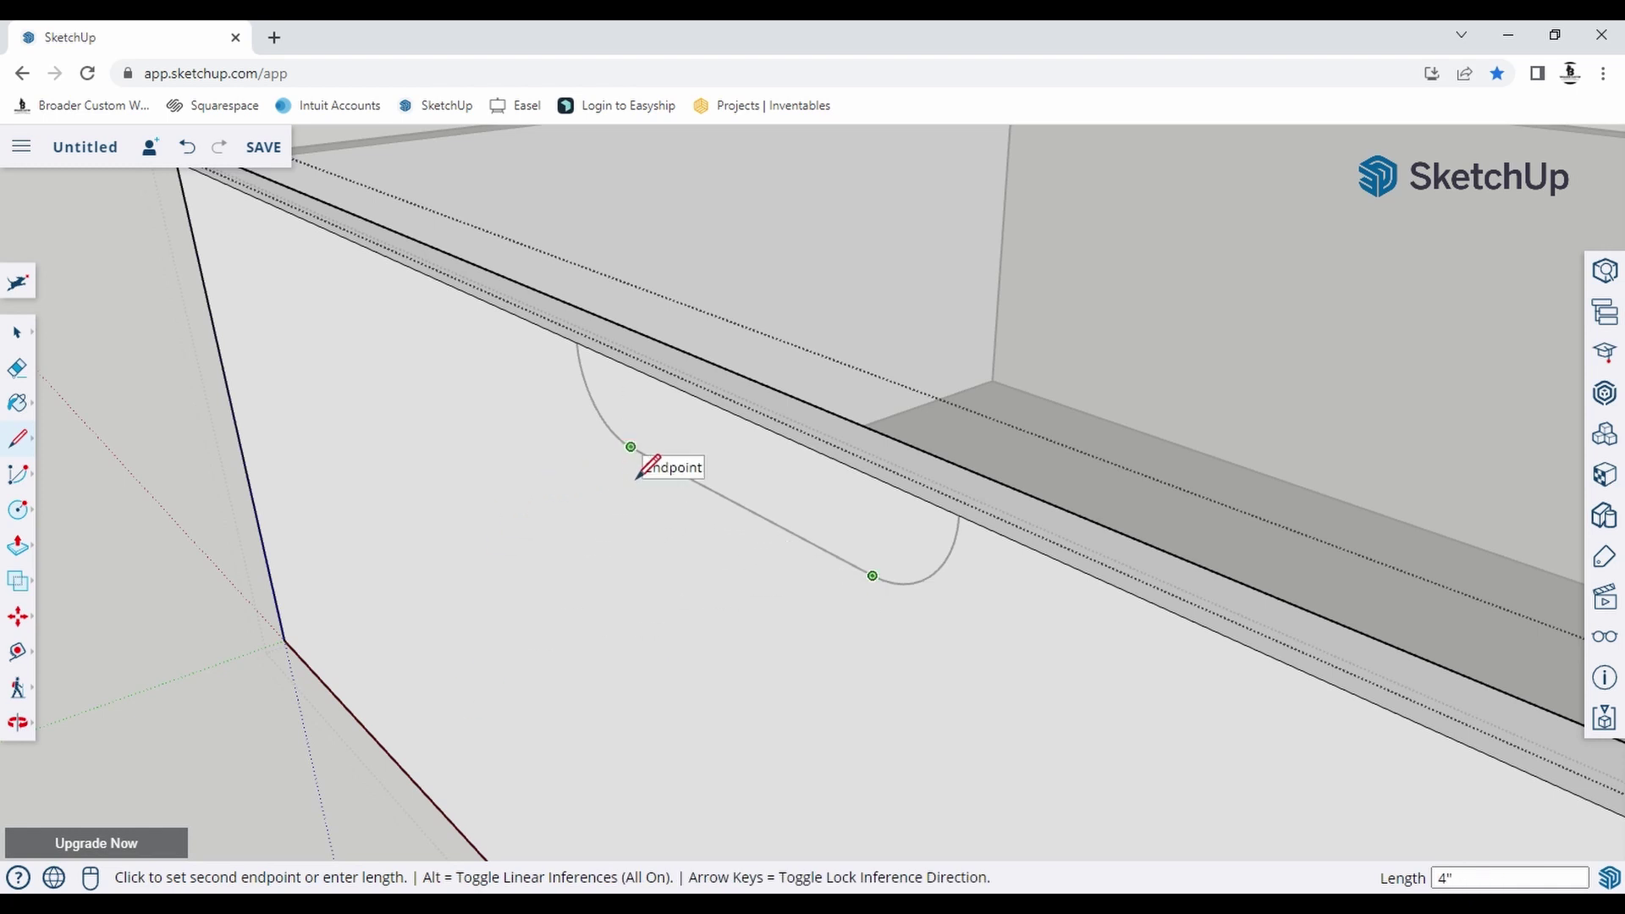
{"action": "key", "text": "Return"}
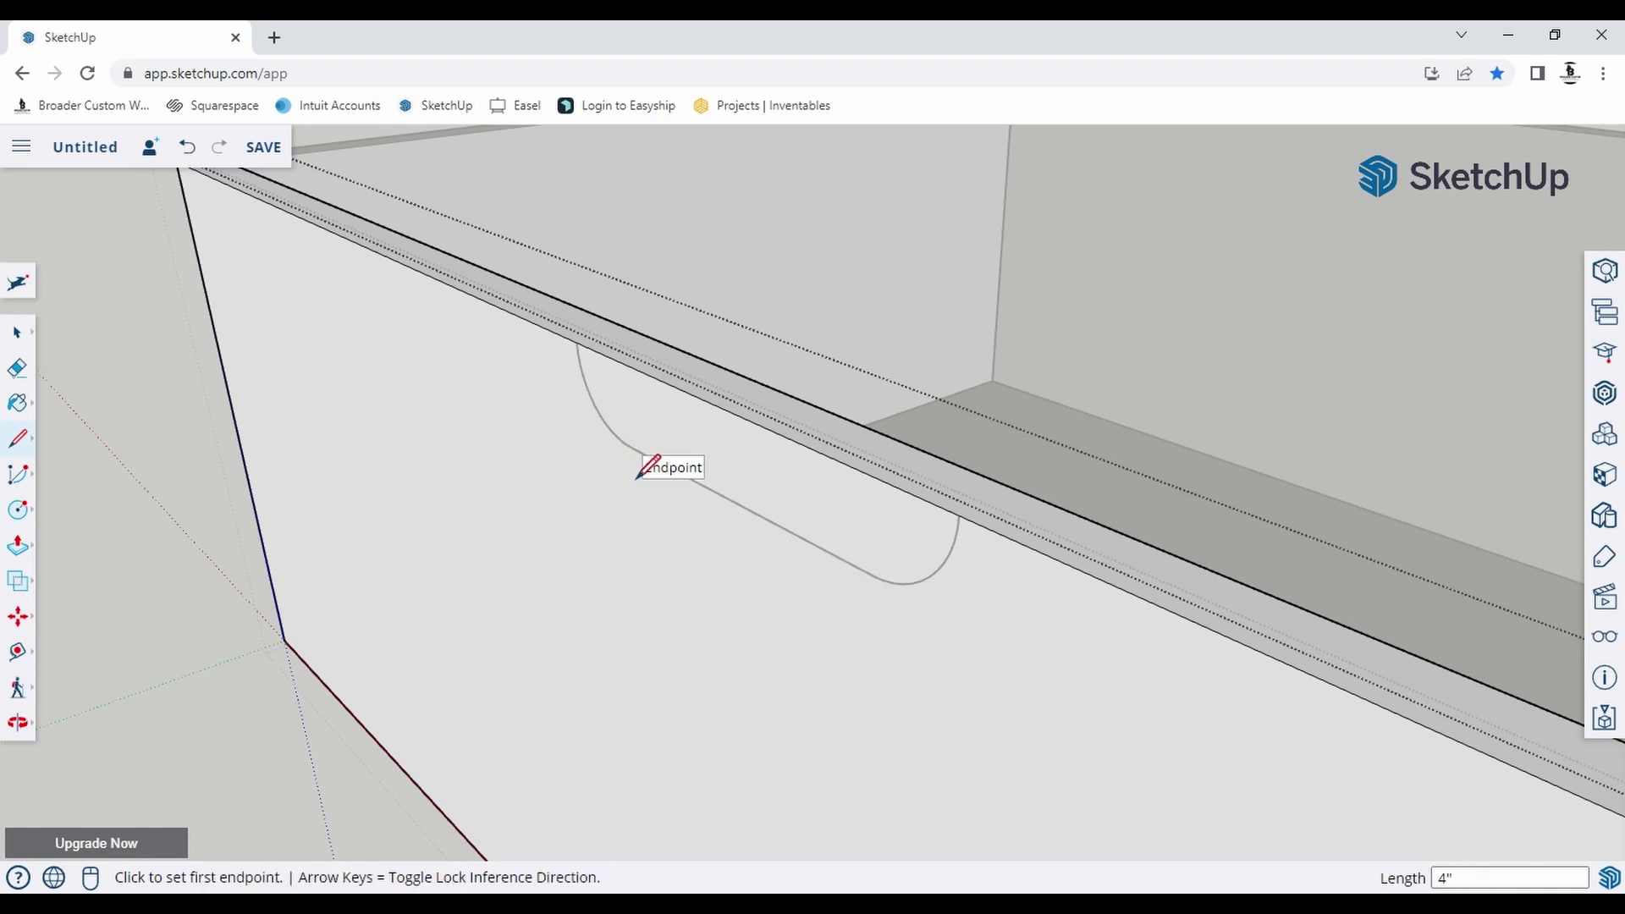
Trace both rounded ends of the handle outline with 90° arcs of 1" radius centred on the board's upper edge.
{"action": "left_click", "coordinate": [18, 473]}
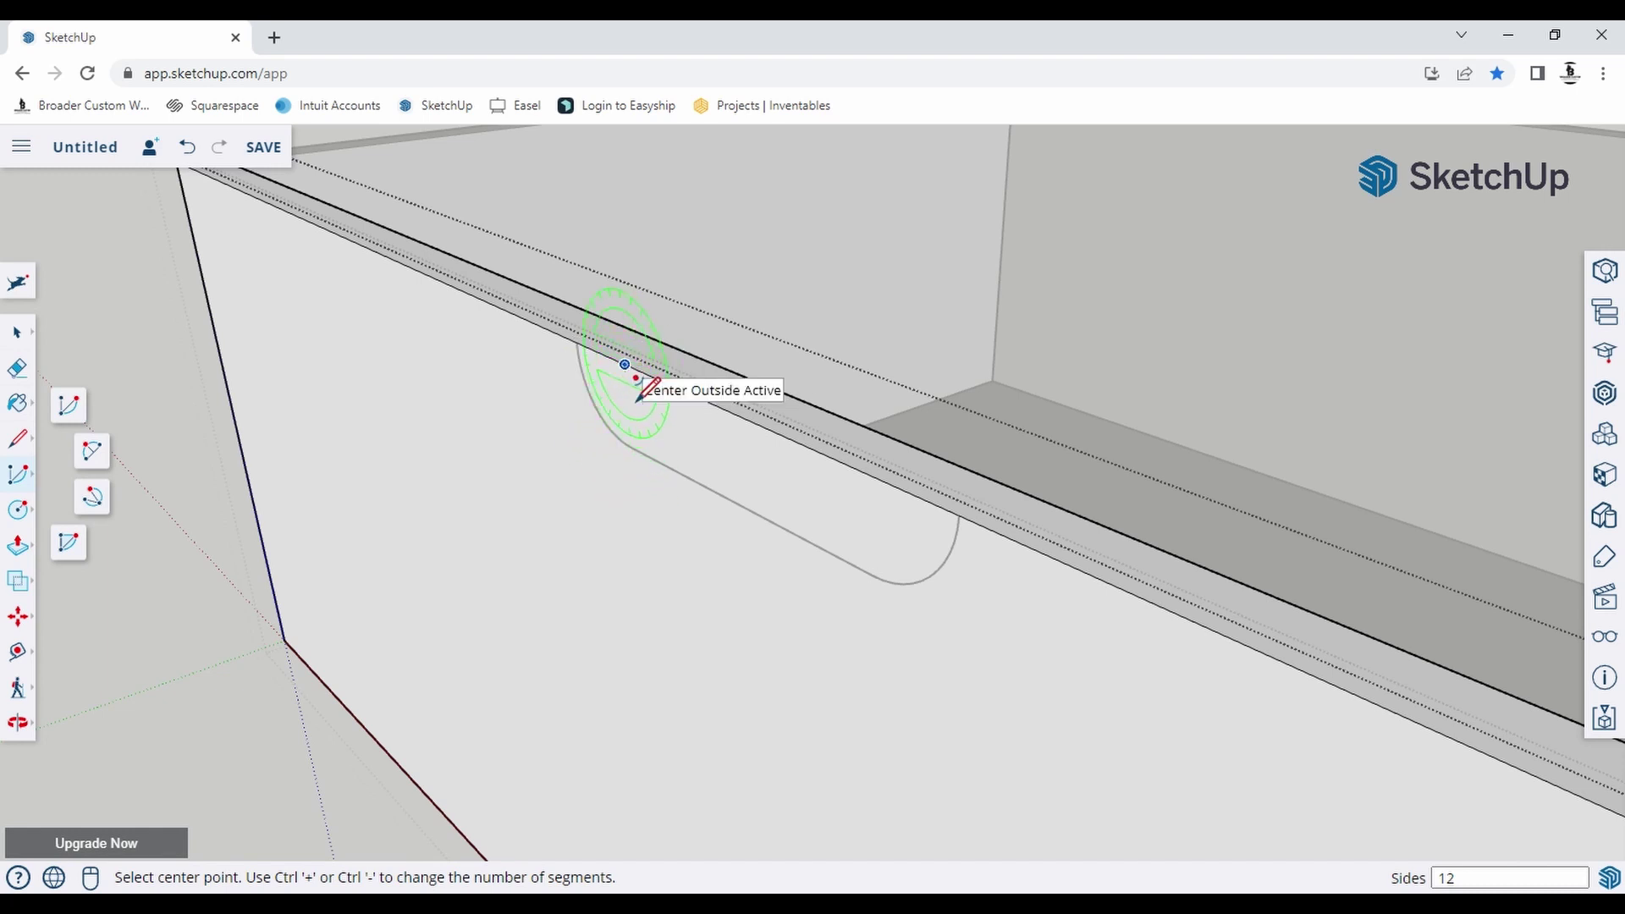
{"action": "left_click", "coordinate": [624, 364]}
{"action": "left_click", "coordinate": [631, 446]}
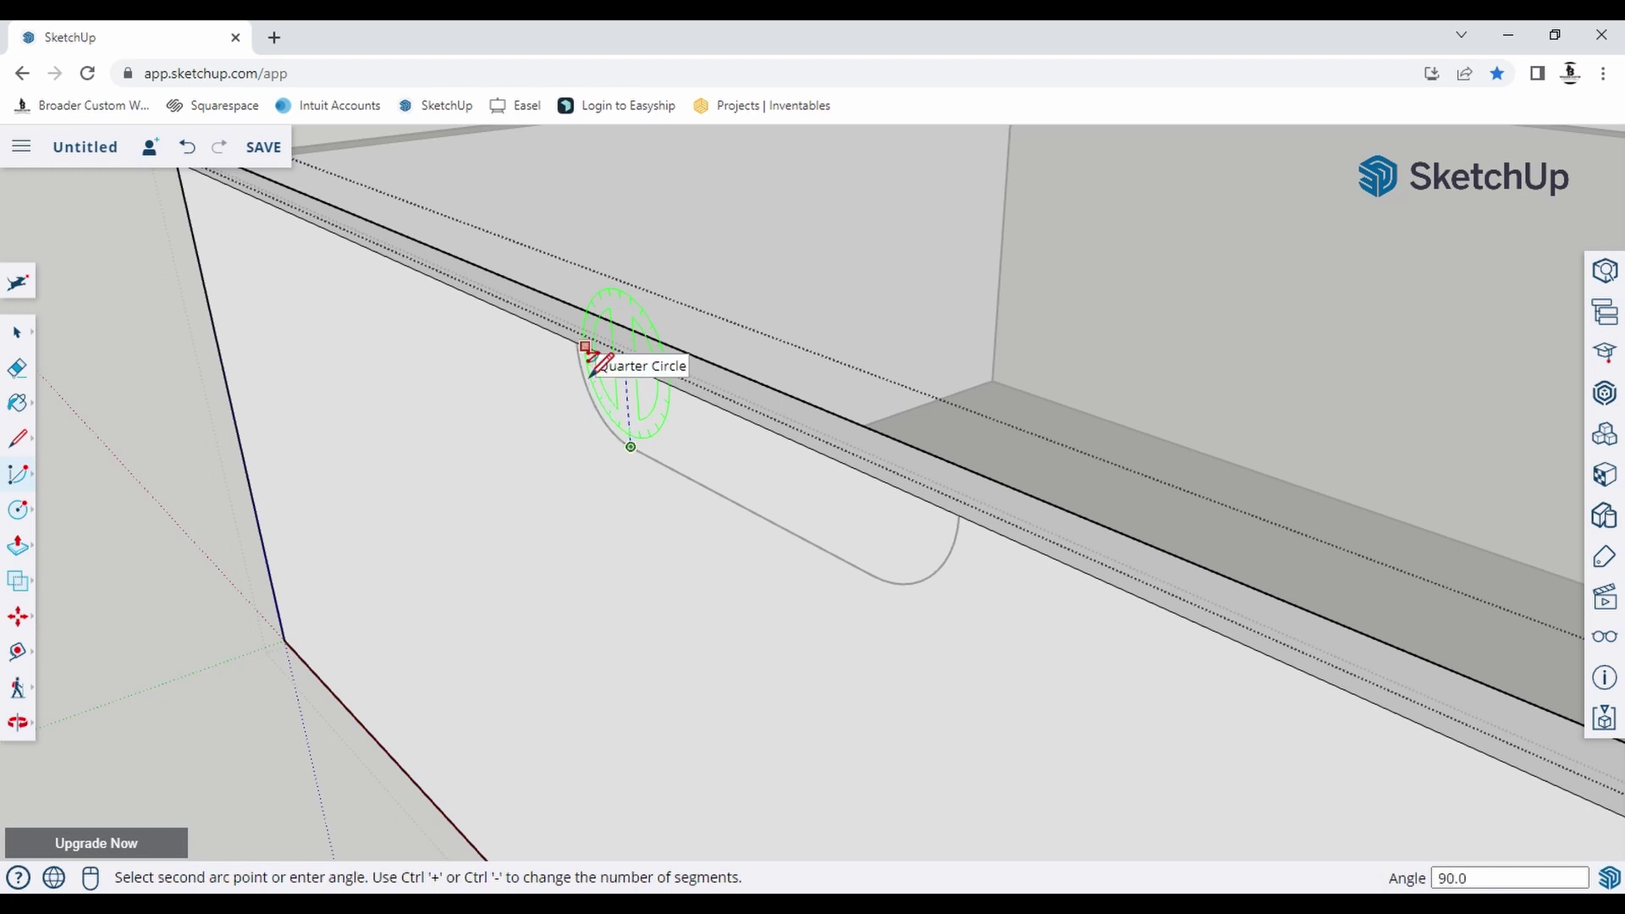
{"action": "left_click", "coordinate": [582, 373]}
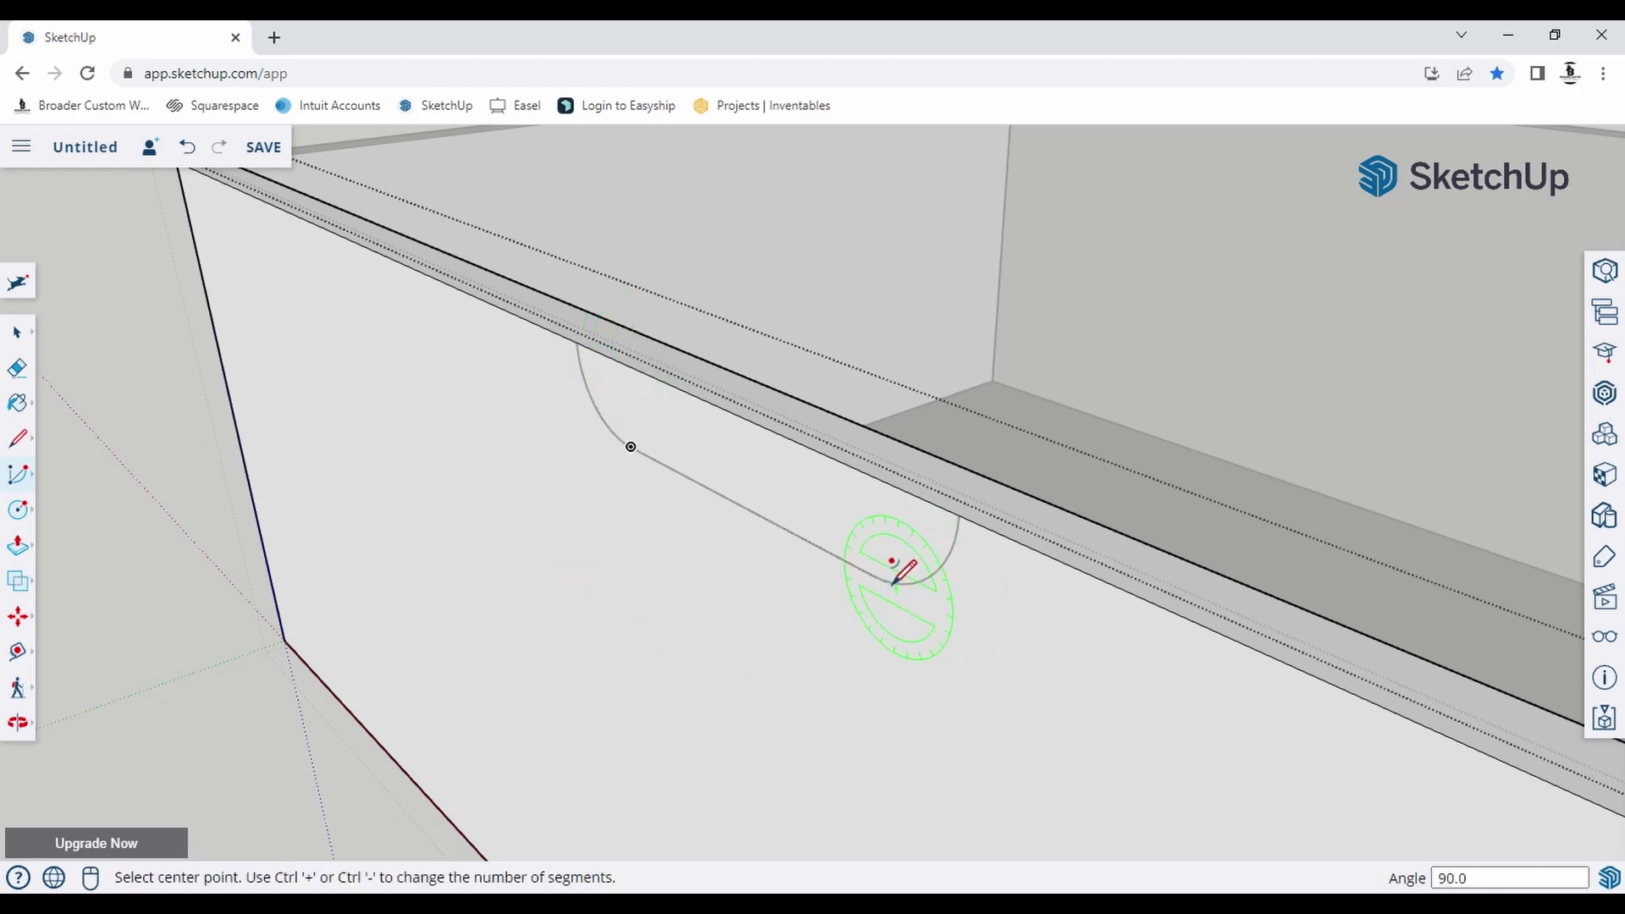
{"action": "left_click", "coordinate": [876, 478]}
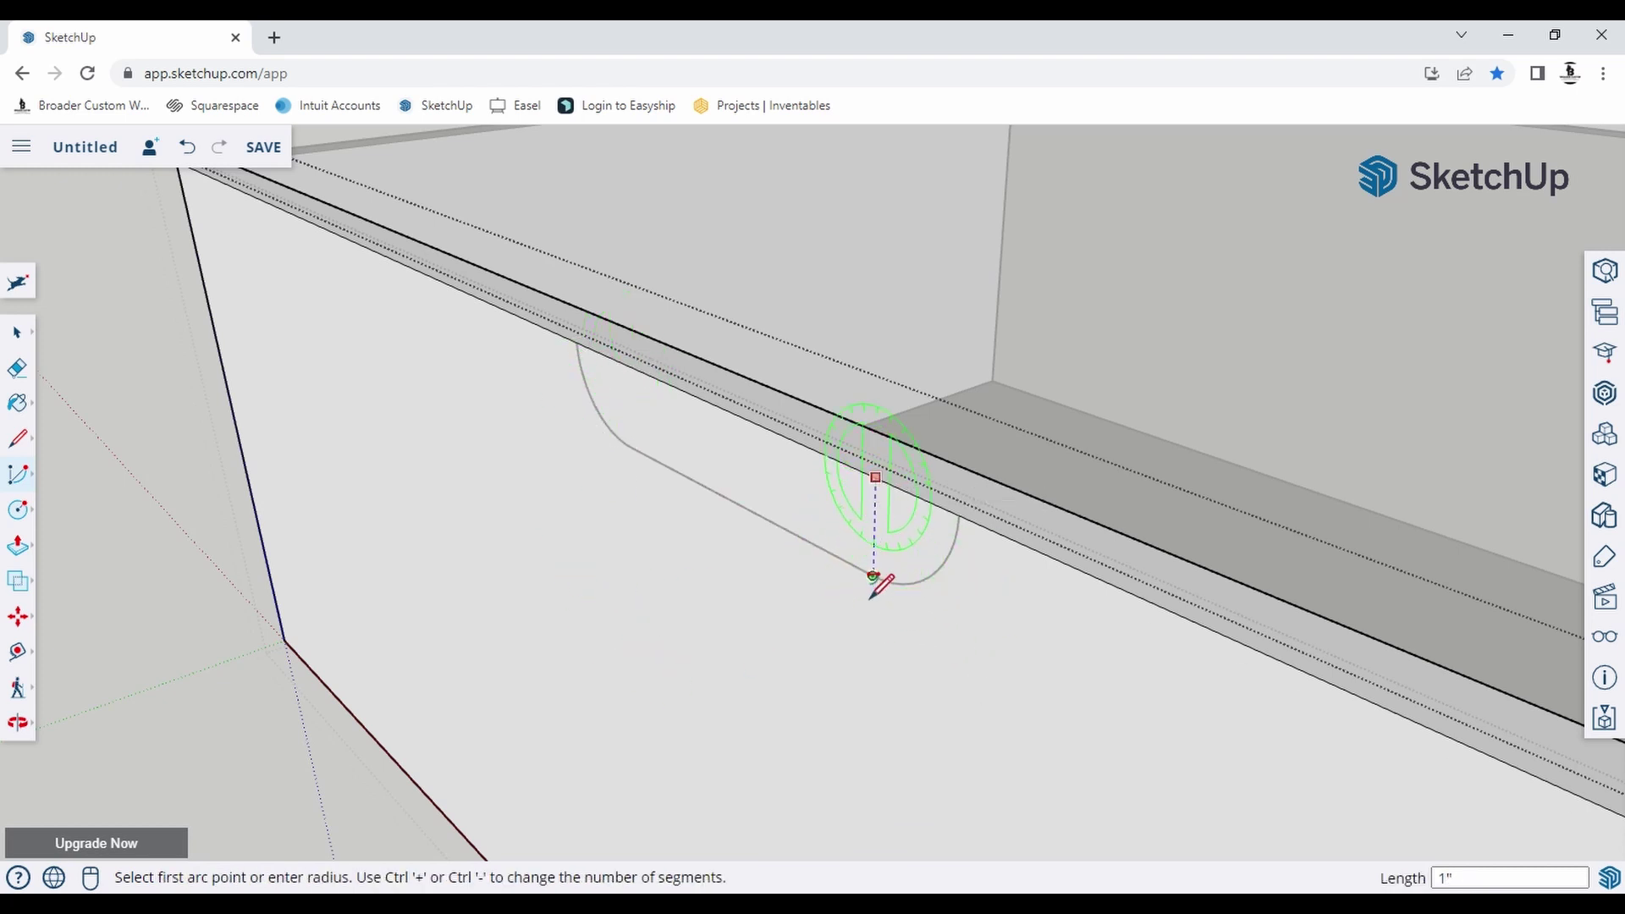
{"action": "left_click", "coordinate": [872, 575]}
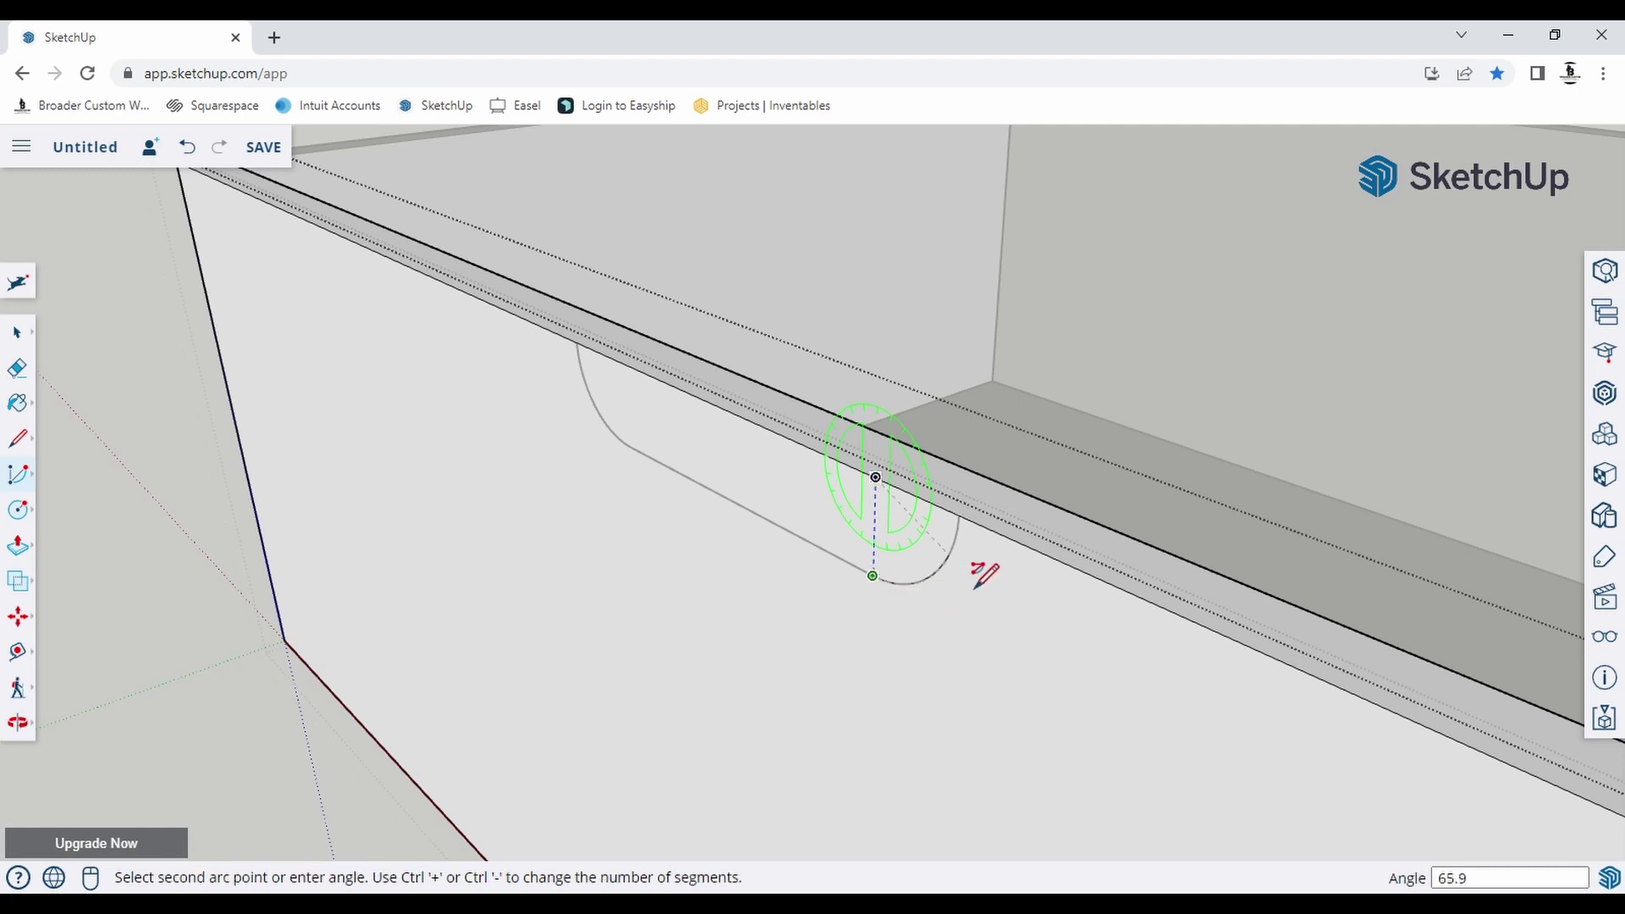
{"action": "left_click", "coordinate": [965, 547]}
{"action": "key", "text": "space"}
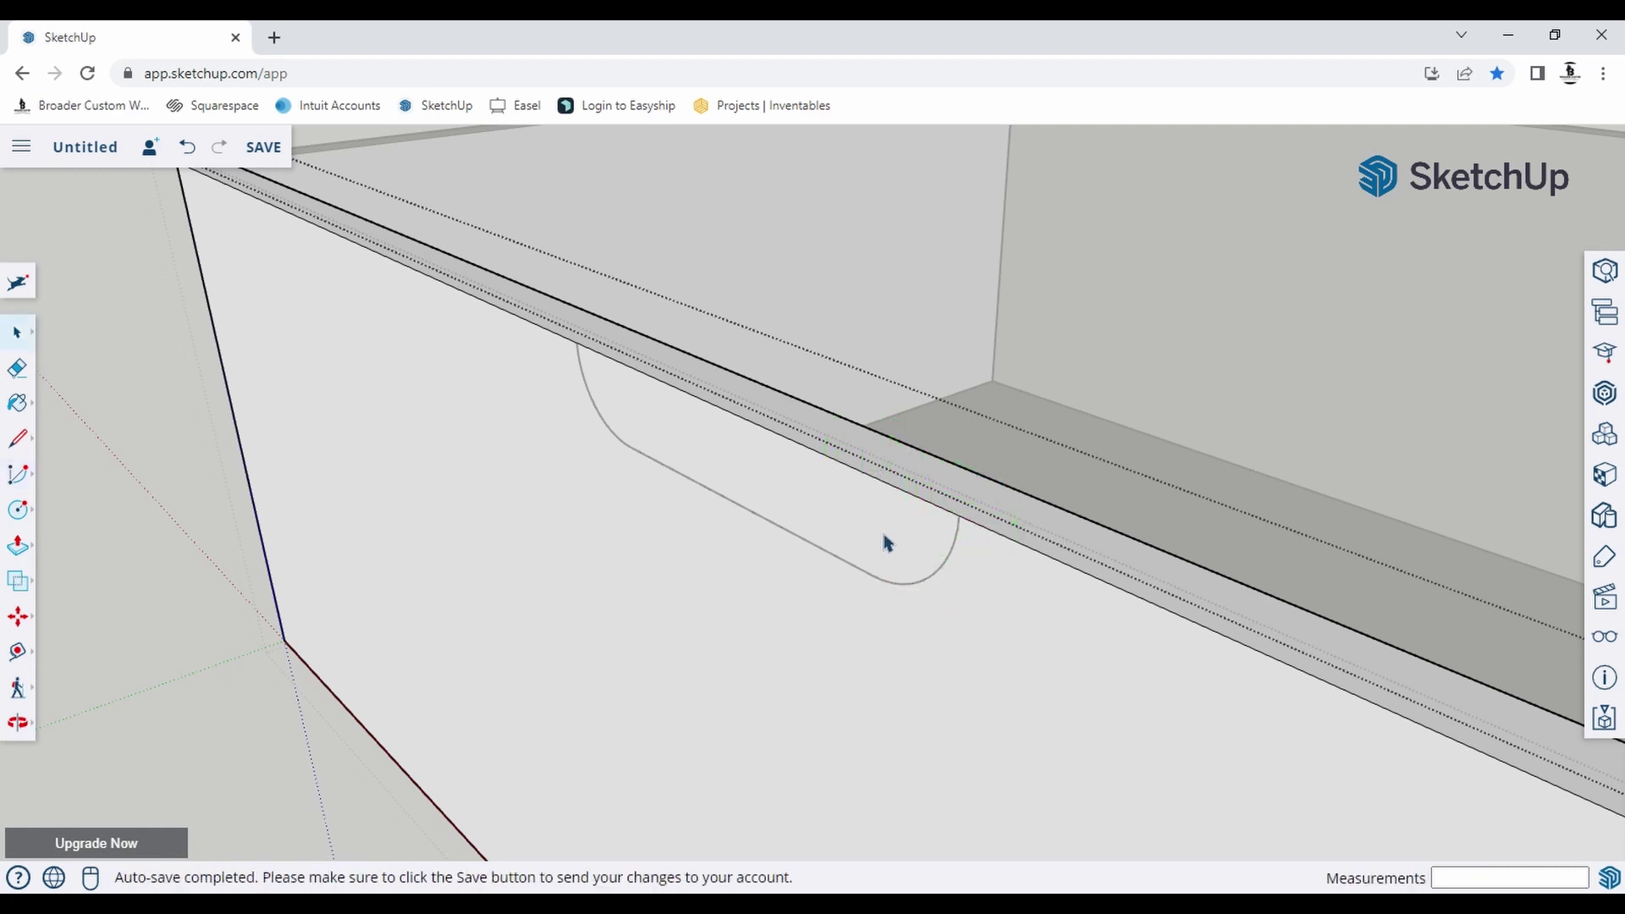
Push the handle face 3/4" through the front board to cut the handle opening.
{"action": "key", "text": "p"}
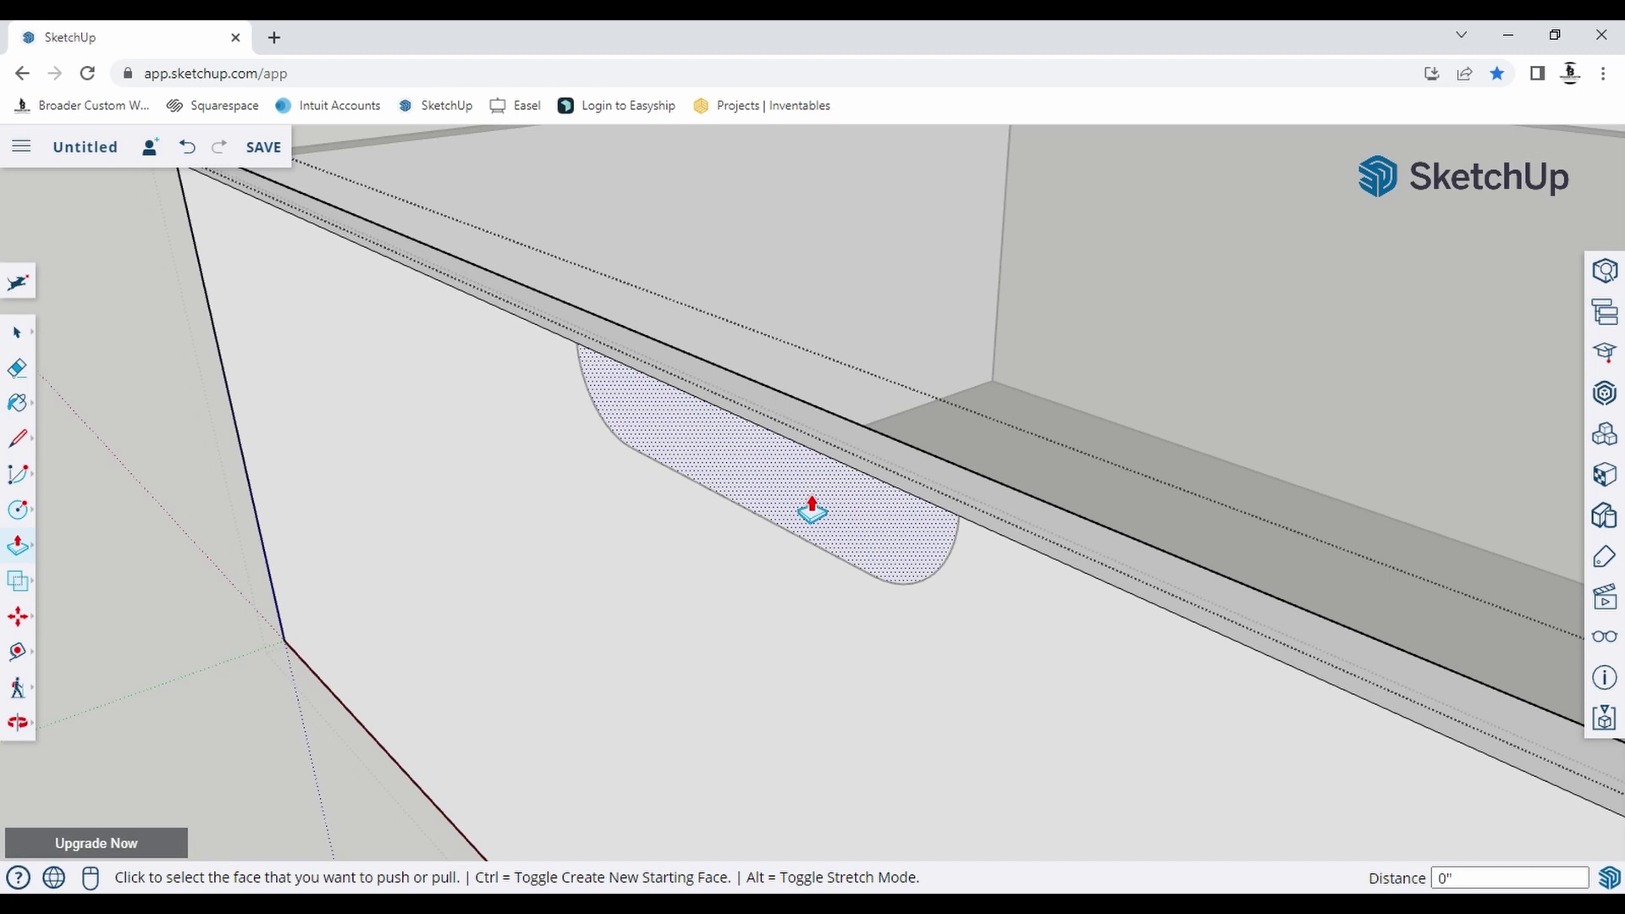
{"action": "left_click", "coordinate": [812, 510]}
{"action": "scroll", "coordinate": [812, 510], "scroll_direction": "down", "scroll_amount": 3}
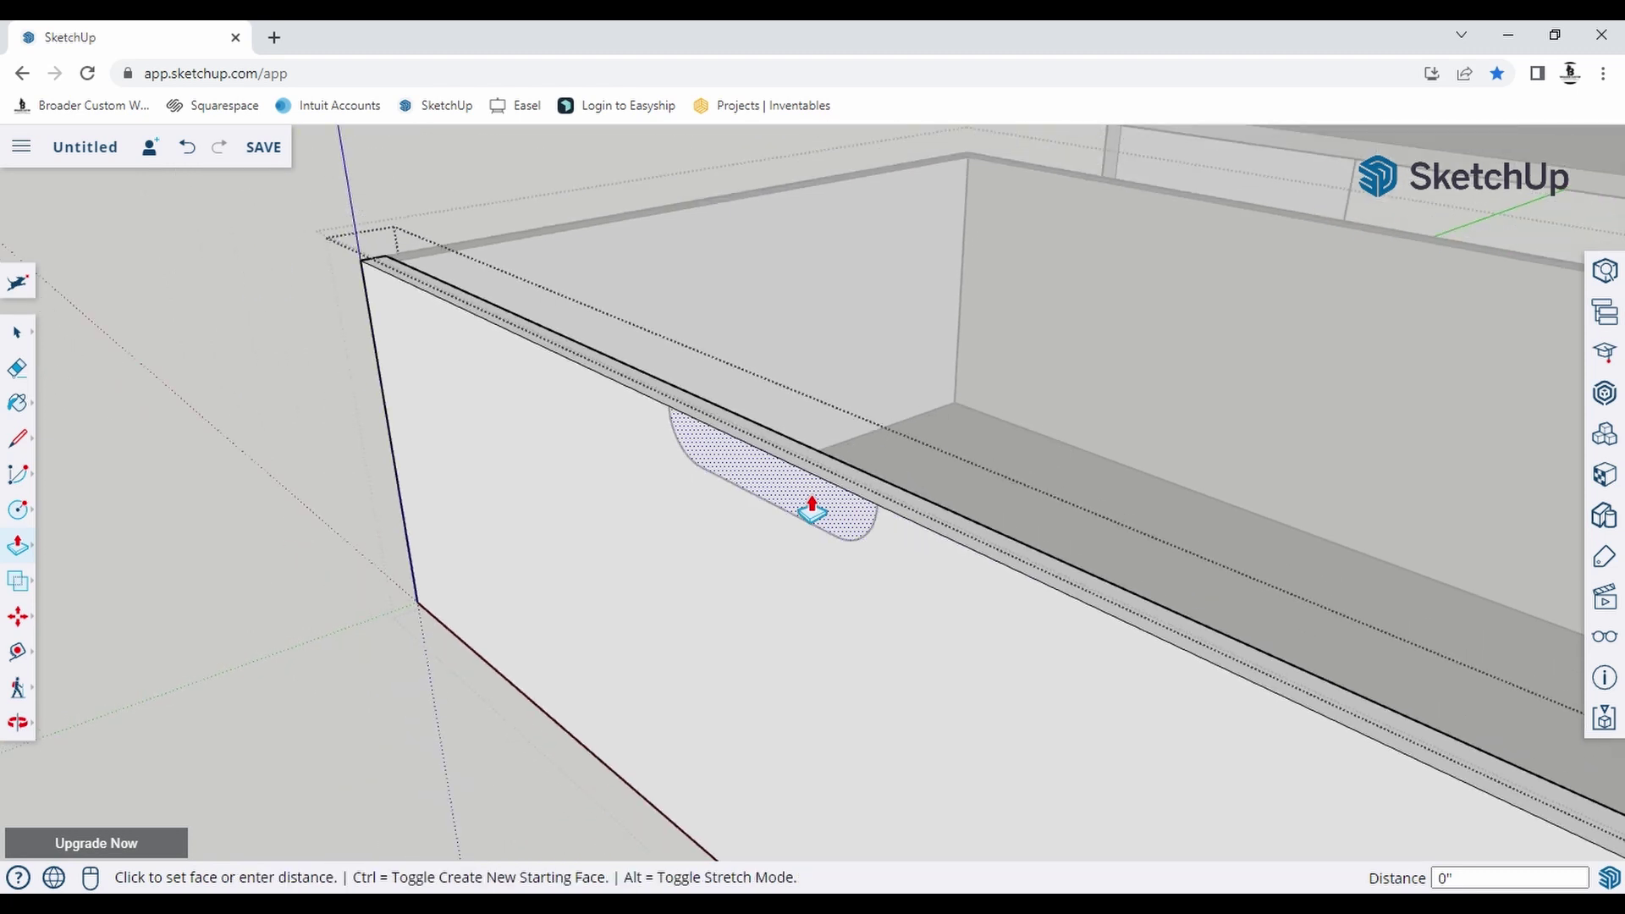
{"action": "left_click", "coordinate": [982, 526]}
{"action": "middle_click_drag", "start_coordinate": [742, 617], "coordinate": [635, 626]}
{"action": "scroll", "coordinate": [638, 471], "scroll_direction": "up", "scroll_amount": 5}
{"action": "scroll", "coordinate": [852, 465], "scroll_direction": "down", "scroll_amount": 4}
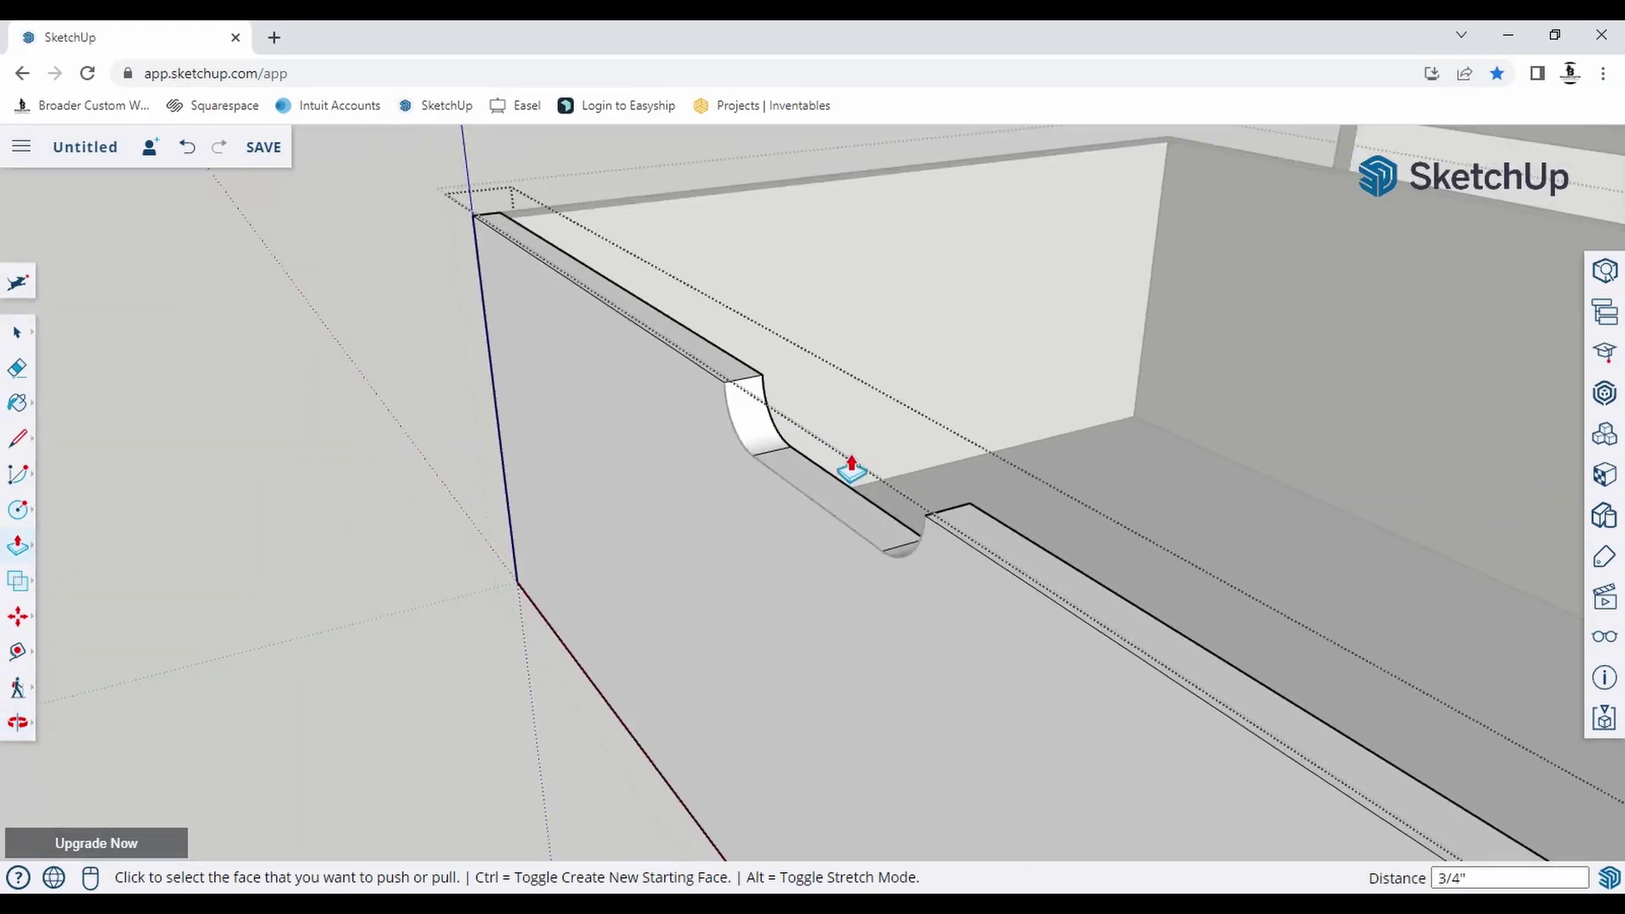
Try to delete the edge between the cutout's left curve and its flat bottom, and undo the deletion.
{"action": "scroll", "coordinate": [795, 450], "scroll_direction": "up", "scroll_amount": 1}
{"action": "key", "text": "space"}
{"action": "scroll", "coordinate": [795, 450], "scroll_direction": "up", "scroll_amount": 2}
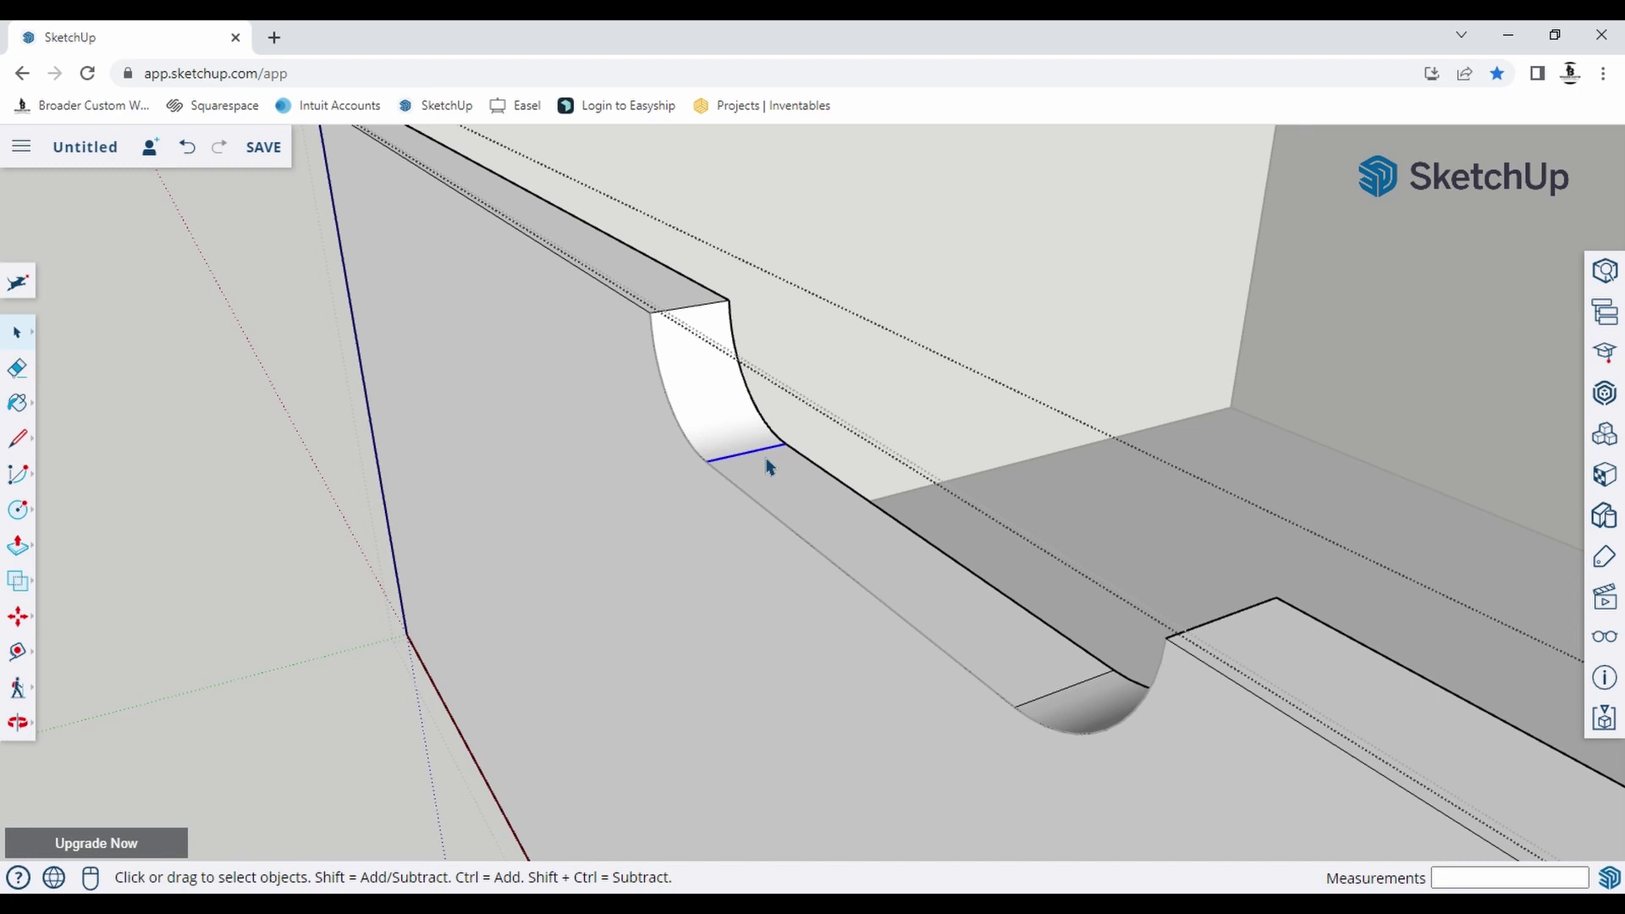
{"action": "left_click", "coordinate": [768, 465]}
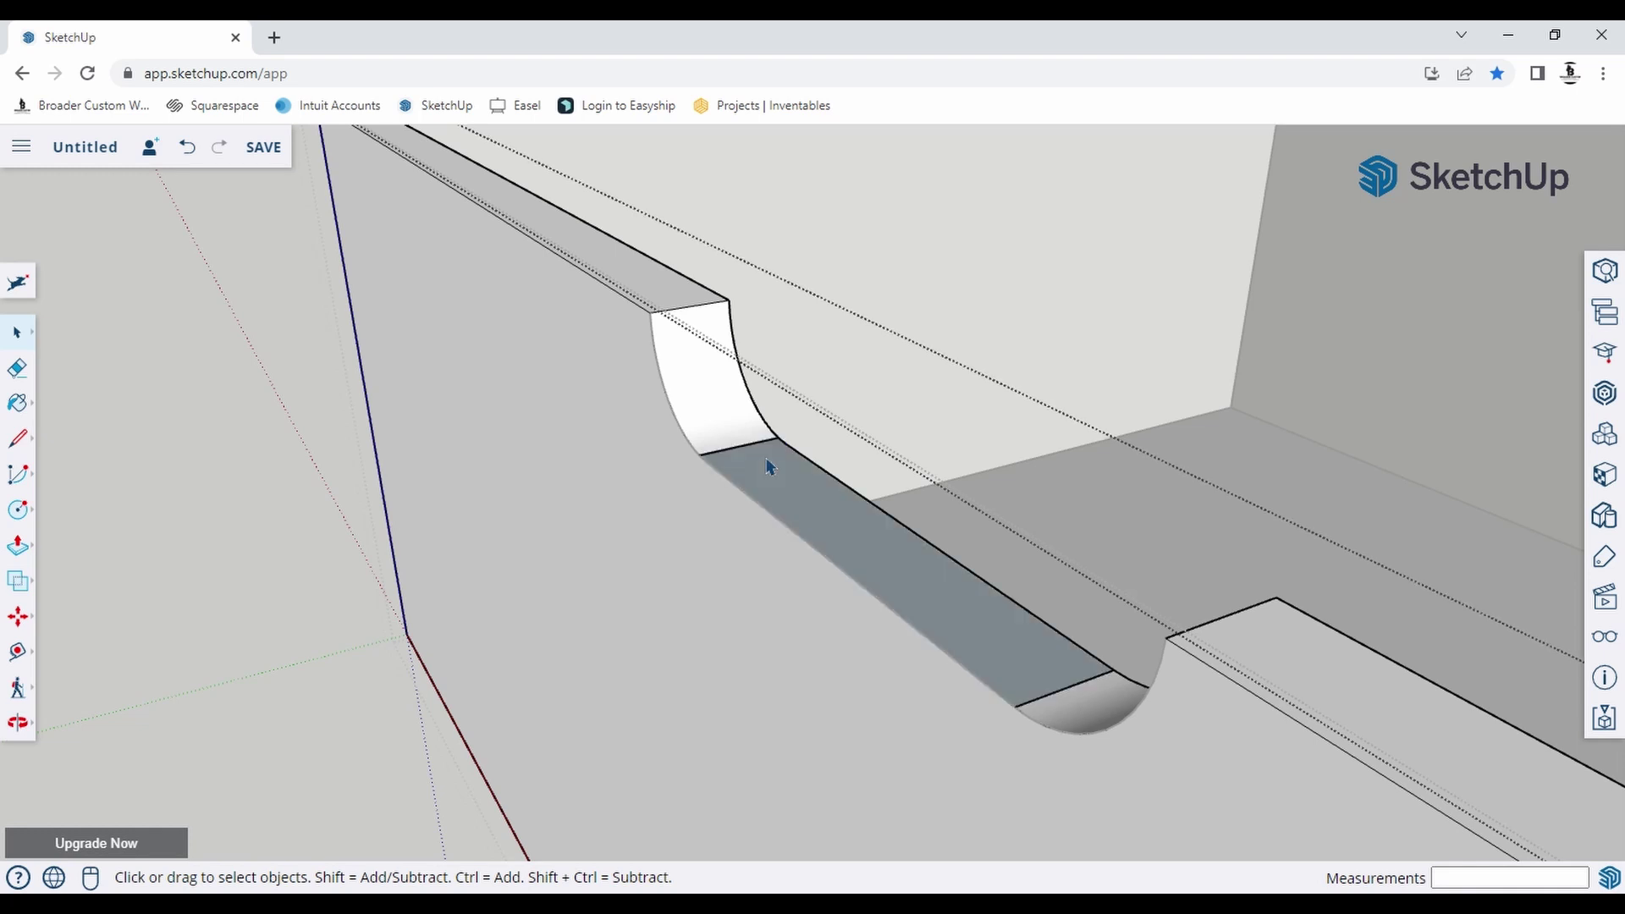
{"action": "key", "text": "ctrl+z"}
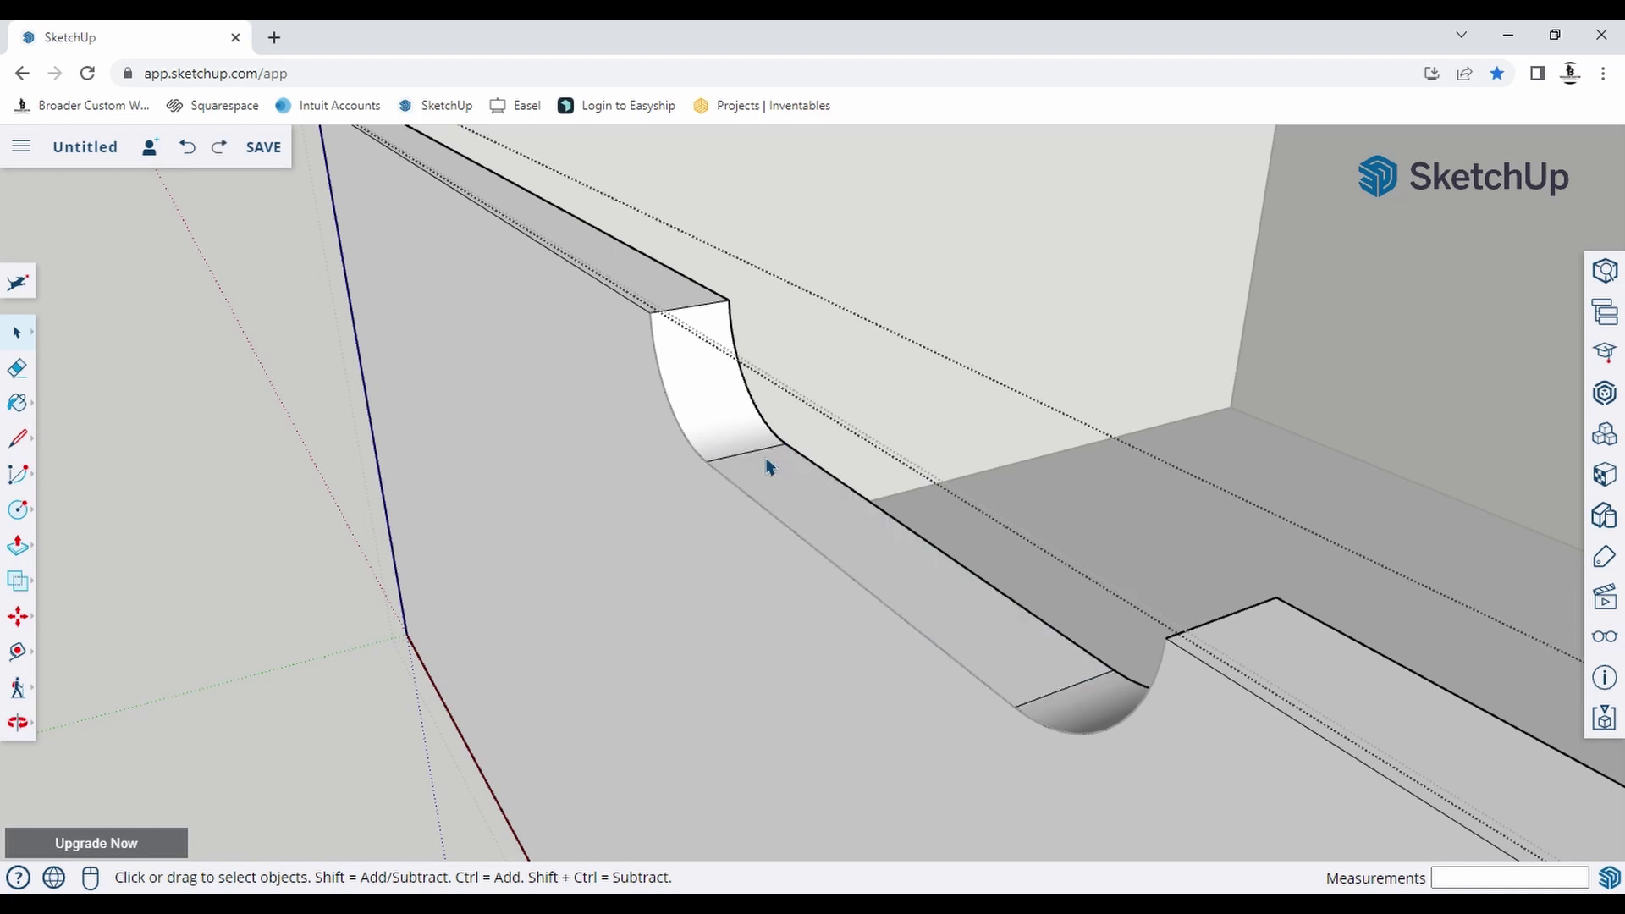
Hide the two edges where the cutout's curved ends meet its flat bottom.
{"action": "right_click", "coordinate": [766, 463]}
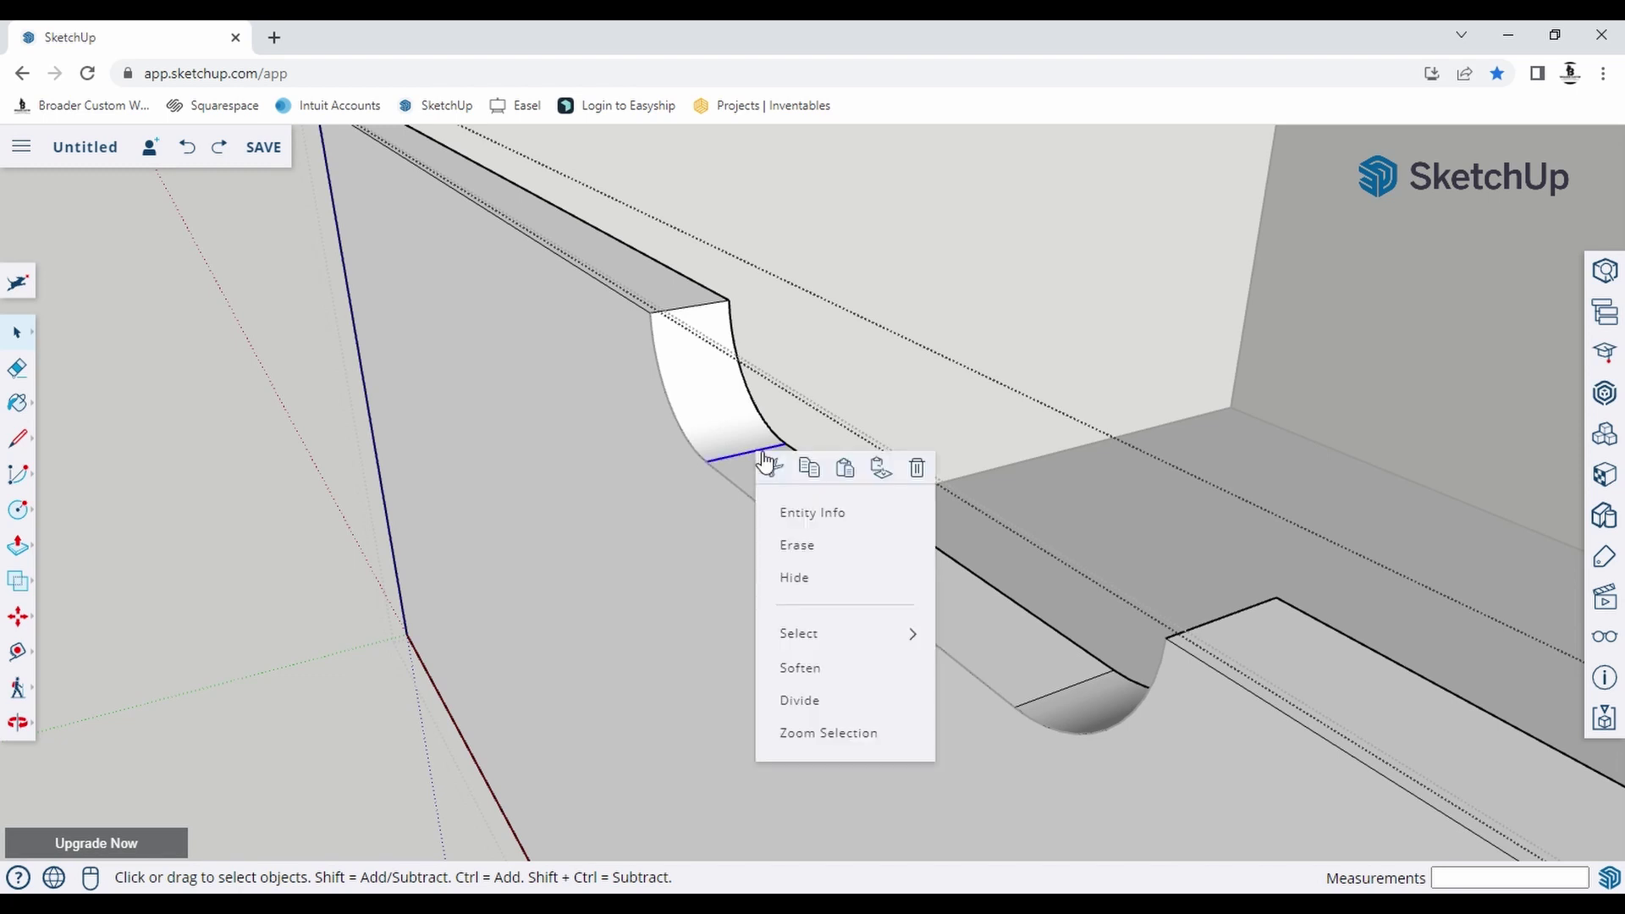
{"action": "left_click", "coordinate": [796, 579]}
{"action": "left_click", "coordinate": [1050, 708]}
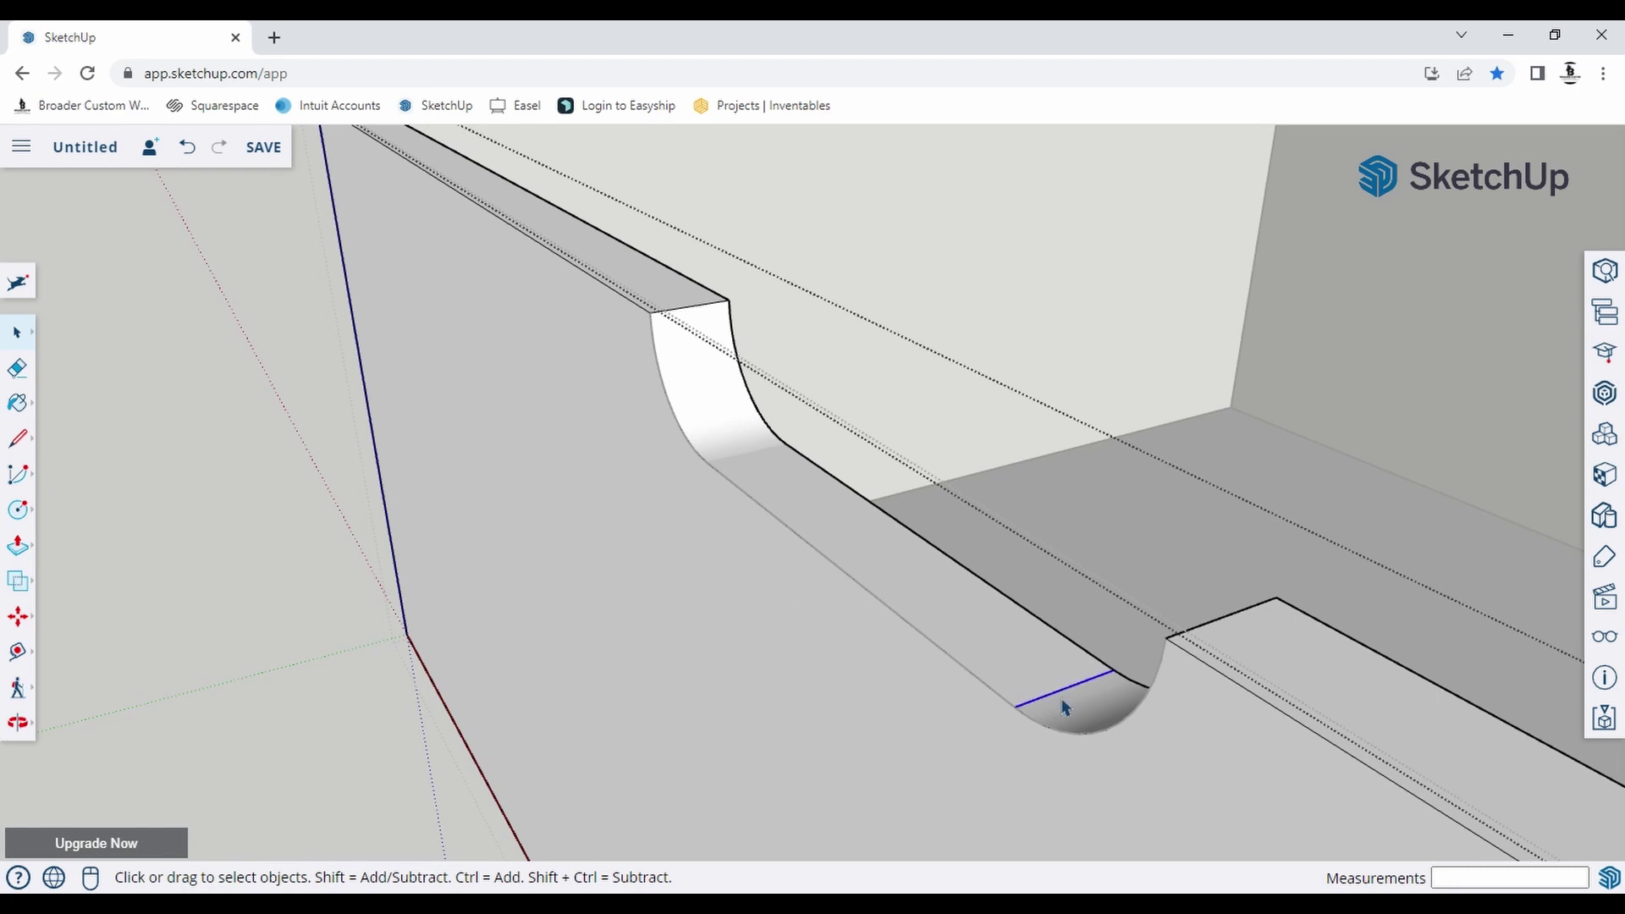
{"action": "right_click", "coordinate": [1058, 702]}
{"action": "left_click", "coordinate": [1106, 711]}
Examine the handle cutout up close and the drawer front as a whole.
{"action": "scroll", "coordinate": [961, 592], "scroll_direction": "down", "scroll_amount": 5}
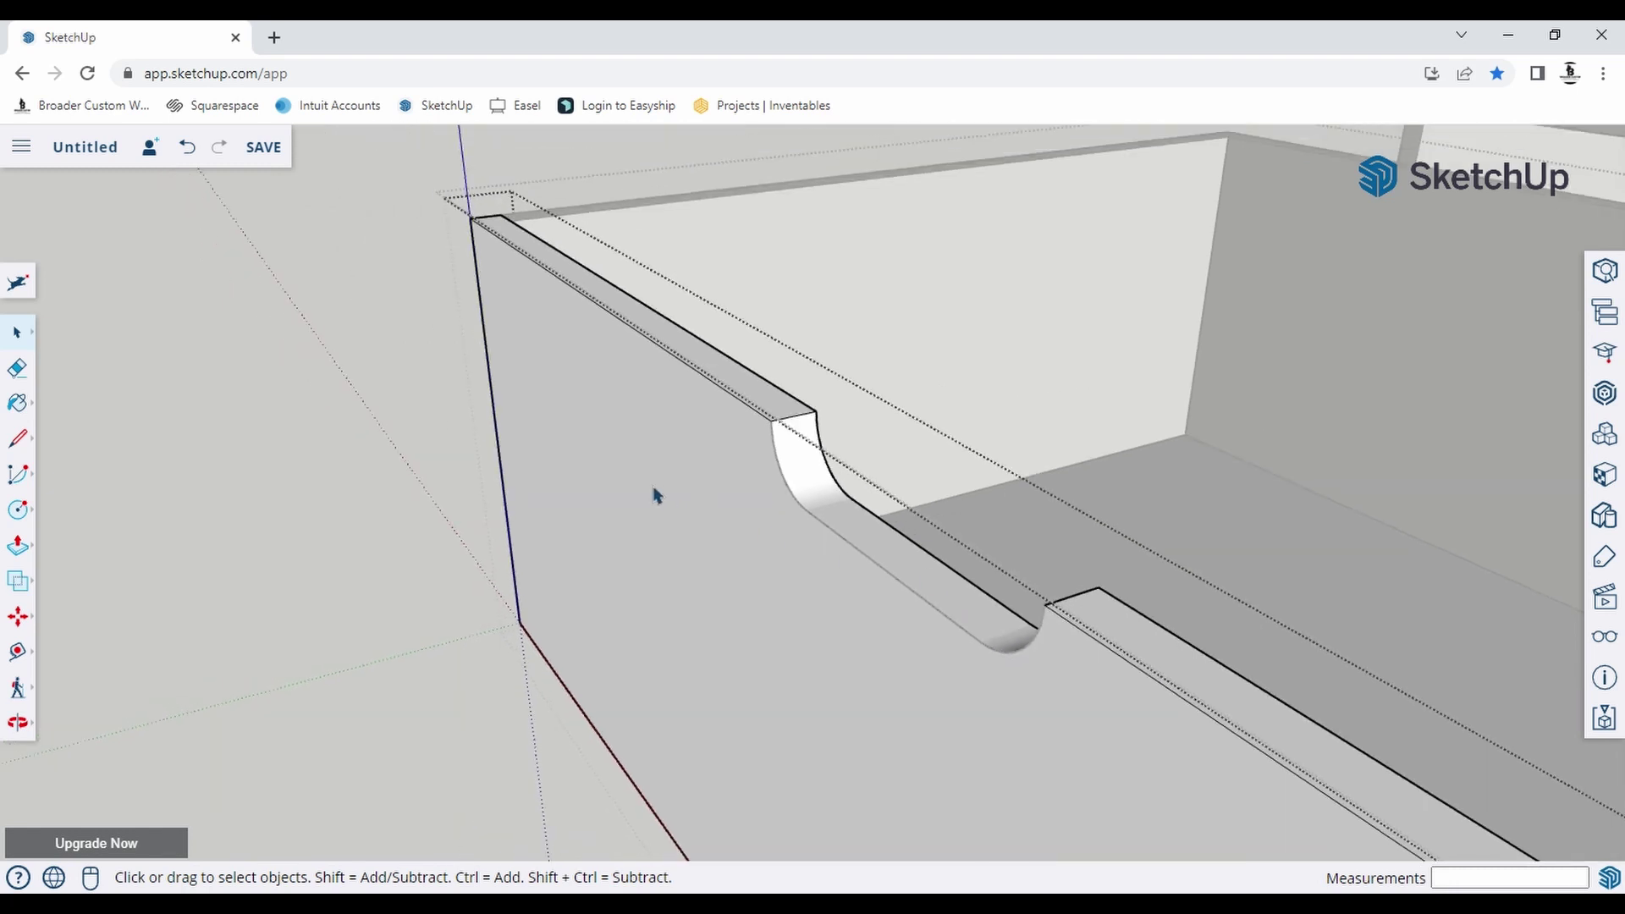
{"action": "middle_click_drag", "start_coordinate": [657, 493], "coordinate": [643, 461]}
{"action": "scroll", "coordinate": [643, 461], "scroll_direction": "down", "scroll_amount": 3}
{"action": "scroll", "coordinate": [1050, 565], "scroll_direction": "up", "scroll_amount": 6}
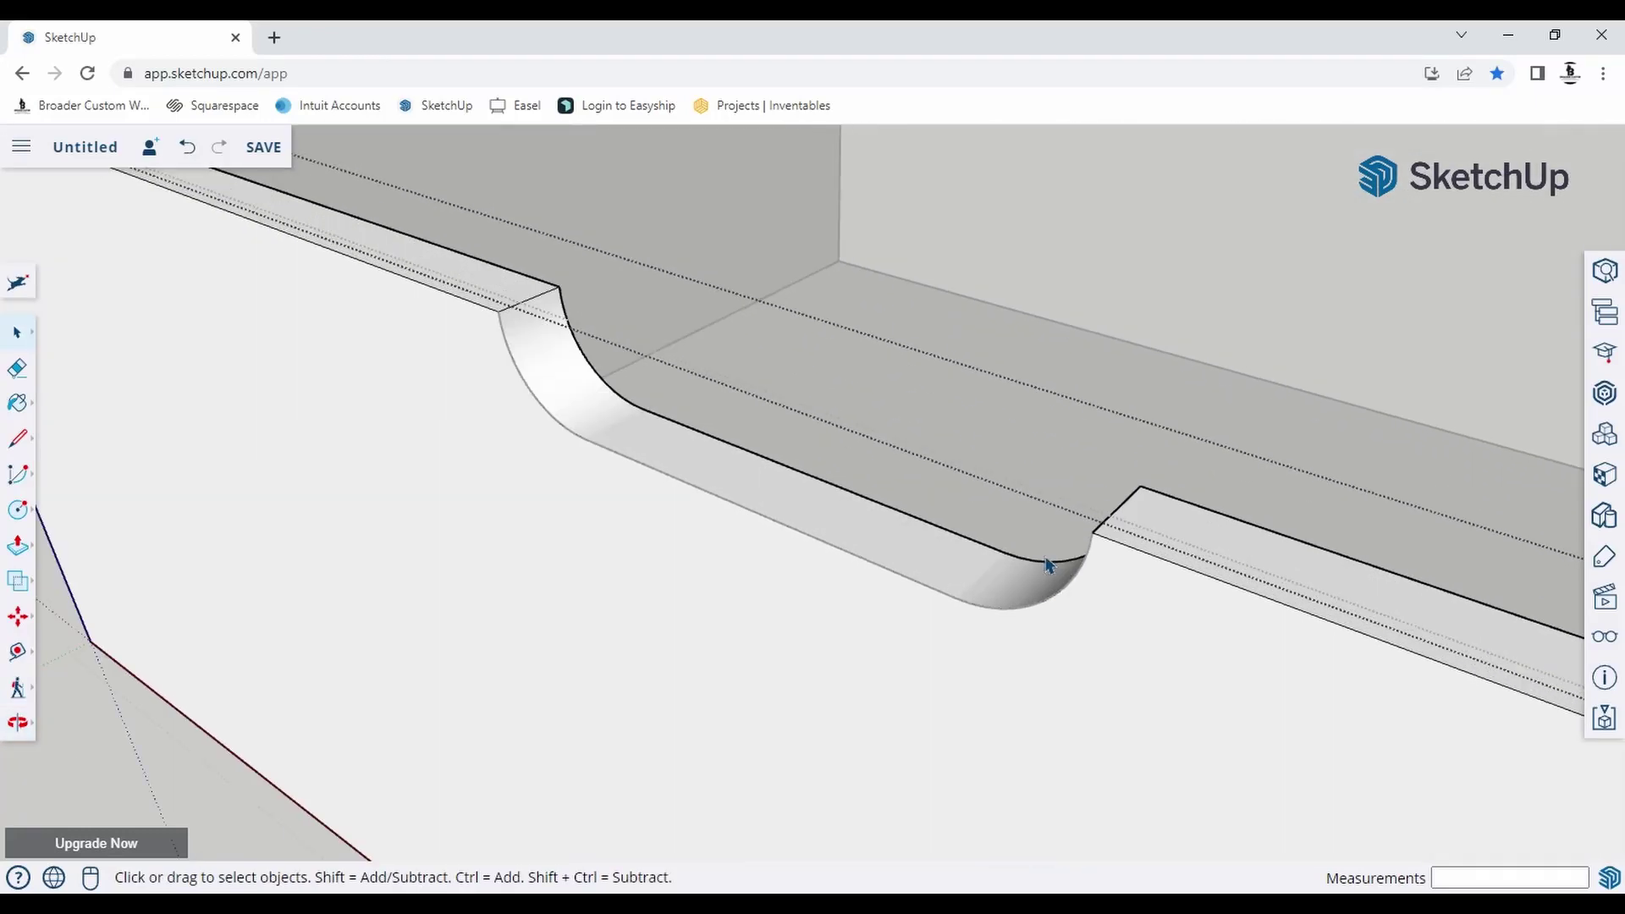
{"action": "middle_click_drag", "start_coordinate": [798, 646], "coordinate": [1040, 667]}
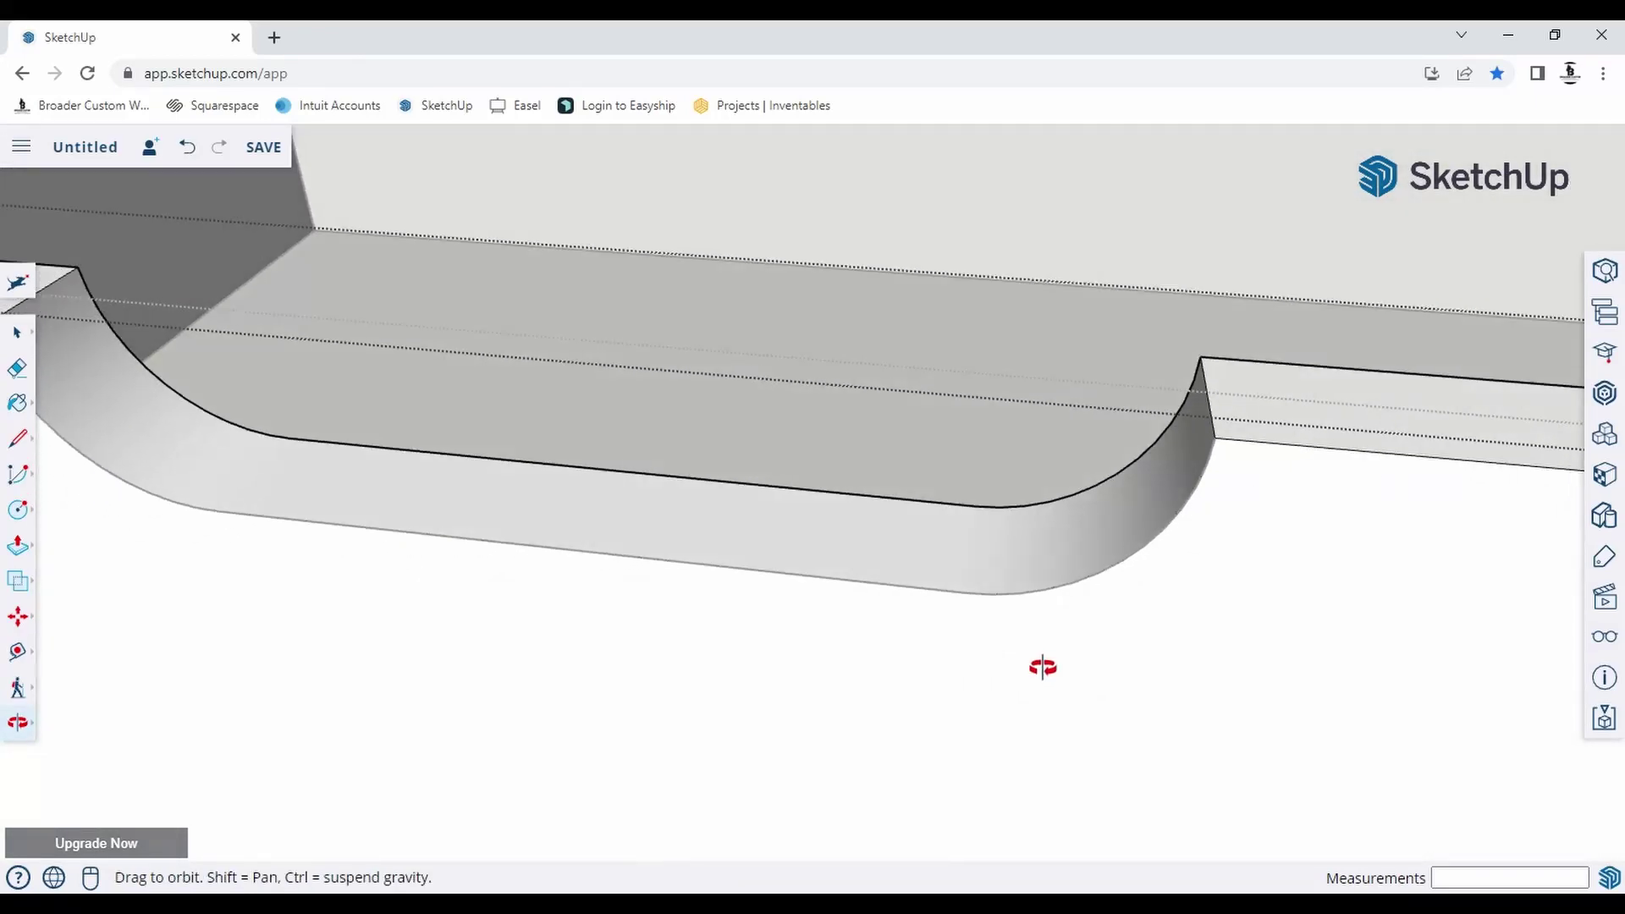
{"action": "scroll", "coordinate": [1037, 664], "scroll_direction": "down", "scroll_amount": 2}
{"action": "scroll", "coordinate": [759, 537], "scroll_direction": "down", "scroll_amount": 3}
{"action": "scroll", "coordinate": [768, 634], "scroll_direction": "down", "scroll_amount": 6}
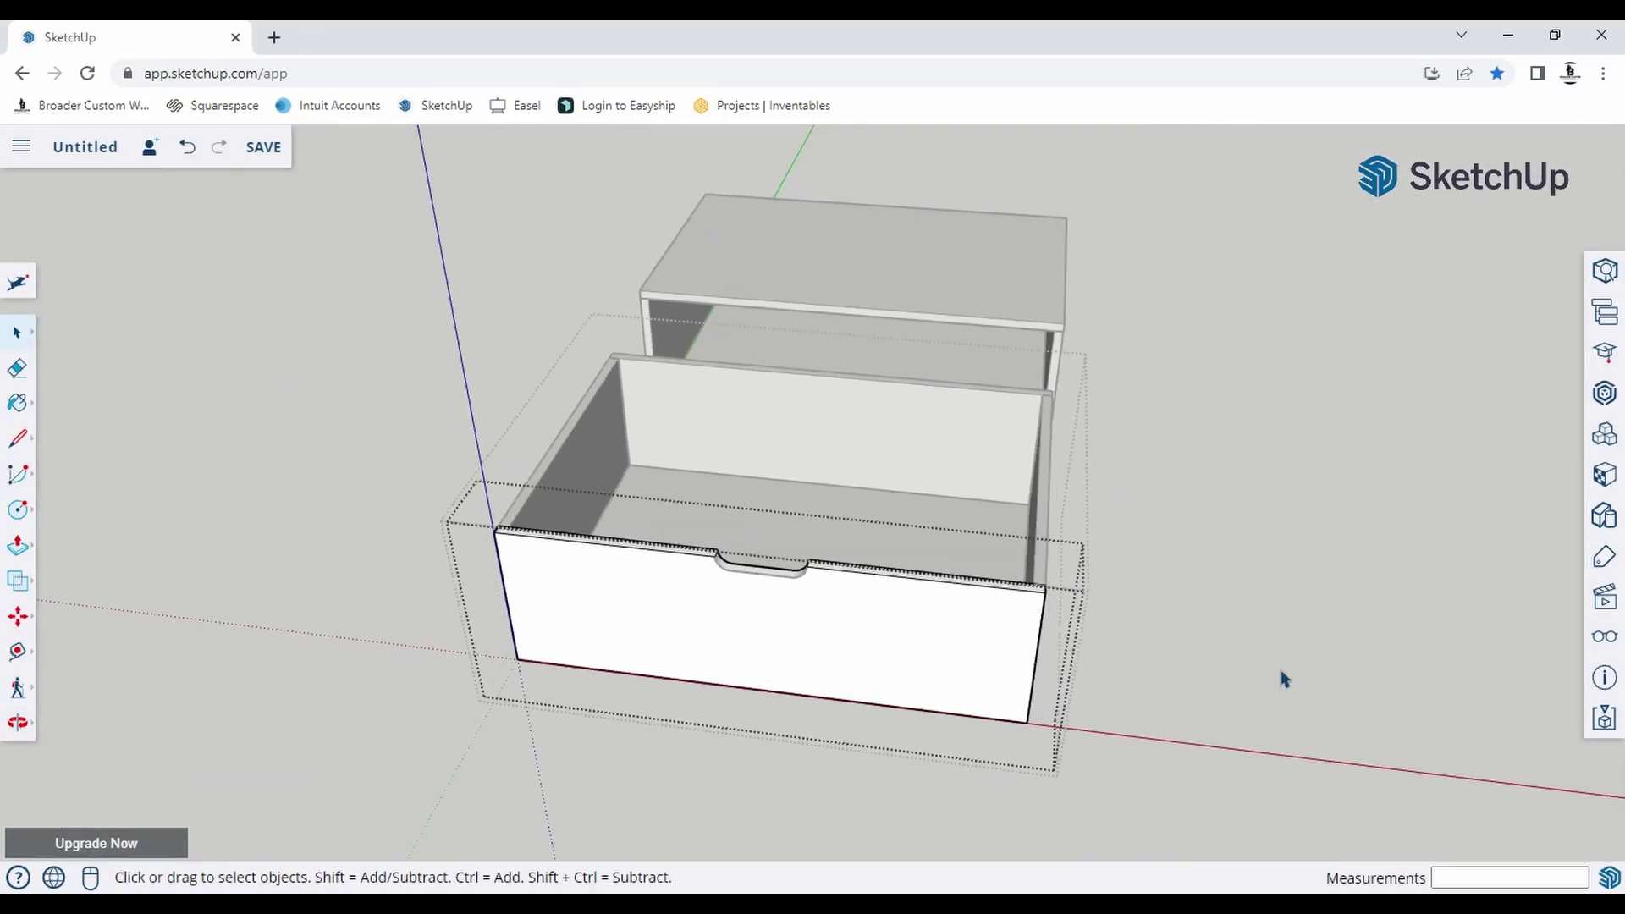
Close the drawer's groups and move the whole drawer about 2' 6 3/4" along the green axis, partway into the box.
{"action": "middle_click_drag", "start_coordinate": [1283, 680], "coordinate": [759, 682]}
{"action": "left_click", "coordinate": [1233, 761]}
{"action": "scroll", "coordinate": [756, 566], "scroll_direction": "up", "scroll_amount": 4}
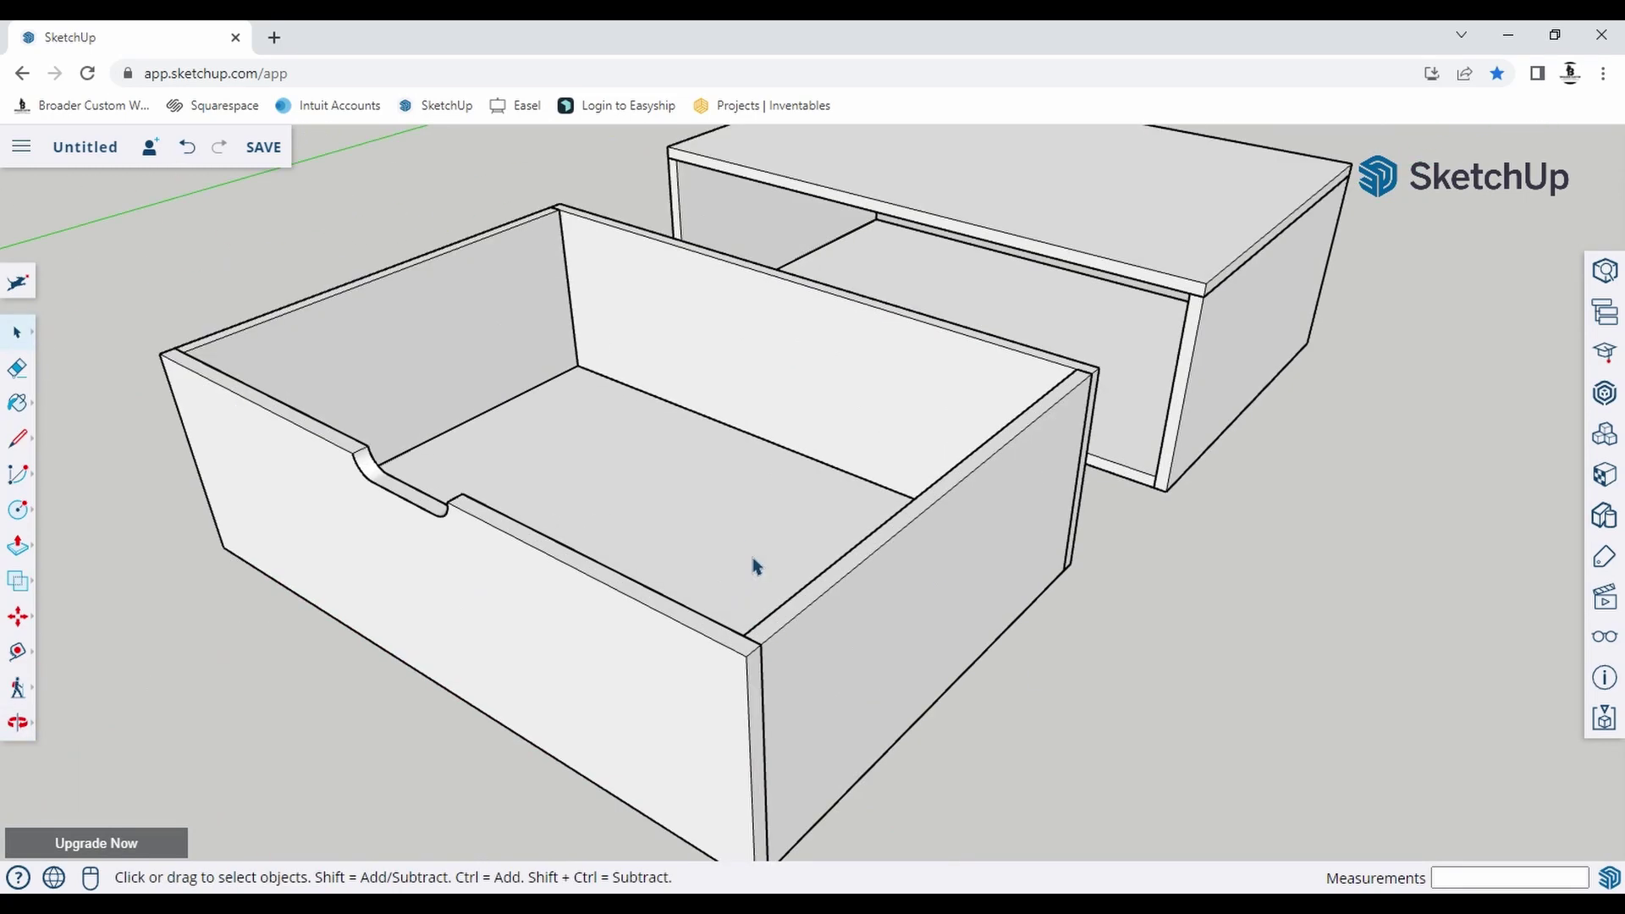
{"action": "left_click", "coordinate": [853, 674]}
{"action": "middle_click_drag", "start_coordinate": [960, 674], "coordinate": [917, 660]}
{"action": "key", "text": "m"}
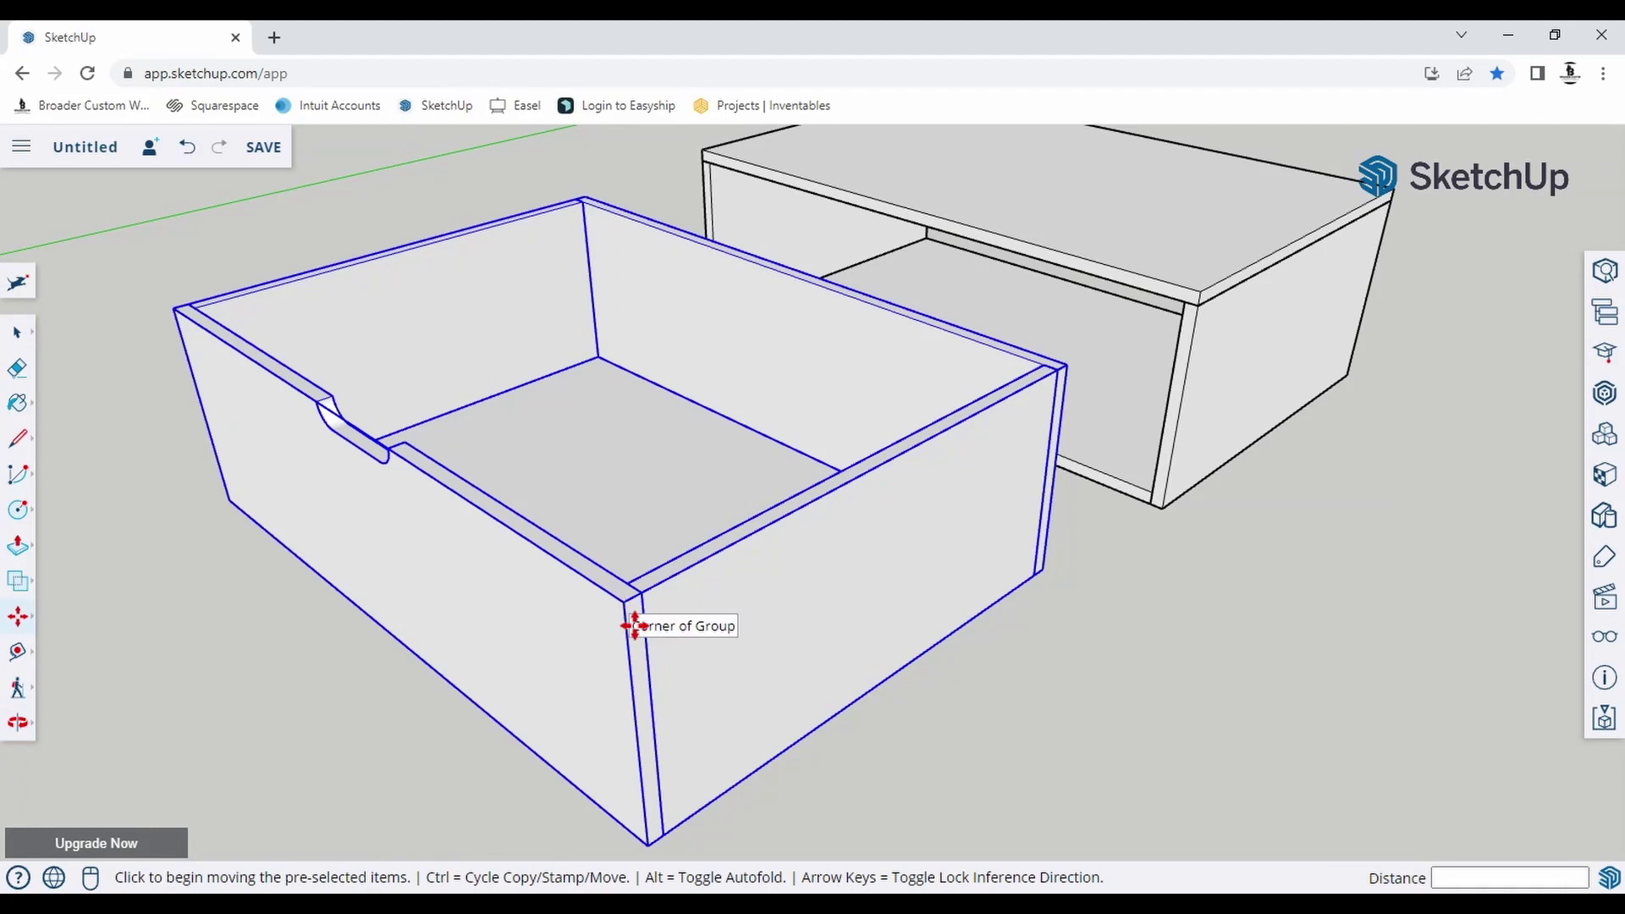
{"action": "left_click", "coordinate": [634, 626]}
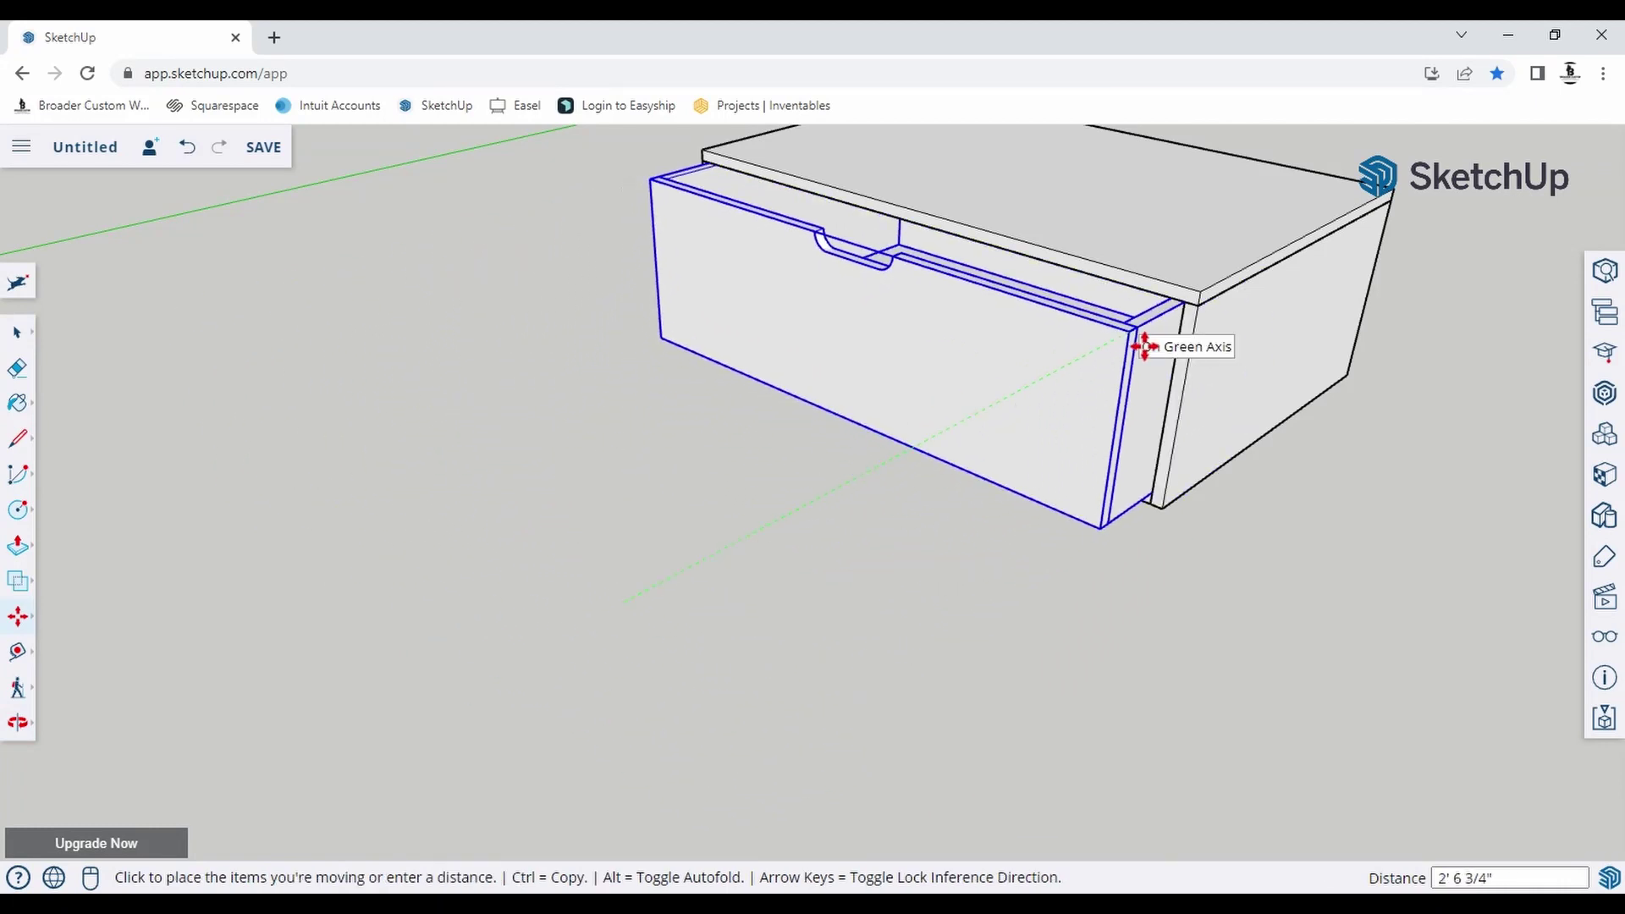
{"action": "left_click", "coordinate": [1144, 346]}
{"action": "key", "text": "space"}
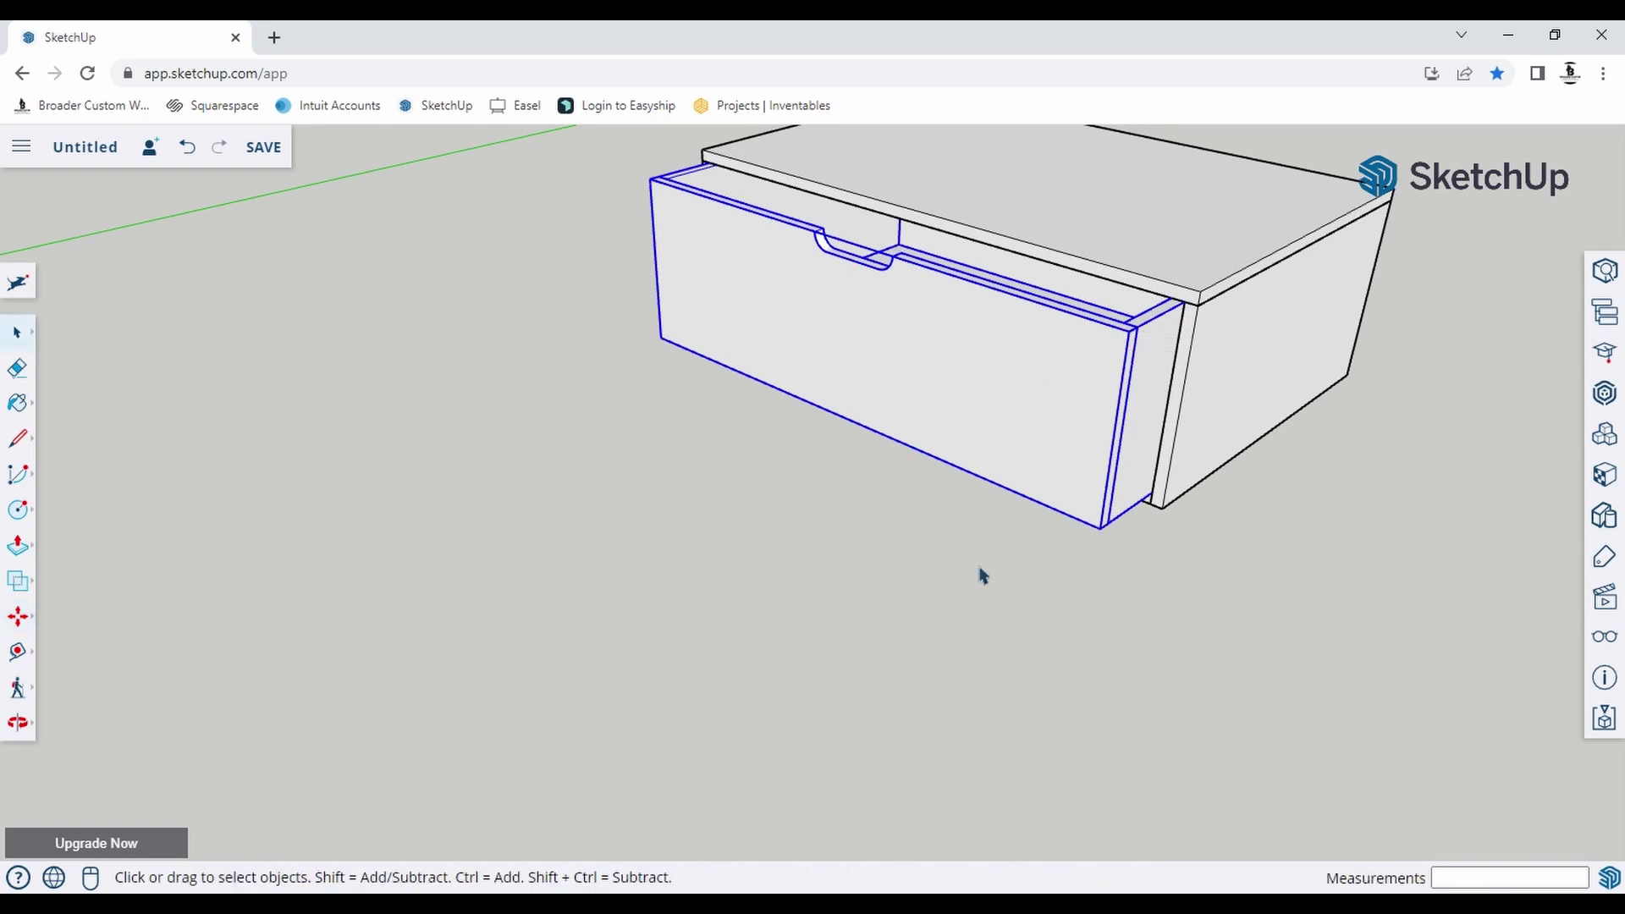
{"action": "left_click", "coordinate": [979, 572]}
Create the 3D text "Drawer" in Lora Regular, 1' high with a 6" extrusion, and place it on the drawer front.
{"action": "middle_click_drag", "start_coordinate": [979, 573], "coordinate": [533, 504]}
{"action": "scroll", "coordinate": [850, 425], "scroll_direction": "up", "scroll_amount": 5}
{"action": "scroll", "coordinate": [533, 504], "scroll_direction": "down", "scroll_amount": 5}
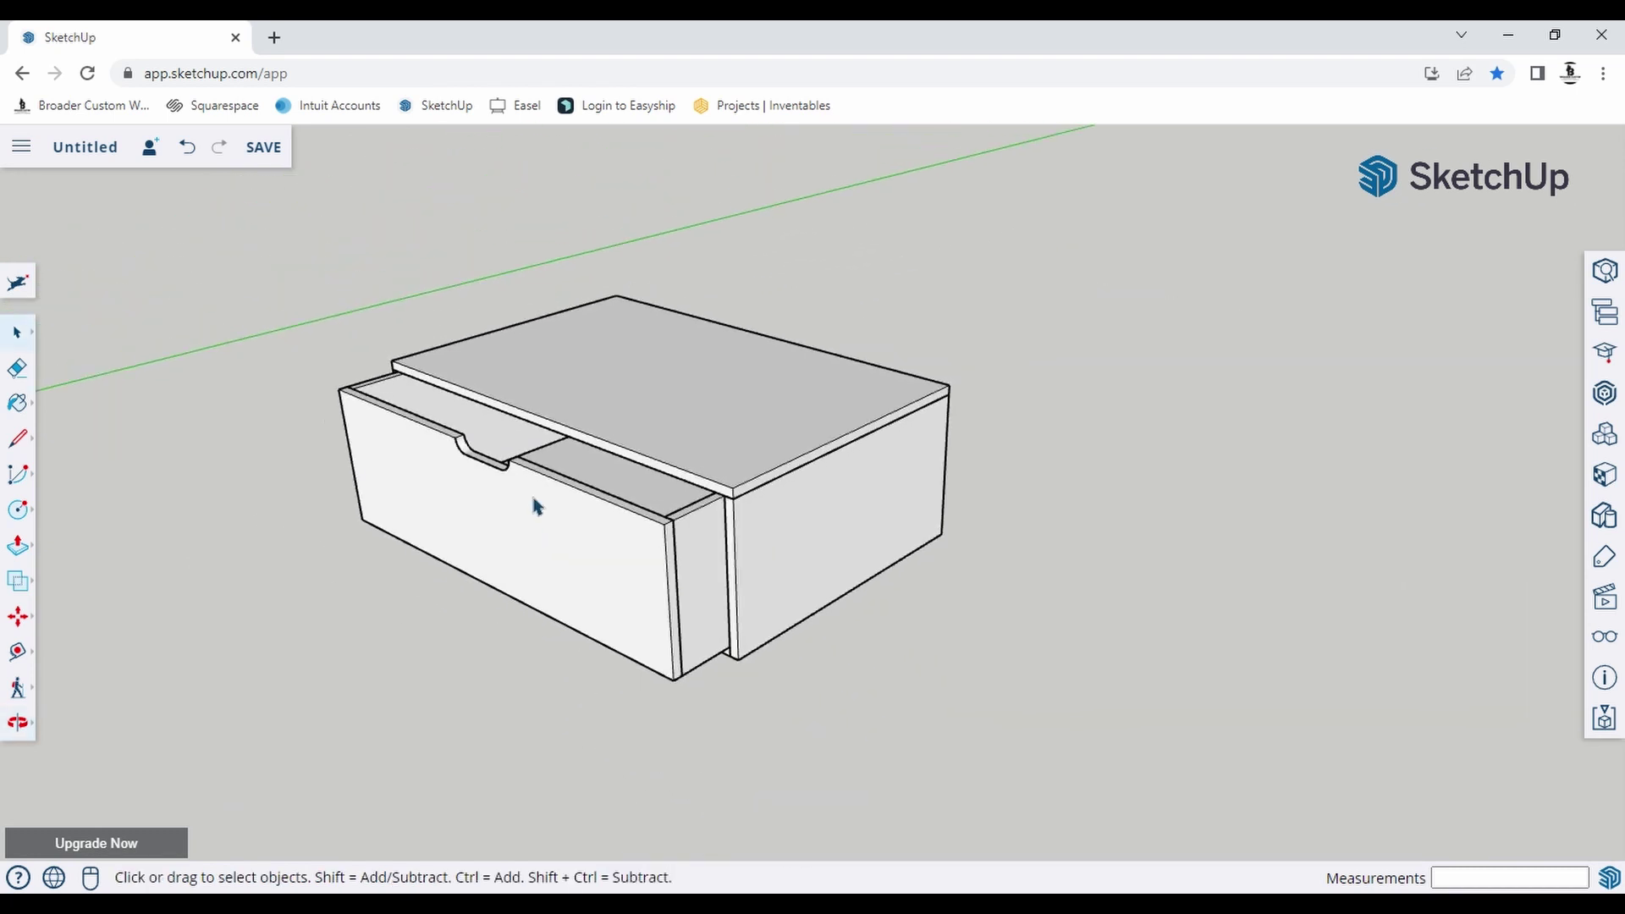
{"action": "scroll", "coordinate": [67, 554], "scroll_direction": "up", "scroll_amount": 5}
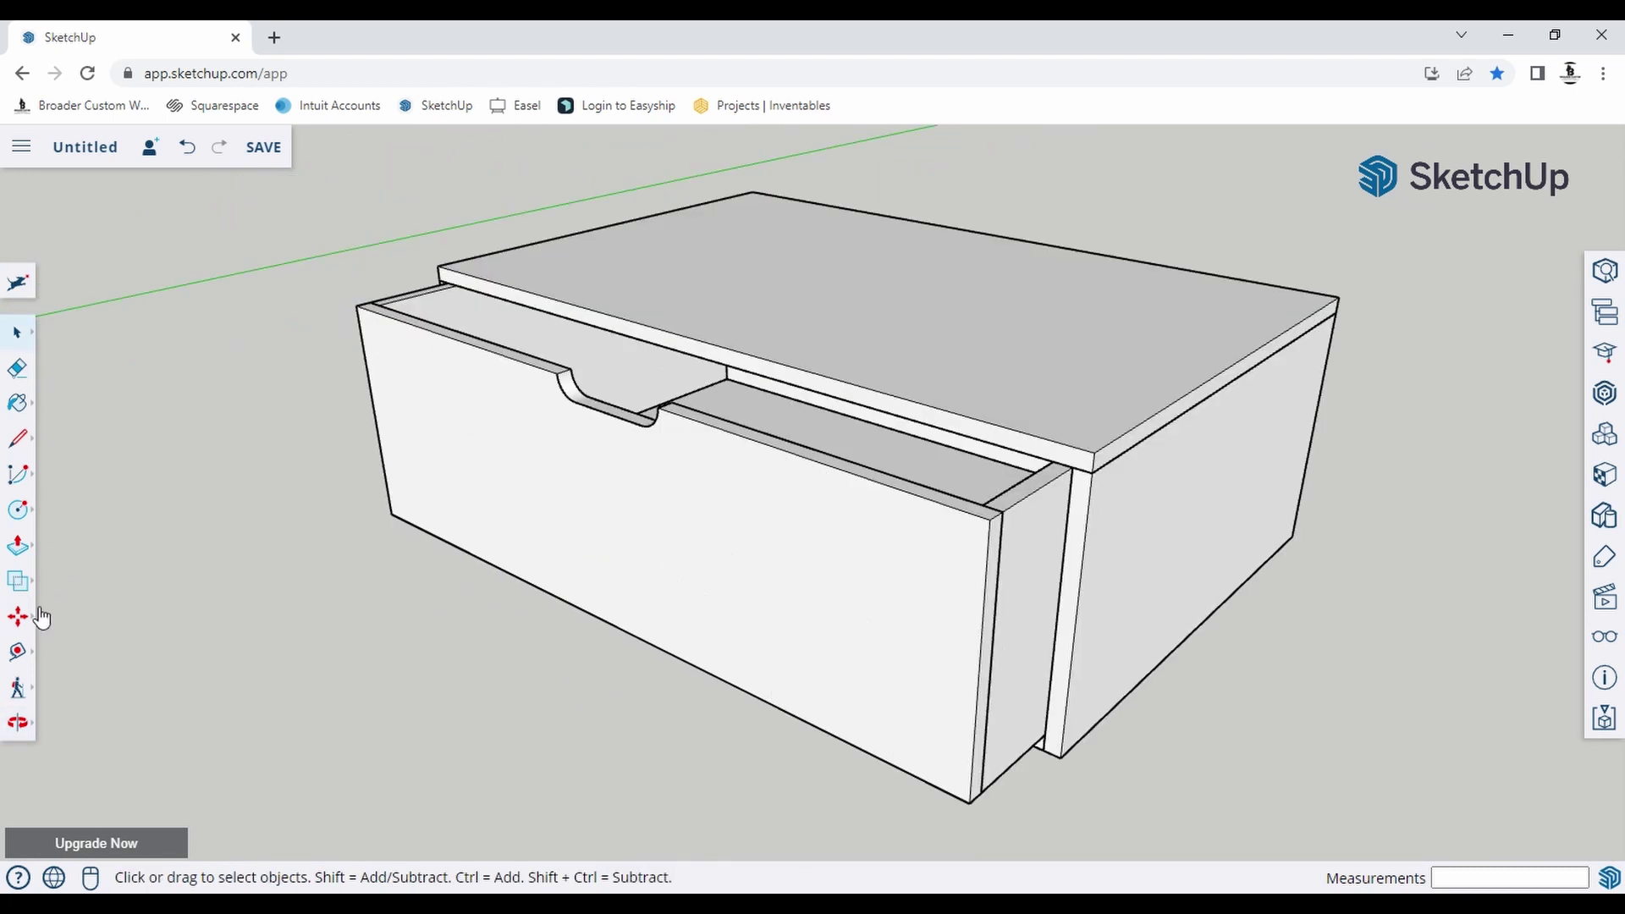
{"action": "left_click", "coordinate": [23, 516]}
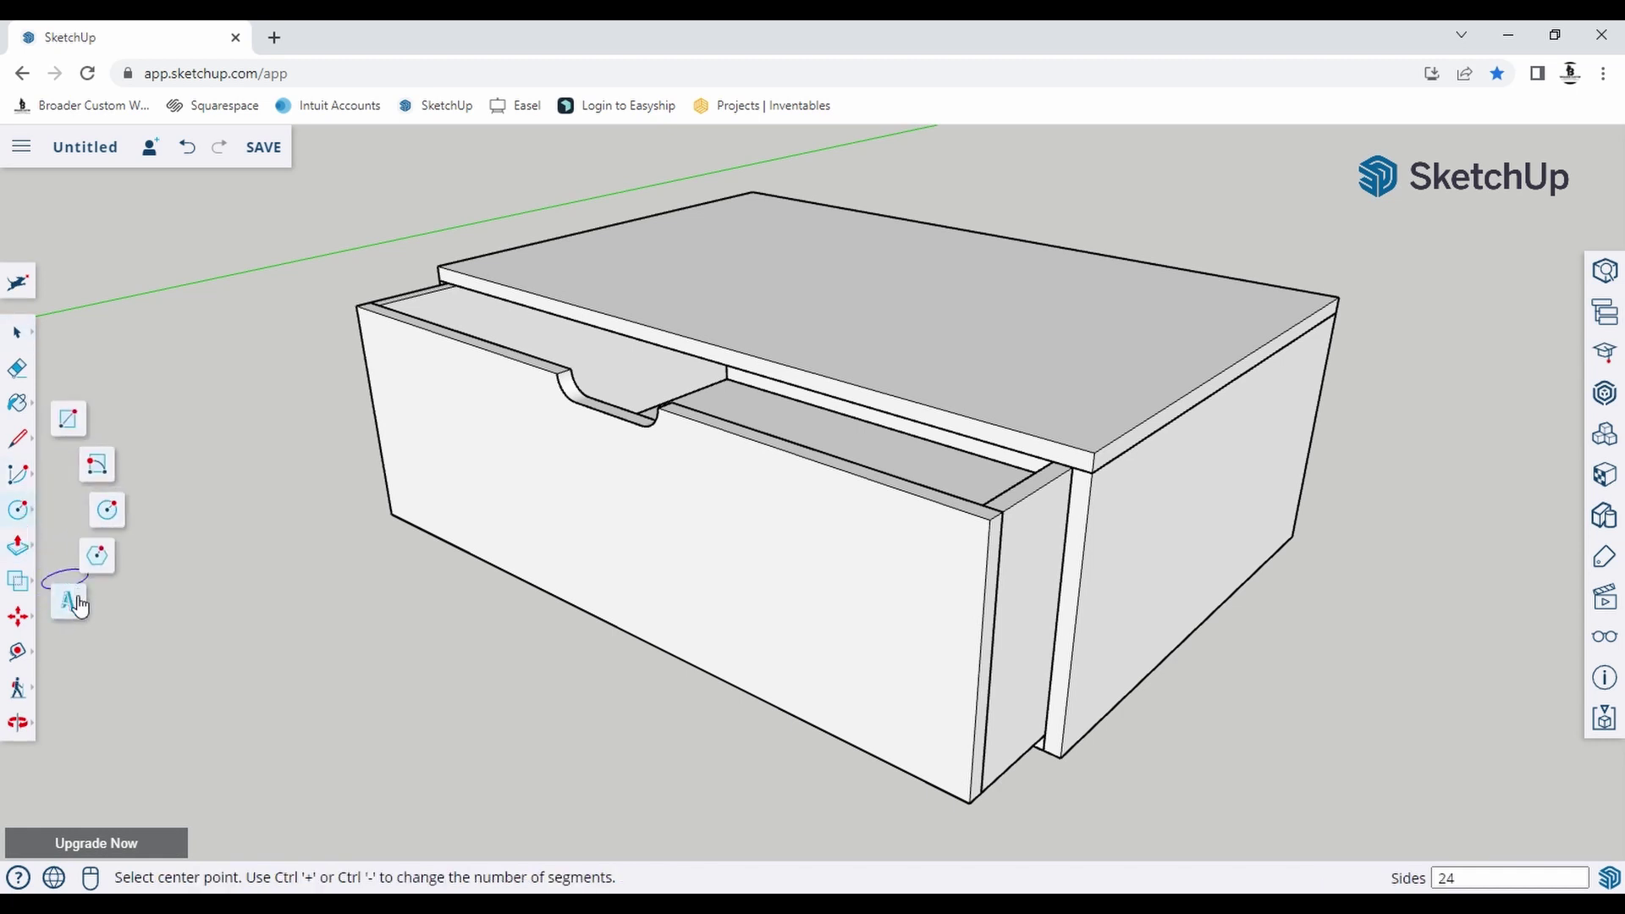
{"action": "left_click", "coordinate": [68, 602]}
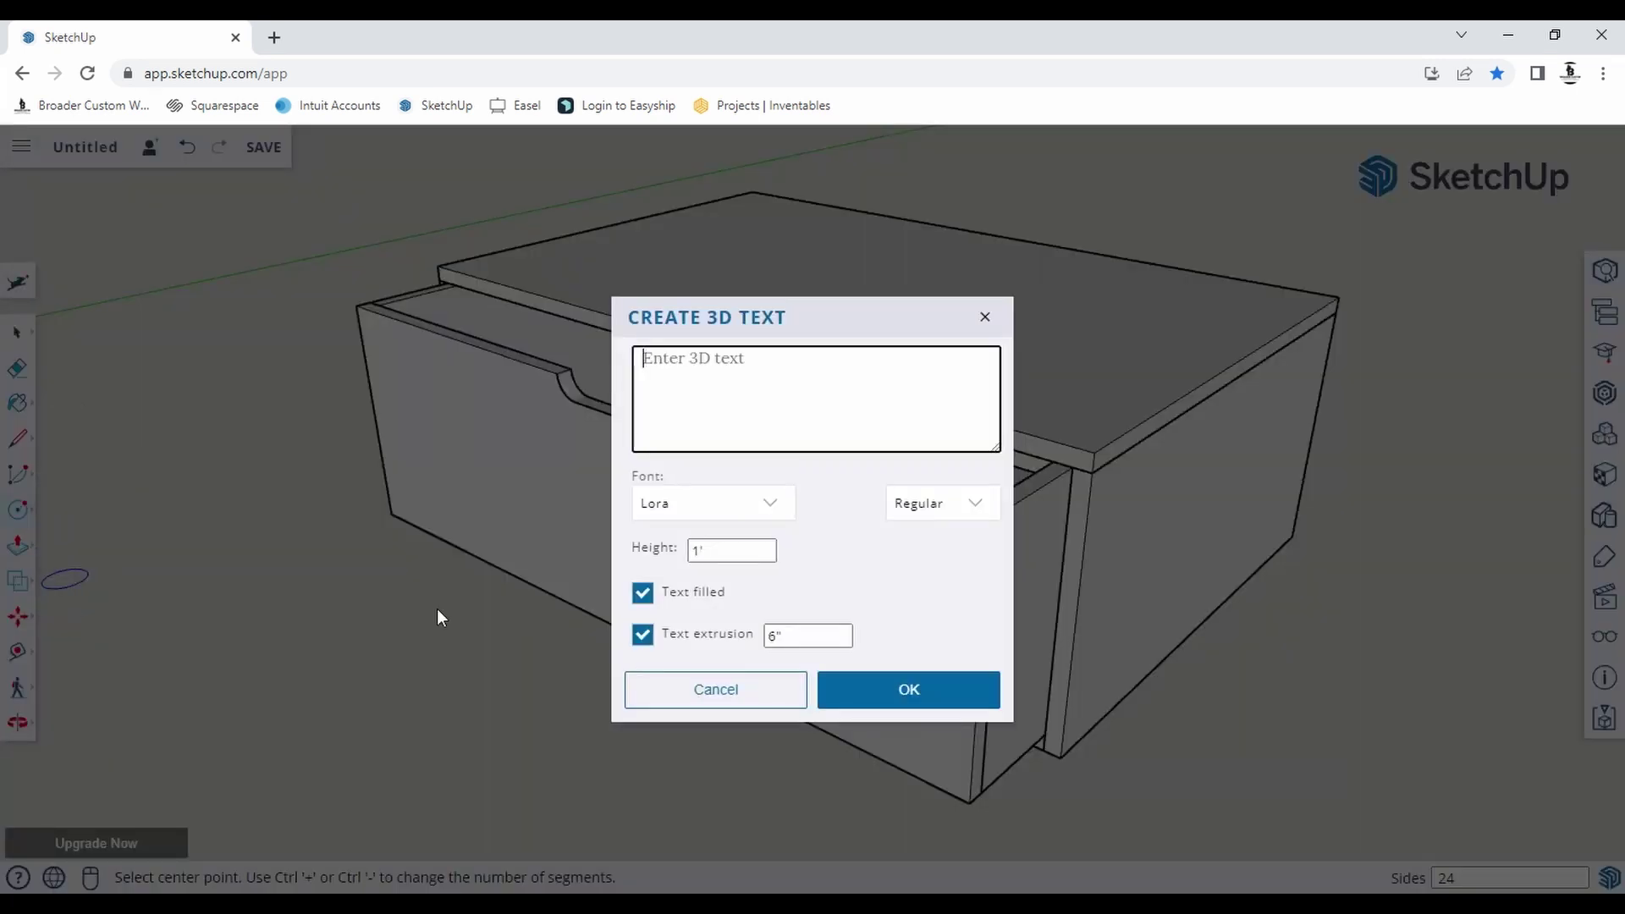
{"action": "type", "text": "Drawer"}
{"action": "left_click", "coordinate": [943, 700]}
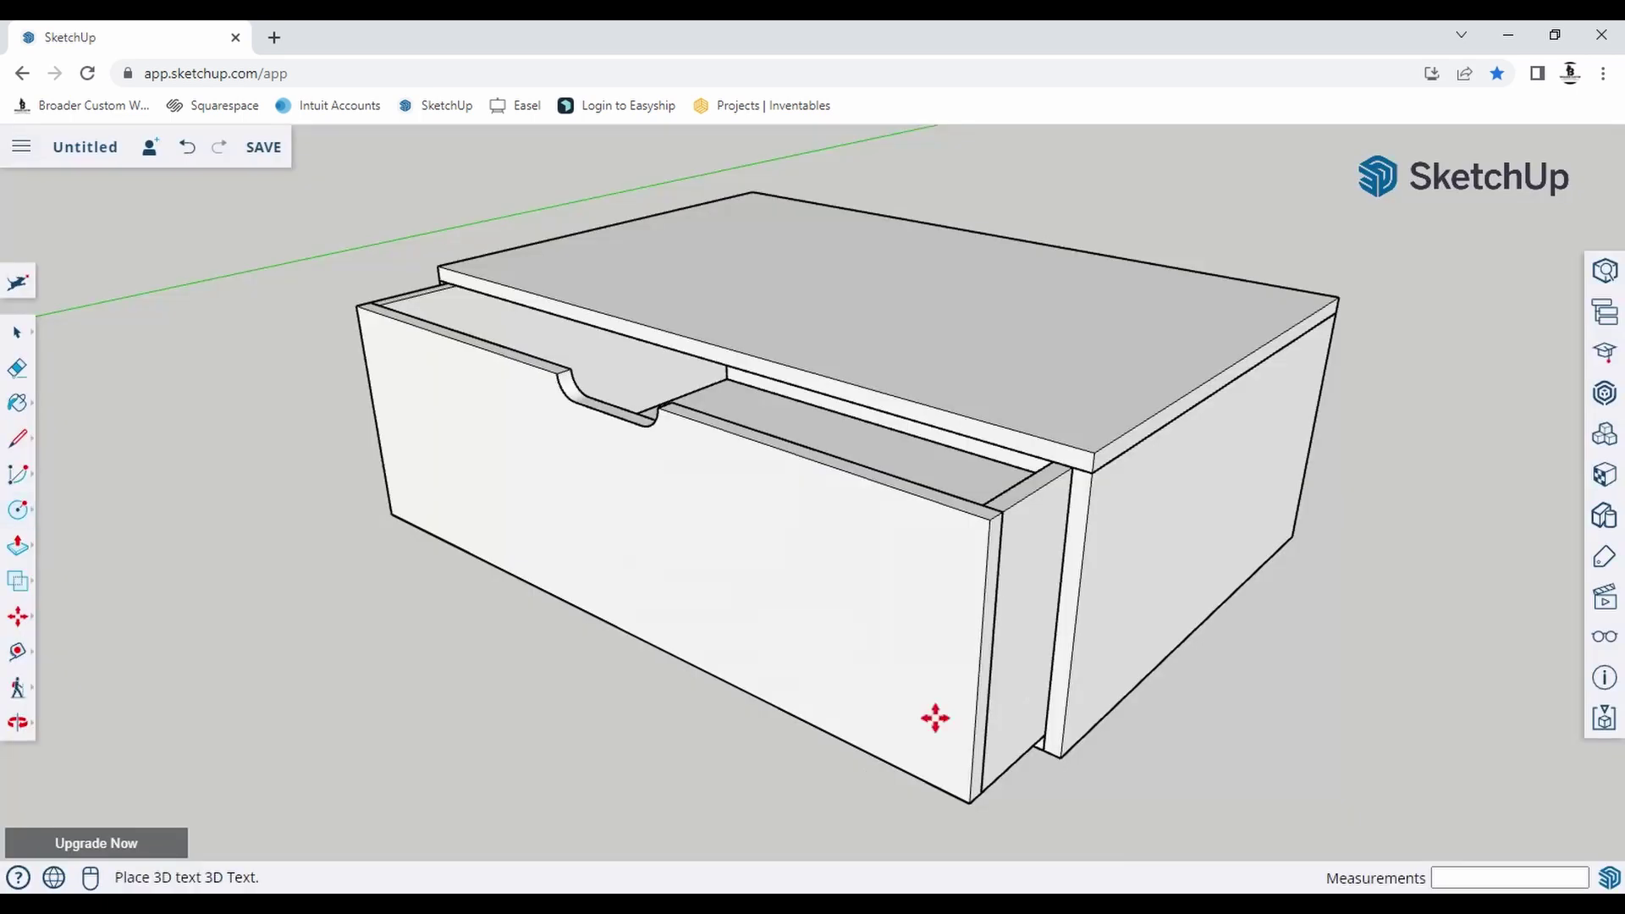
{"action": "scroll", "coordinate": [559, 584], "scroll_direction": "down", "scroll_amount": 6}
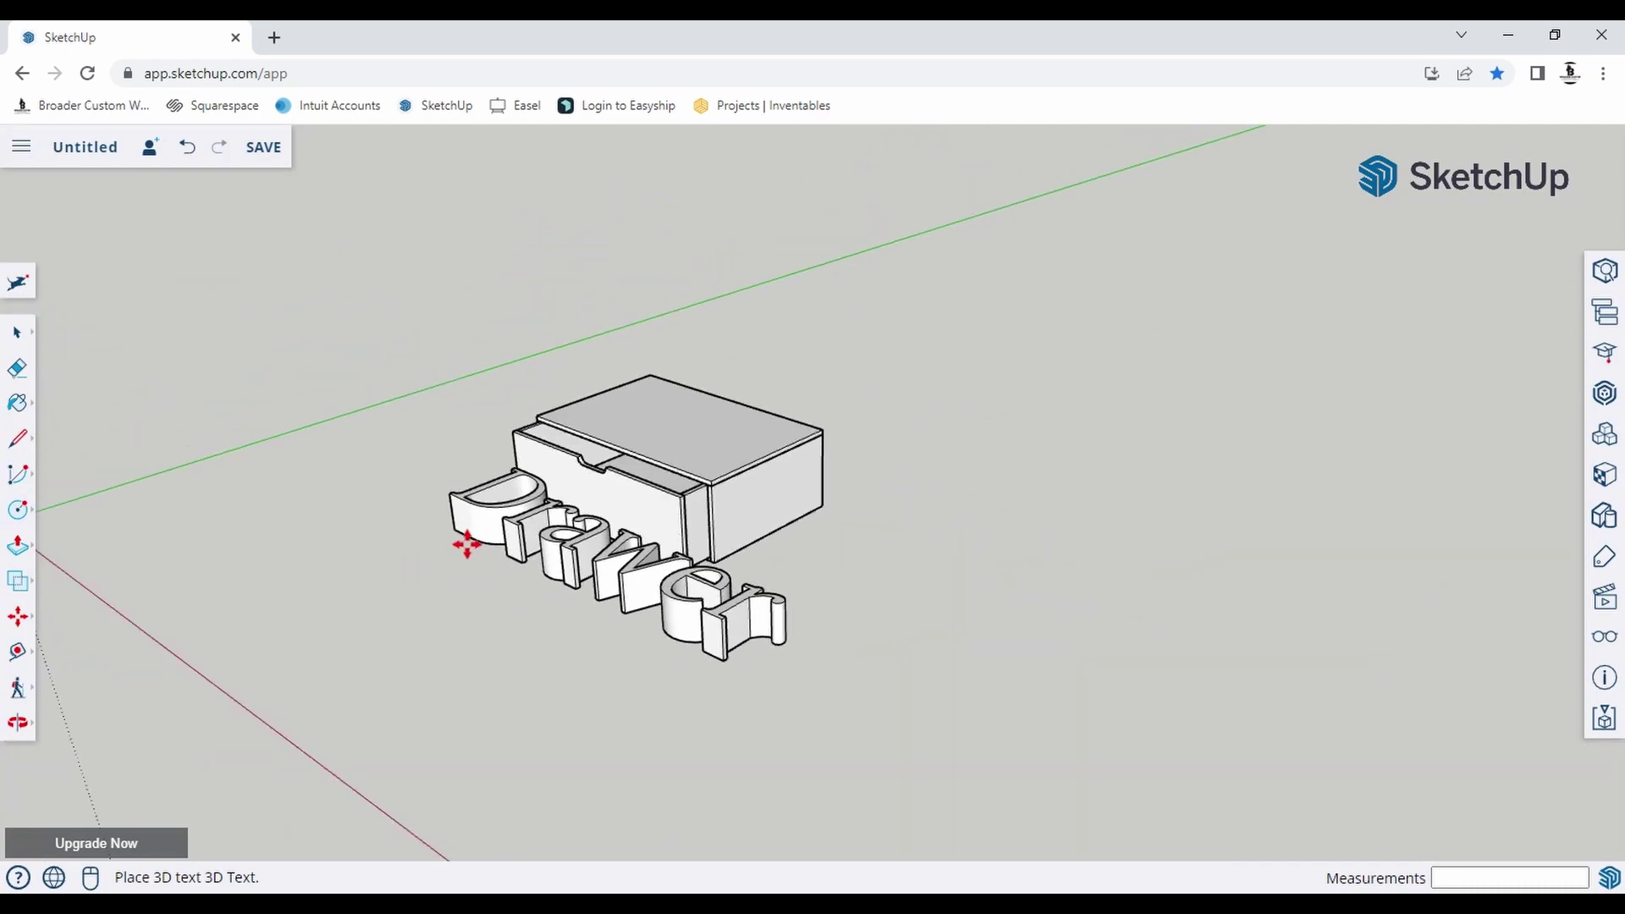
{"action": "left_click", "coordinate": [554, 535]}
Scale the 3D text down uniformly to about 0.33 from its corner so it fits the drawer front.
{"action": "scroll", "coordinate": [787, 597], "scroll_direction": "up", "scroll_amount": 4}
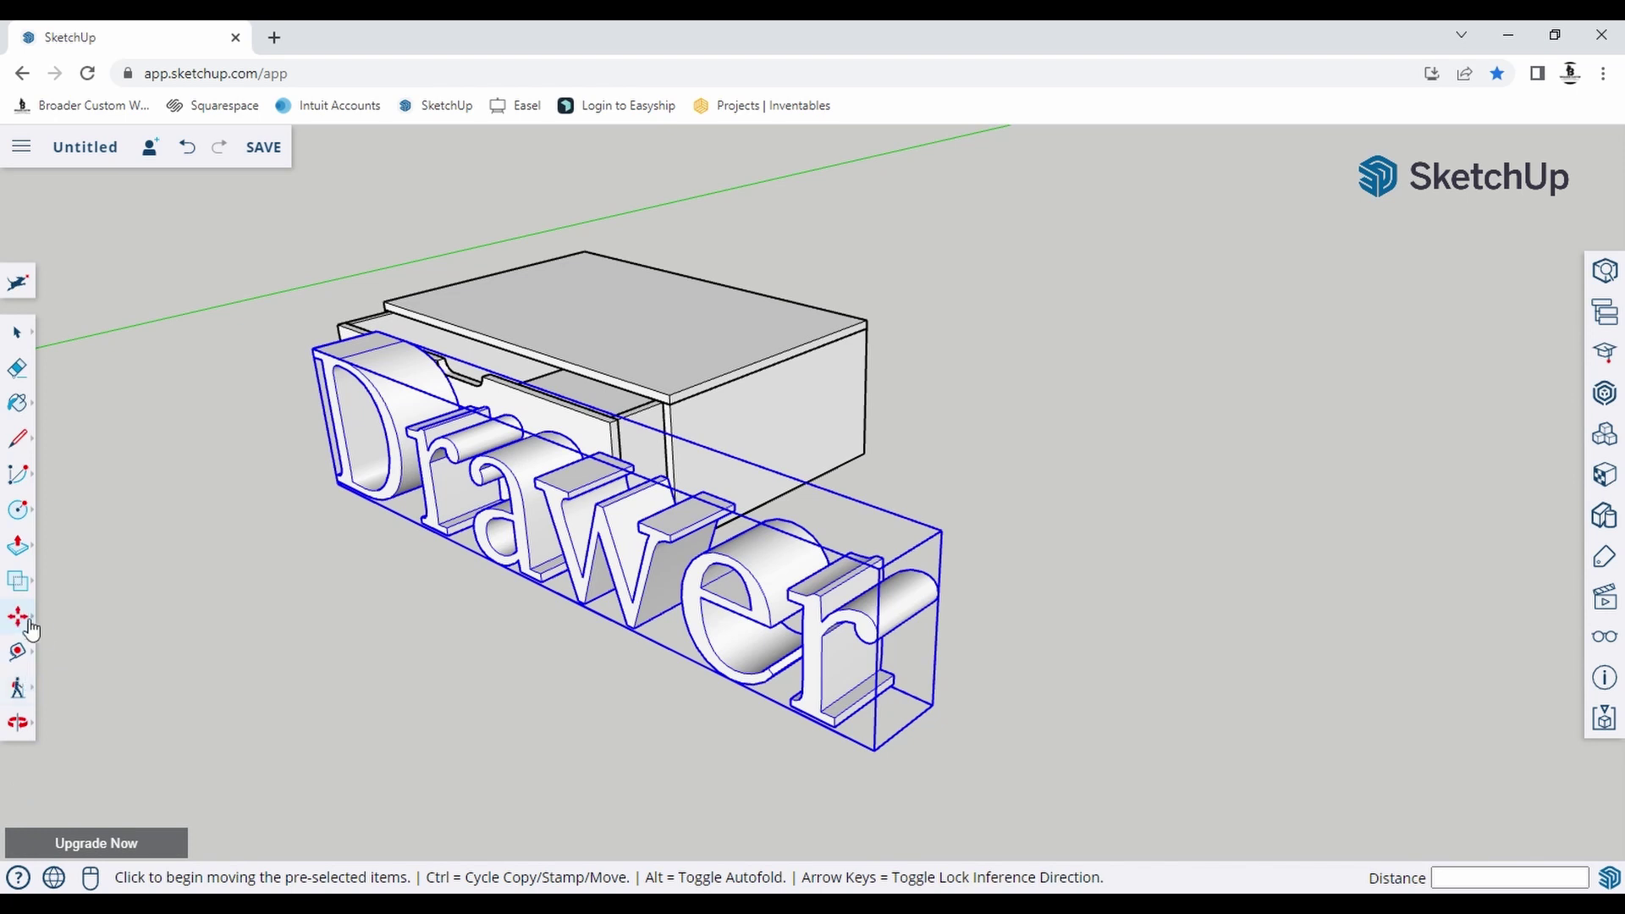
{"action": "mouse_move", "coordinate": [43, 633]}
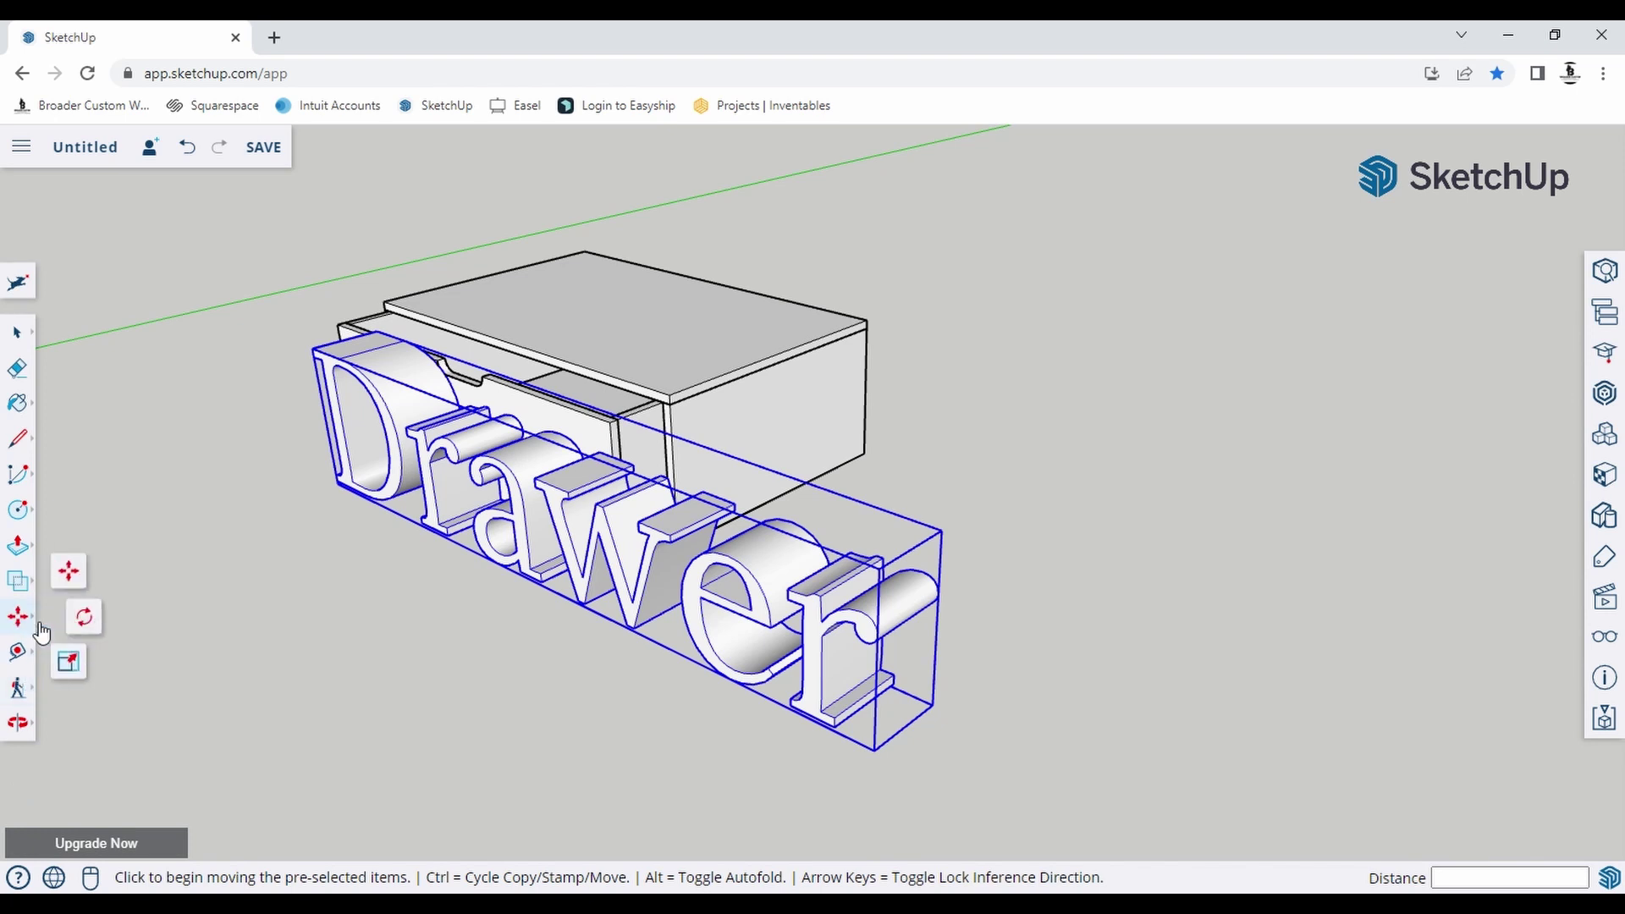
{"action": "left_click", "coordinate": [80, 671]}
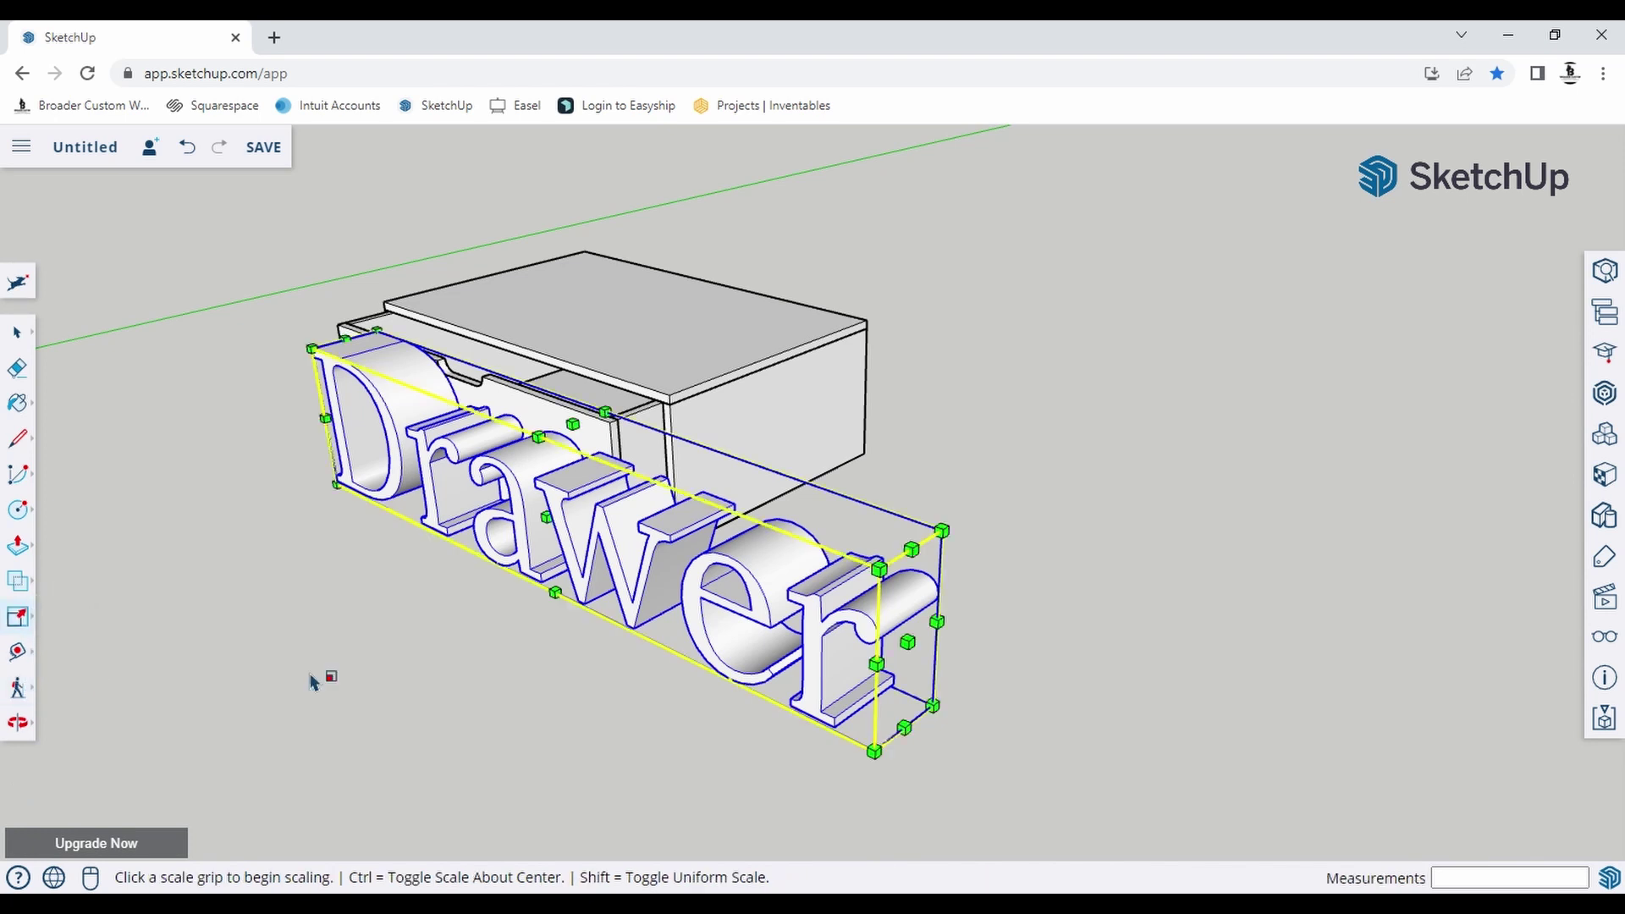
{"action": "left_click", "coordinate": [876, 567]}
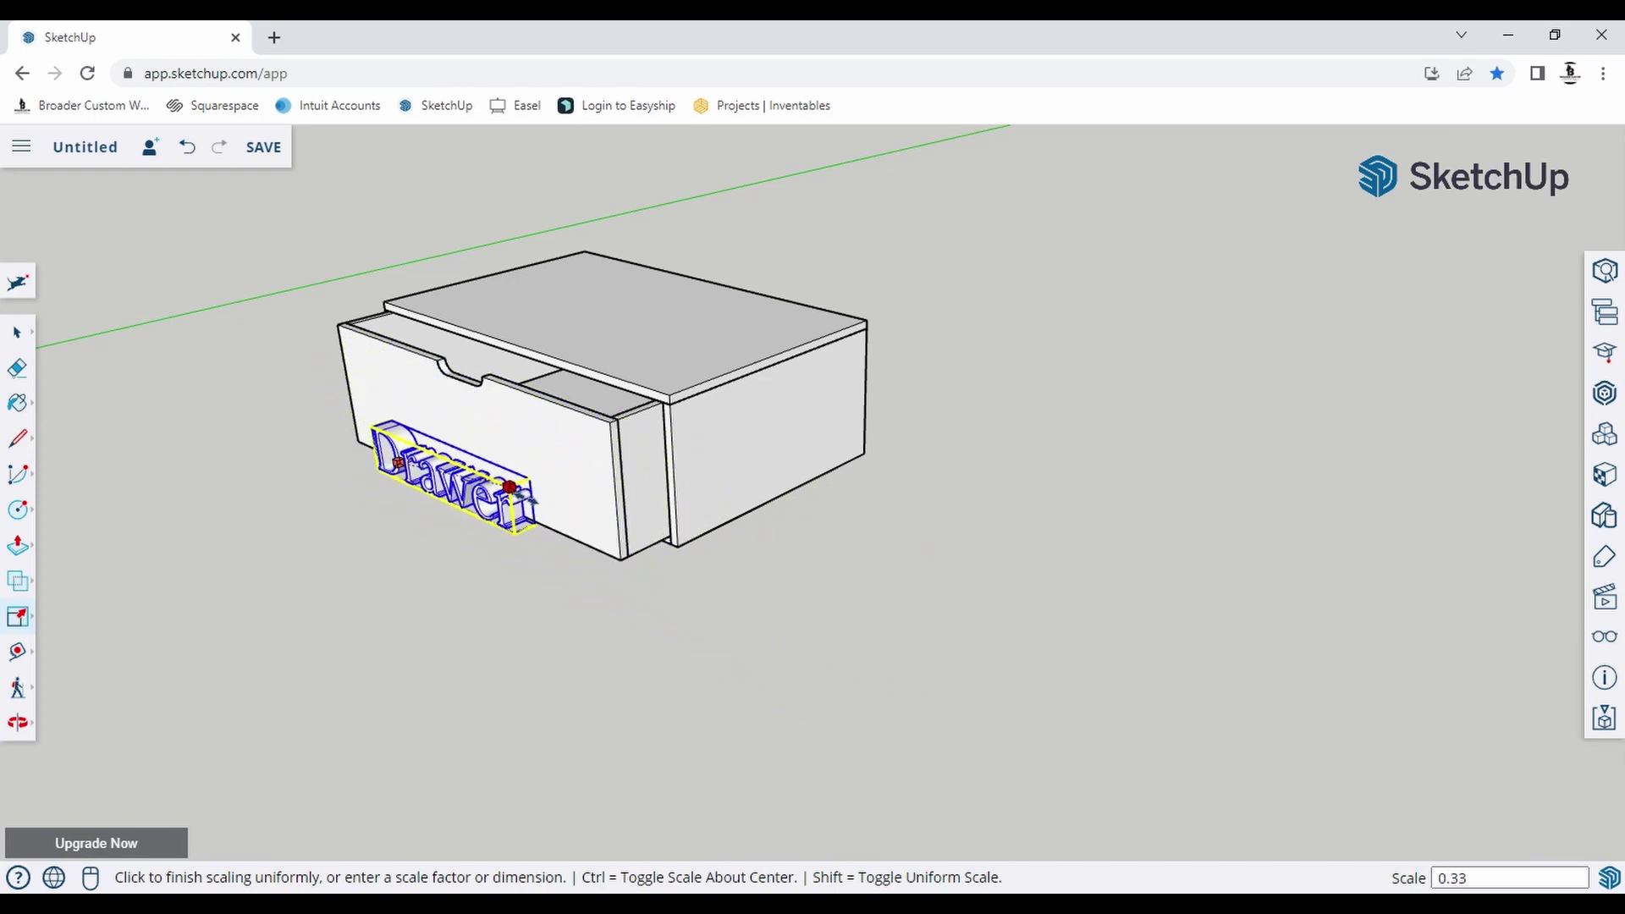
{"action": "left_click", "coordinate": [502, 489]}
Move the 3D text about 6 1/8" across the drawer front to centre it below the handle cutout, and deselect it.
{"action": "scroll", "coordinate": [502, 489], "scroll_direction": "up", "scroll_amount": 5}
{"action": "middle_click_drag", "start_coordinate": [439, 479], "coordinate": [602, 540]}
{"action": "scroll", "coordinate": [602, 541], "scroll_direction": "down", "scroll_amount": 2}
{"action": "key", "text": "m"}
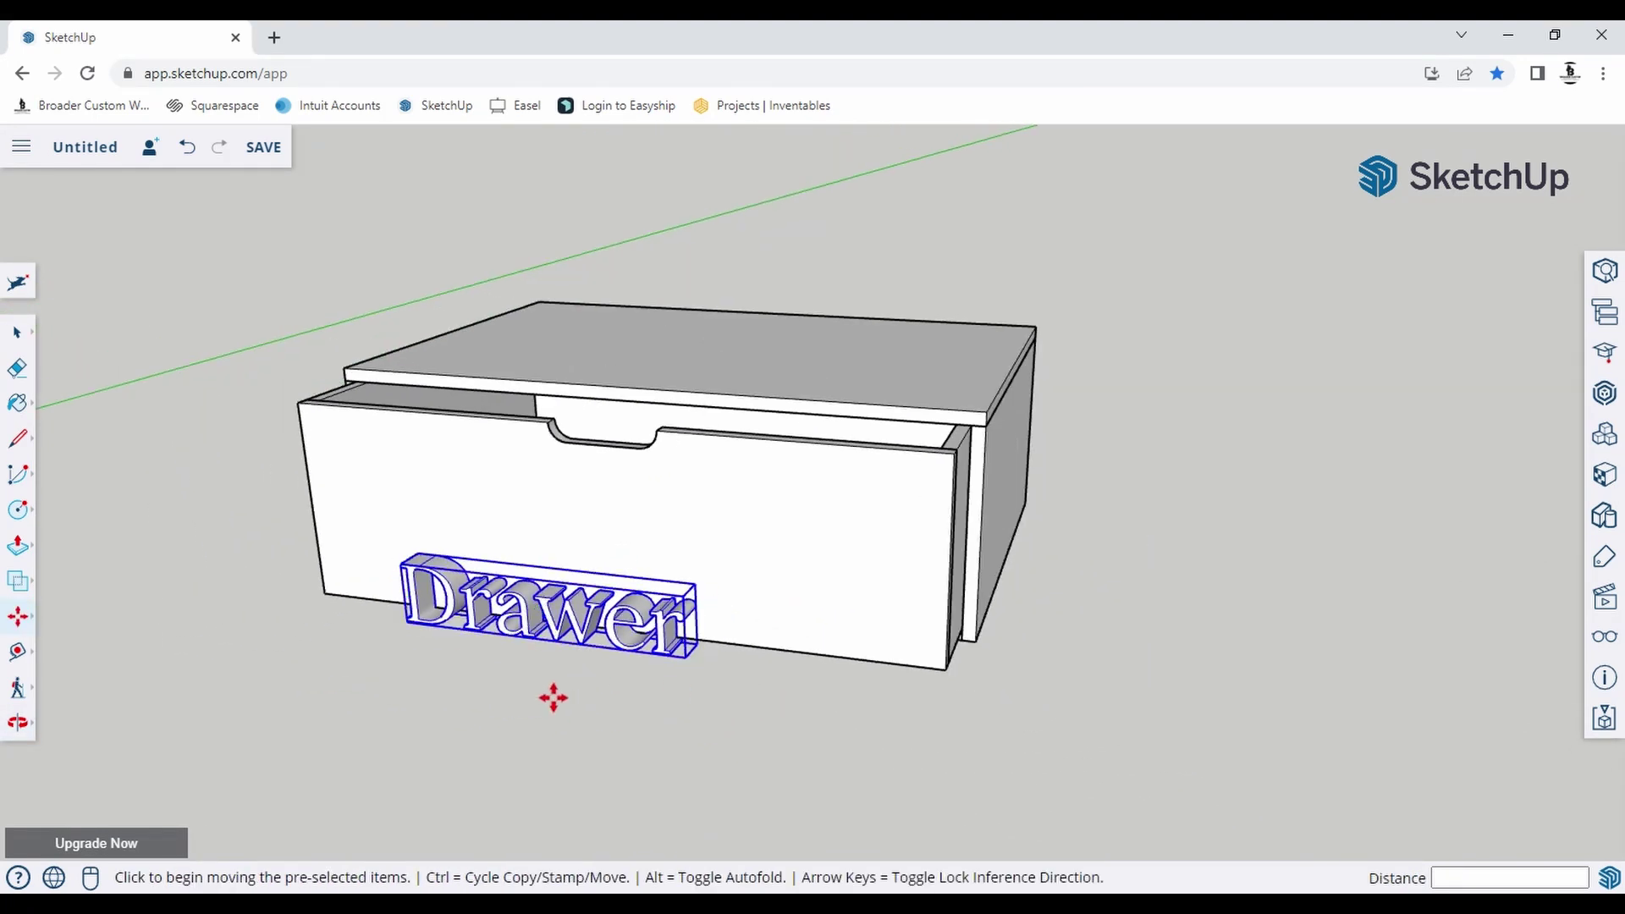
{"action": "left_click", "coordinate": [569, 603]}
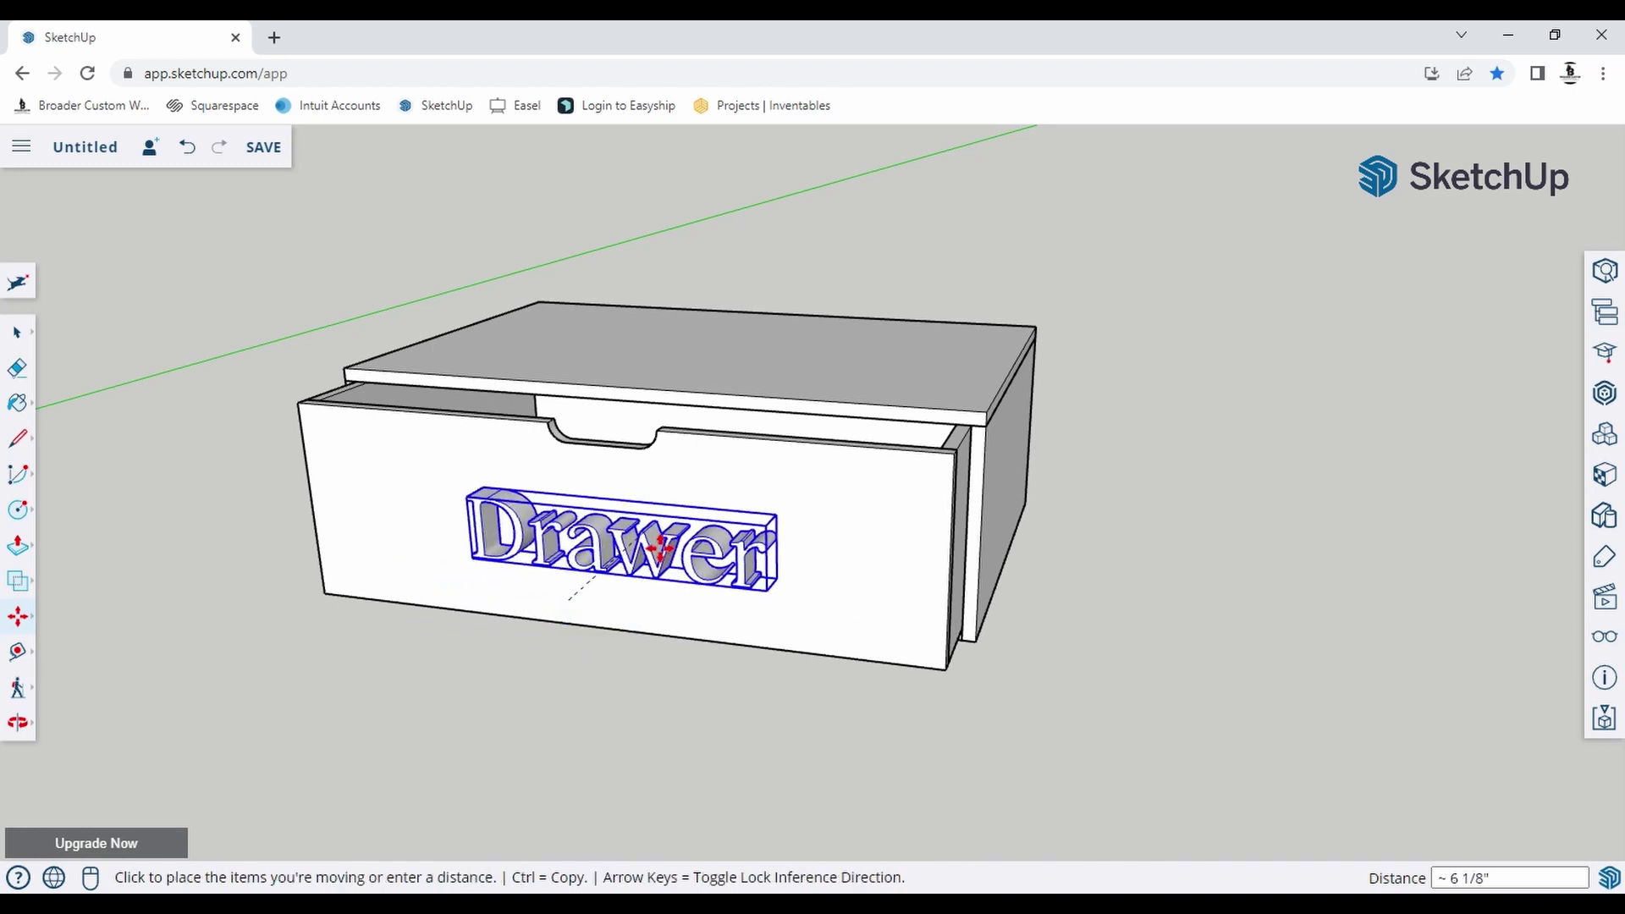
{"action": "left_click", "coordinate": [658, 546]}
{"action": "key", "text": "space"}
{"action": "left_click", "coordinate": [798, 696]}
{"action": "scroll", "coordinate": [791, 689], "scroll_direction": "down", "scroll_amount": 3}
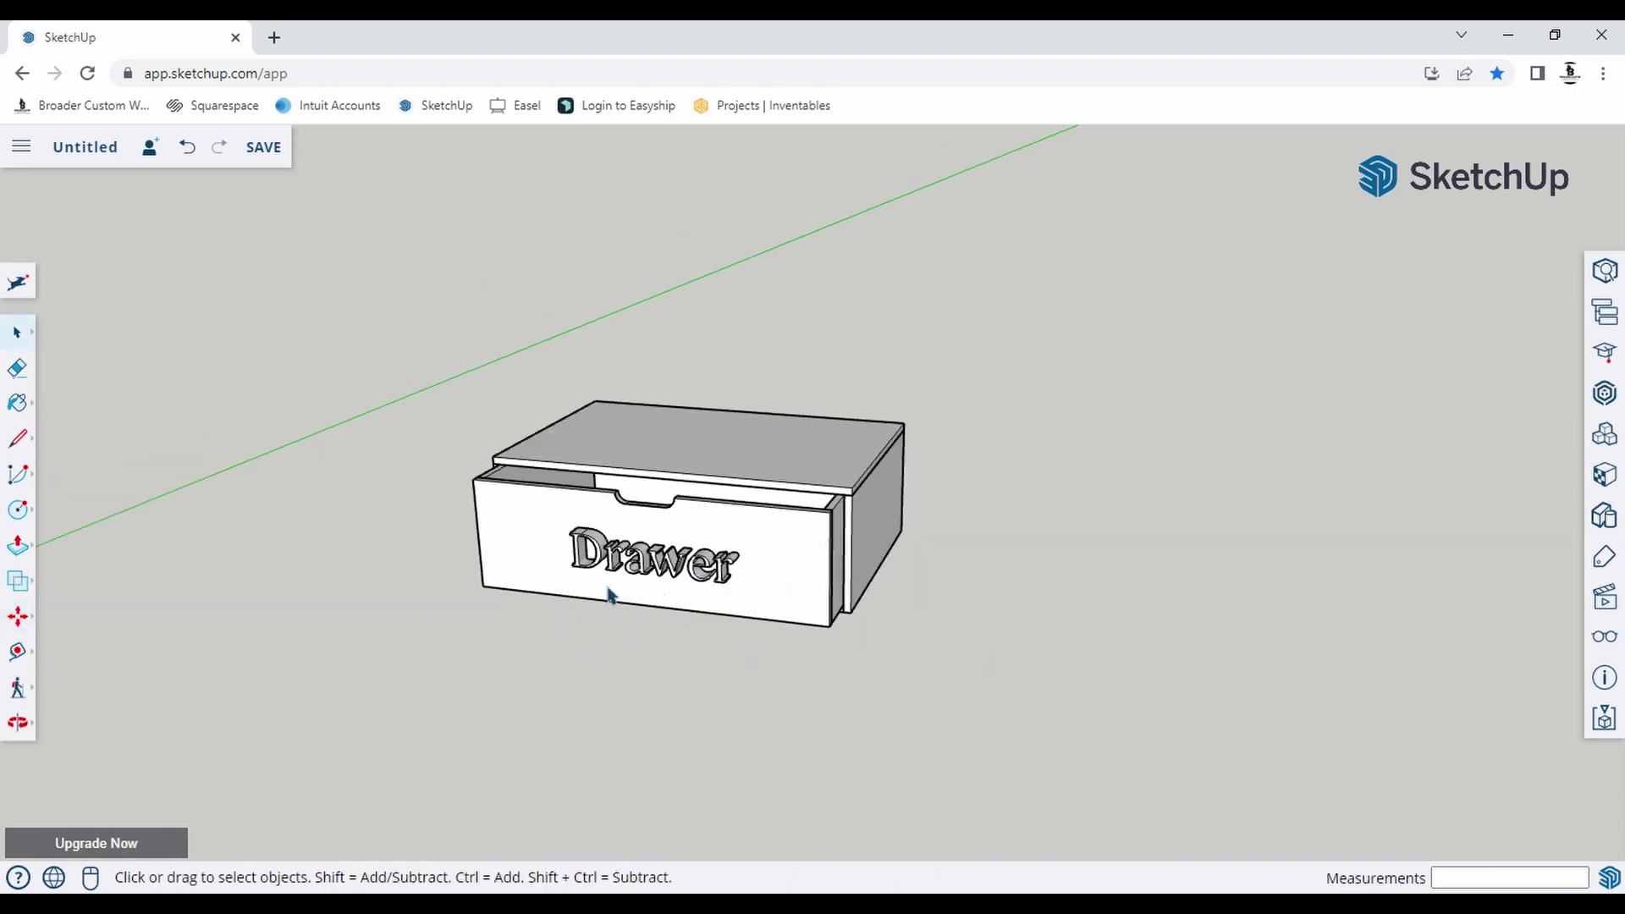
Draw a closed, irregular three-lobed shape on the ground beside the box with the Freehand tool.
{"action": "middle_click_drag", "start_coordinate": [791, 689], "coordinate": [617, 751]}
{"action": "scroll", "coordinate": [717, 571], "scroll_direction": "up", "scroll_amount": 3}
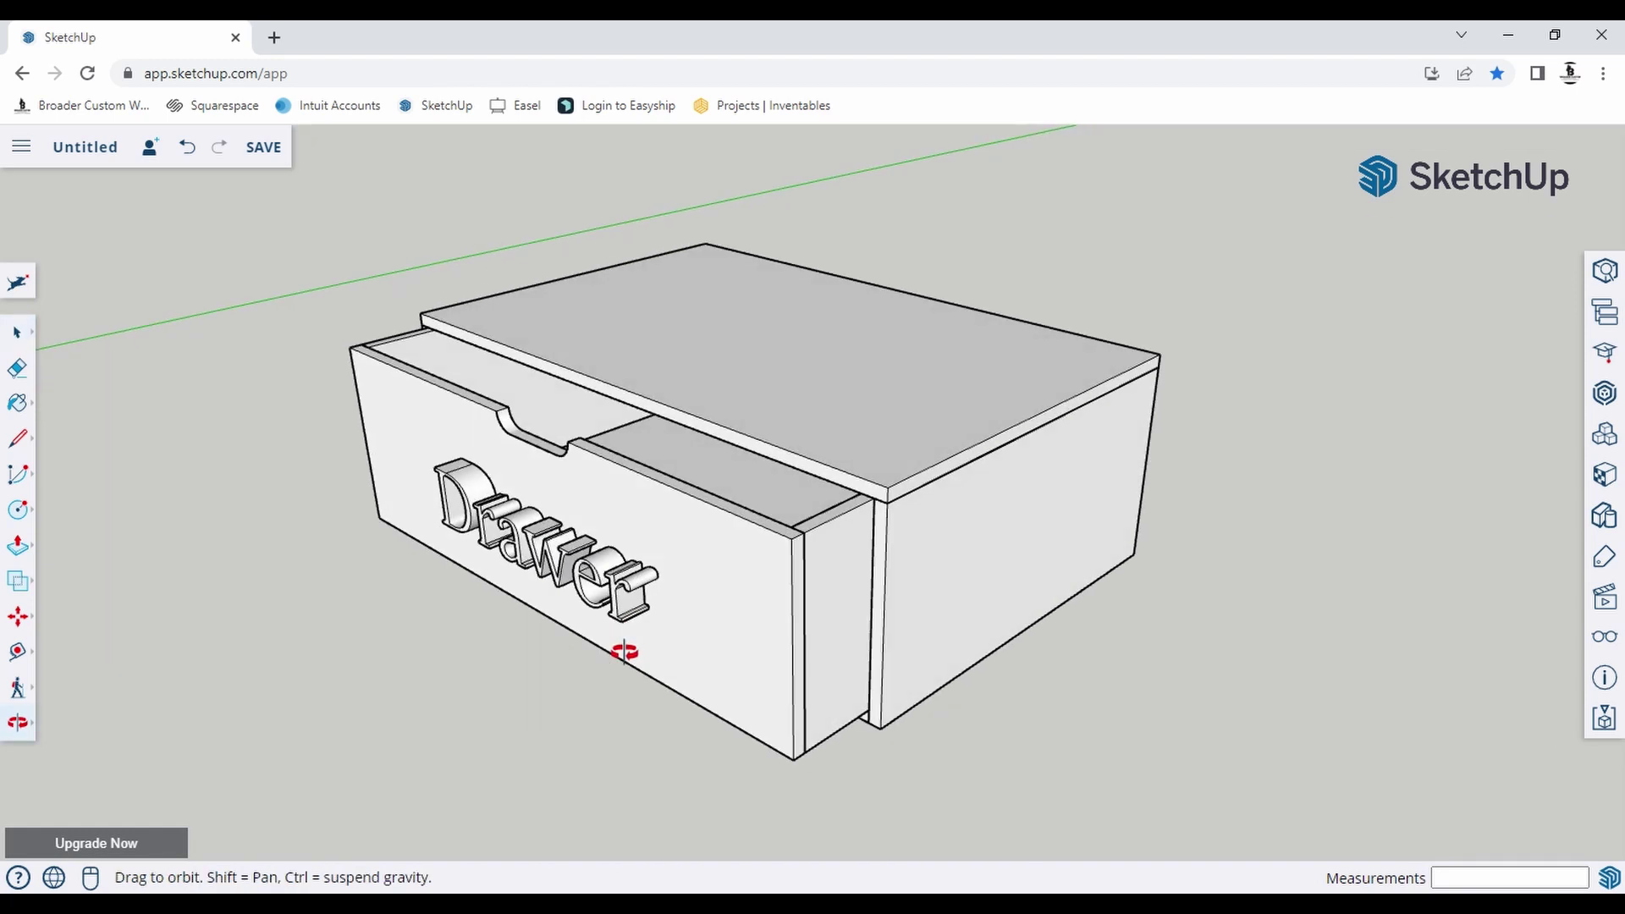
{"action": "scroll", "coordinate": [620, 651], "scroll_direction": "down", "scroll_amount": 2}
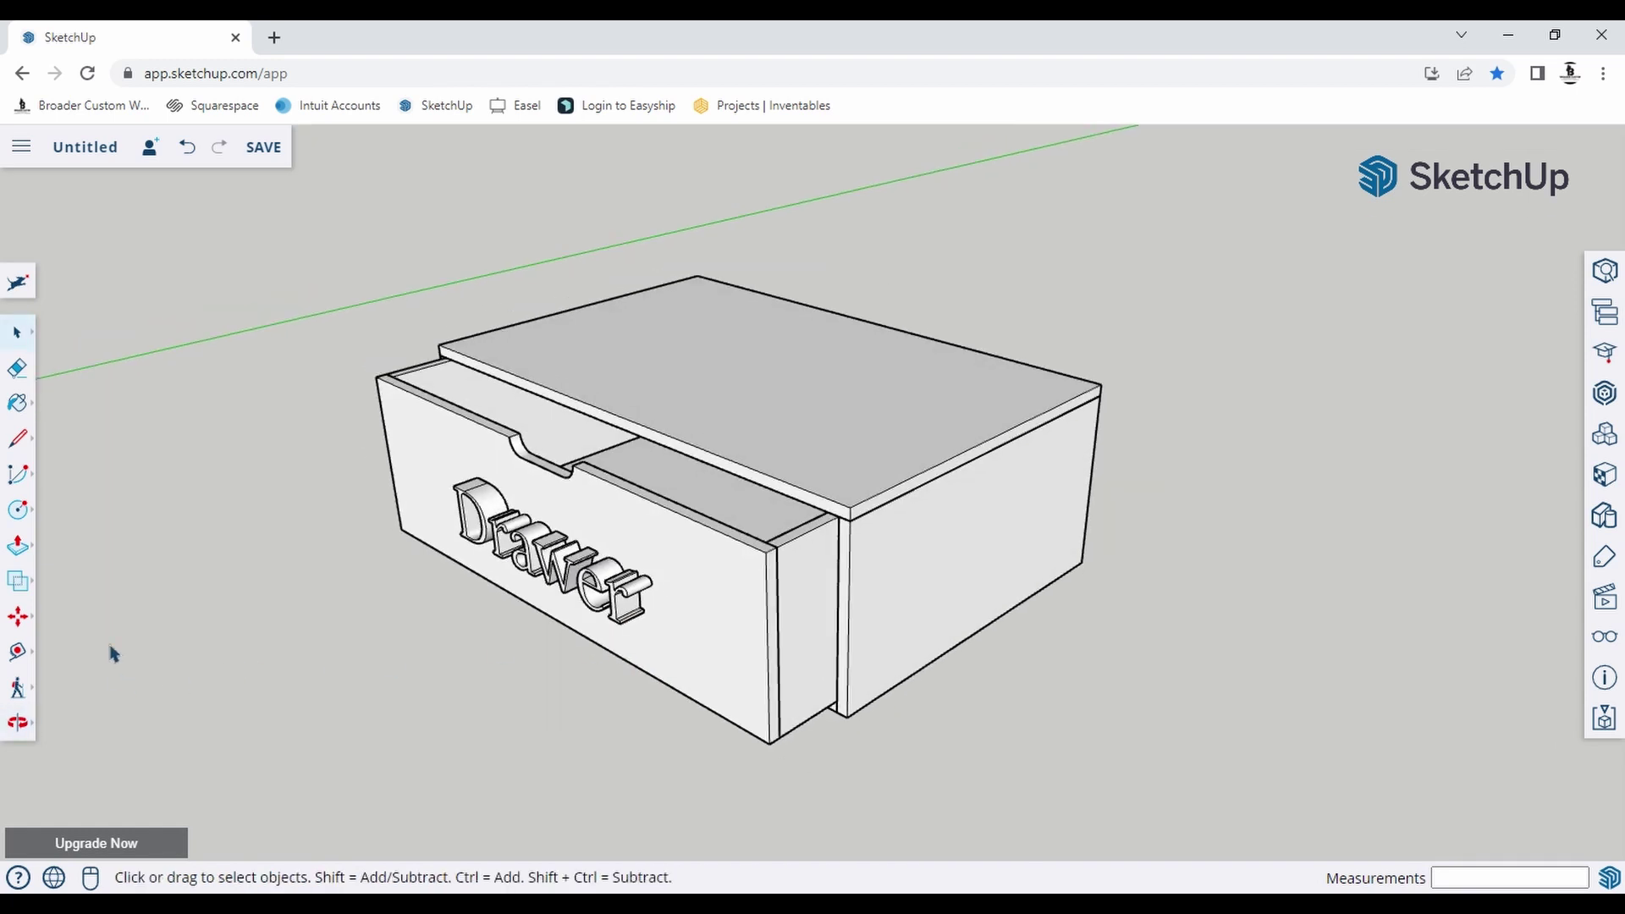
{"action": "left_click", "coordinate": [17, 509]}
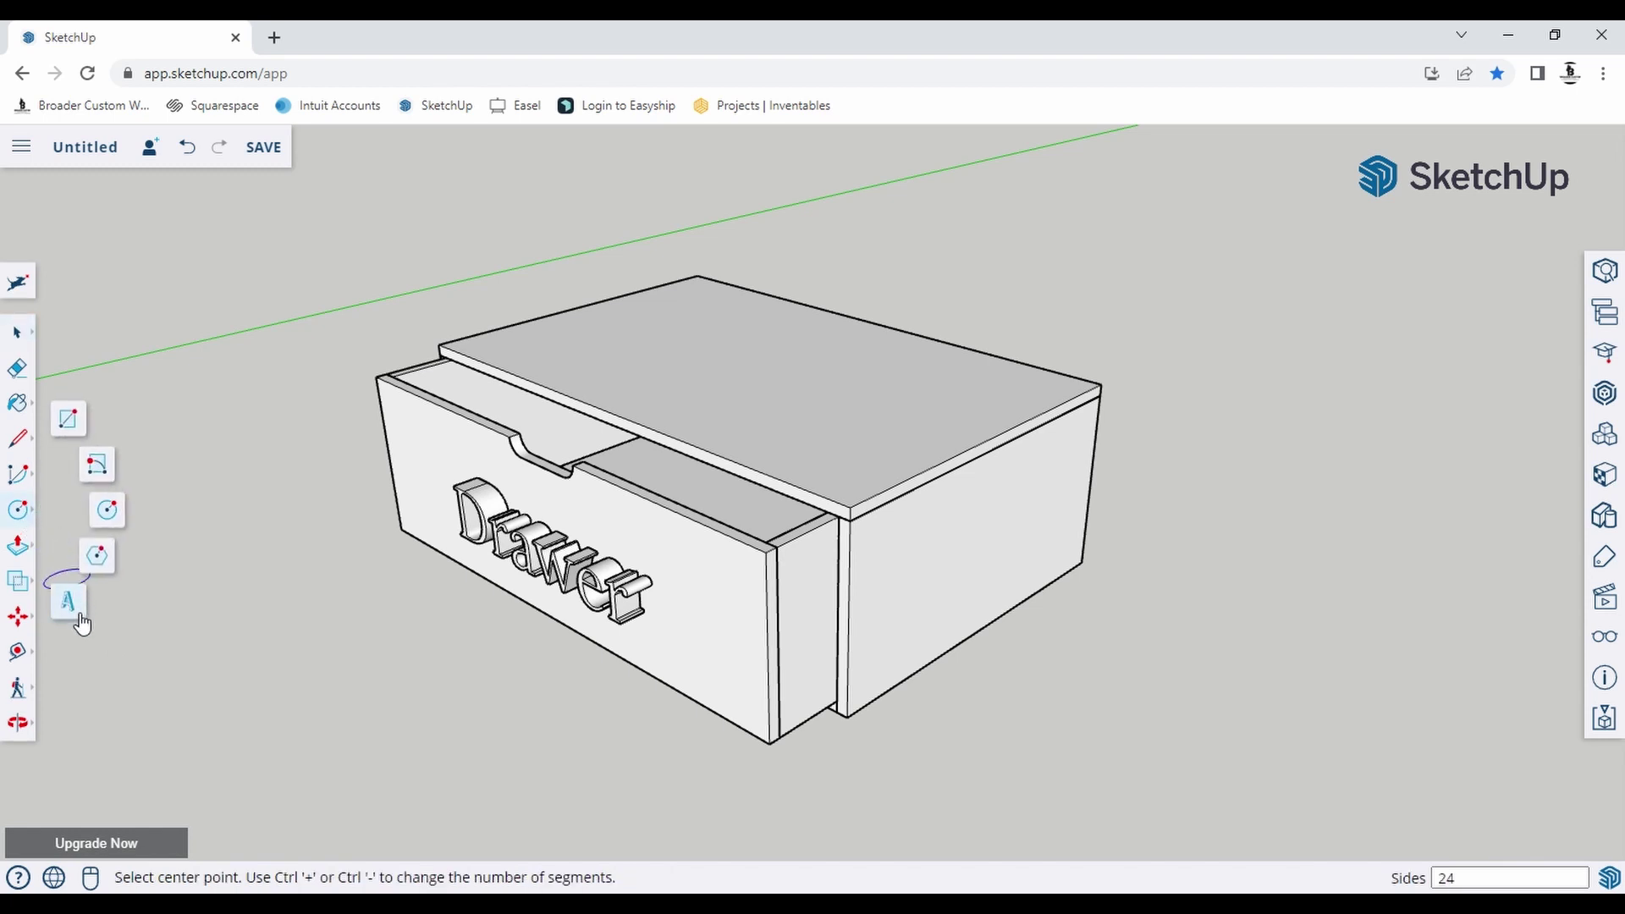
{"action": "left_click", "coordinate": [18, 442]}
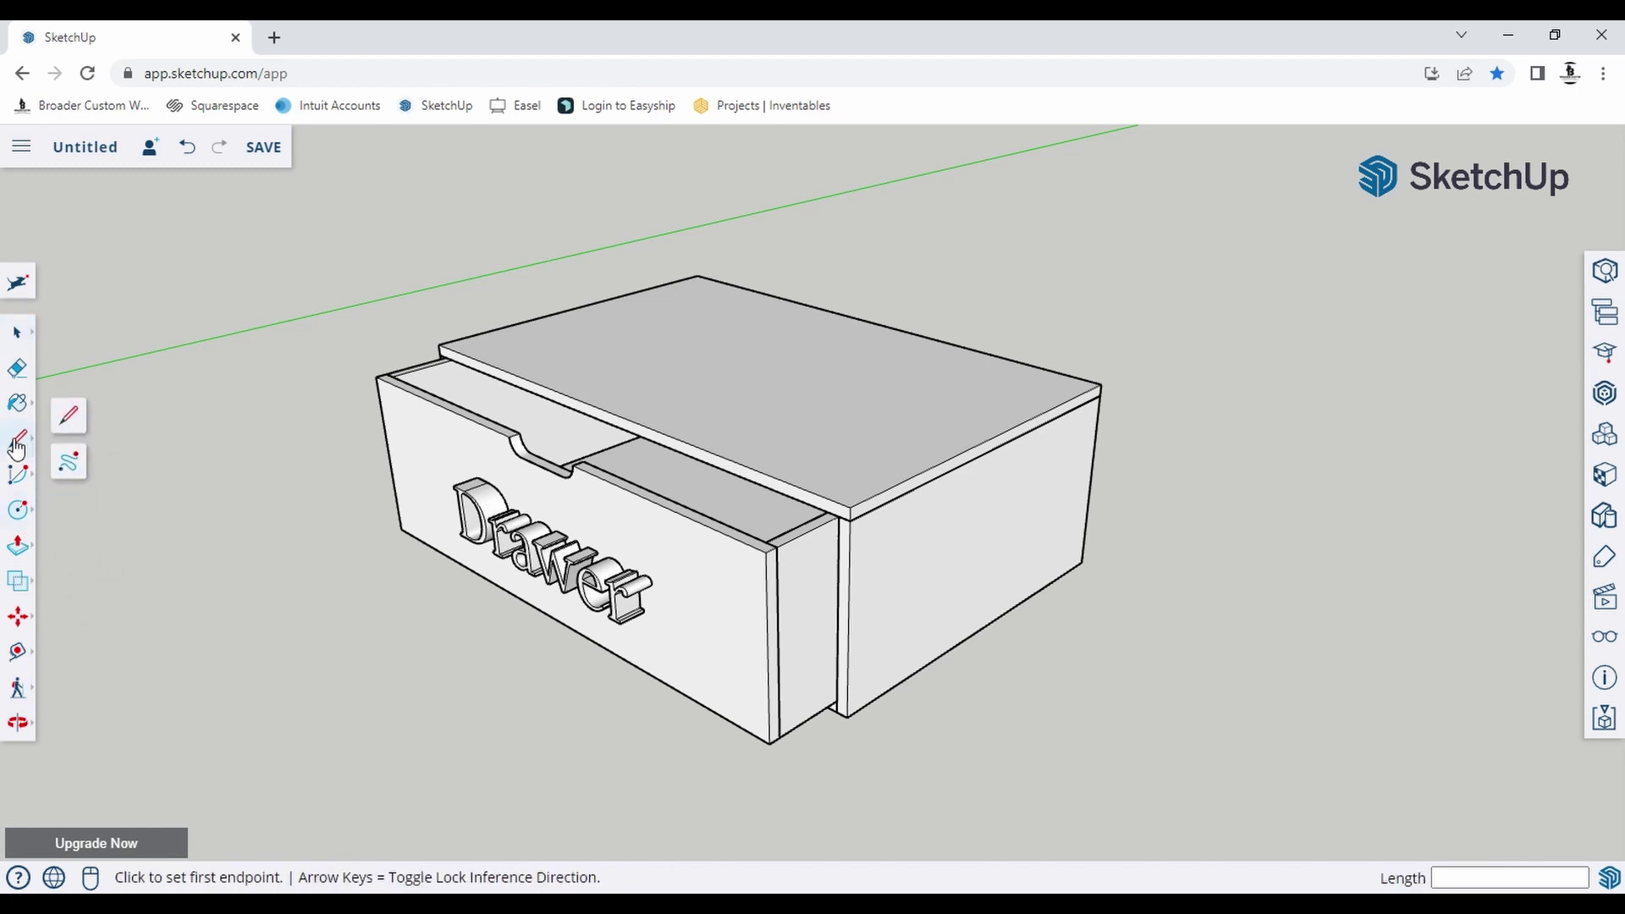
{"action": "left_click", "coordinate": [75, 475]}
{"action": "mouse_move", "coordinate": [1229, 602]}
{"action": "left_mouse_down"}
{"action": "mouse_move", "coordinate": [1192, 647]}
{"action": "mouse_move", "coordinate": [1143, 728]}
{"action": "mouse_move", "coordinate": [1247, 737]}
{"action": "mouse_move", "coordinate": [1308, 776]}
{"action": "mouse_move", "coordinate": [1405, 739]}
{"action": "mouse_move", "coordinate": [1325, 550]}
{"action": "mouse_move", "coordinate": [1228, 602]}
{"action": "left_mouse_up"}
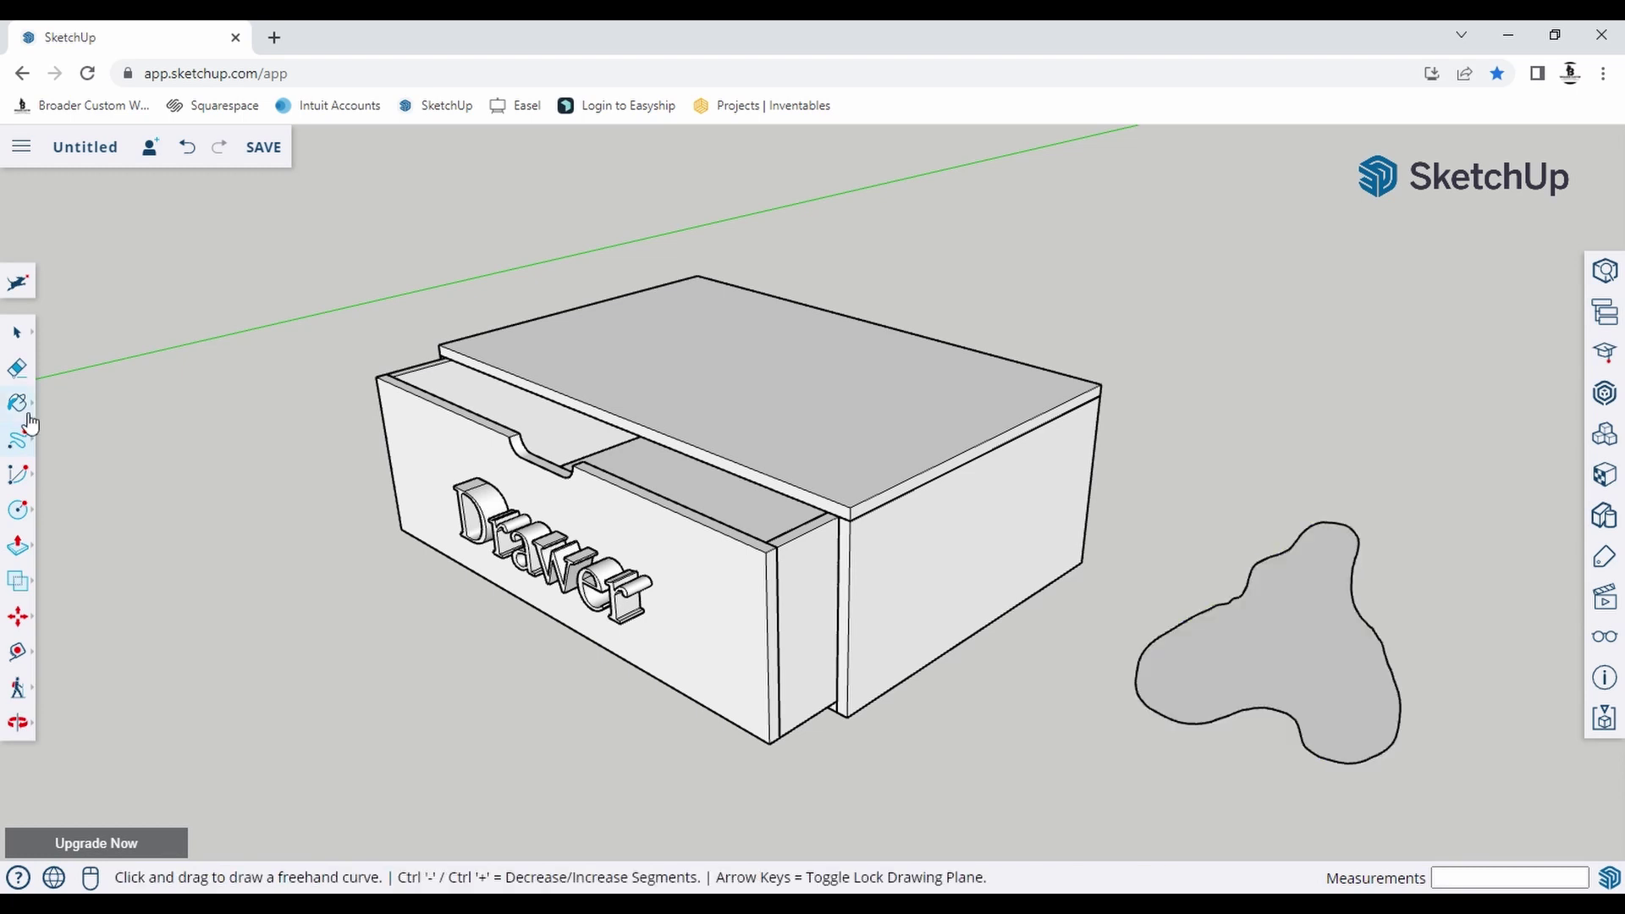
Paint the box's top panel with the Ty_Skin material.
{"action": "left_click", "coordinate": [28, 415]}
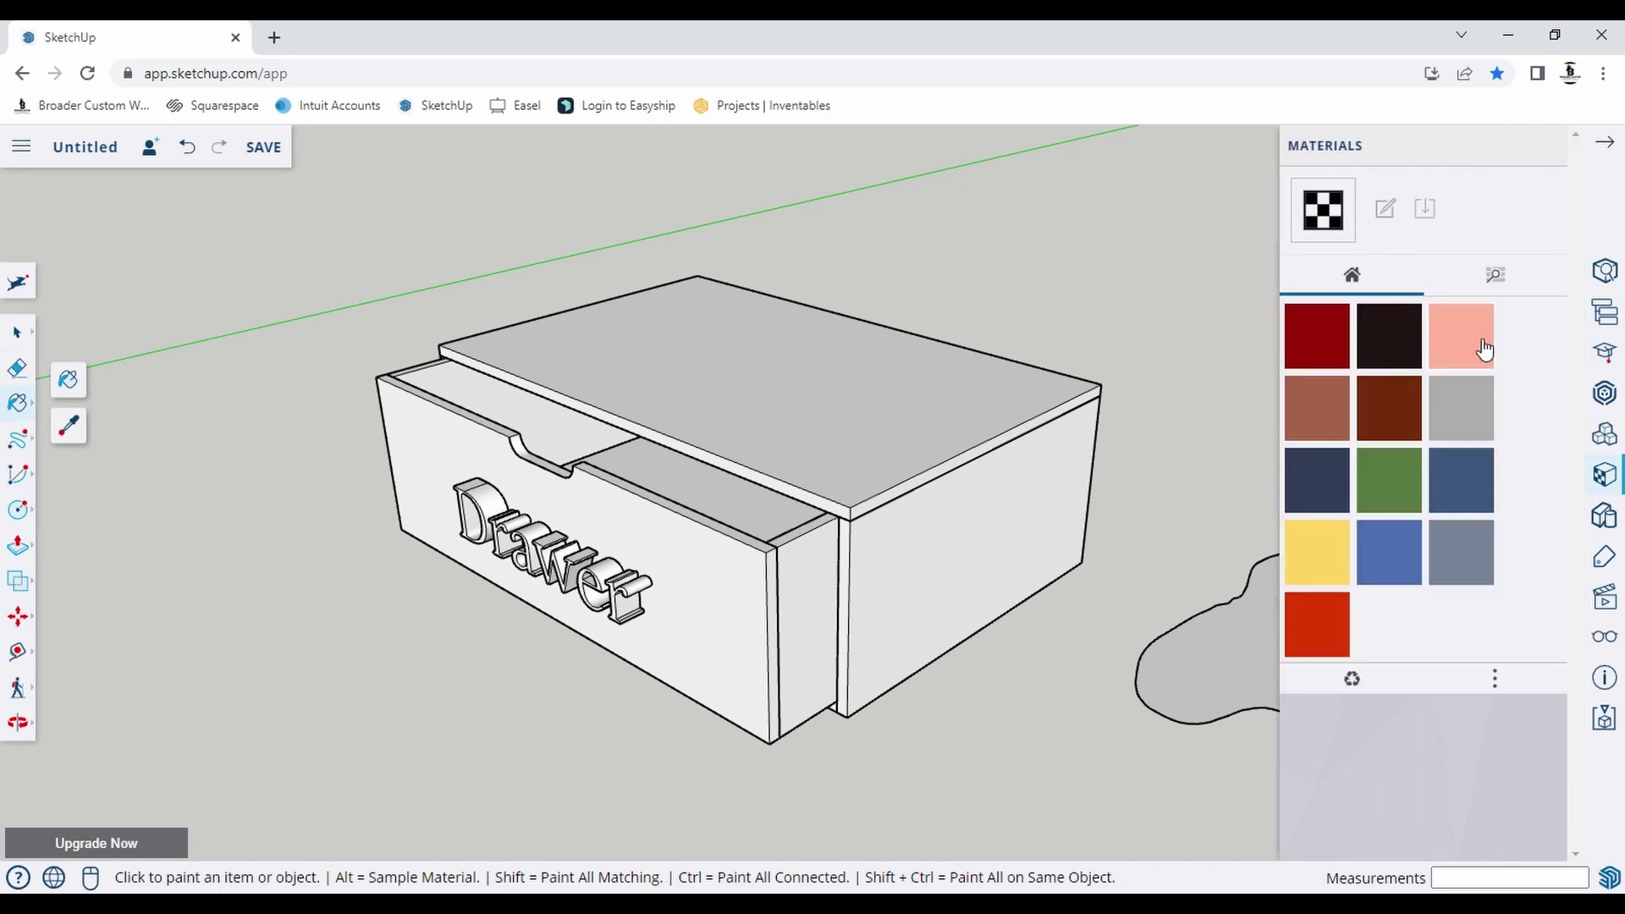
{"action": "left_click", "coordinate": [1448, 362]}
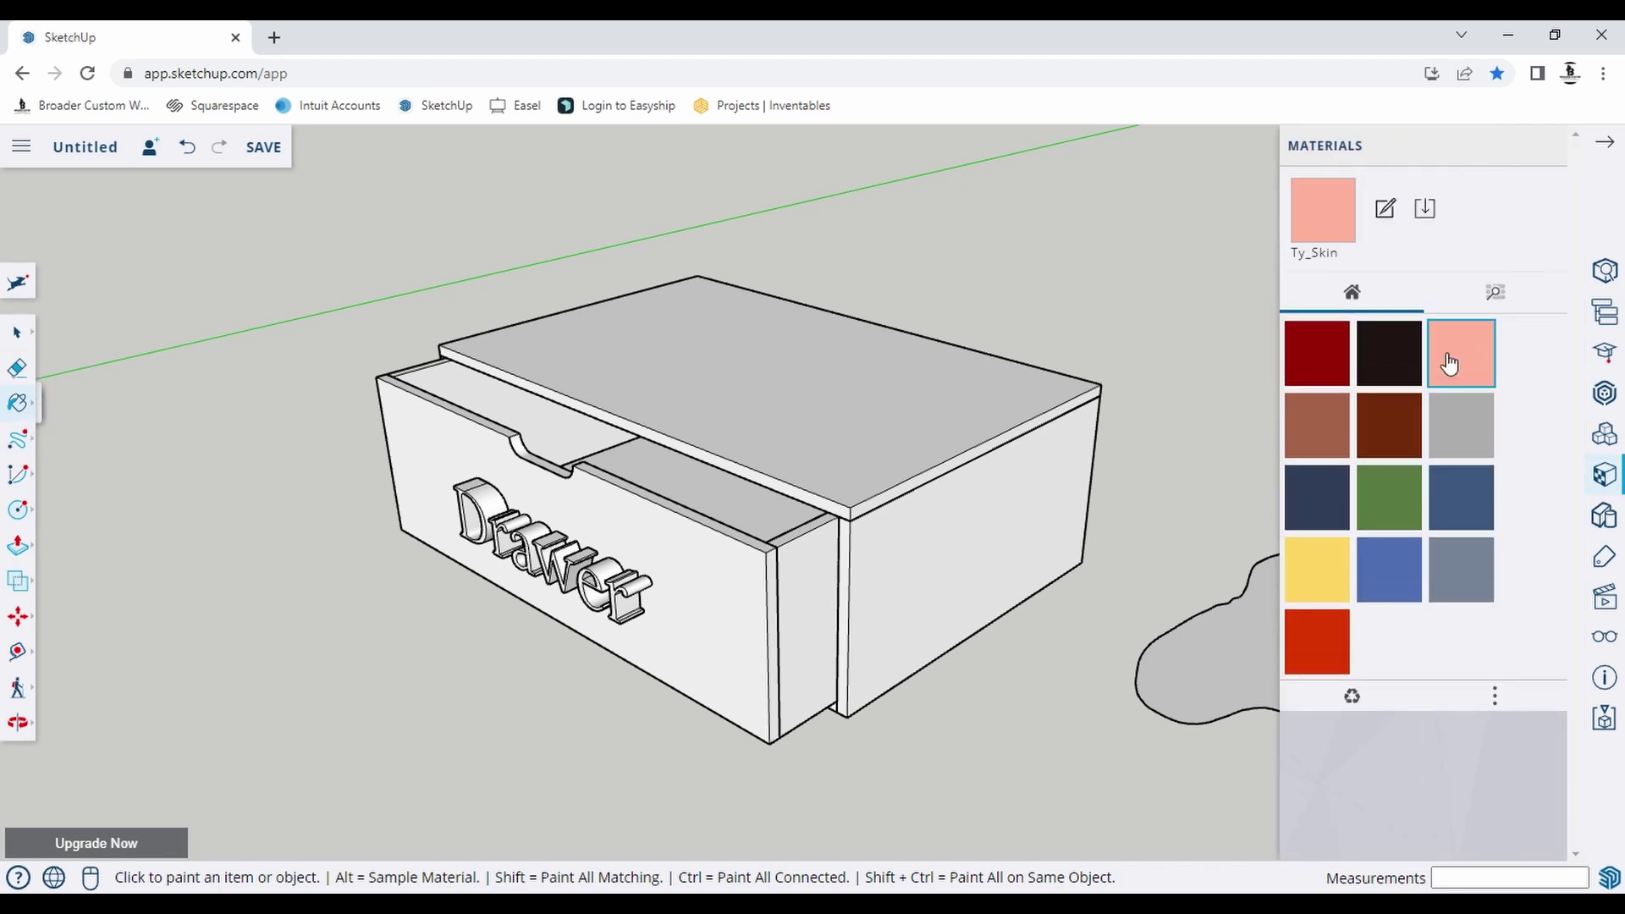
{"action": "left_click", "coordinate": [803, 459]}
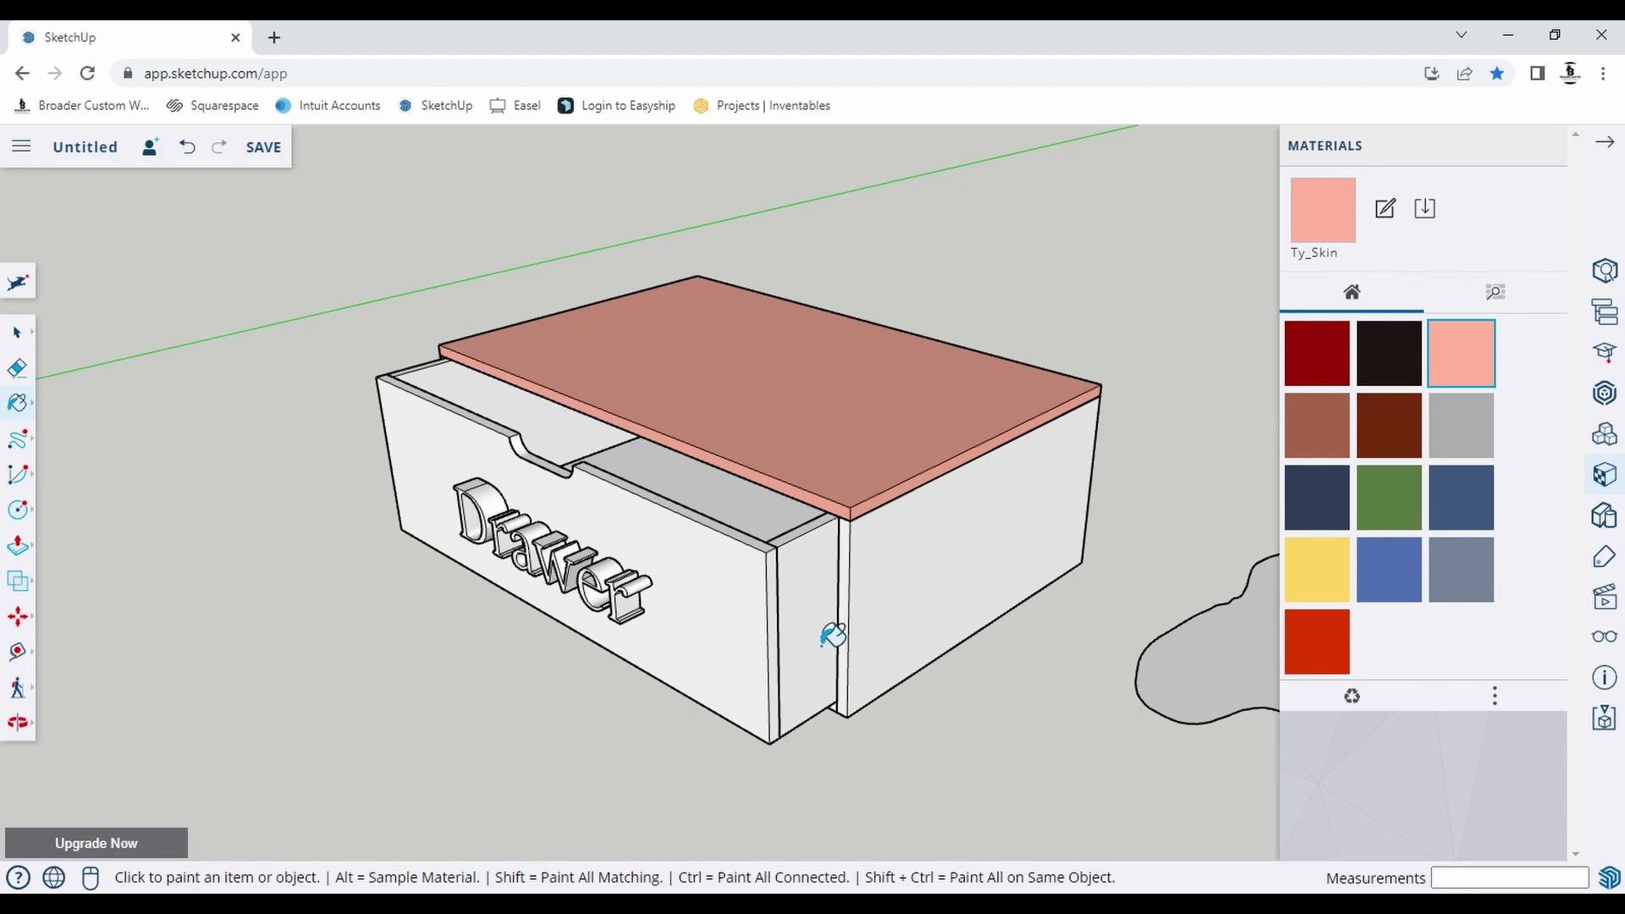
{"action": "middle_click_drag", "start_coordinate": [835, 635], "coordinate": [838, 181]}
{"action": "middle_click_drag", "start_coordinate": [801, 412], "coordinate": [887, 711]}
Paint both side panels of the box with the Ty_Yellow material.
{"action": "left_click", "coordinate": [1320, 558]}
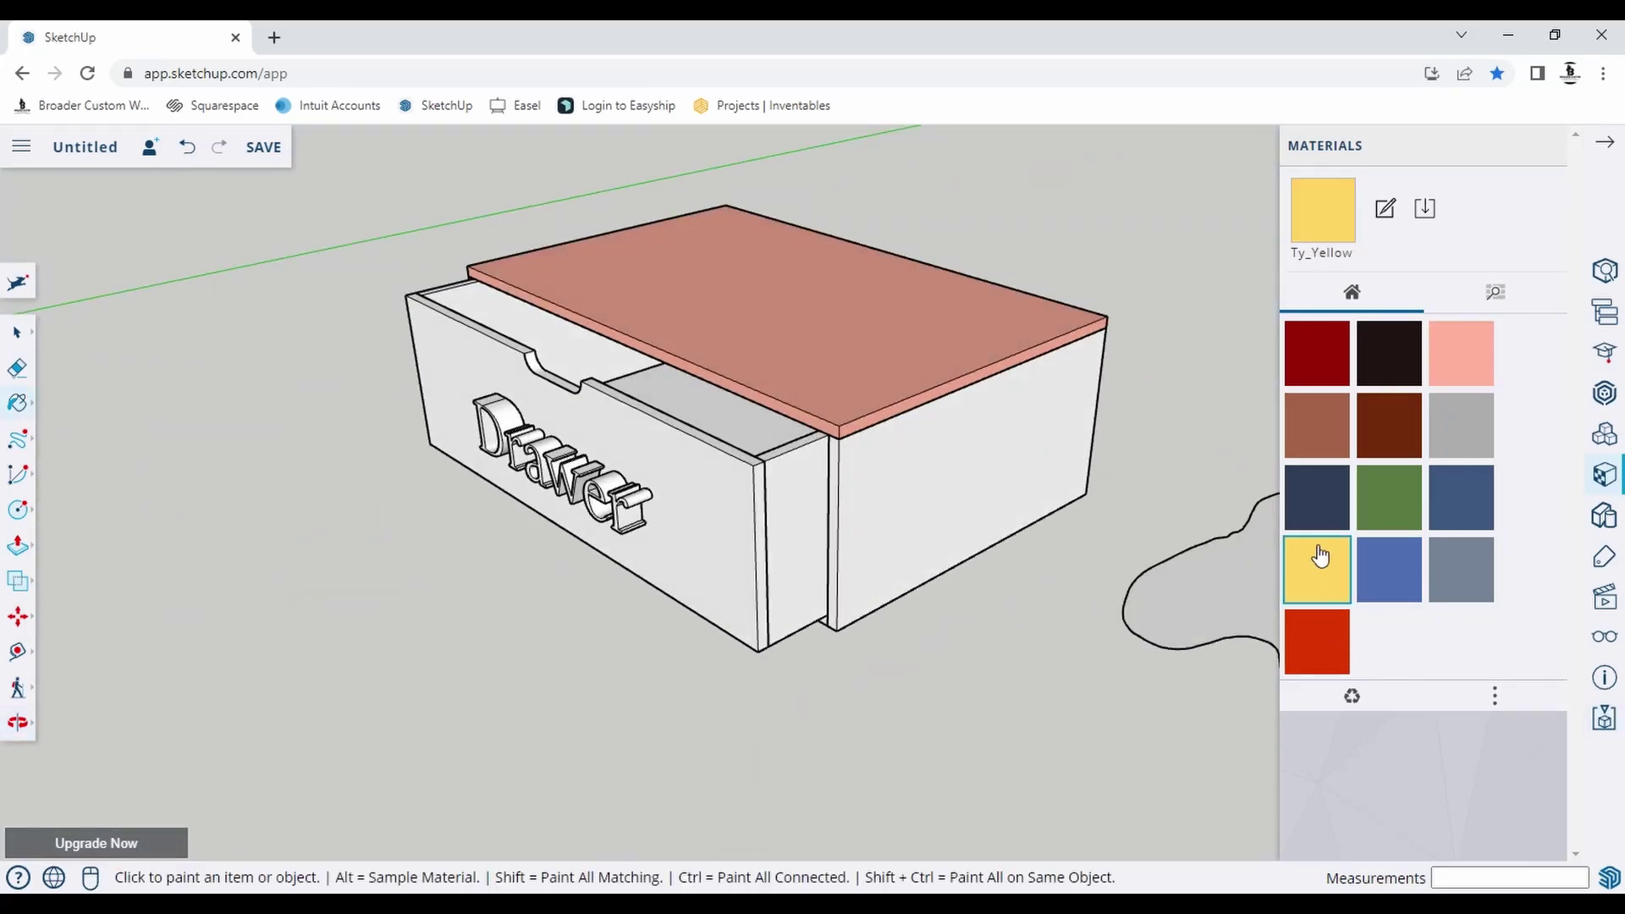
{"action": "left_click", "coordinate": [987, 527]}
{"action": "mouse_move", "coordinate": [410, 391]}
{"action": "middle_mouse_down"}
{"action": "mouse_move", "coordinate": [617, 462]}
{"action": "mouse_move", "coordinate": [1220, 392]}
{"action": "mouse_move", "coordinate": [286, 710]}
{"action": "middle_mouse_up"}
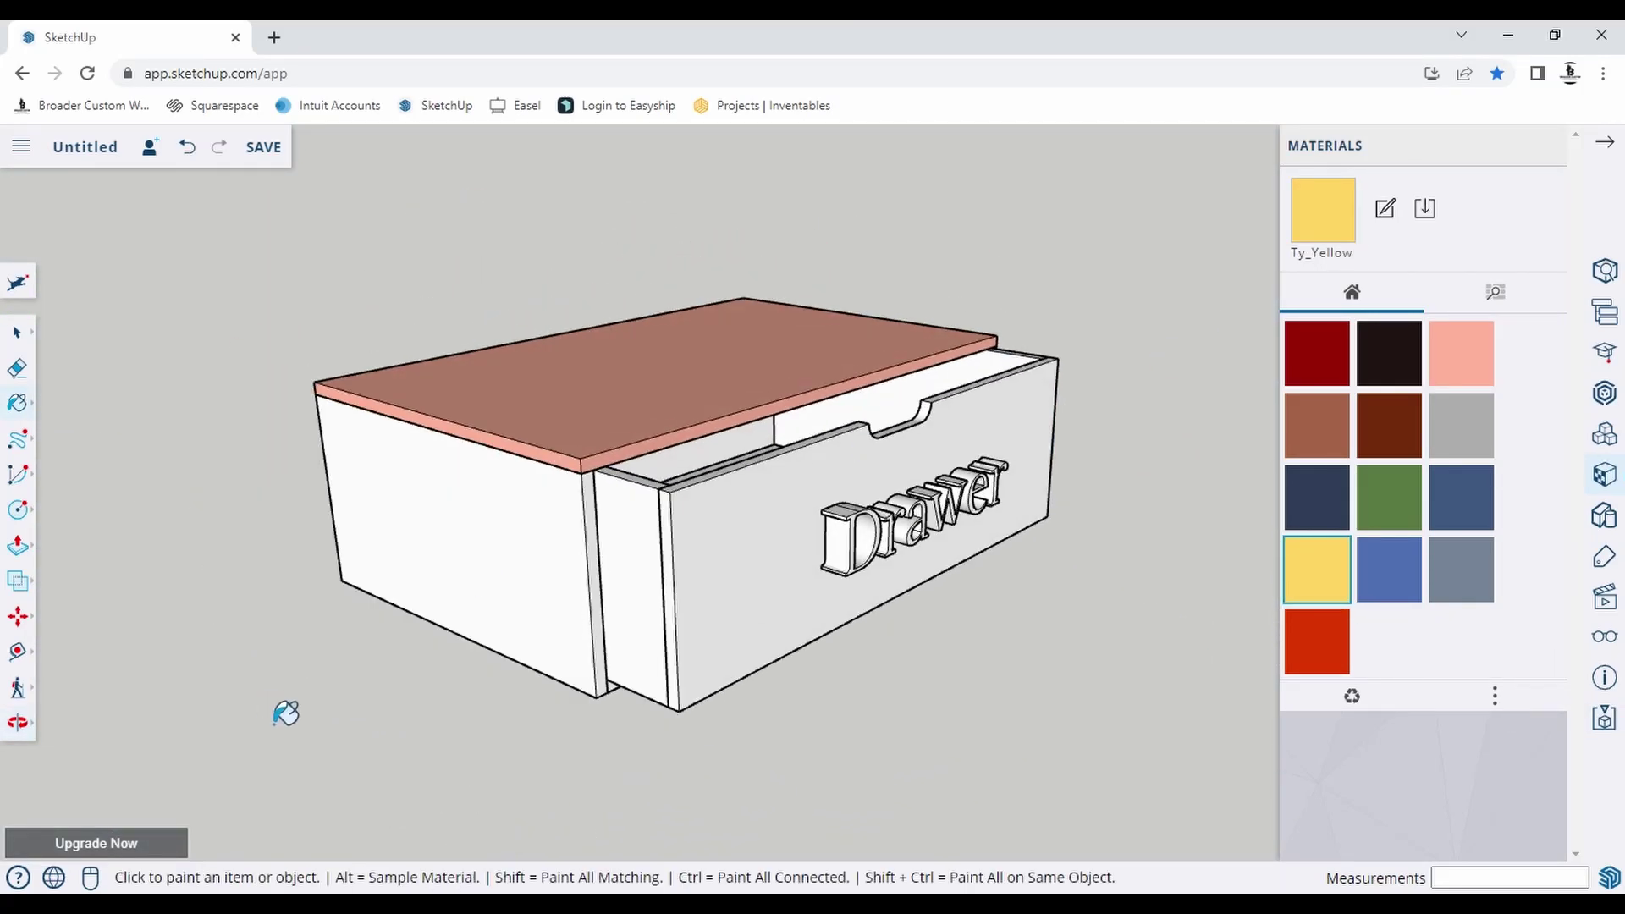
{"action": "left_click", "coordinate": [525, 519]}
{"action": "mouse_move", "coordinate": [526, 519]}
{"action": "middle_mouse_down"}
{"action": "mouse_move", "coordinate": [779, 588]}
{"action": "mouse_move", "coordinate": [775, 513]}
{"action": "mouse_move", "coordinate": [345, 637]}
{"action": "mouse_move", "coordinate": [1040, 606]}
{"action": "mouse_move", "coordinate": [736, 490]}
{"action": "middle_mouse_up"}
{"action": "scroll", "coordinate": [731, 486], "scroll_direction": "up", "scroll_amount": 3}
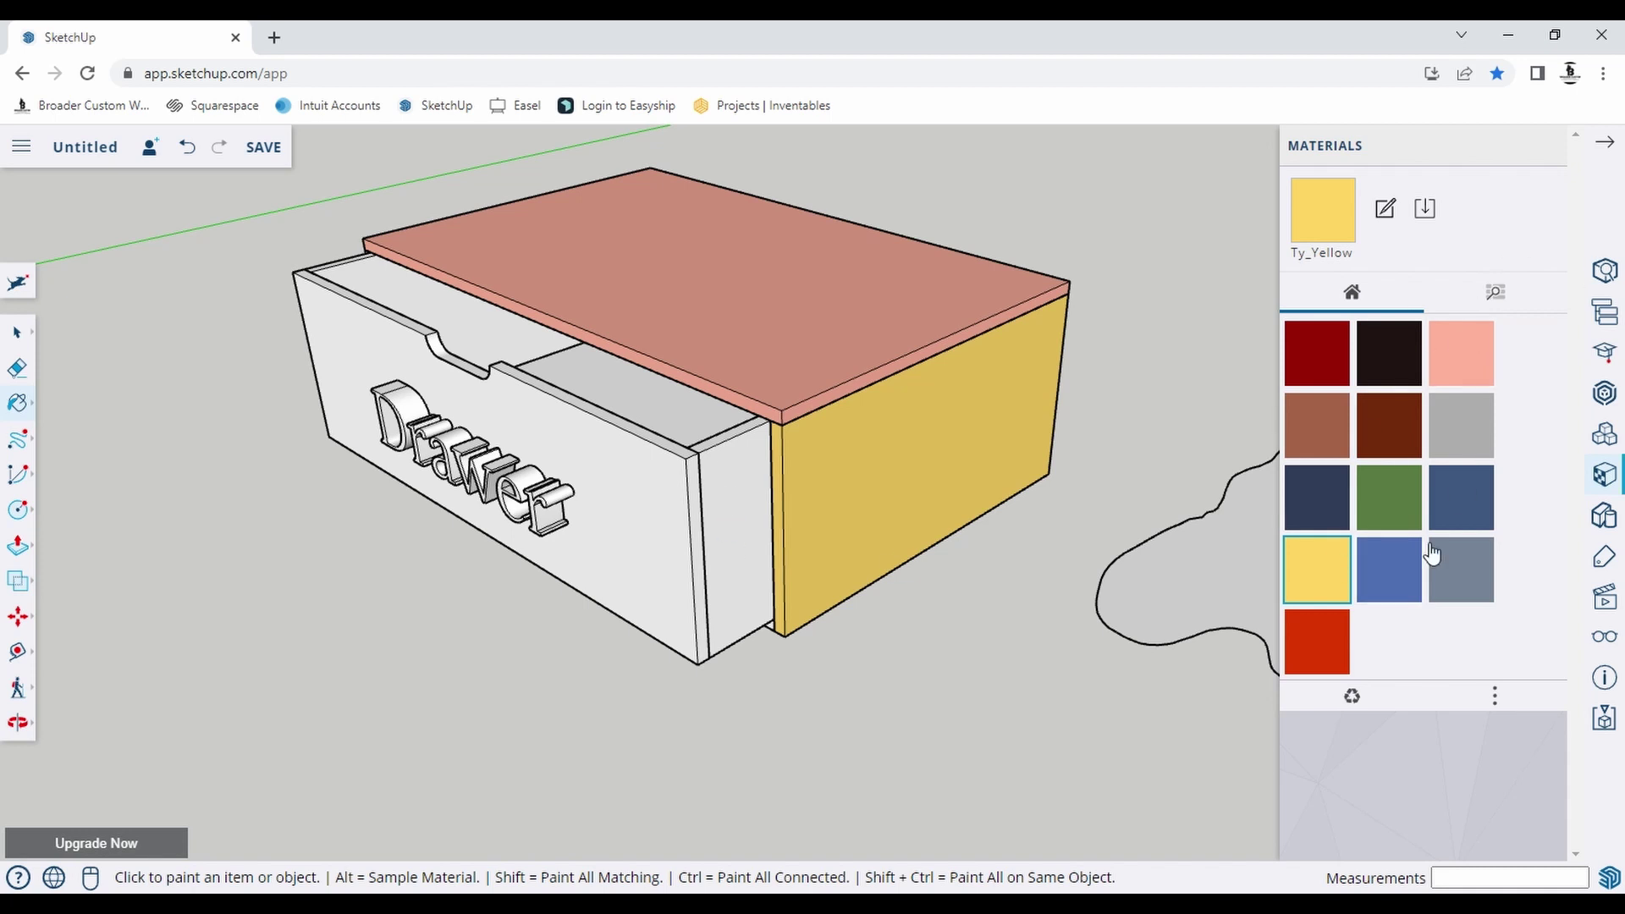
Paint the box's top, its nearer side panel and the drawer with a dark brown material from the Wood collection.
{"action": "left_click", "coordinate": [1514, 294]}
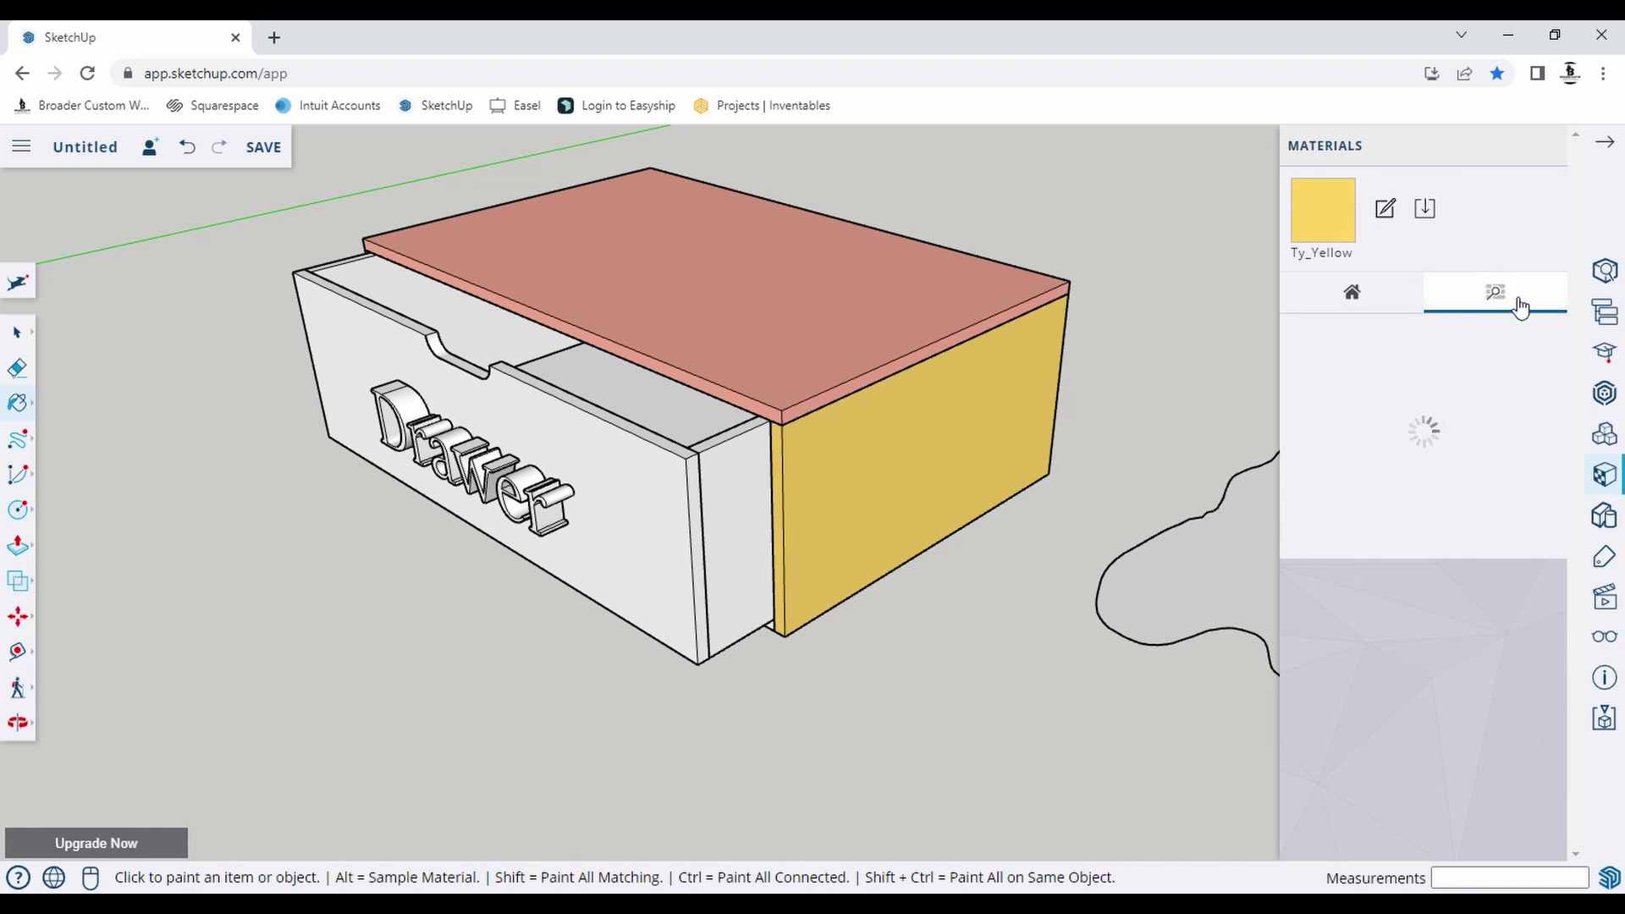
{"action": "scroll", "coordinate": [1438, 562], "scroll_direction": "down", "scroll_amount": 4}
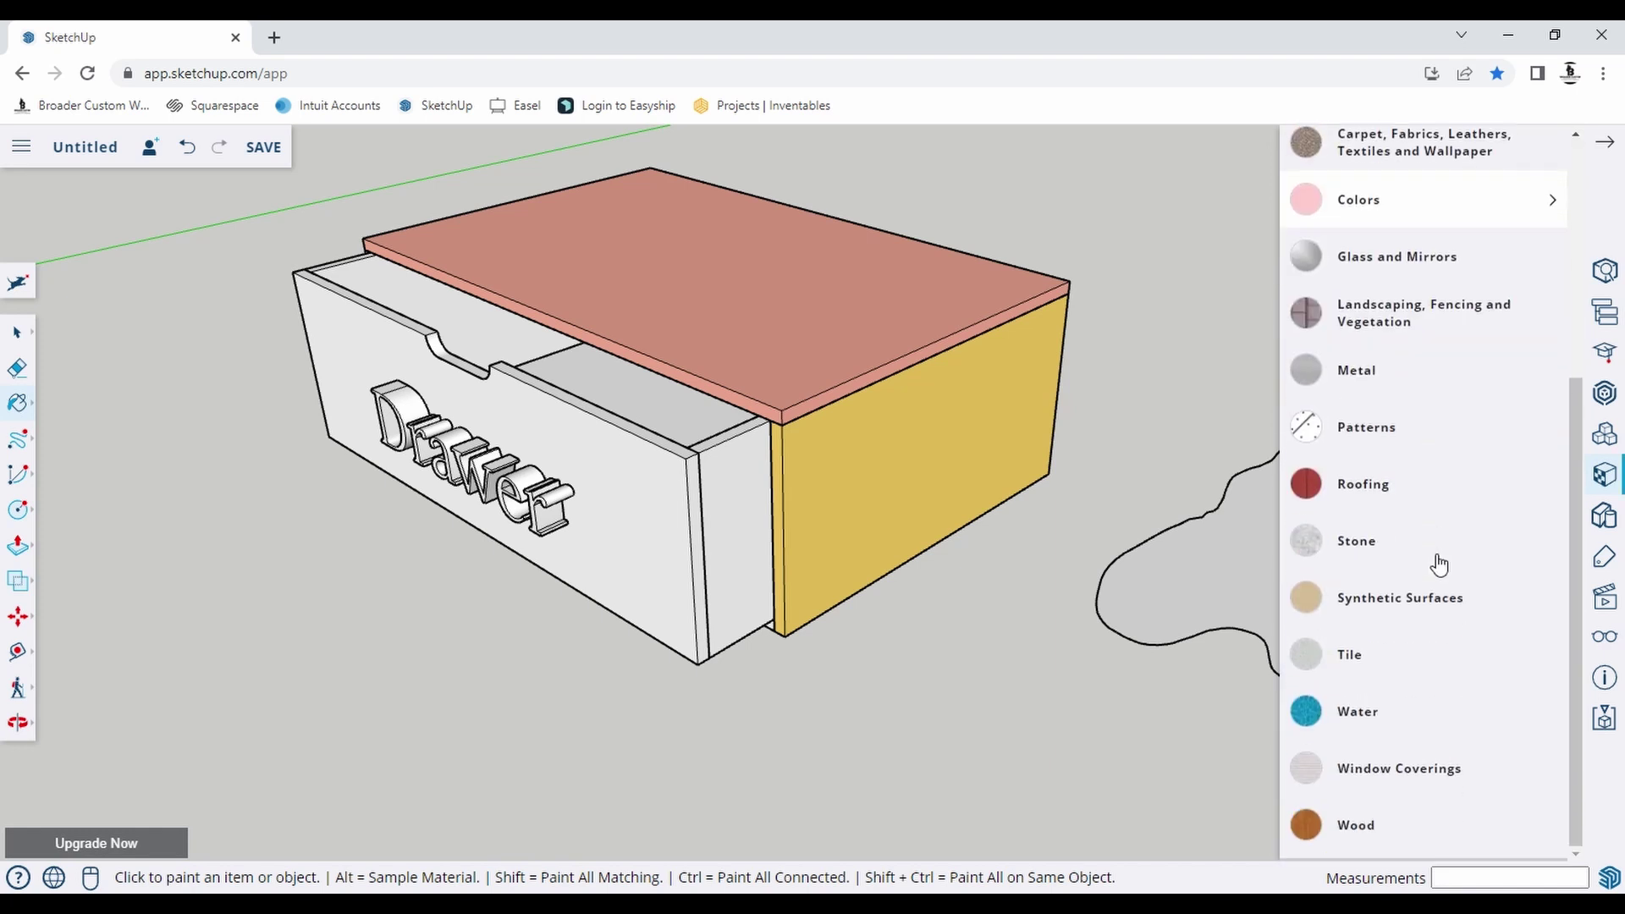
{"action": "left_click", "coordinate": [1352, 822]}
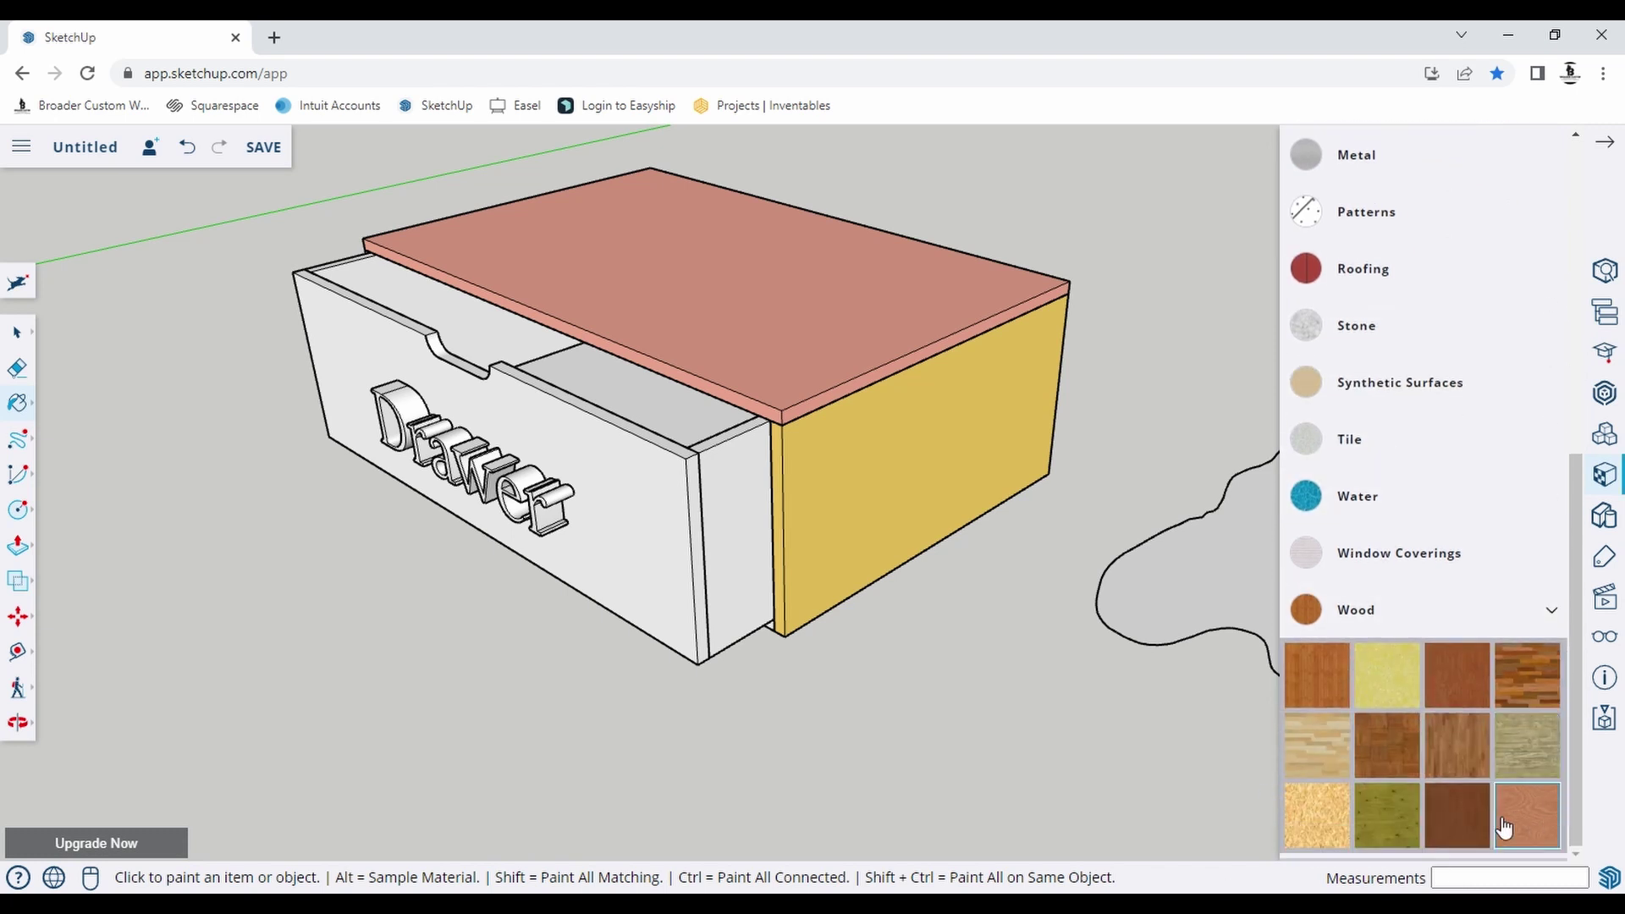
{"action": "left_click", "coordinate": [803, 330]}
{"action": "left_click", "coordinate": [892, 464]}
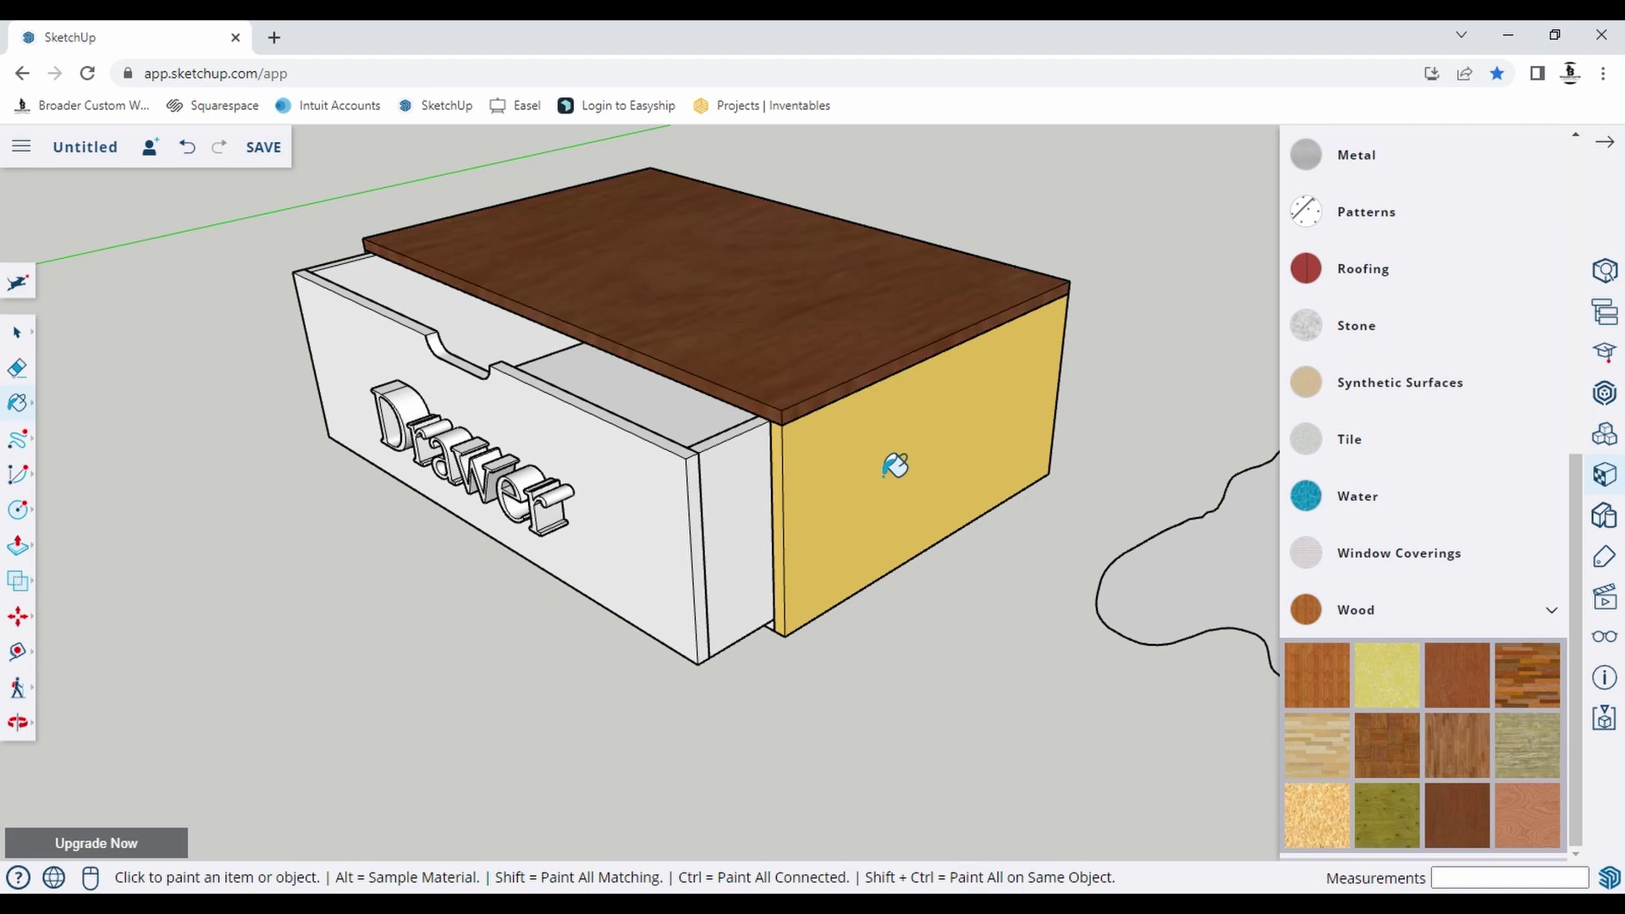
{"action": "left_click", "coordinate": [637, 516]}
Paint the box's opposite side panel and its bottom panel with the same dark brown wood.
{"action": "mouse_move", "coordinate": [762, 518]}
{"action": "middle_mouse_down"}
{"action": "mouse_move", "coordinate": [497, 450]}
{"action": "mouse_move", "coordinate": [1143, 363]}
{"action": "mouse_move", "coordinate": [283, 704]}
{"action": "middle_mouse_up"}
{"action": "left_click", "coordinate": [283, 704]}
{"action": "middle_click_drag", "start_coordinate": [511, 804], "coordinate": [490, 377]}
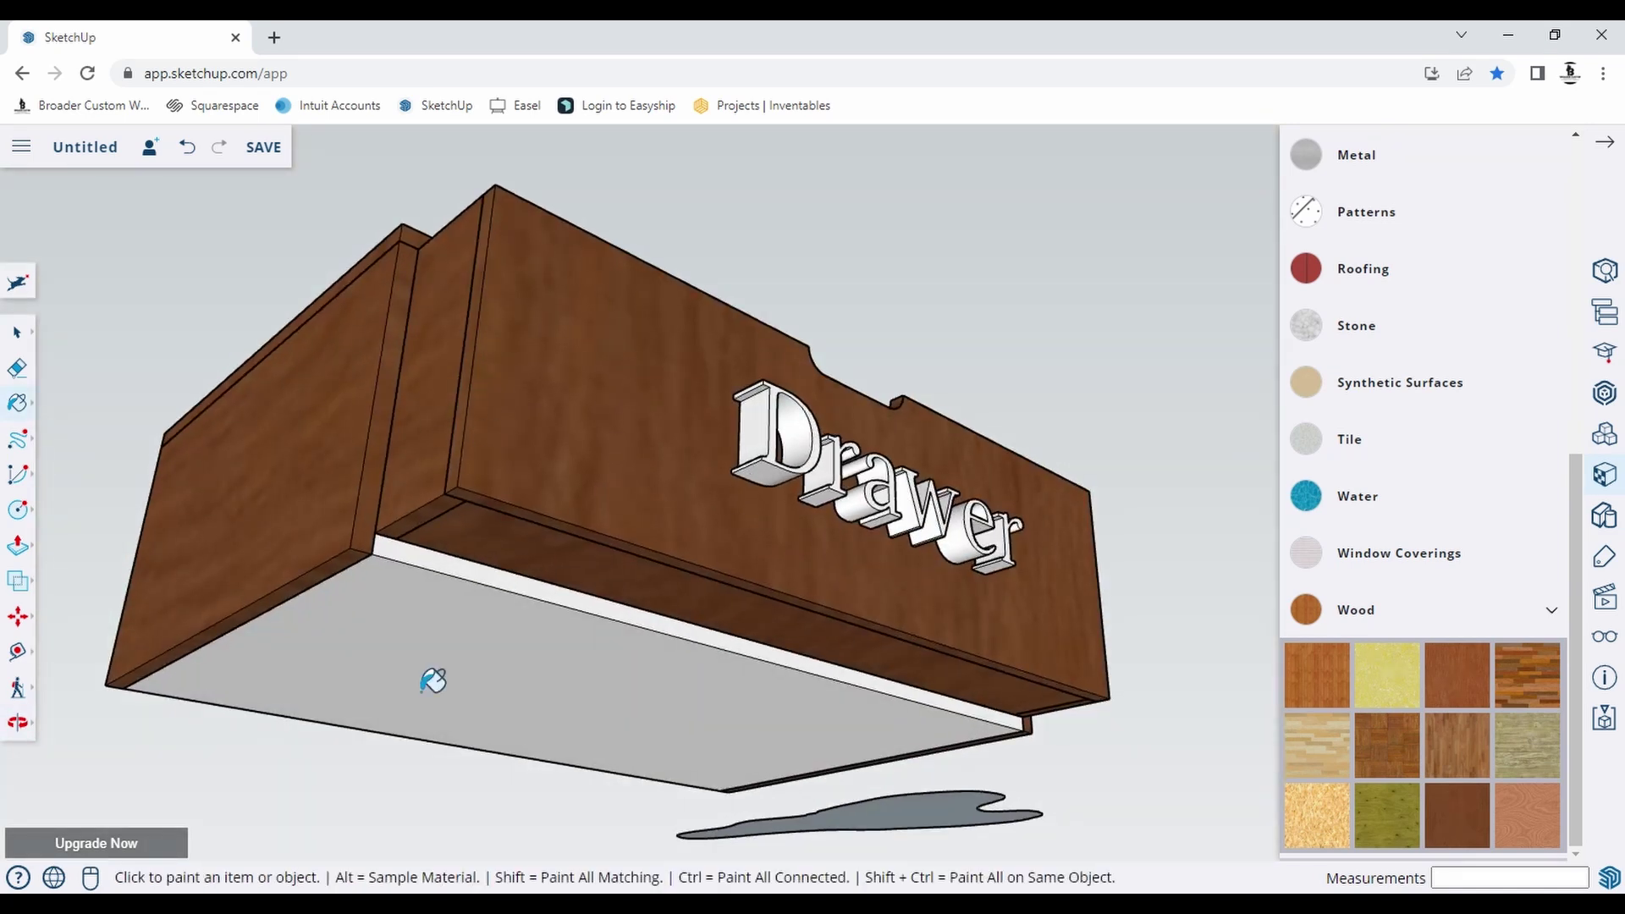
{"action": "left_click", "coordinate": [639, 579]}
{"action": "middle_click_drag", "start_coordinate": [709, 534], "coordinate": [514, 754]}
{"action": "scroll", "coordinate": [688, 500], "scroll_direction": "down", "scroll_amount": 5}
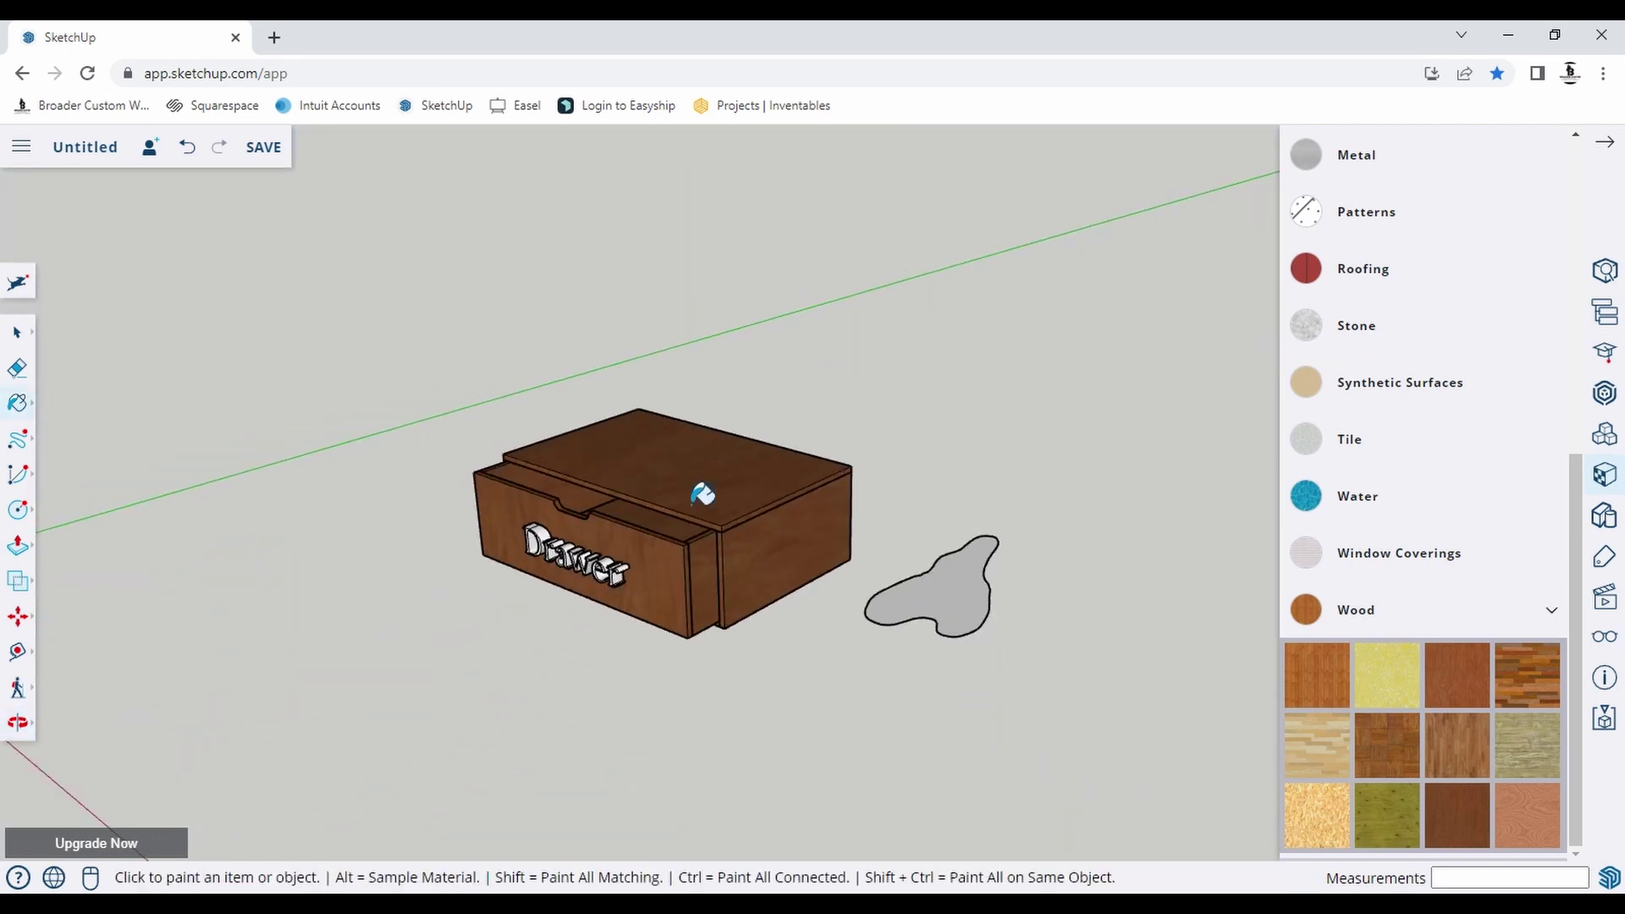
Dimension the back edge of the box's top panel between its two corners, placing the dimension behind the box.
{"action": "scroll", "coordinate": [878, 385], "scroll_direction": "up", "scroll_amount": 5}
{"action": "scroll", "coordinate": [878, 385], "scroll_direction": "down", "scroll_amount": 3}
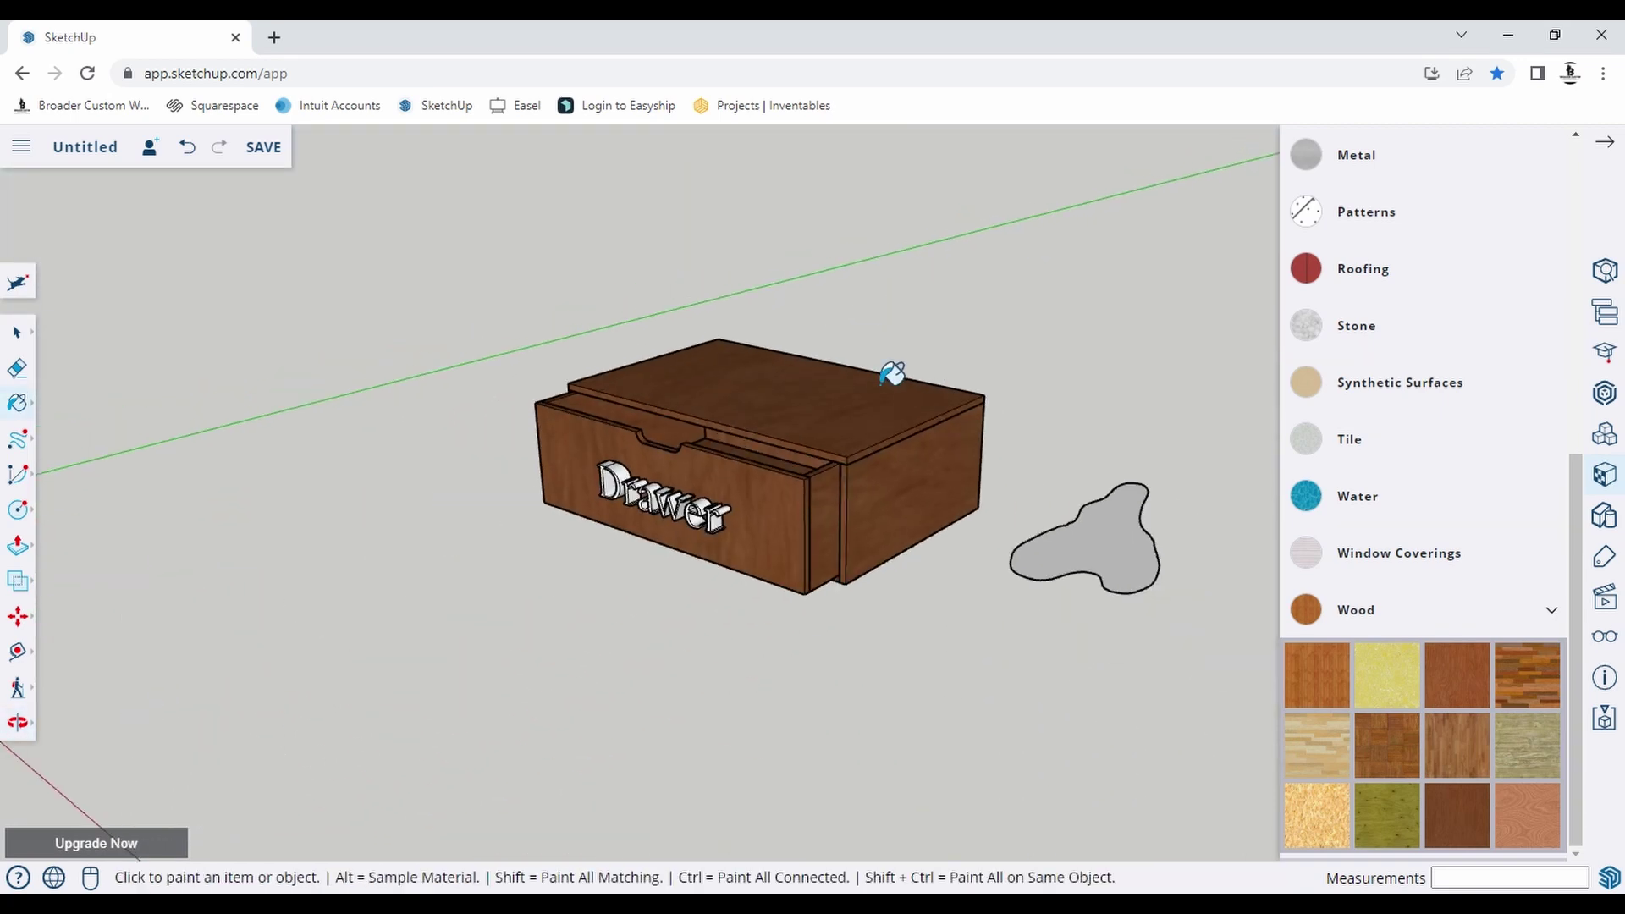
{"action": "left_click", "coordinate": [20, 661]}
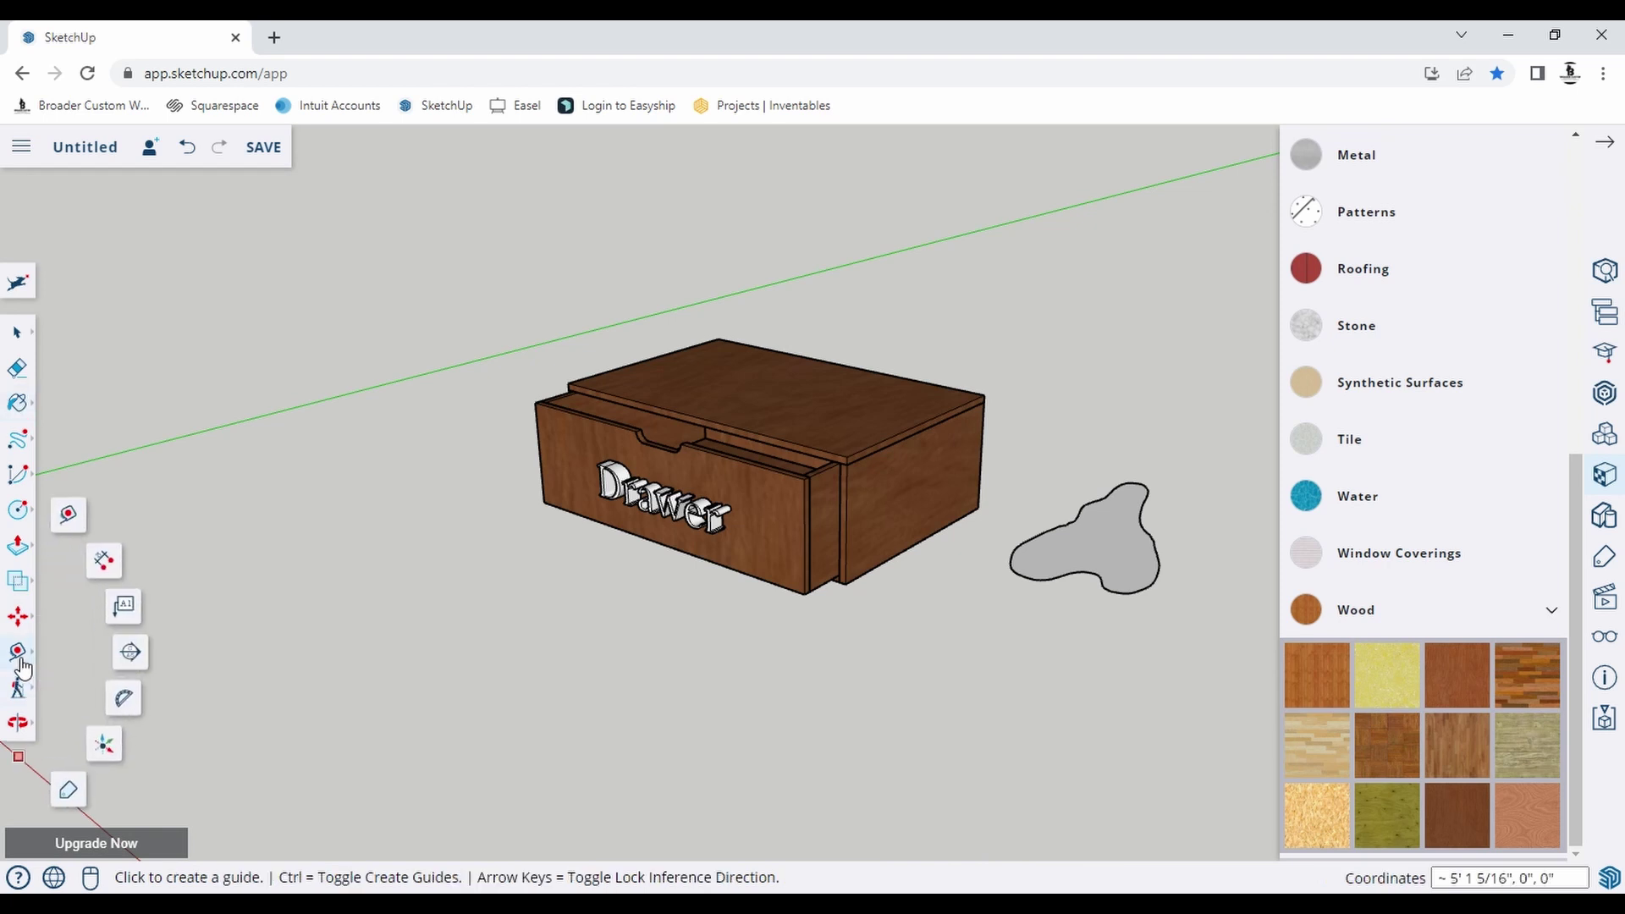
{"action": "left_click", "coordinate": [104, 560]}
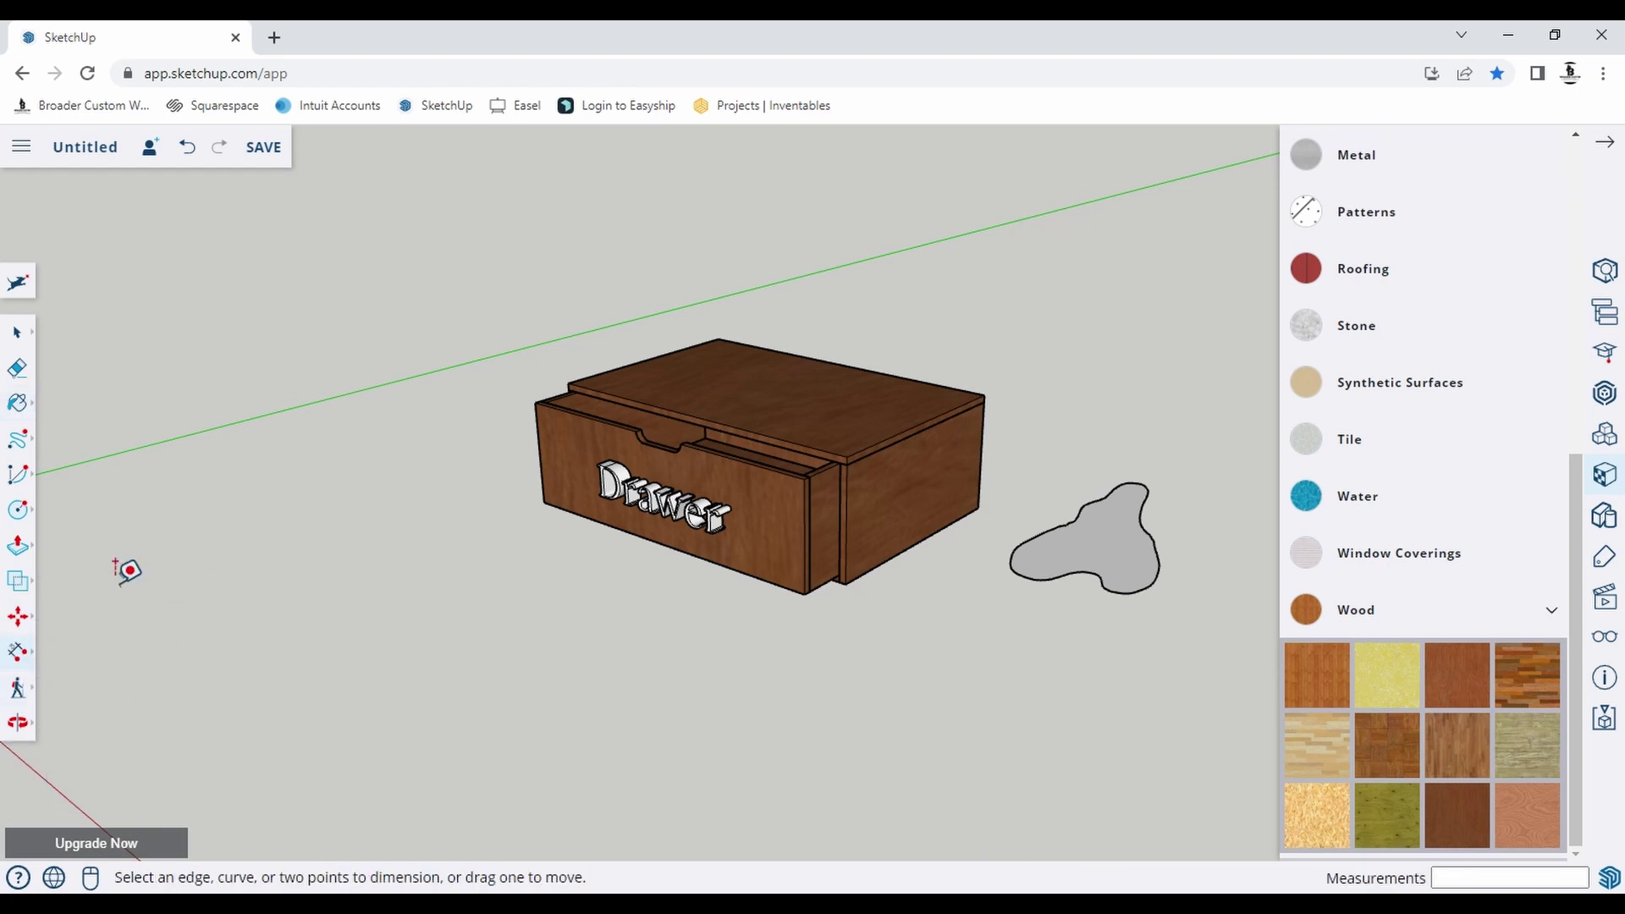
{"action": "left_click", "coordinate": [718, 340]}
{"action": "left_click", "coordinate": [985, 397]}
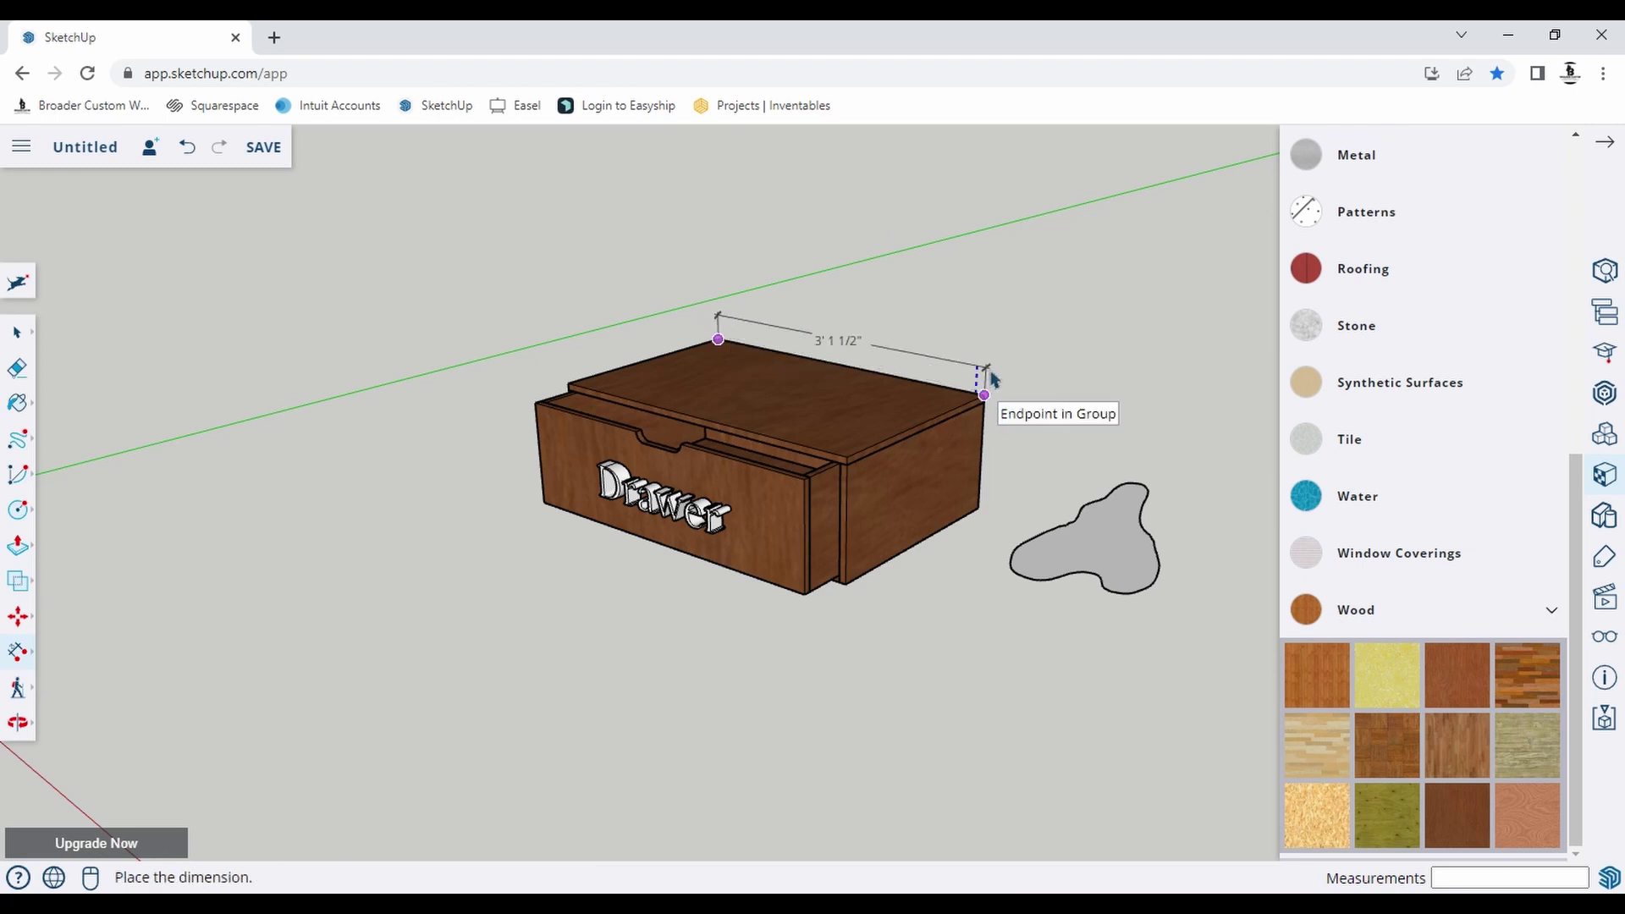
{"action": "left_click", "coordinate": [971, 288]}
{"action": "middle_click_drag", "start_coordinate": [968, 301], "coordinate": [929, 423]}
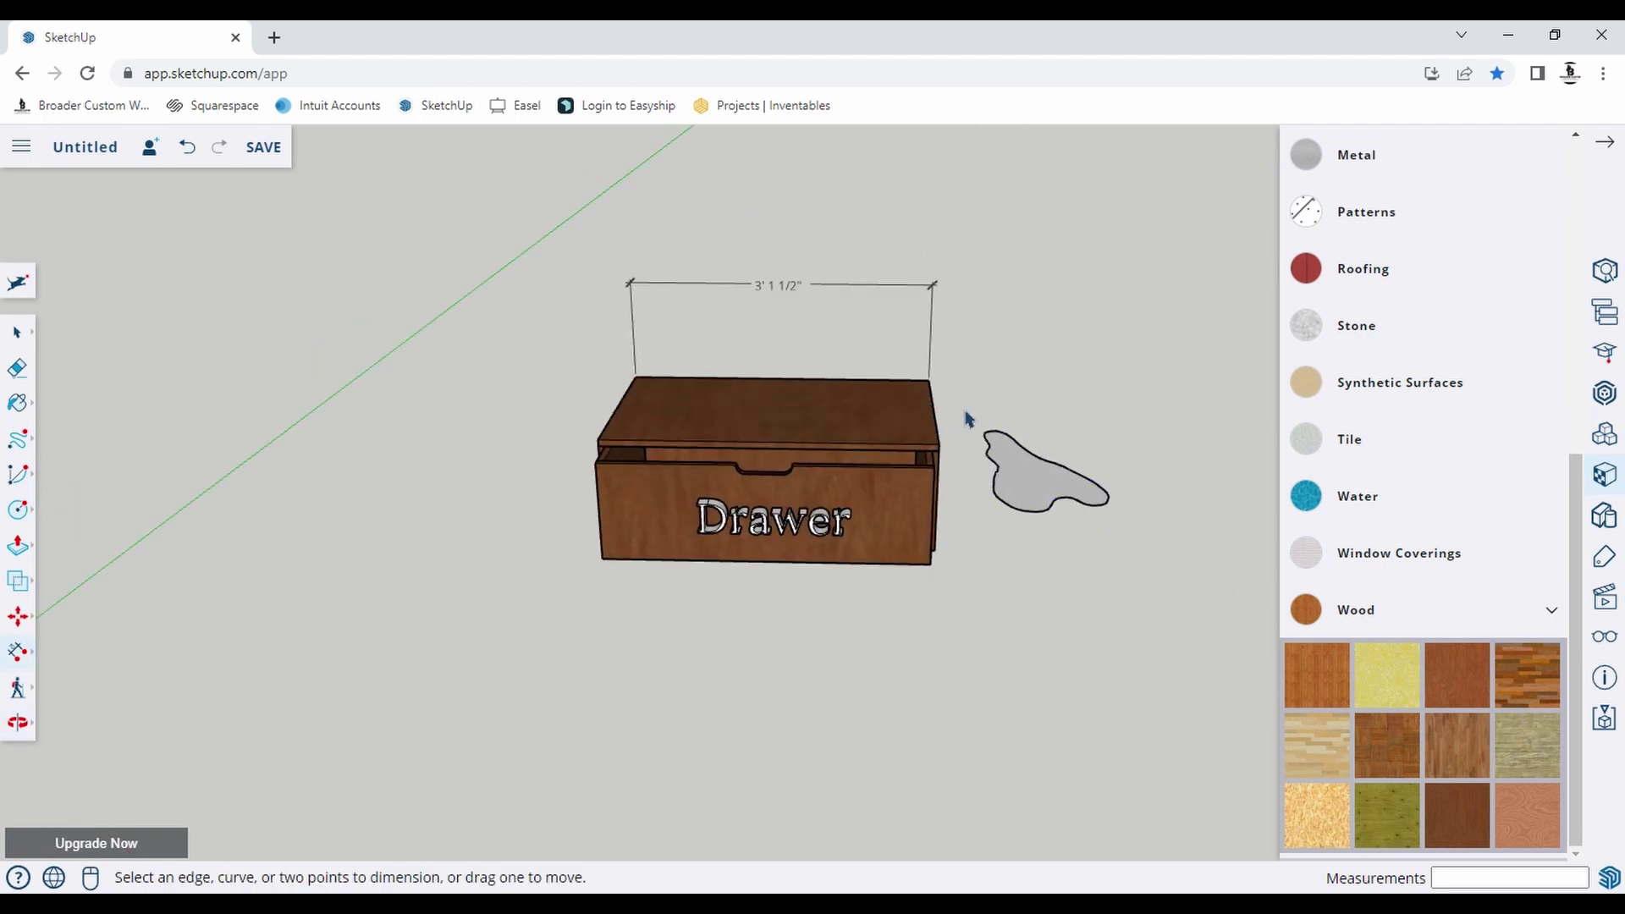
Delete the freehand shape lying beside the box.
{"action": "key", "text": "space"}
{"action": "left_click_drag", "start_coordinate": [942, 411], "coordinate": [1182, 605]}
{"action": "key", "text": "Delete"}
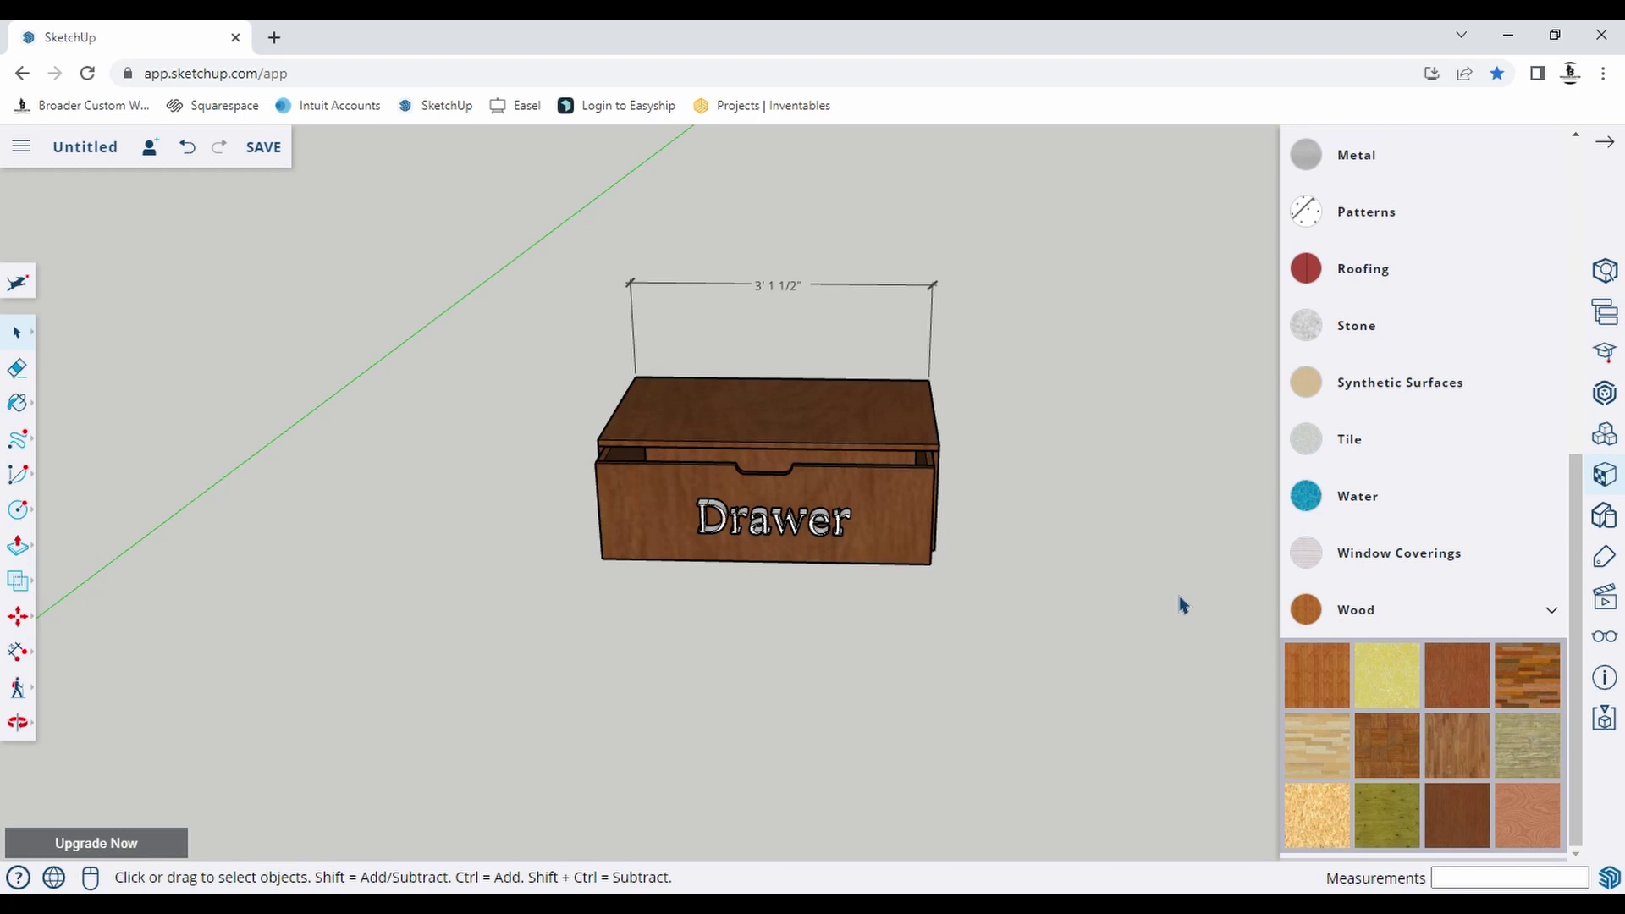
Delete the drawer, undo and redo that deletion, and undo it once more to restore the drawer.
{"action": "scroll", "coordinate": [690, 470], "scroll_direction": "up", "scroll_amount": 5}
{"action": "middle_click_drag", "start_coordinate": [874, 464], "coordinate": [406, 592]}
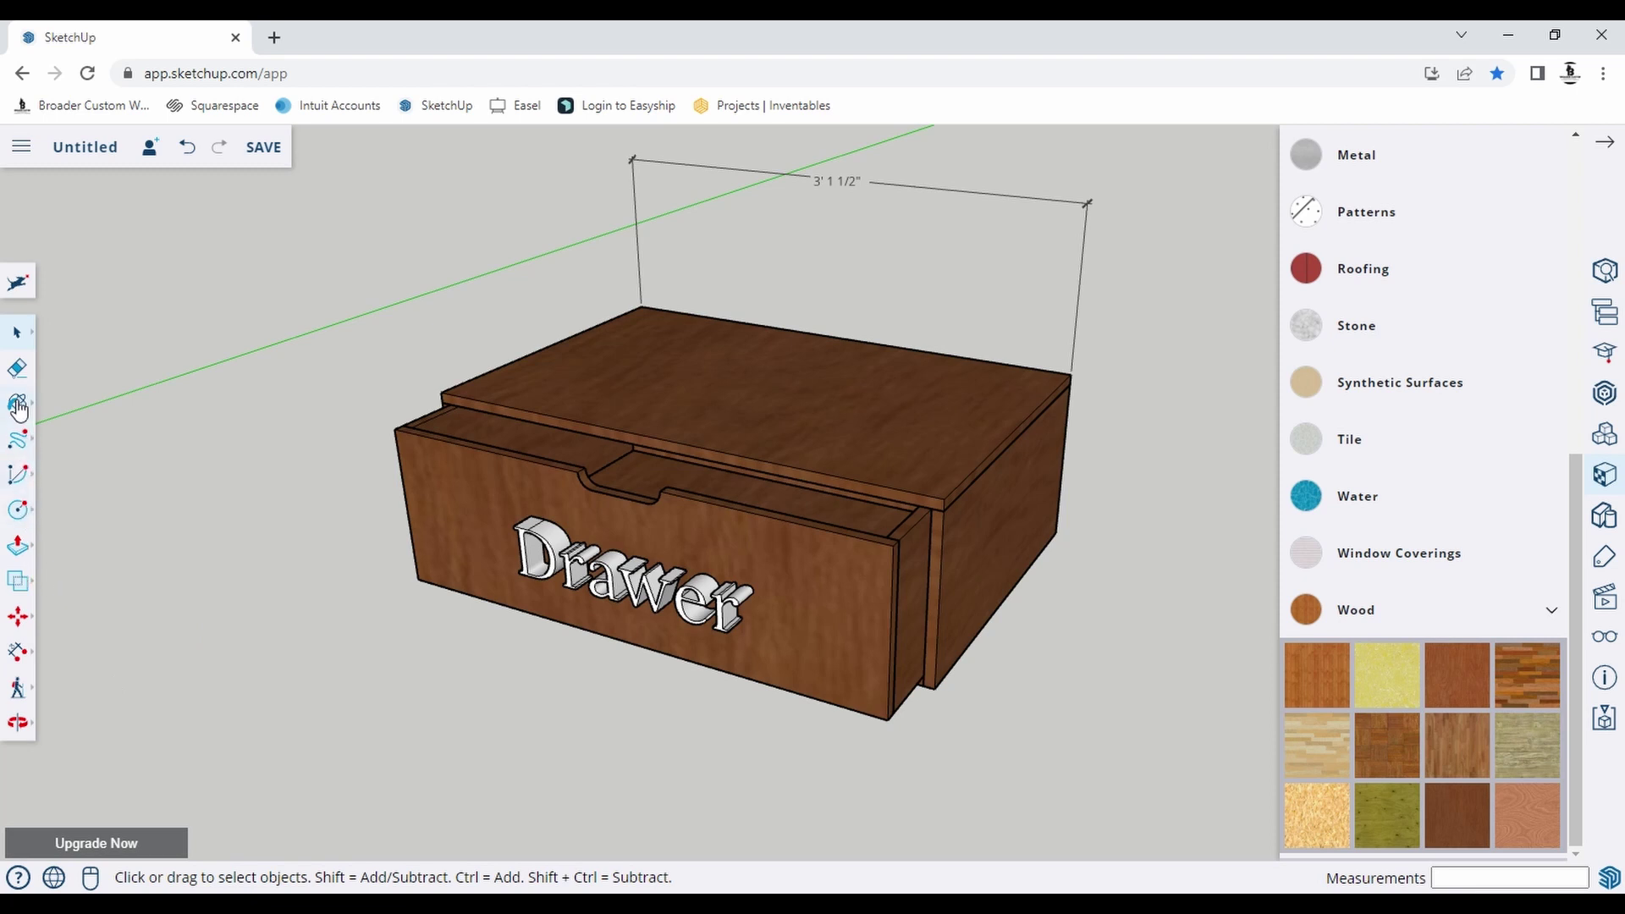
{"action": "left_click", "coordinate": [17, 371]}
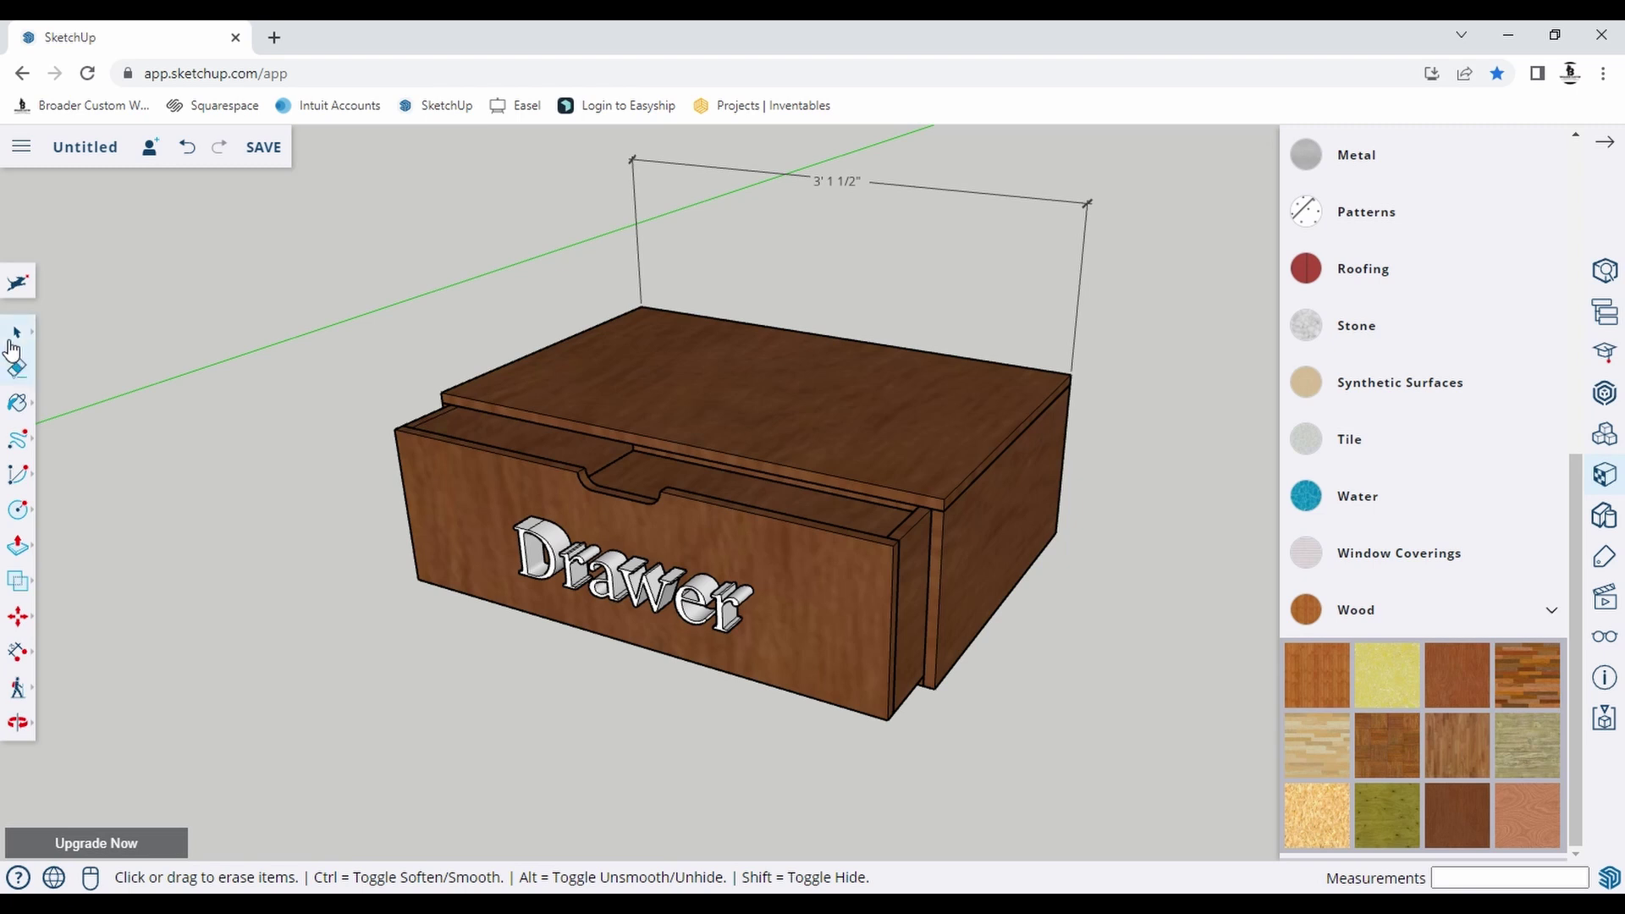
{"action": "left_click", "coordinate": [17, 332]}
{"action": "left_click", "coordinate": [618, 522]}
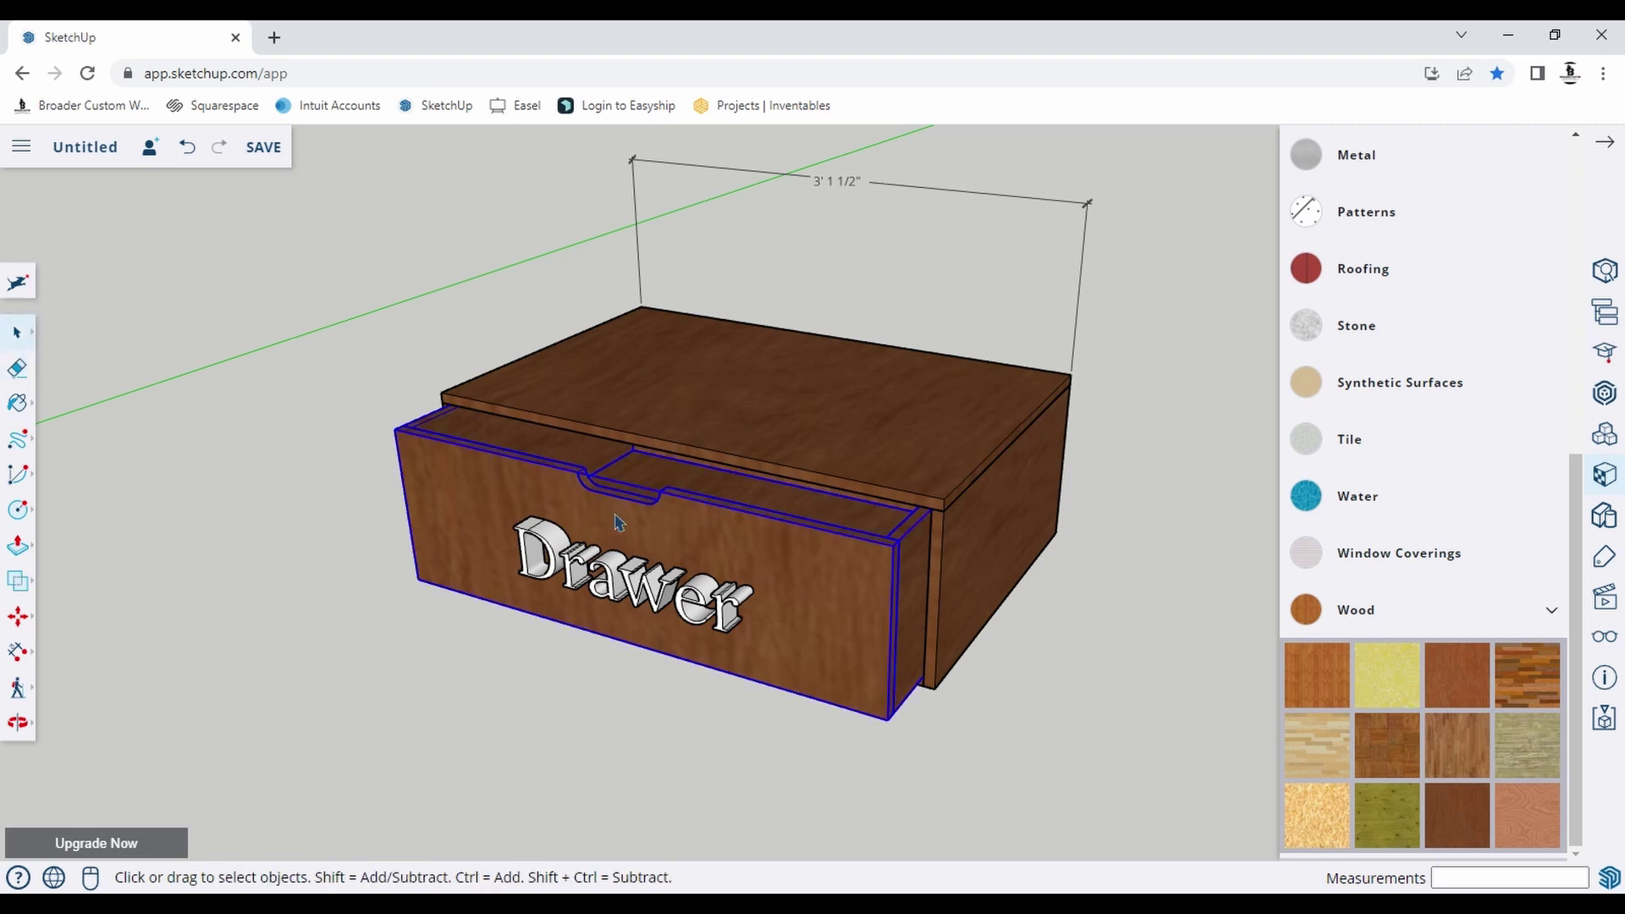
{"action": "key", "text": "Delete"}
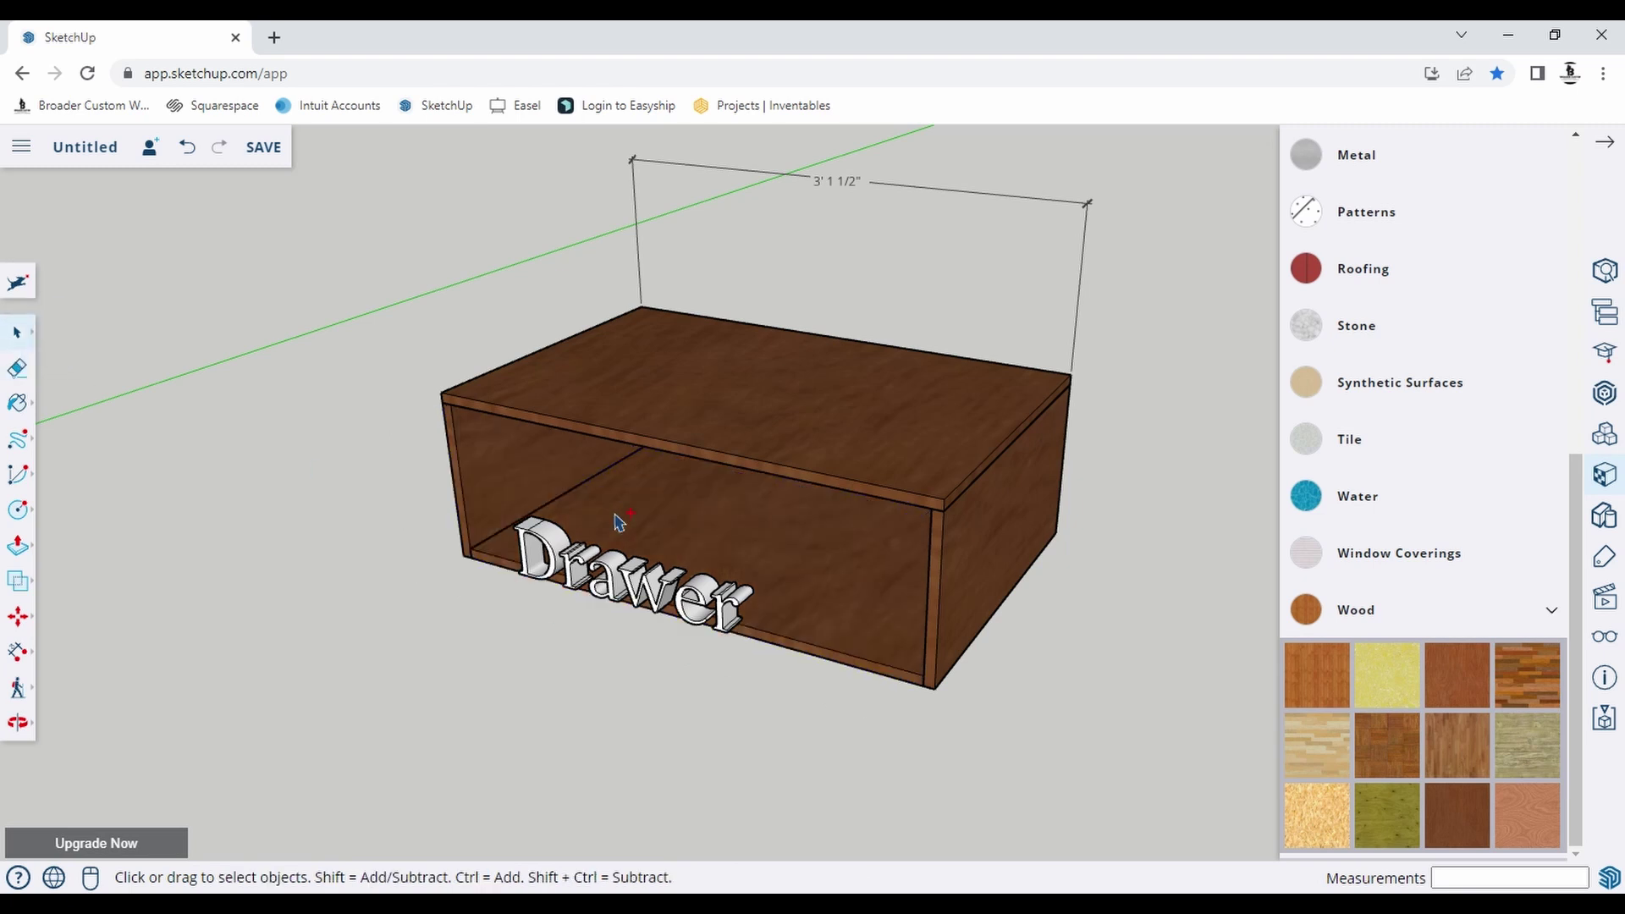
{"action": "key", "text": "ctrl+z"}
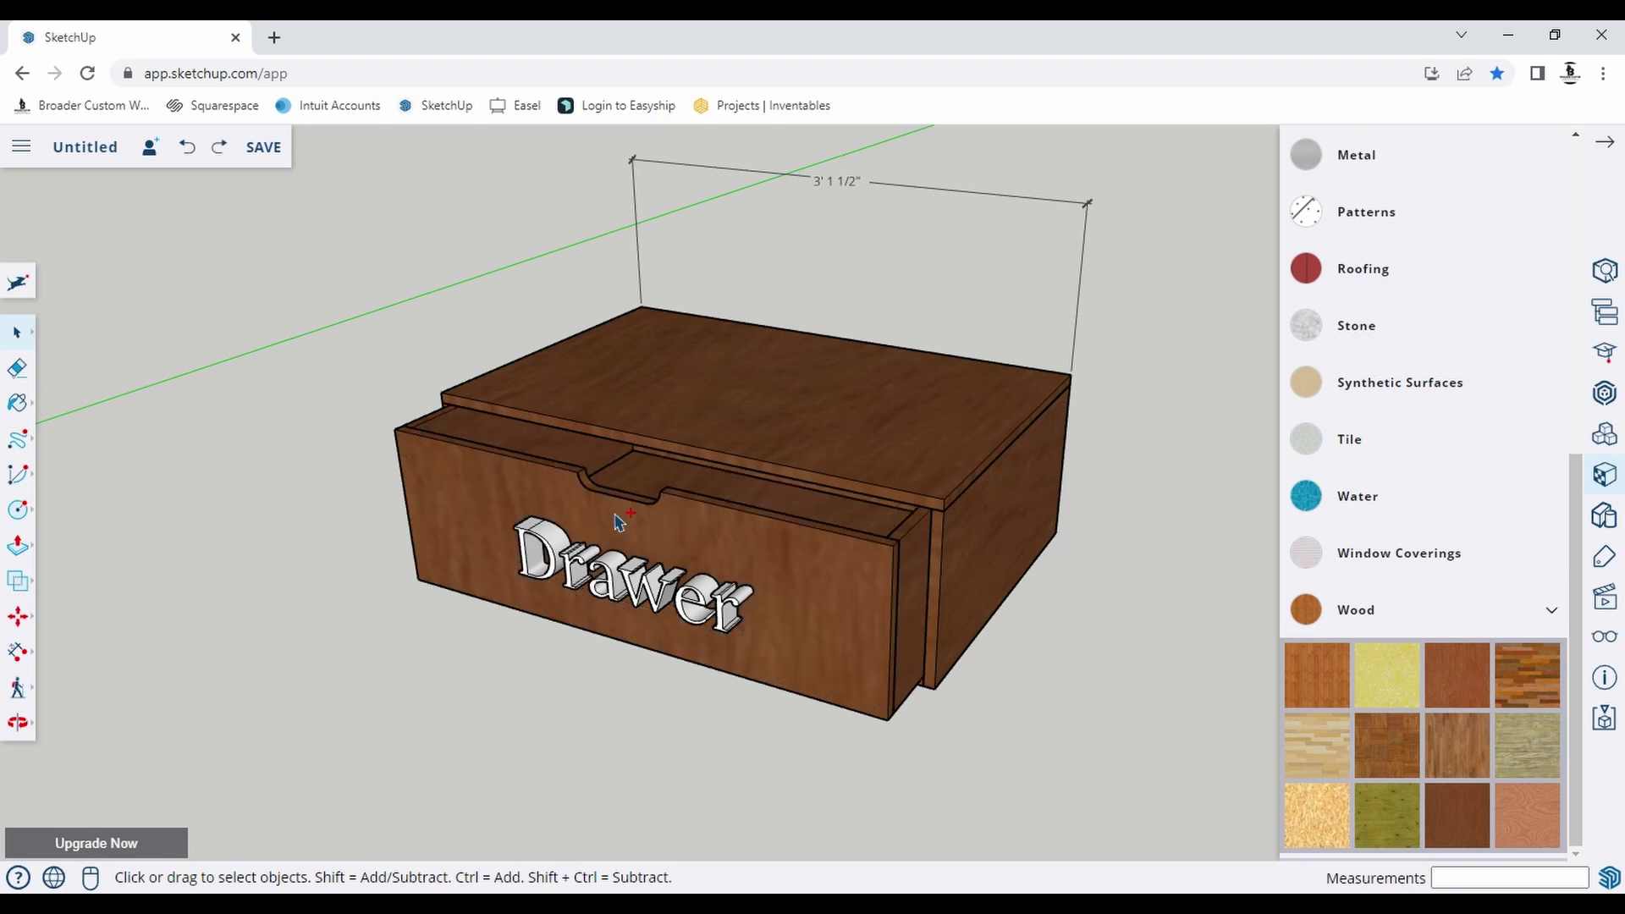
{"action": "key", "text": "ctrl+y"}
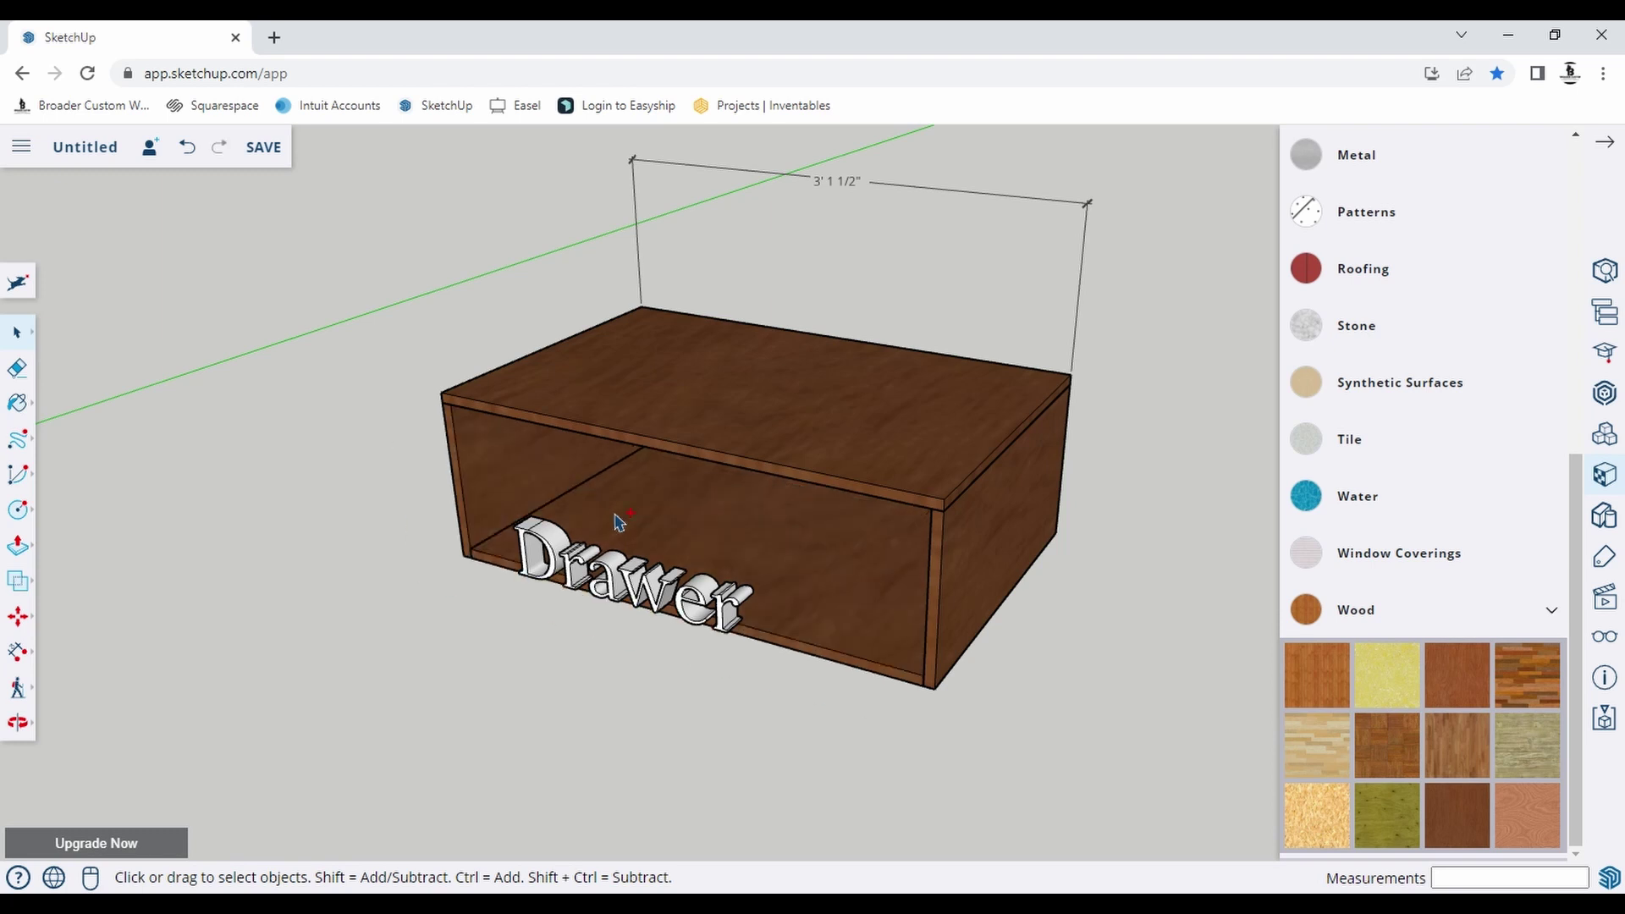
{"action": "key", "text": "ctrl+z"}
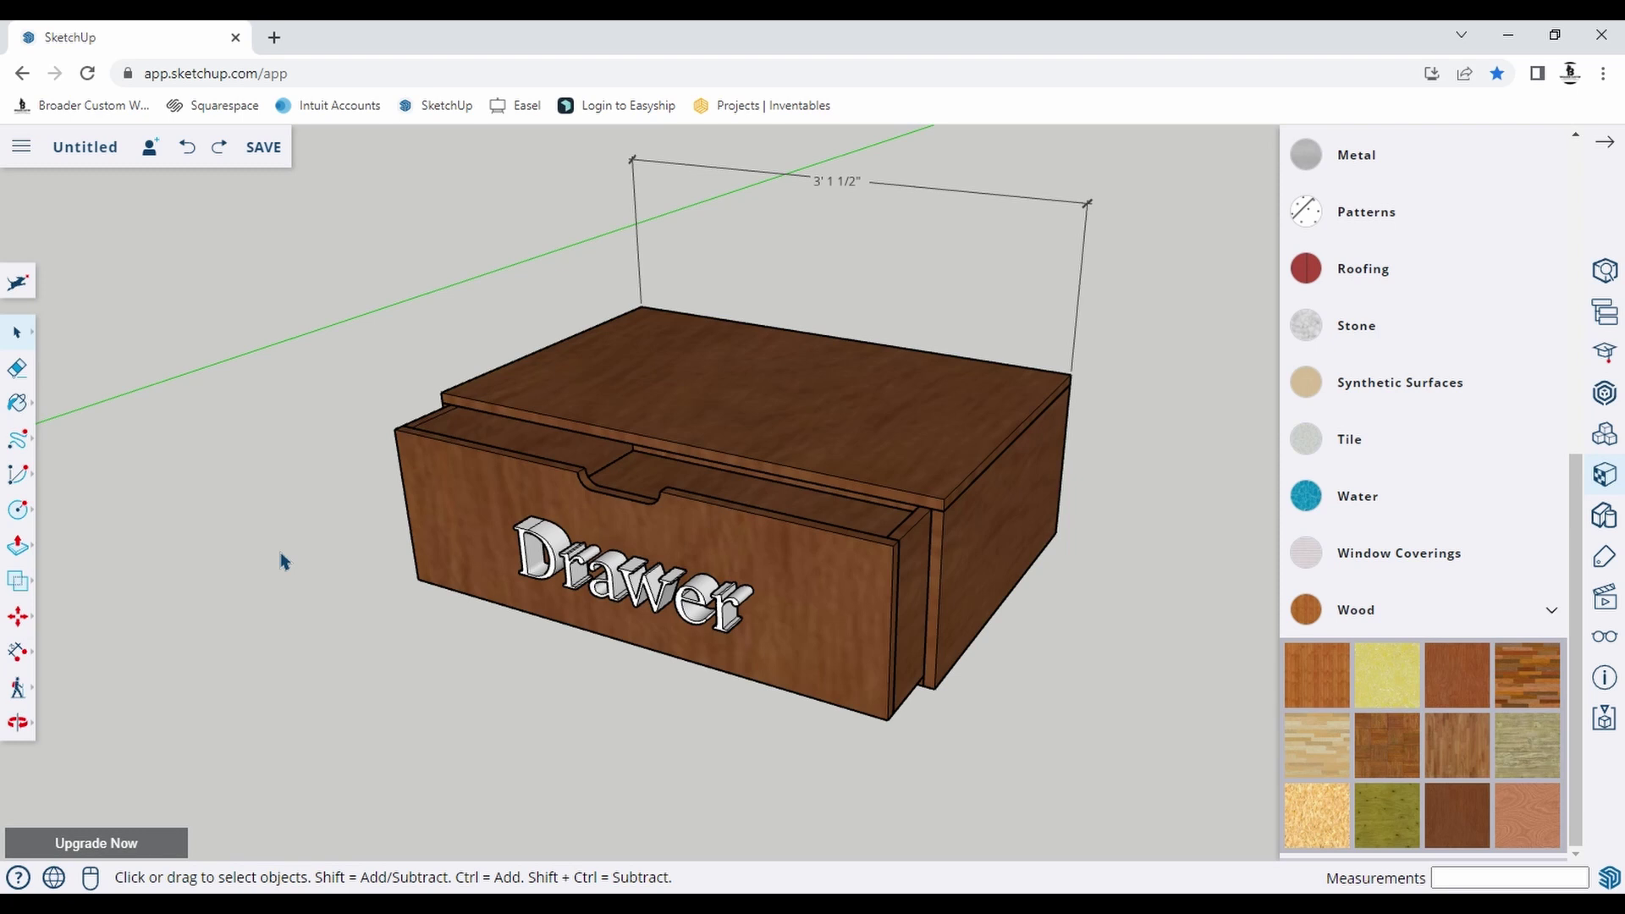
{"action": "scroll", "coordinate": [1532, 237], "scroll_direction": "up", "scroll_amount": 7}
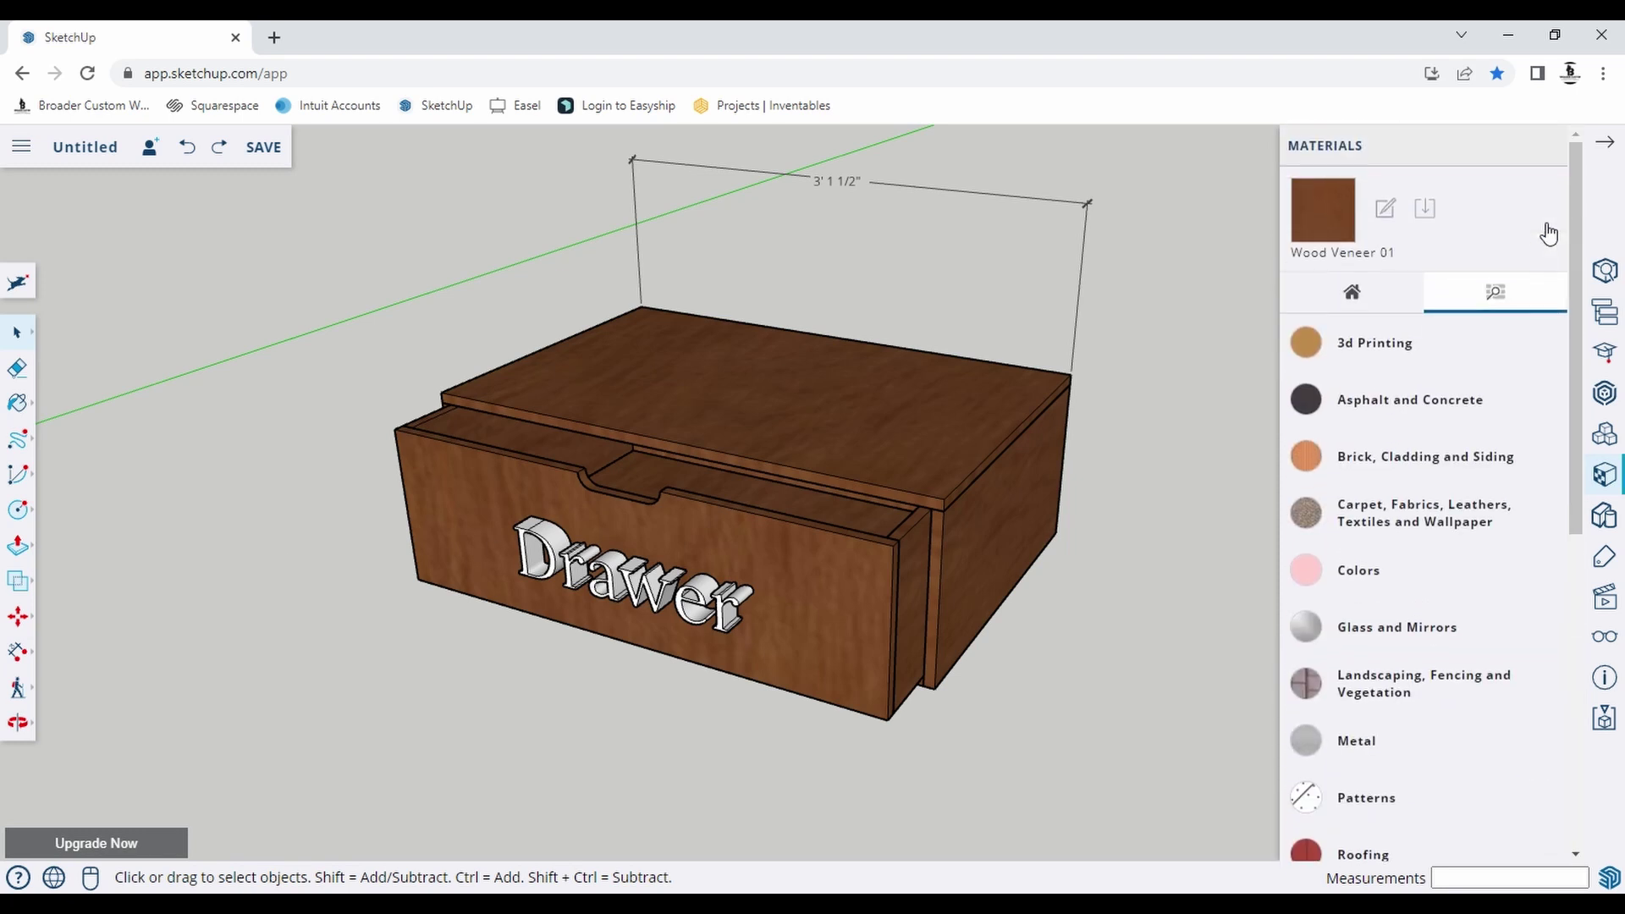
{"action": "left_click", "coordinate": [1546, 146]}
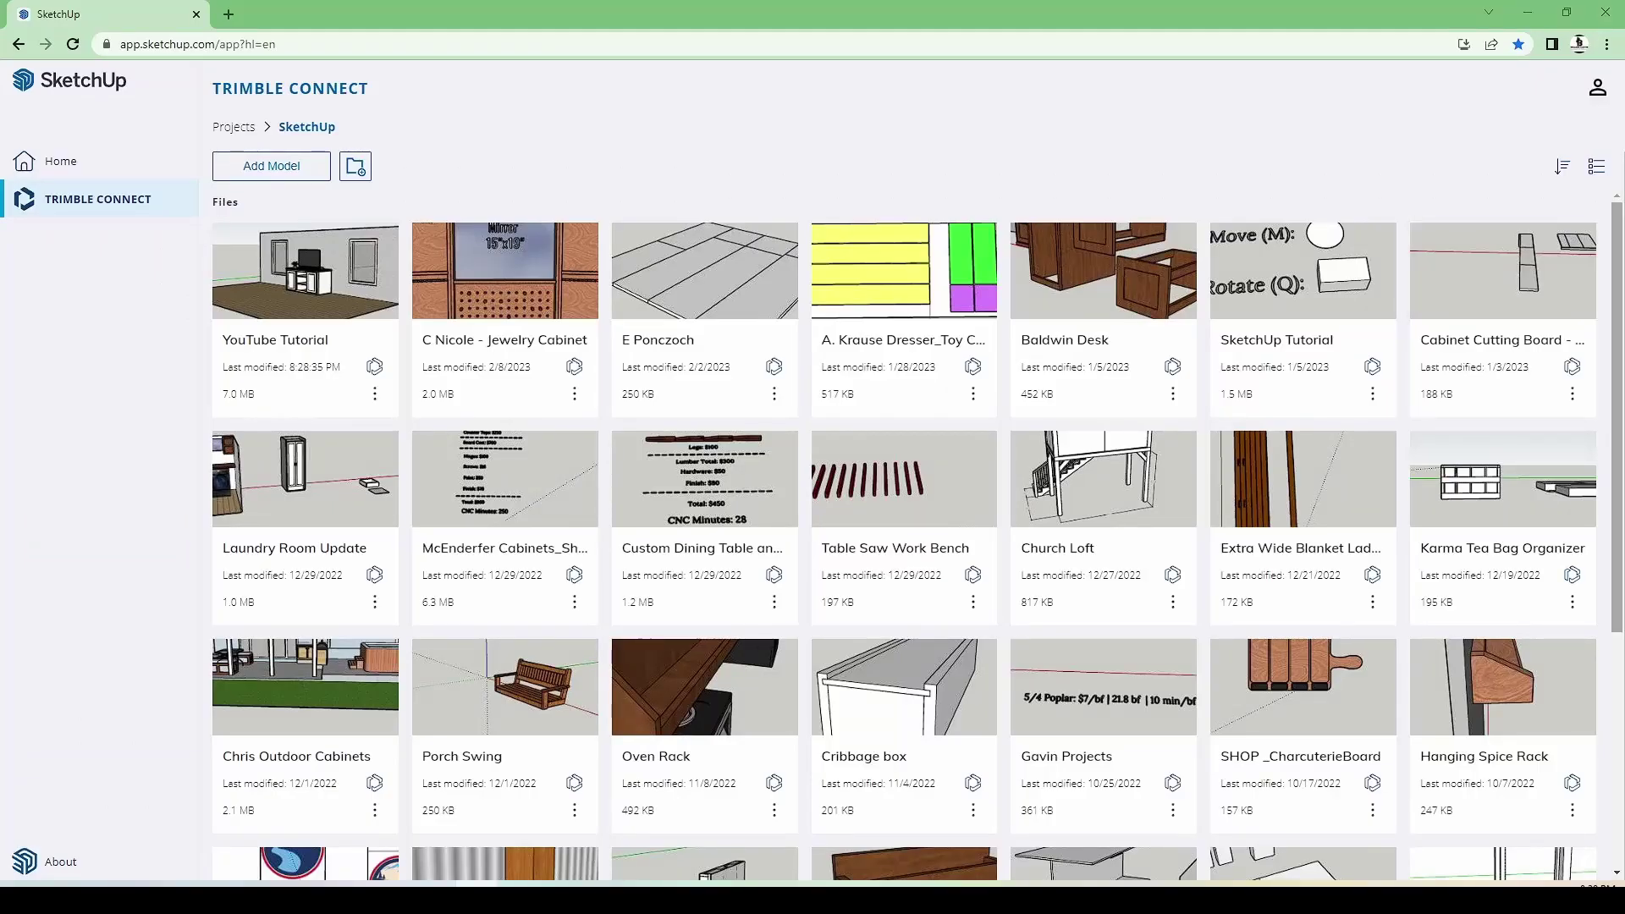
Look through the saved models in the SketchUp project on Trimble Connect.
{"action": "scroll", "coordinate": [916, 542], "scroll_direction": "down", "scroll_amount": 2}
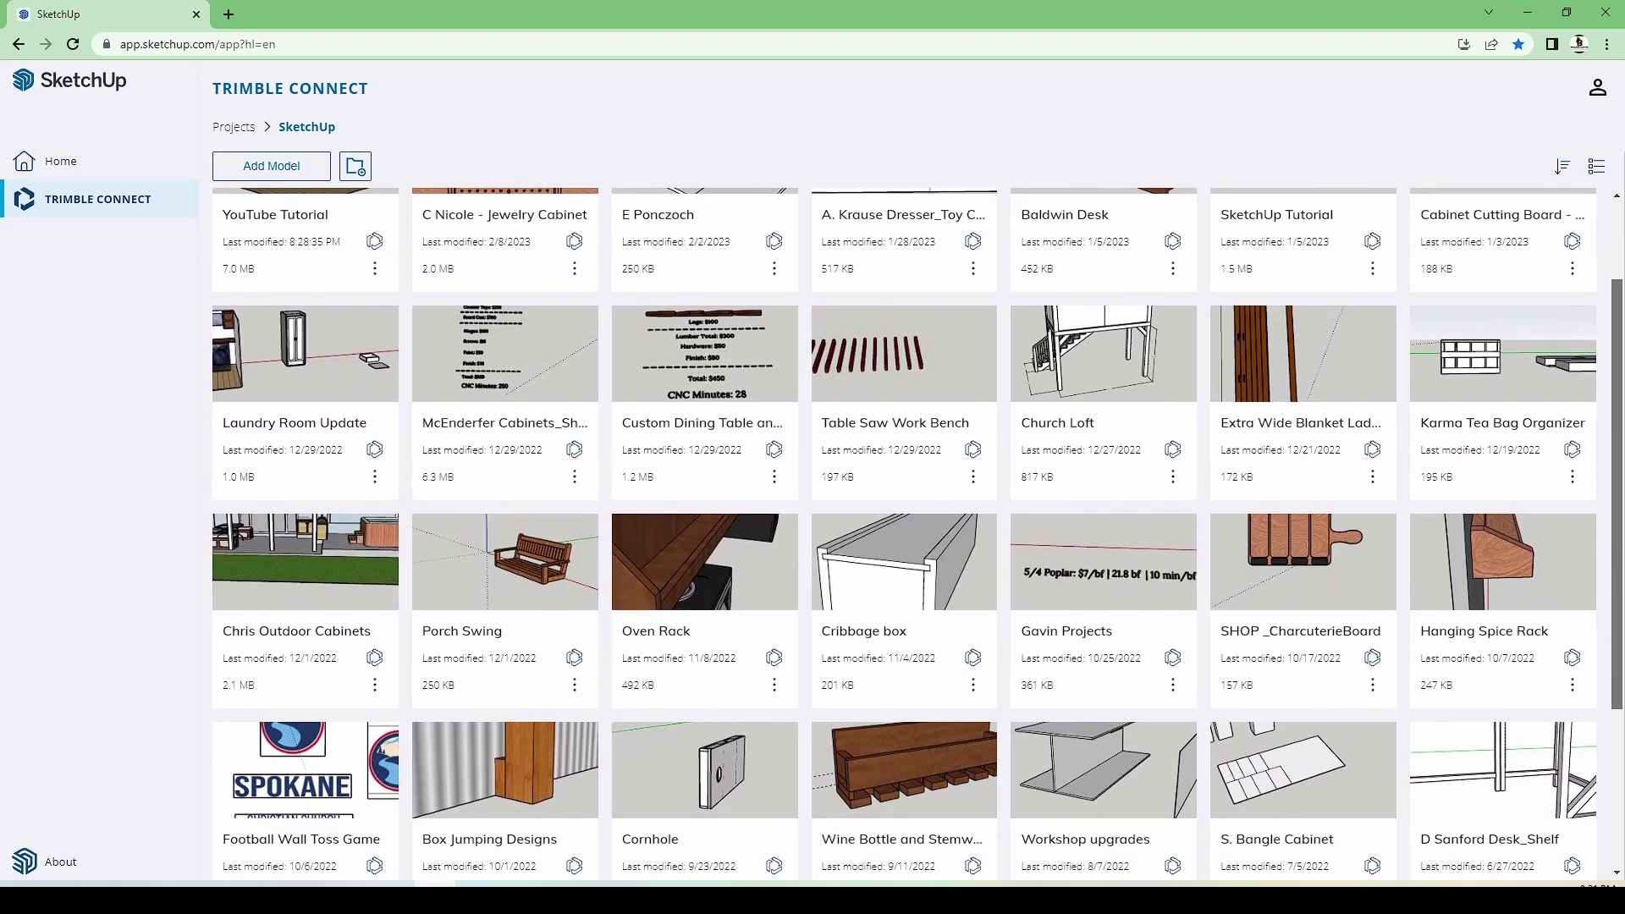
{"action": "scroll", "coordinate": [916, 541], "scroll_direction": "down", "scroll_amount": 2}
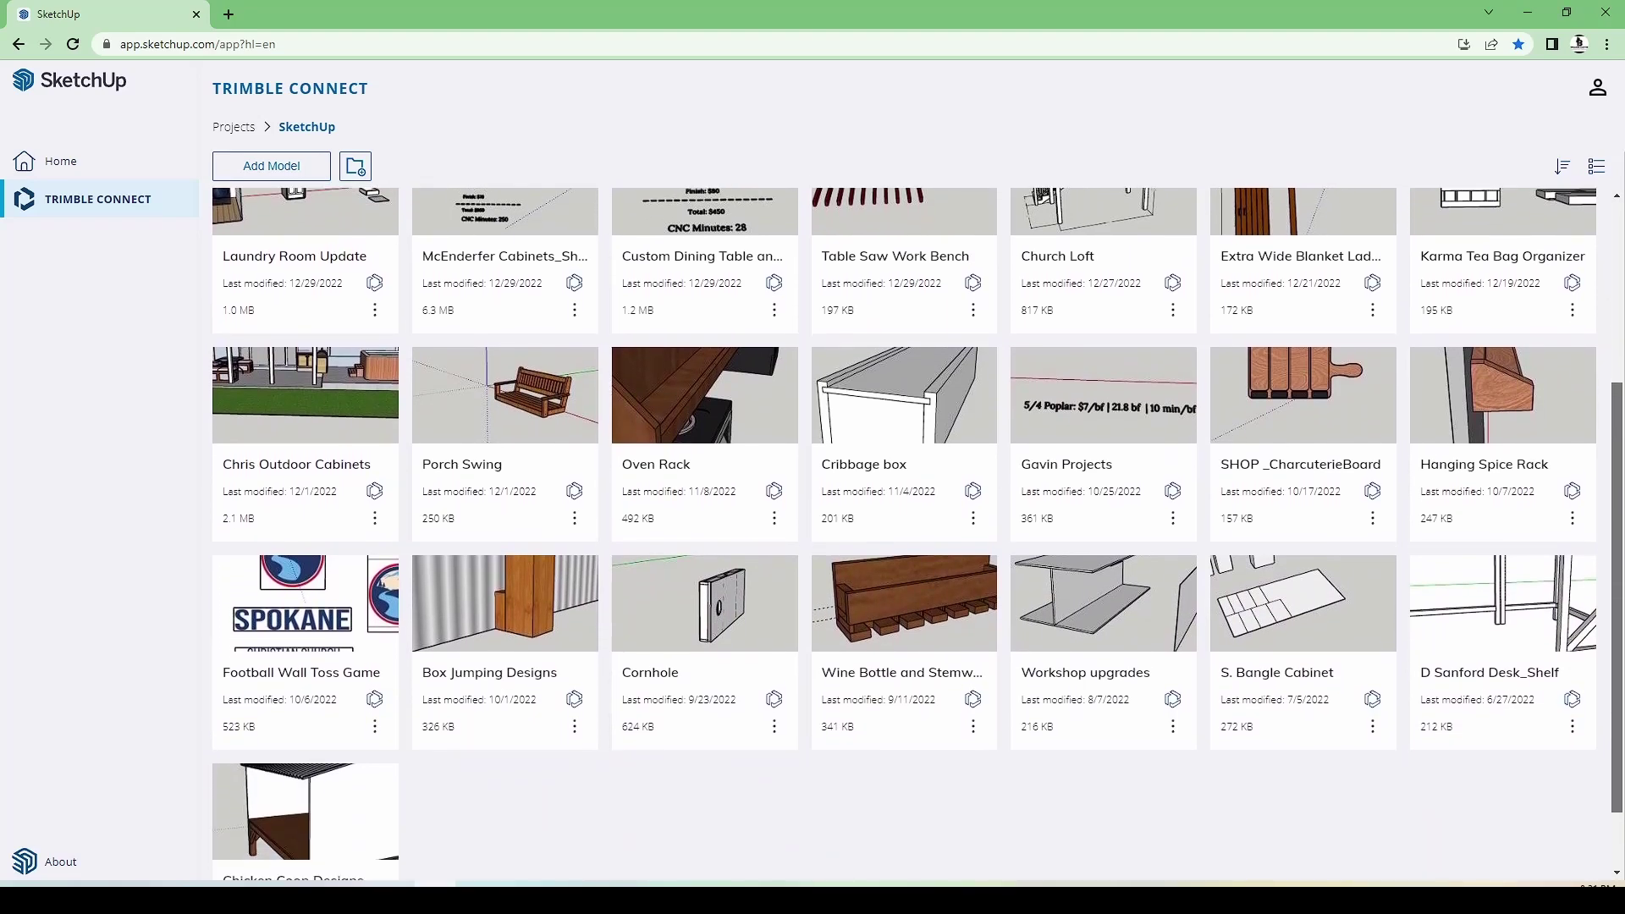